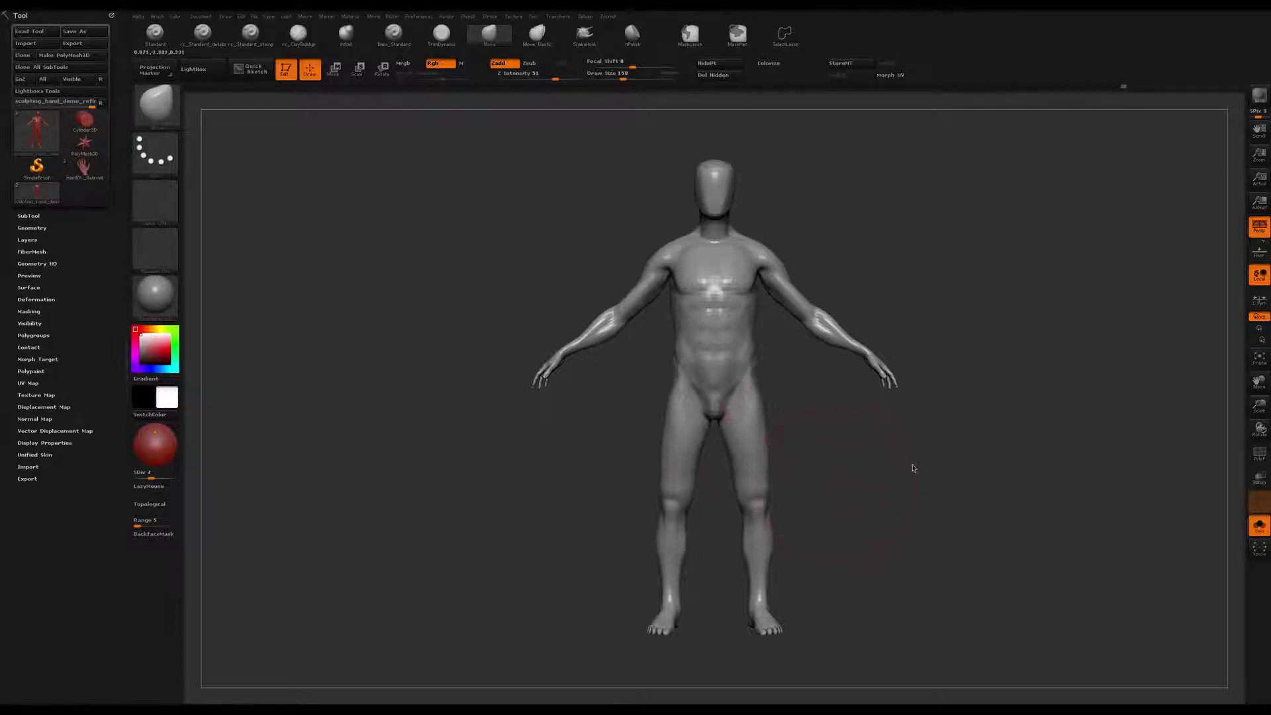
Step: Turn off perspective and lay a vertical transpose line from the top of the head to the soles to gauge the body's halves
{"action": "left_click", "coordinate": [1259, 227]}
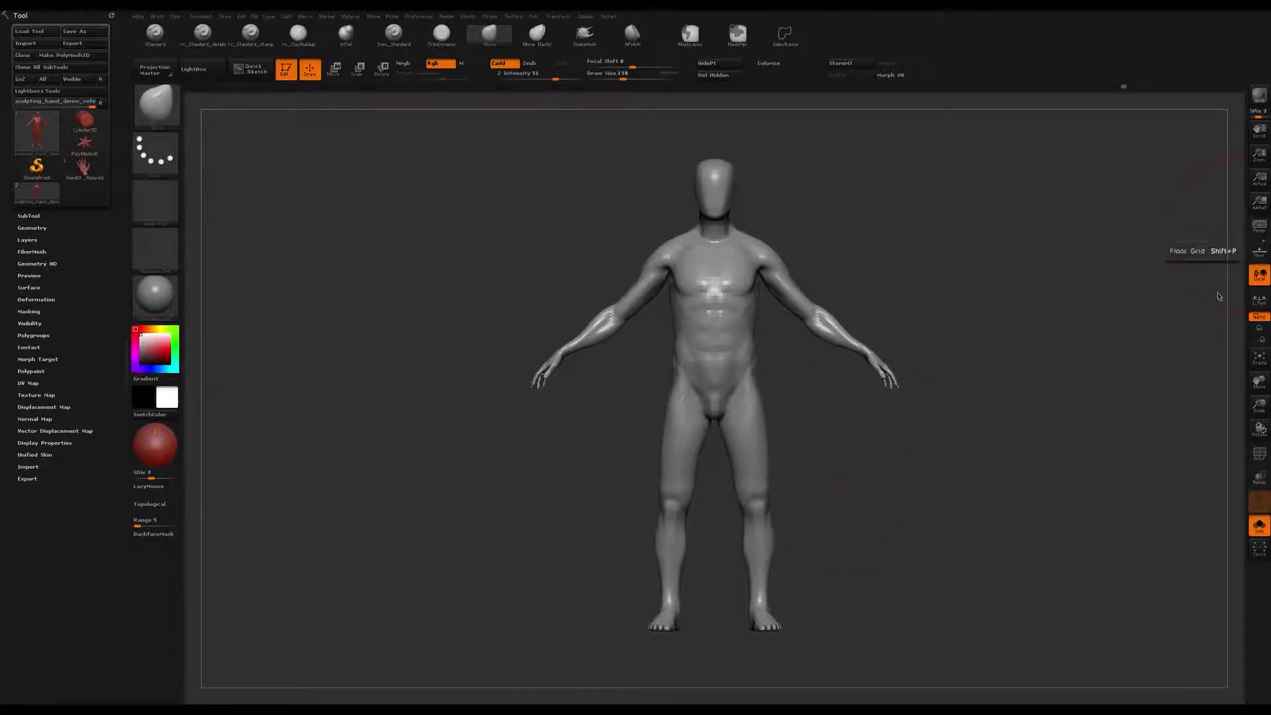
{"action": "key", "text": "r"}
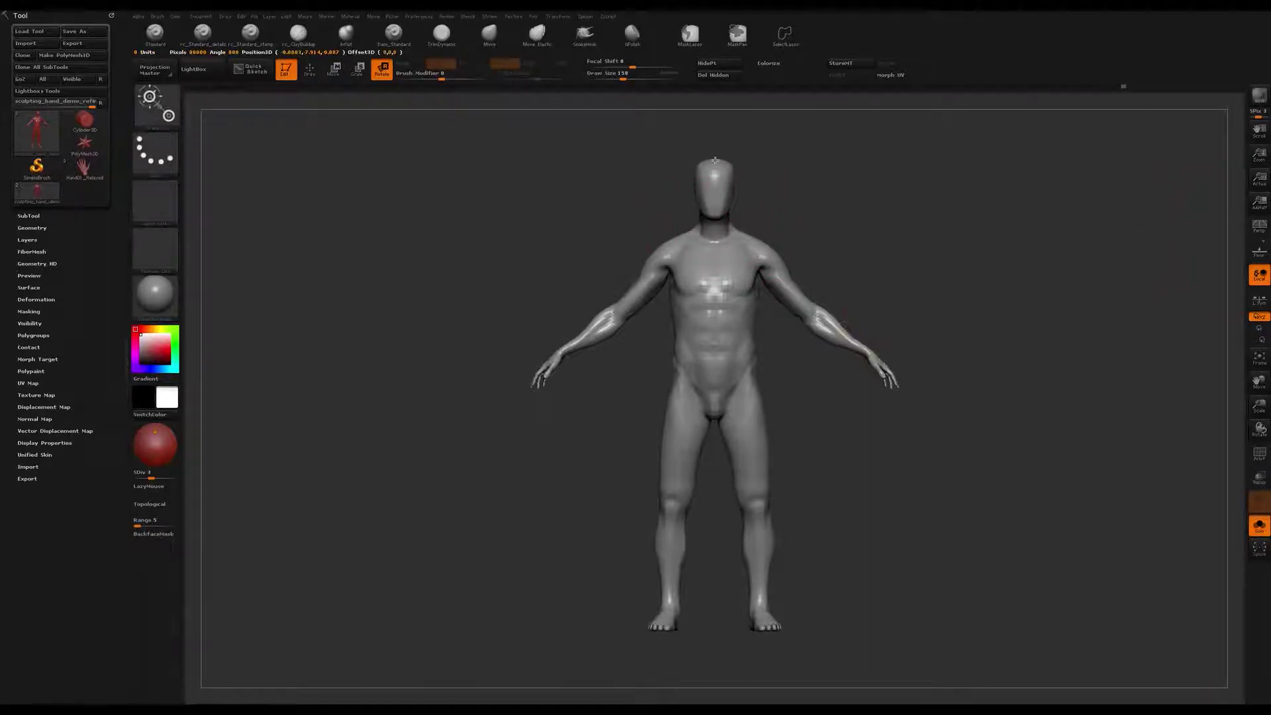
{"action": "mouse_move", "coordinate": [715, 160]}
{"action": "left_mouse_down"}
{"action": "mouse_move", "coordinate": [733, 437]}
{"action": "mouse_move", "coordinate": [714, 587]}
{"action": "left_mouse_up"}
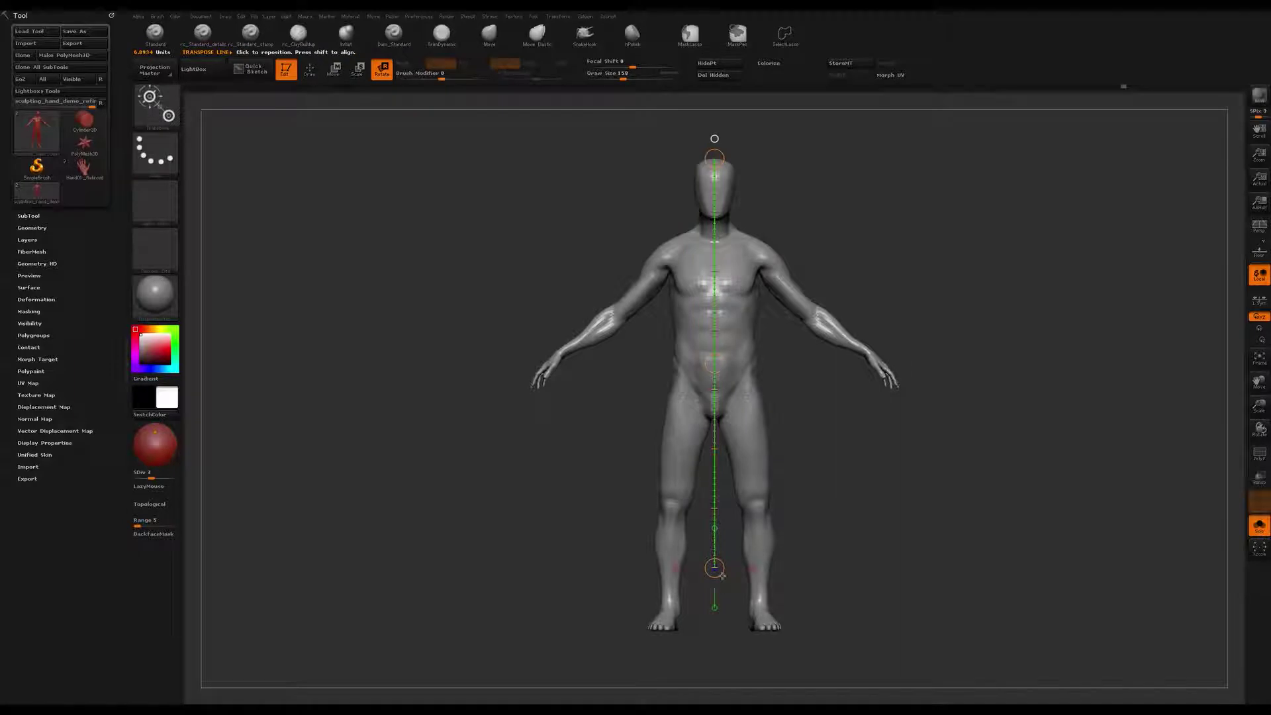
{"action": "left_click_drag", "start_coordinate": [722, 571], "coordinate": [727, 631]}
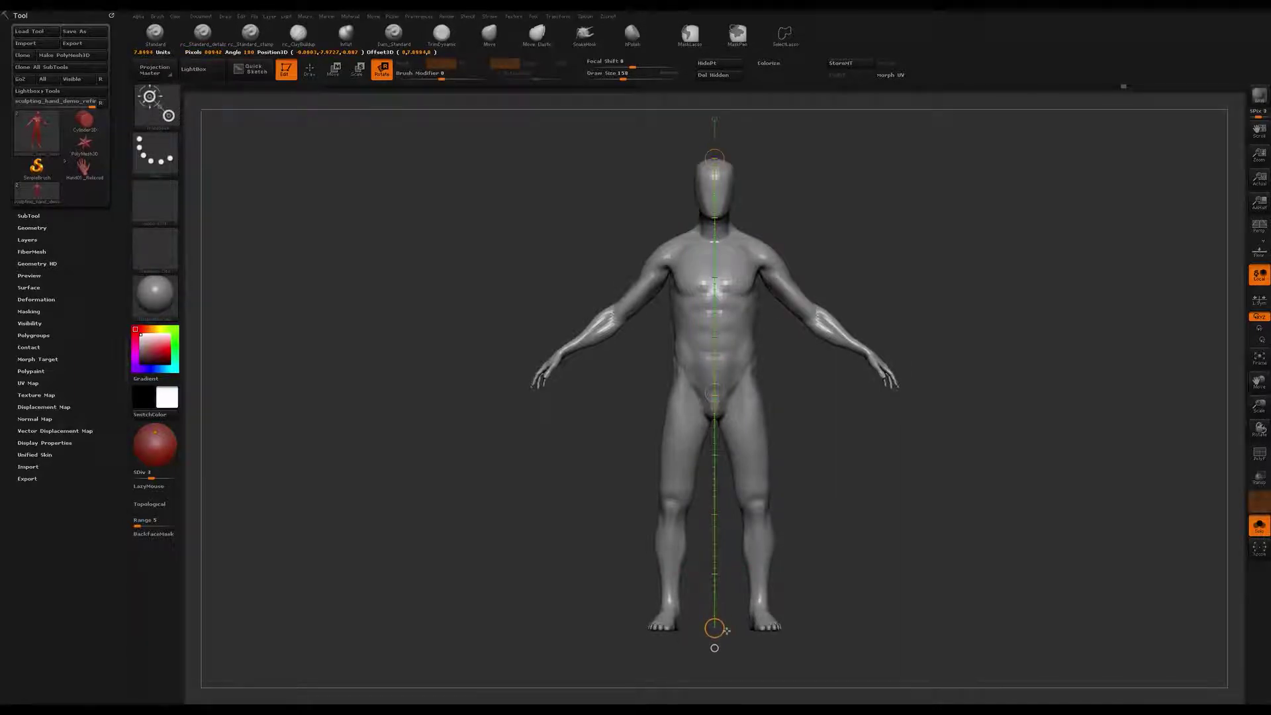
{"action": "left_click_drag", "start_coordinate": [727, 630], "coordinate": [727, 632]}
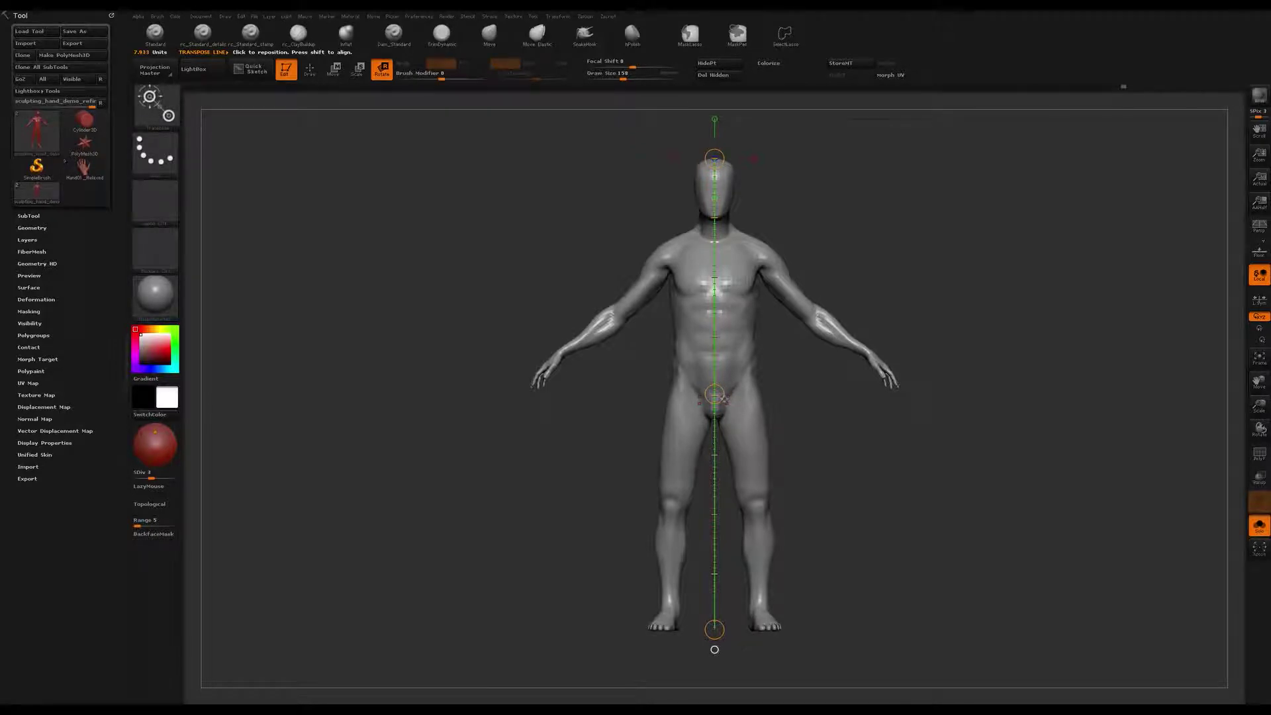
{"action": "left_click_drag", "start_coordinate": [792, 394], "coordinate": [794, 338]}
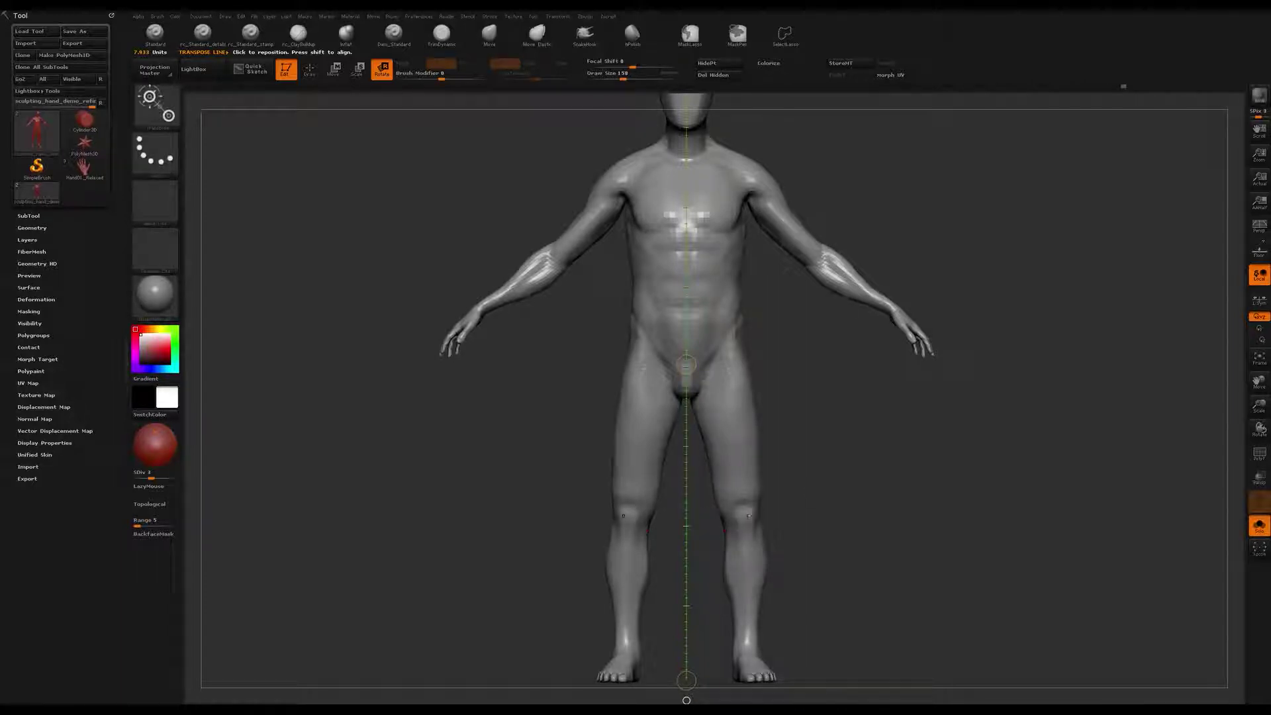
{"action": "mouse_move", "coordinate": [807, 501]}
{"action": "left_mouse_down", "text": "alt"}
{"action": "mouse_move", "coordinate": [800, 457]}
{"action": "mouse_move", "coordinate": [798, 508]}
{"action": "left_mouse_up", "text": "alt"}
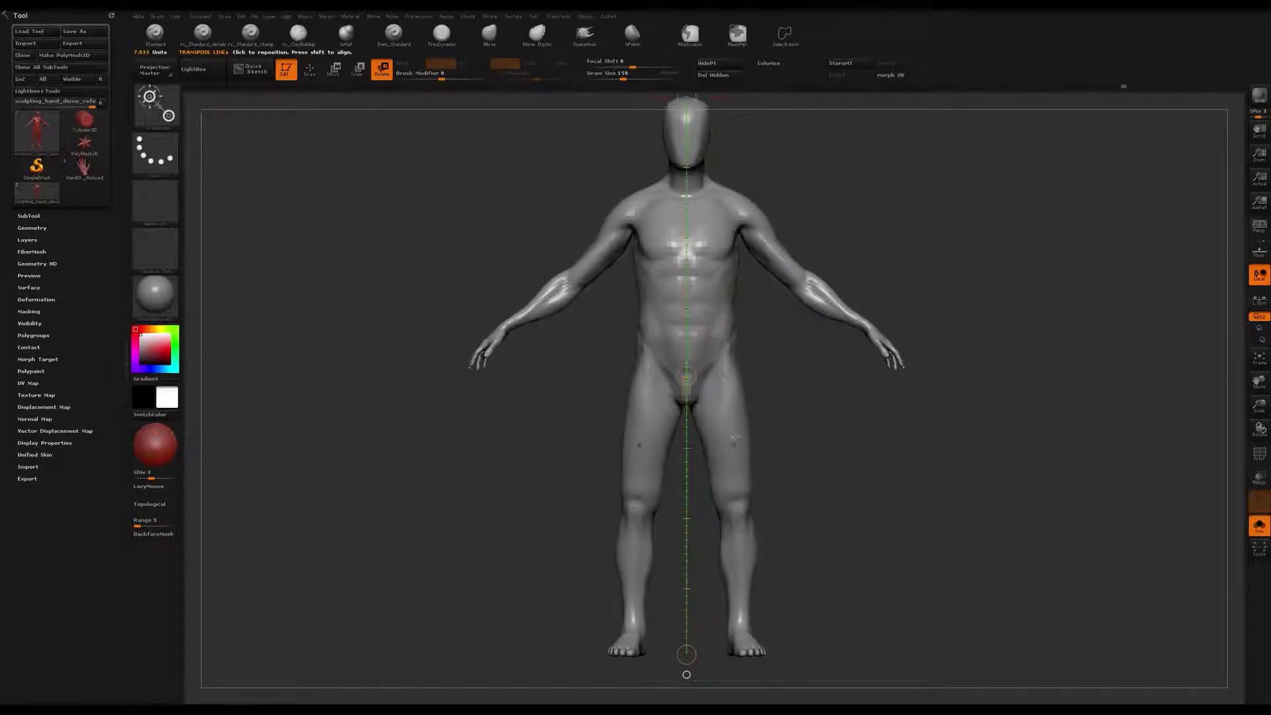
Step: Set the brush draw size to 228 and examine the knees' placement from front and side against the transpose line
{"action": "key", "text": "q"}
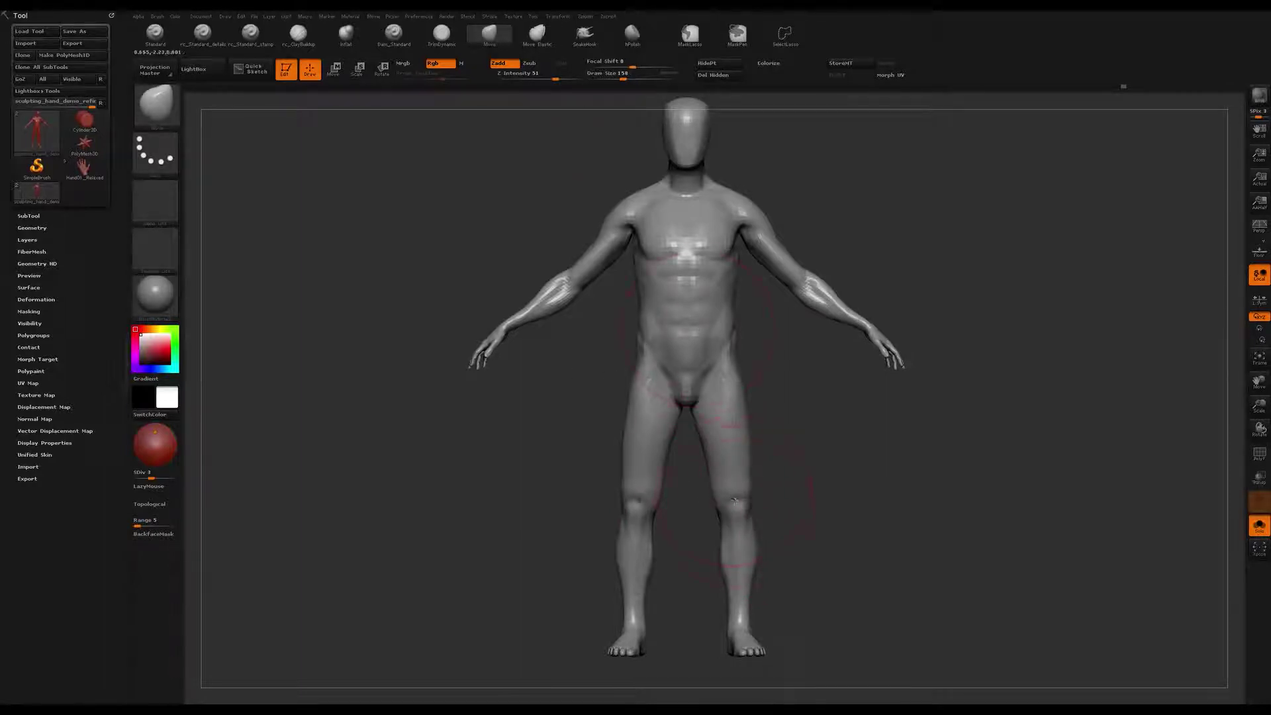
{"action": "key", "text": "s"}
{"action": "left_click_drag", "start_coordinate": [735, 500], "coordinate": [741, 500]}
{"action": "mouse_move", "coordinate": [787, 486]}
{"action": "left_mouse_down"}
{"action": "mouse_move", "coordinate": [729, 487]}
{"action": "mouse_move", "coordinate": [757, 488]}
{"action": "left_mouse_up"}
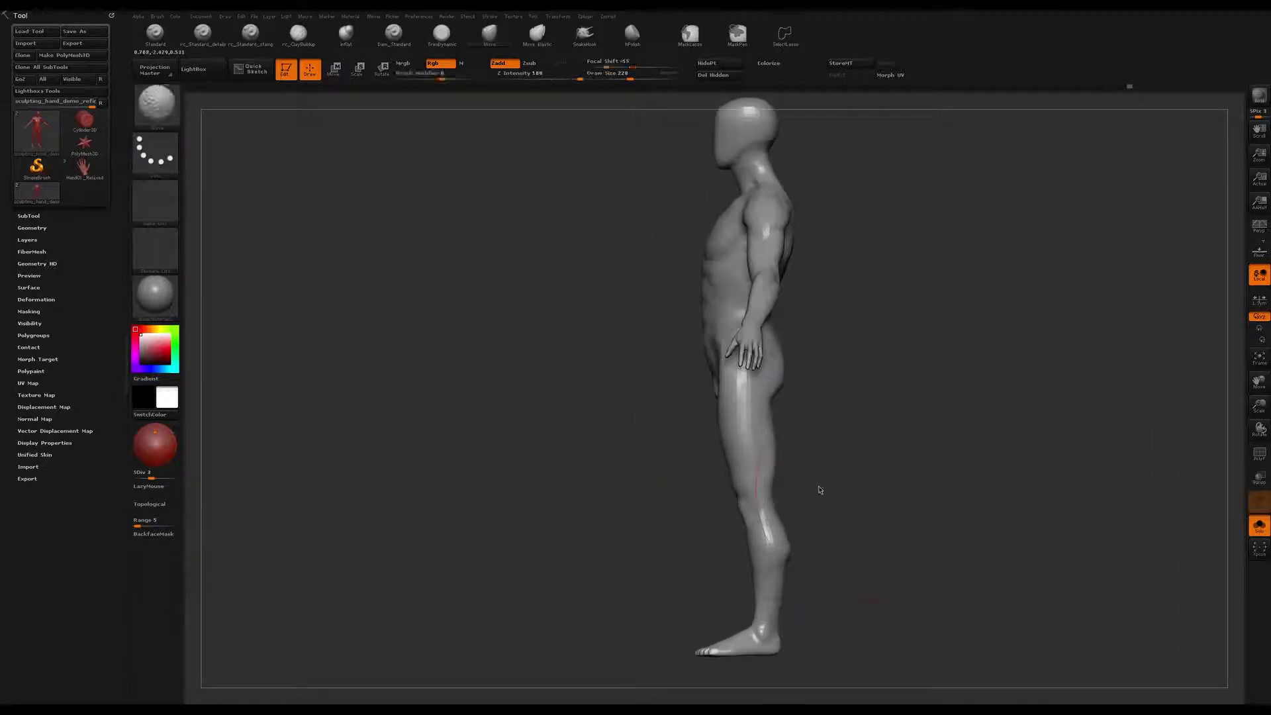
{"action": "key", "text": "ctrl+shift"}
{"action": "left_click_drag", "start_coordinate": [834, 478], "coordinate": [841, 503], "text": "alt"}
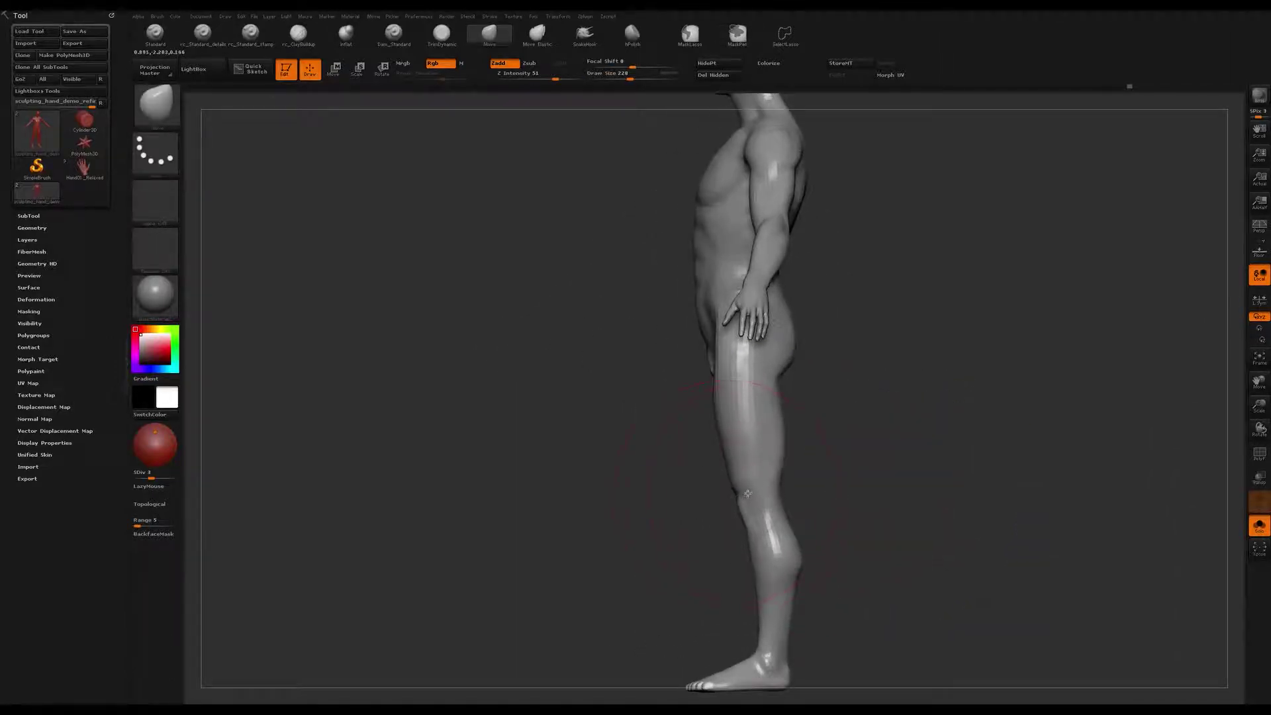
{"action": "left_click_drag", "start_coordinate": [920, 437], "coordinate": [950, 434]}
{"action": "key", "text": "r"}
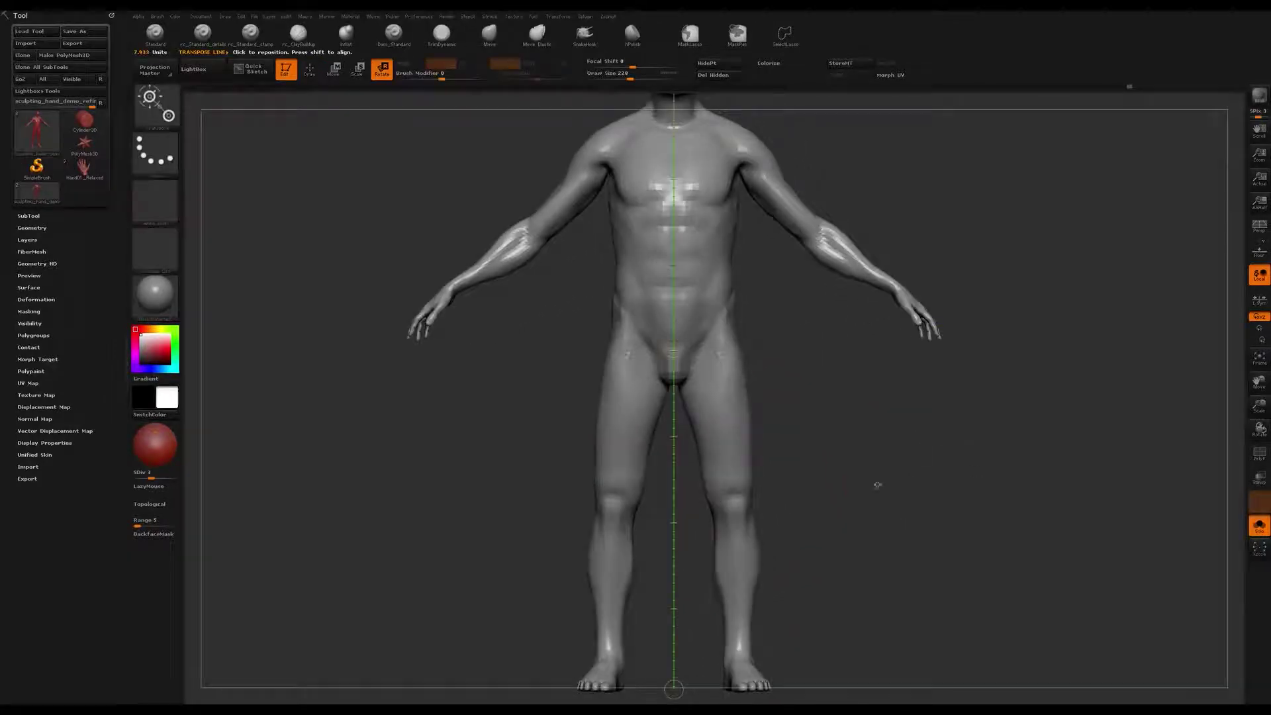
{"action": "left_click_drag", "start_coordinate": [941, 488], "coordinate": [835, 496]}
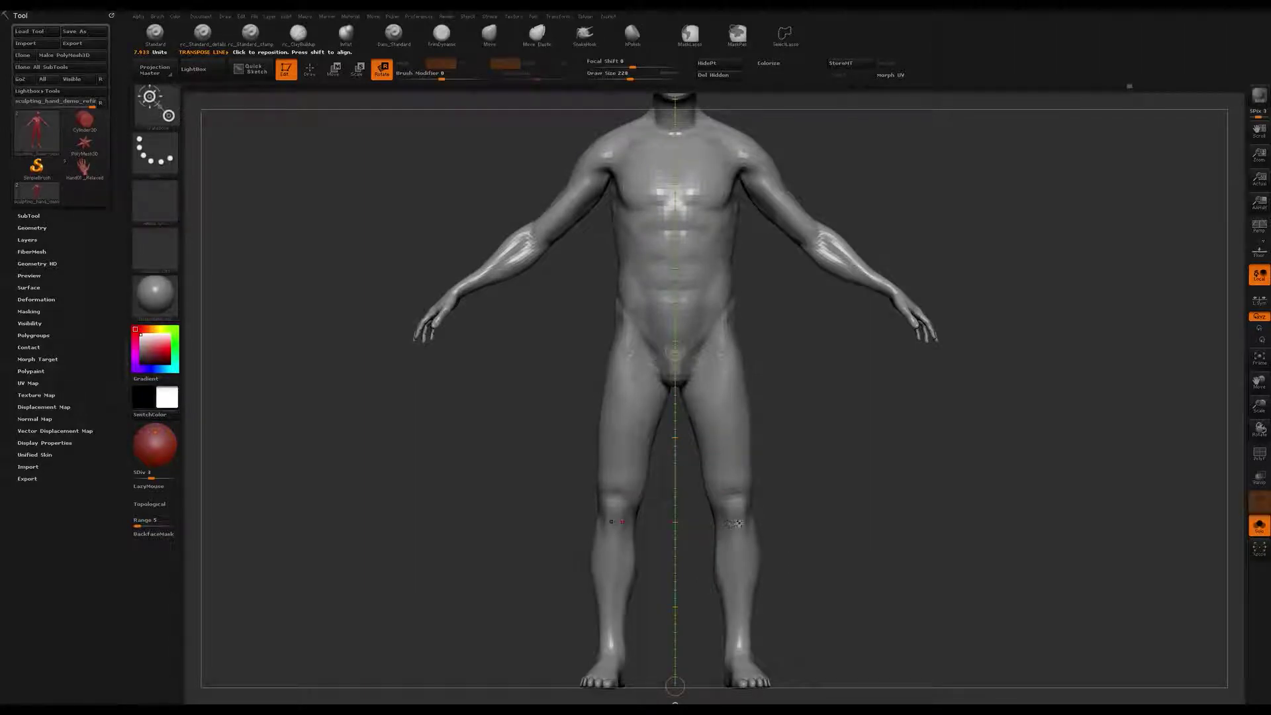
{"action": "key", "text": "q"}
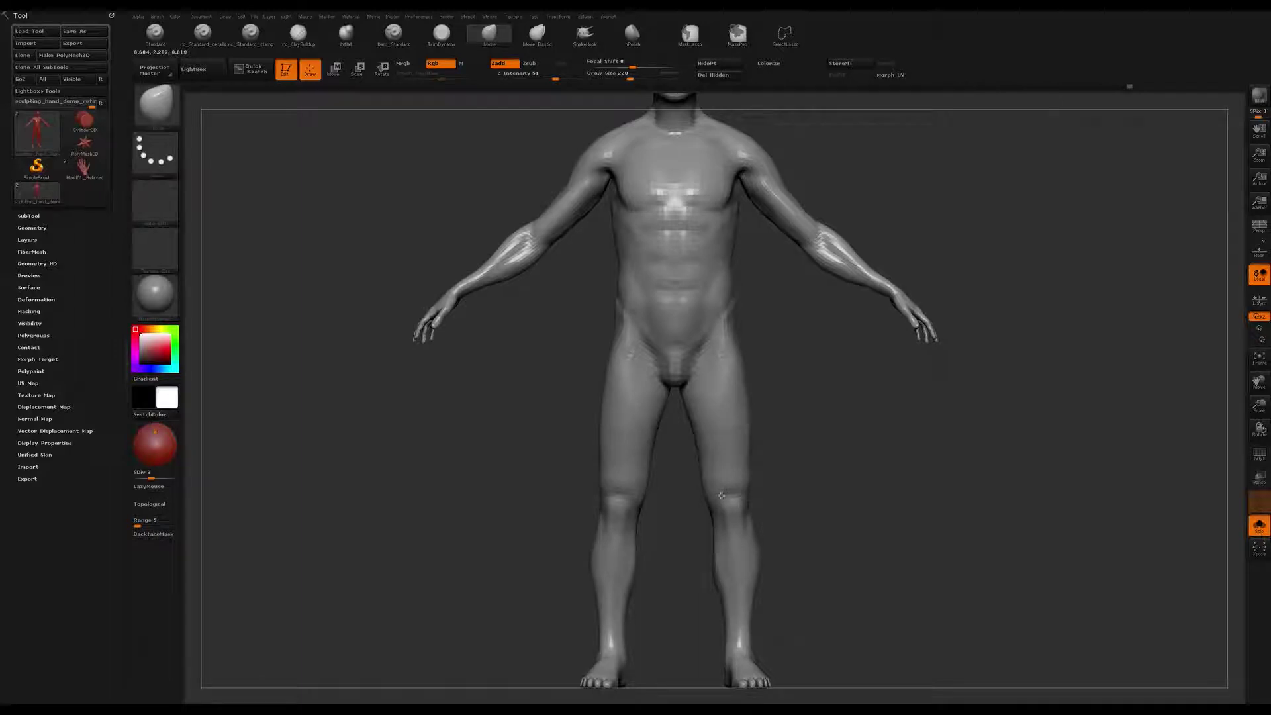
{"action": "left_click_drag", "start_coordinate": [856, 511], "coordinate": [885, 539], "text": "alt"}
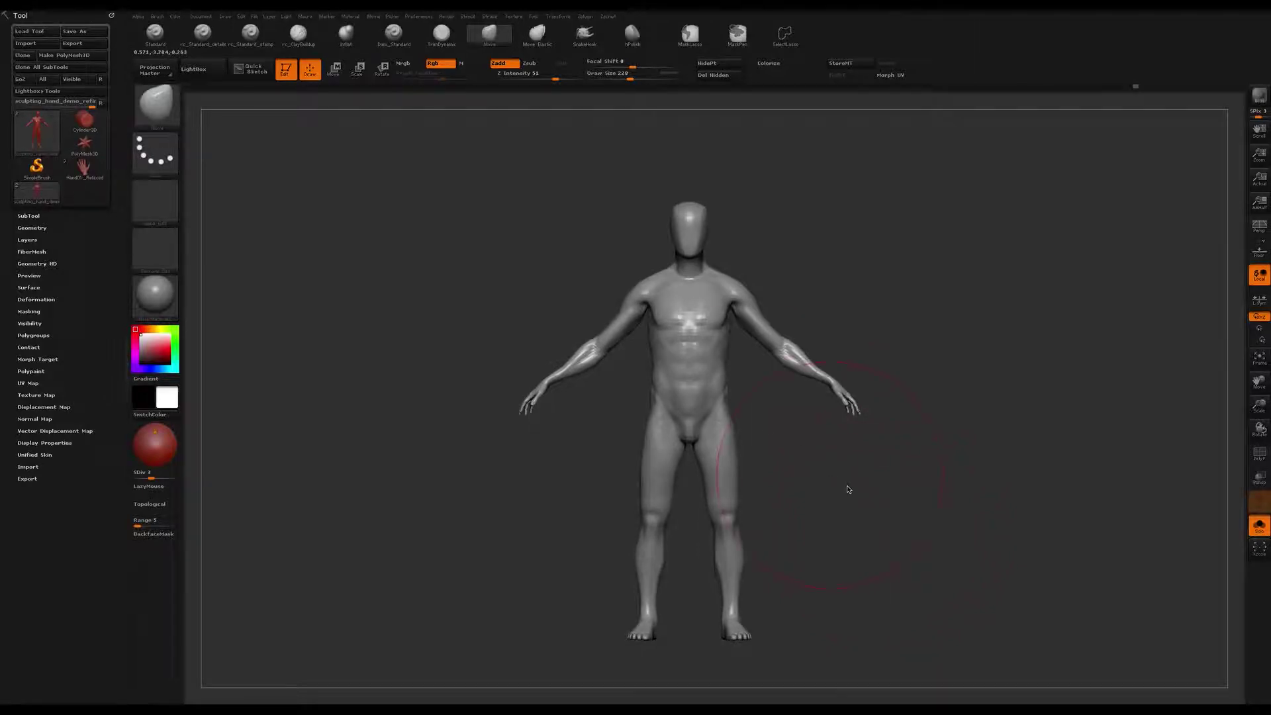
Step: Recheck the full figure's proportions against the transpose line, then turn perspective back on and return to draw mode
{"action": "key", "text": "r"}
{"action": "left_click_drag", "start_coordinate": [891, 505], "coordinate": [902, 528], "text": "alt"}
{"action": "left_click", "coordinate": [894, 501]}
{"action": "left_click", "coordinate": [852, 452]}
{"action": "left_click_drag", "start_coordinate": [852, 453], "coordinate": [893, 507], "text": "alt"}
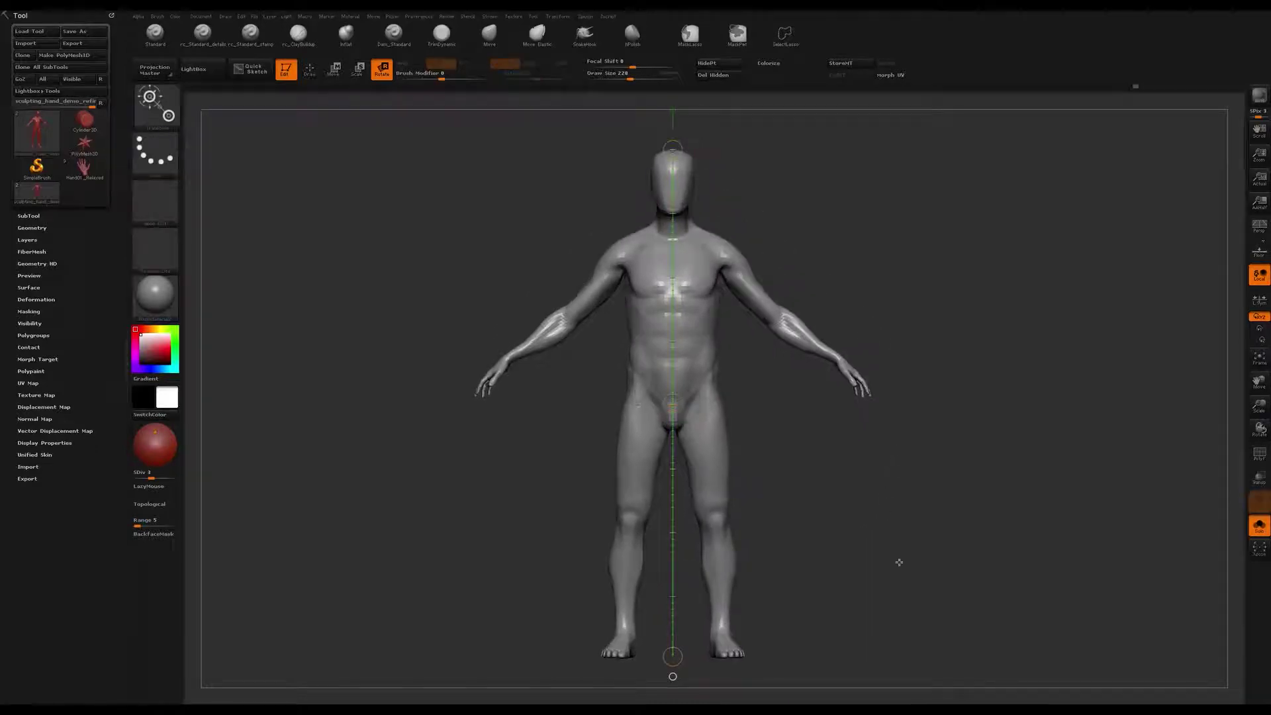
{"action": "key", "text": "p"}
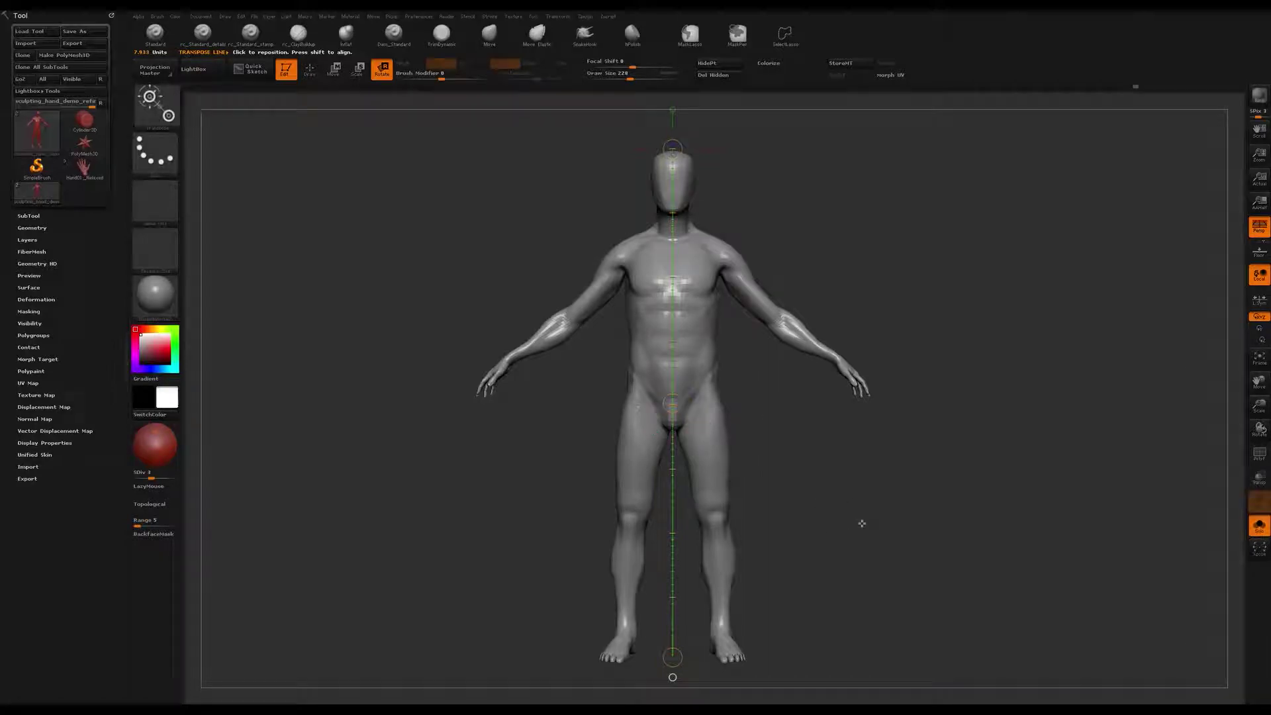
{"action": "key", "text": "q"}
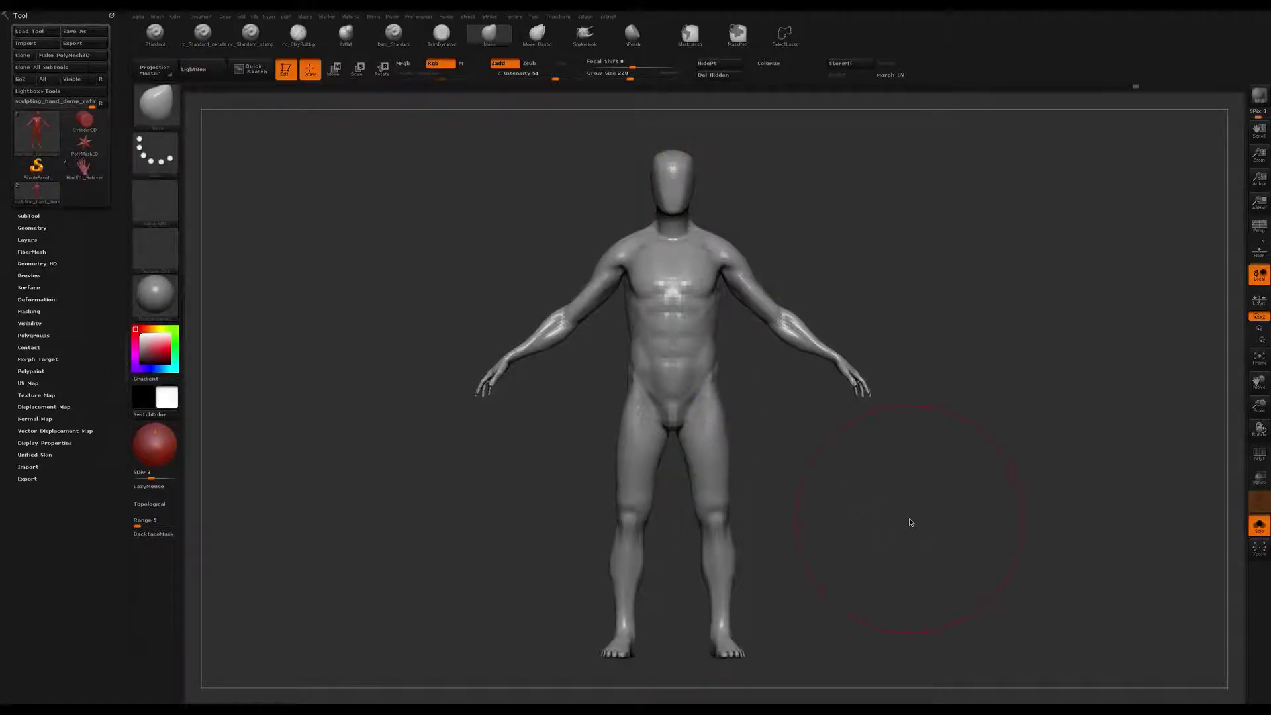
Step: Isolate the waist and legs by hiding the head, arms and upper torso
{"action": "left_click_drag", "start_coordinate": [850, 510], "coordinate": [764, 516]}
{"action": "left_click_drag", "start_coordinate": [922, 507], "coordinate": [876, 512], "text": "alt"}
{"action": "mouse_move", "coordinate": [847, 212]}
{"action": "left_mouse_down", "text": "ctrl+shift"}
{"action": "mouse_move", "coordinate": [764, 289]}
{"action": "mouse_move", "coordinate": [789, 369]}
{"action": "mouse_move", "coordinate": [958, 485]}
{"action": "left_mouse_up", "text": "ctrl+shift"}
{"action": "left_click_drag", "start_coordinate": [948, 182], "coordinate": [769, 390], "text": "ctrl+shift"}
{"action": "left_click_drag", "start_coordinate": [866, 250], "coordinate": [864, 310], "text": "alt"}
{"action": "left_click_drag", "start_coordinate": [858, 168], "coordinate": [588, 374], "text": "ctrl+shift"}
{"action": "left_click_drag", "start_coordinate": [838, 373], "coordinate": [894, 301]}
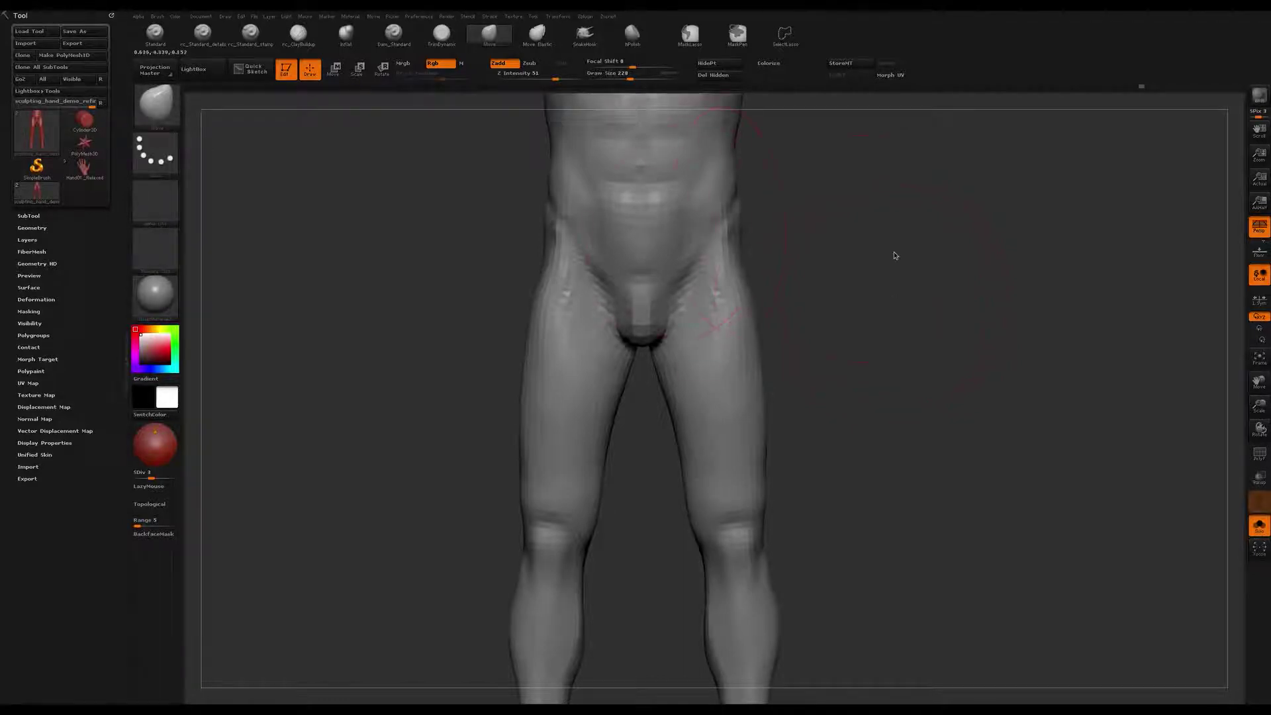
Step: Paint masks with the MaskPen brush on the side and front of the hip to outline the muscle areas
{"action": "mouse_move", "coordinate": [816, 275]}
{"action": "left_mouse_down"}
{"action": "mouse_move", "coordinate": [908, 334]}
{"action": "mouse_move", "coordinate": [888, 332]}
{"action": "mouse_move", "coordinate": [942, 311]}
{"action": "mouse_move", "coordinate": [724, 258]}
{"action": "left_mouse_up"}
{"action": "key", "text": "s"}
{"action": "left_click_drag", "start_coordinate": [875, 227], "coordinate": [824, 226]}
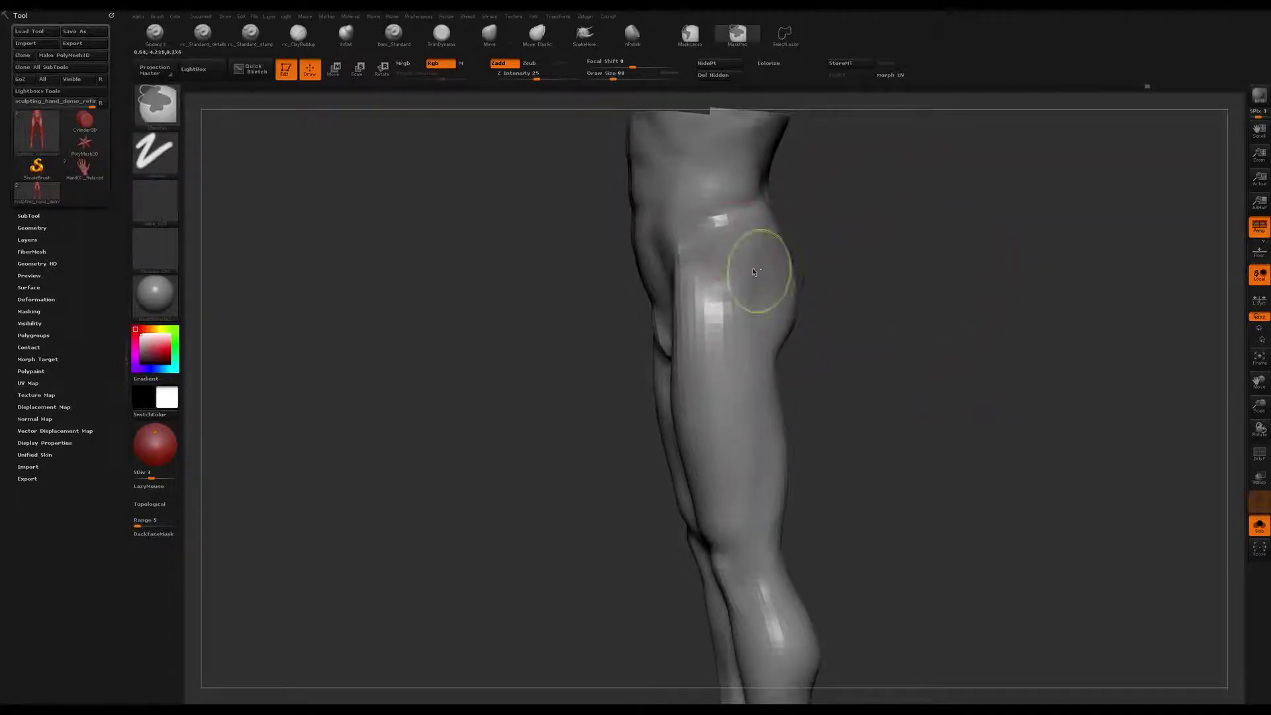
{"action": "mouse_move", "coordinate": [726, 247]}
{"action": "left_mouse_down", "text": "ctrl"}
{"action": "mouse_move", "coordinate": [737, 261]}
{"action": "mouse_move", "coordinate": [722, 246]}
{"action": "left_mouse_up", "text": "ctrl"}
{"action": "mouse_move", "coordinate": [874, 231]}
{"action": "left_mouse_down"}
{"action": "mouse_move", "coordinate": [768, 220]}
{"action": "mouse_move", "coordinate": [813, 239]}
{"action": "mouse_move", "coordinate": [805, 311]}
{"action": "mouse_move", "coordinate": [752, 351]}
{"action": "mouse_move", "coordinate": [773, 281]}
{"action": "left_mouse_up"}
{"action": "left_click_drag", "start_coordinate": [576, 331], "coordinate": [669, 345]}
{"action": "mouse_move", "coordinate": [749, 332]}
{"action": "left_mouse_down", "text": "ctrl"}
{"action": "mouse_move", "coordinate": [725, 311]}
{"action": "mouse_move", "coordinate": [719, 321]}
{"action": "left_mouse_up", "text": "ctrl"}
{"action": "left_click_drag", "start_coordinate": [882, 272], "coordinate": [916, 260]}
{"action": "mouse_move", "coordinate": [825, 274]}
{"action": "left_mouse_down"}
{"action": "mouse_move", "coordinate": [772, 261]}
{"action": "mouse_move", "coordinate": [818, 275]}
{"action": "left_mouse_up"}
{"action": "left_click_drag", "start_coordinate": [692, 259], "coordinate": [719, 334], "text": "ctrl"}
{"action": "mouse_move", "coordinate": [830, 305]}
{"action": "left_mouse_down"}
{"action": "mouse_move", "coordinate": [788, 312]}
{"action": "mouse_move", "coordinate": [828, 300]}
{"action": "mouse_move", "coordinate": [857, 320]}
{"action": "mouse_move", "coordinate": [807, 323]}
{"action": "mouse_move", "coordinate": [913, 285]}
{"action": "mouse_move", "coordinate": [965, 240]}
{"action": "mouse_move", "coordinate": [905, 272]}
{"action": "mouse_move", "coordinate": [995, 305]}
{"action": "mouse_move", "coordinate": [984, 286]}
{"action": "mouse_move", "coordinate": [959, 327]}
{"action": "mouse_move", "coordinate": [1007, 300]}
{"action": "mouse_move", "coordinate": [1016, 338]}
{"action": "mouse_move", "coordinate": [944, 333]}
{"action": "left_mouse_up"}
Step: Go up to subdivision level 4 and build up the front hip point and upper thigh with the ClayBuildup brush at draw size 74
{"action": "key", "text": "d"}
{"action": "mouse_move", "coordinate": [907, 330]}
{"action": "left_mouse_down"}
{"action": "mouse_move", "coordinate": [831, 309]}
{"action": "mouse_move", "coordinate": [982, 294]}
{"action": "mouse_move", "coordinate": [951, 306]}
{"action": "left_mouse_up"}
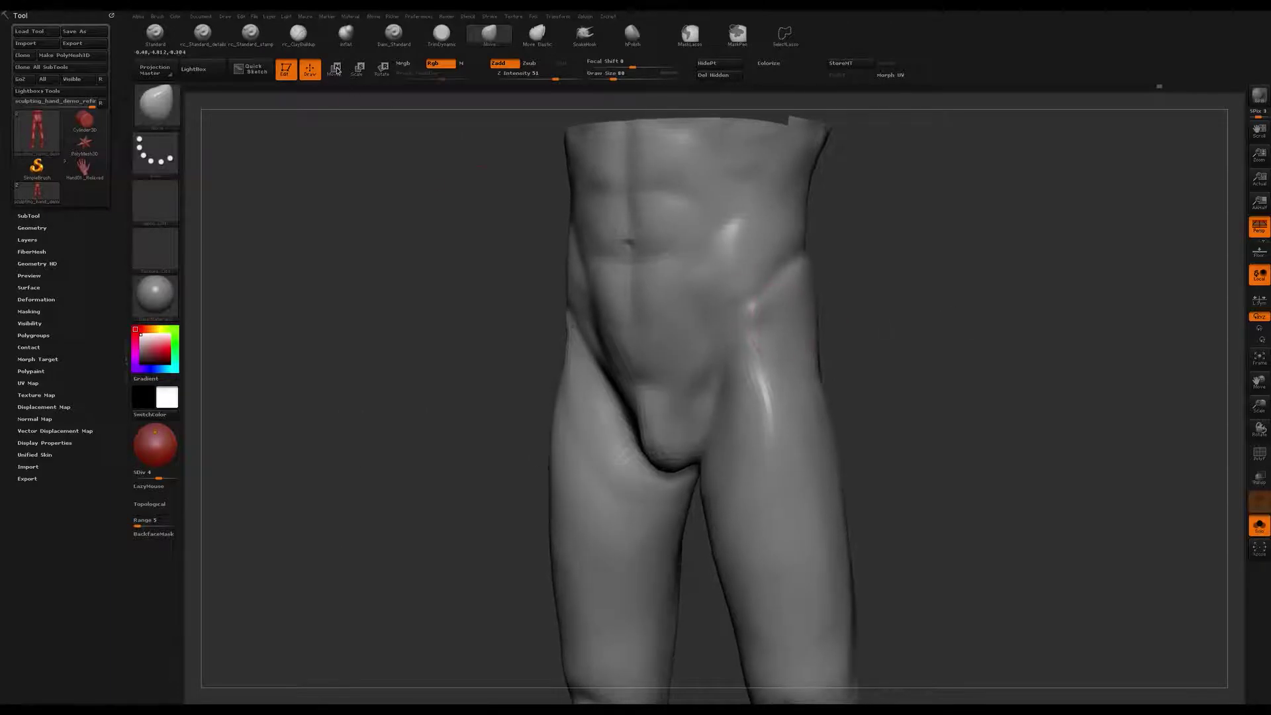
{"action": "left_click", "coordinate": [299, 41]}
{"action": "key", "text": "s"}
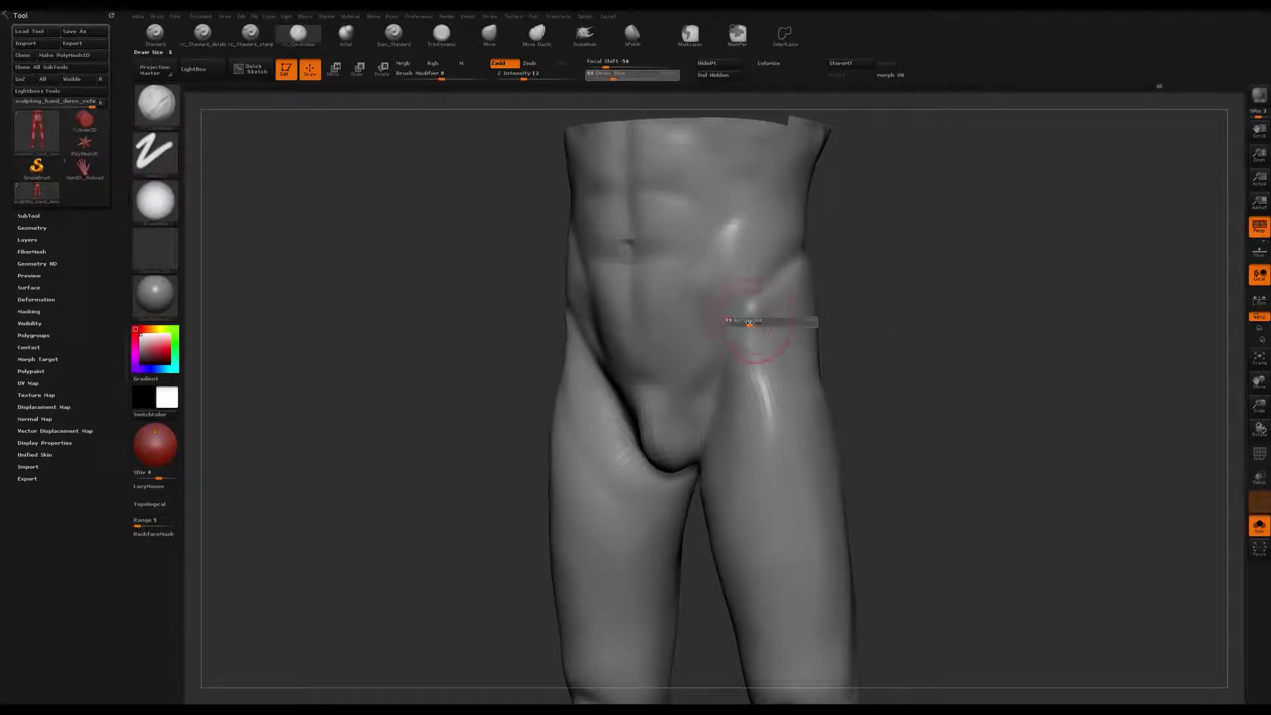
{"action": "mouse_move", "coordinate": [904, 317]}
{"action": "left_mouse_down"}
{"action": "mouse_move", "coordinate": [960, 300]}
{"action": "mouse_move", "coordinate": [971, 279]}
{"action": "left_mouse_up"}
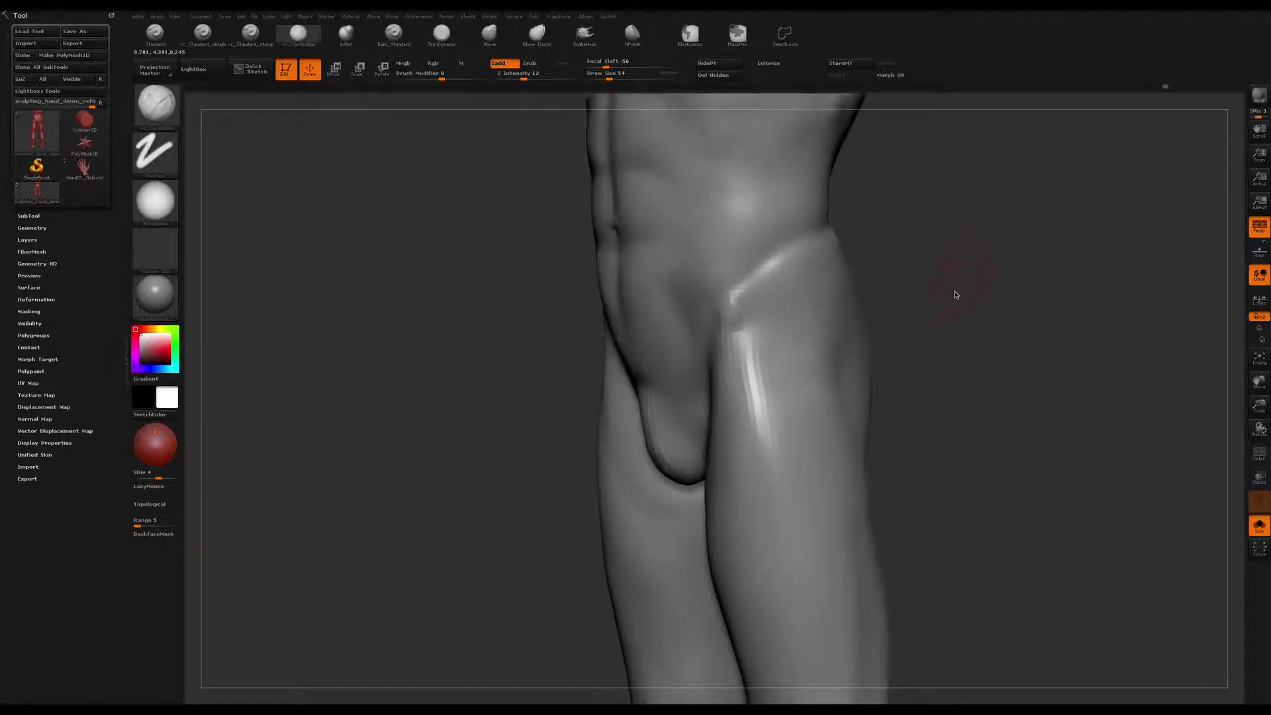
{"action": "mouse_move", "coordinate": [1002, 297]}
{"action": "left_mouse_down"}
{"action": "mouse_move", "coordinate": [1036, 284]}
{"action": "mouse_move", "coordinate": [957, 255]}
{"action": "mouse_move", "coordinate": [925, 289]}
{"action": "mouse_move", "coordinate": [877, 291]}
{"action": "left_mouse_up"}
{"action": "key", "text": "s"}
{"action": "left_click_drag", "start_coordinate": [753, 317], "coordinate": [757, 317]}
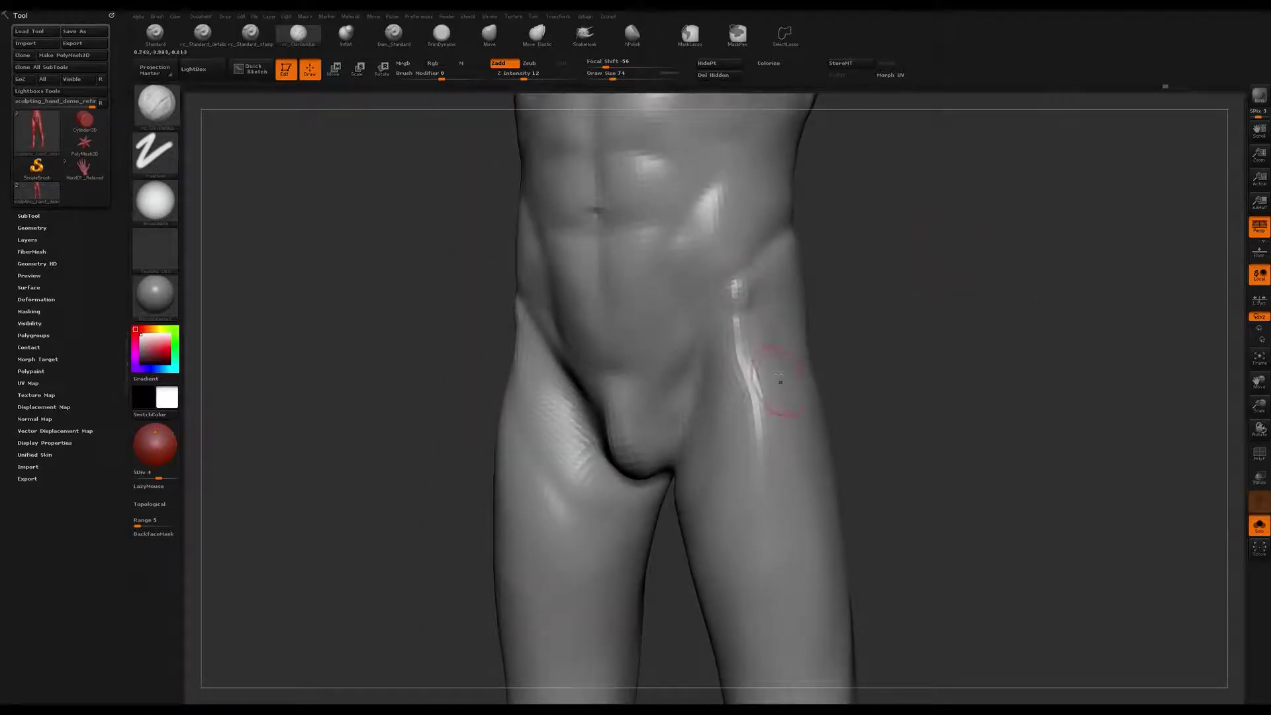
Step: Build up the muscle from the front hip point down the outer thigh at draw size 71 and smooth its lower end
{"action": "mouse_move", "coordinate": [1039, 320]}
{"action": "left_mouse_down"}
{"action": "mouse_move", "coordinate": [1025, 317]}
{"action": "mouse_move", "coordinate": [1013, 278]}
{"action": "mouse_move", "coordinate": [993, 284]}
{"action": "left_mouse_up"}
{"action": "key", "text": "s"}
{"action": "left_click", "coordinate": [758, 319]}
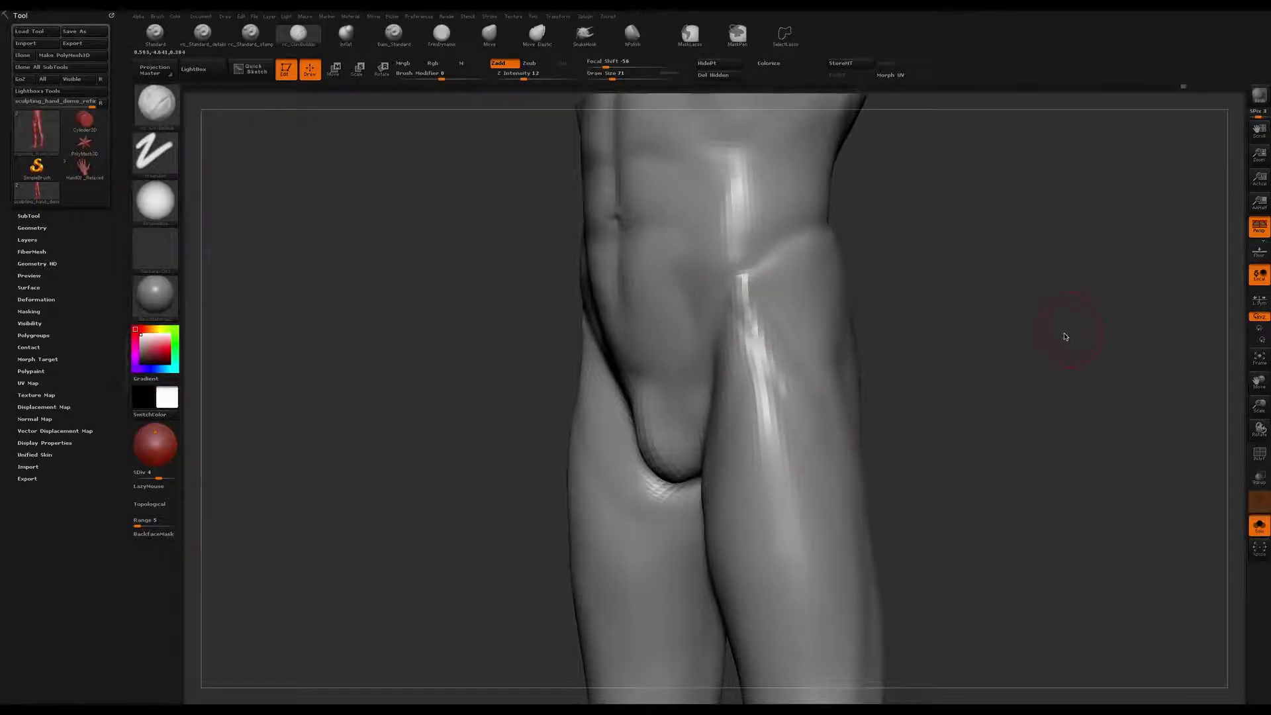
{"action": "mouse_move", "coordinate": [1066, 424]}
{"action": "left_mouse_down"}
{"action": "mouse_move", "coordinate": [1013, 369]}
{"action": "mouse_move", "coordinate": [1023, 381]}
{"action": "left_mouse_up"}
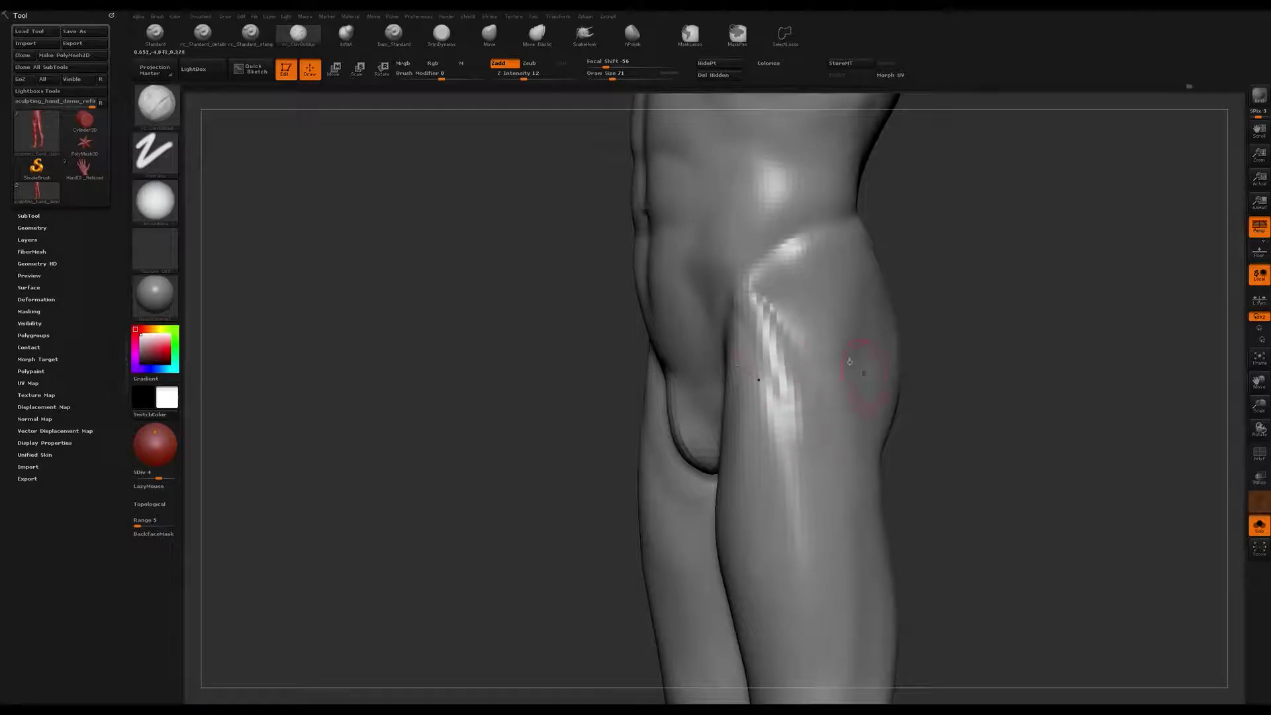
{"action": "mouse_move", "coordinate": [910, 346]}
{"action": "left_mouse_down"}
{"action": "mouse_move", "coordinate": [996, 332]}
{"action": "mouse_move", "coordinate": [939, 364]}
{"action": "mouse_move", "coordinate": [952, 371]}
{"action": "mouse_move", "coordinate": [928, 374]}
{"action": "left_mouse_up"}
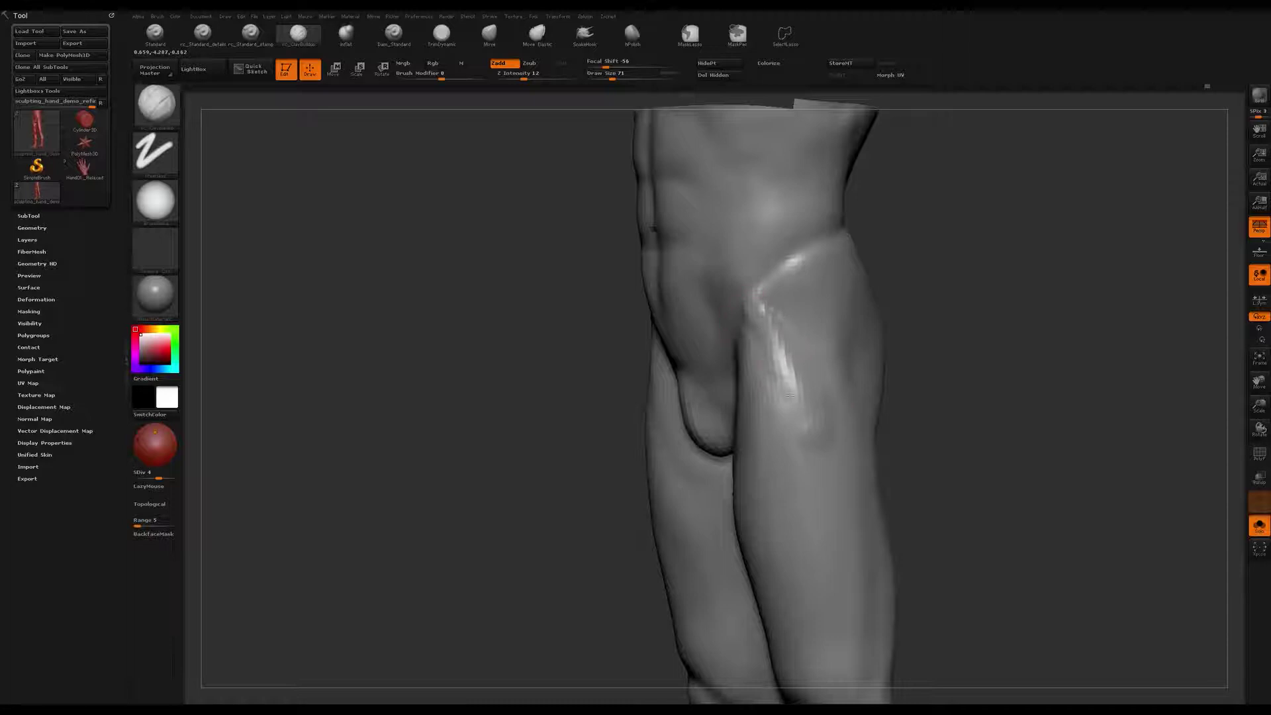
{"action": "left_click_drag", "start_coordinate": [819, 434], "coordinate": [817, 416], "text": "shift"}
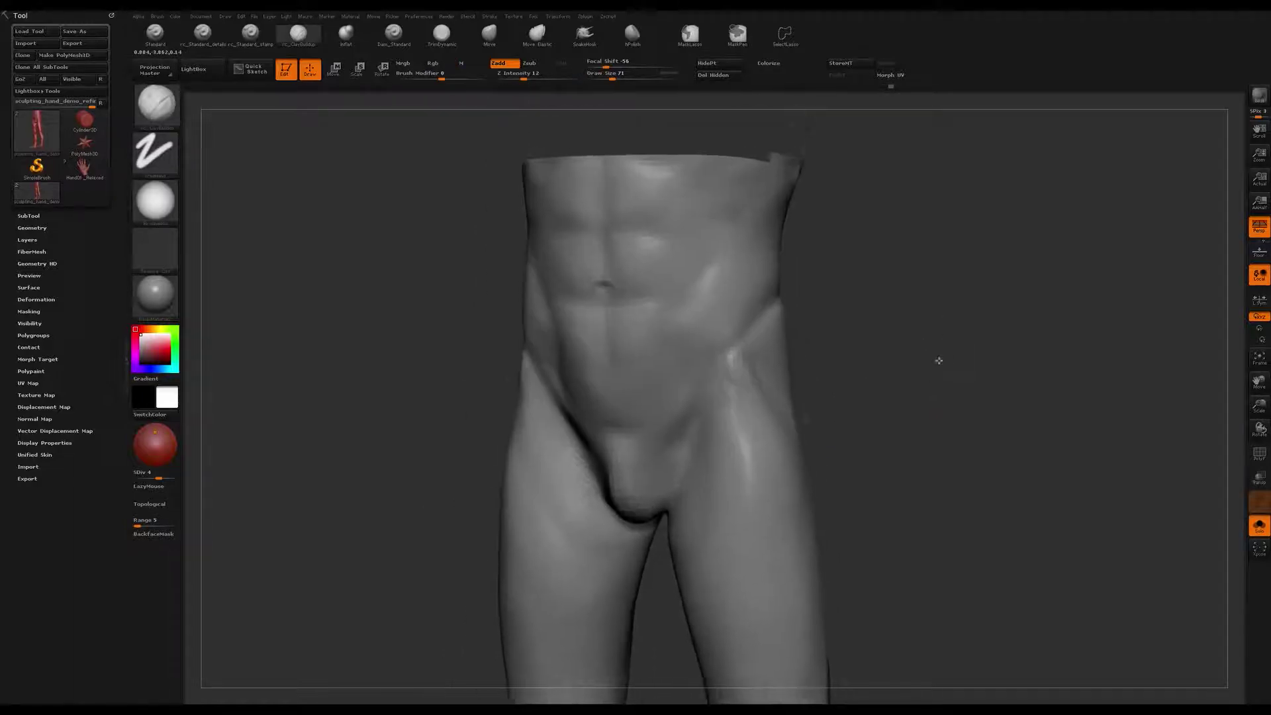
Step: Carve a diagonal groove from the front hip point down to the outer thigh with the Dam_Standard brush at draw size 59
{"action": "mouse_move", "coordinate": [965, 327]}
{"action": "left_mouse_down"}
{"action": "mouse_move", "coordinate": [950, 343]}
{"action": "mouse_move", "coordinate": [964, 341]}
{"action": "left_mouse_up"}
{"action": "key", "text": "b"}
{"action": "key", "text": "d"}
{"action": "key", "text": "s"}
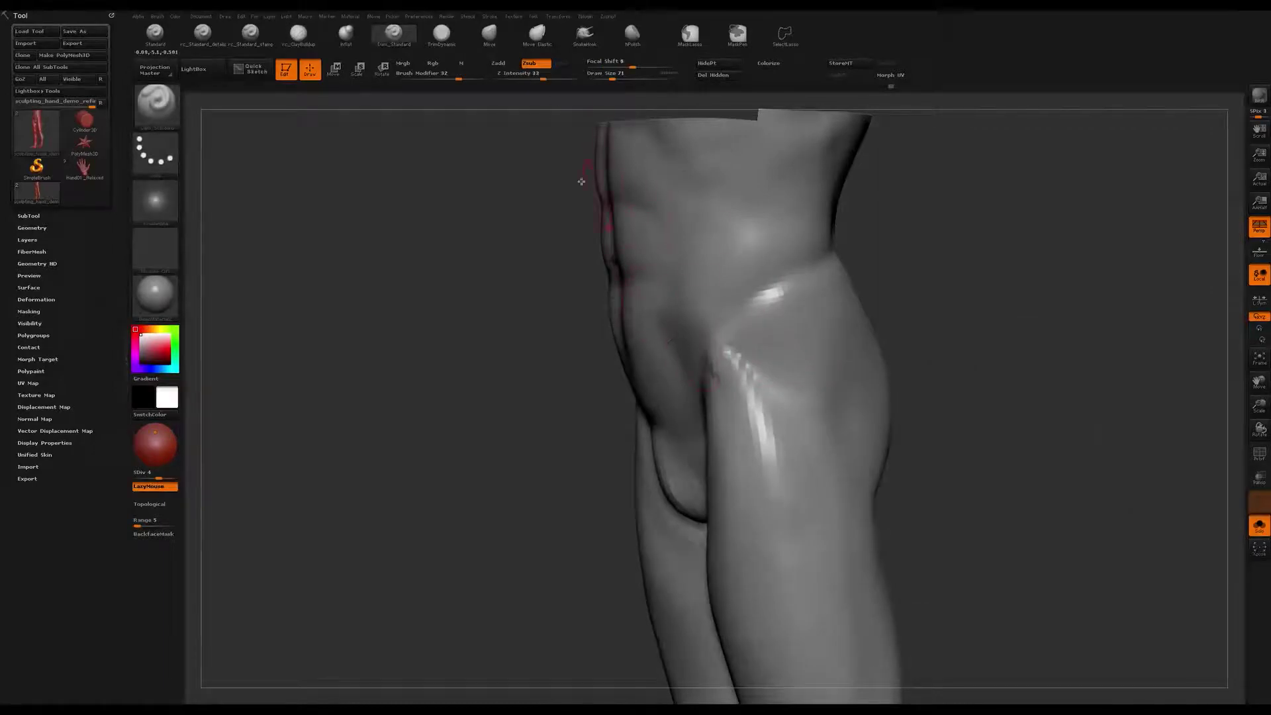
{"action": "mouse_move", "coordinate": [945, 310]}
{"action": "left_mouse_down"}
{"action": "mouse_move", "coordinate": [1007, 288]}
{"action": "mouse_move", "coordinate": [946, 311]}
{"action": "left_mouse_up"}
{"action": "key", "text": "s"}
{"action": "left_click_drag", "start_coordinate": [738, 356], "coordinate": [735, 355]}
{"action": "left_click_drag", "start_coordinate": [976, 268], "coordinate": [953, 287], "text": "alt"}
{"action": "mouse_move", "coordinate": [695, 331]}
{"action": "left_mouse_down"}
{"action": "mouse_move", "coordinate": [703, 358]}
{"action": "mouse_move", "coordinate": [786, 439]}
{"action": "left_mouse_up"}
Step: Try carving a groove along the iliac crest toward the back and smooth it away
{"action": "mouse_move", "coordinate": [976, 371]}
{"action": "left_mouse_down"}
{"action": "mouse_move", "coordinate": [962, 355]}
{"action": "mouse_move", "coordinate": [973, 329]}
{"action": "mouse_move", "coordinate": [992, 325]}
{"action": "mouse_move", "coordinate": [931, 378]}
{"action": "mouse_move", "coordinate": [1019, 371]}
{"action": "mouse_move", "coordinate": [979, 338]}
{"action": "left_mouse_up"}
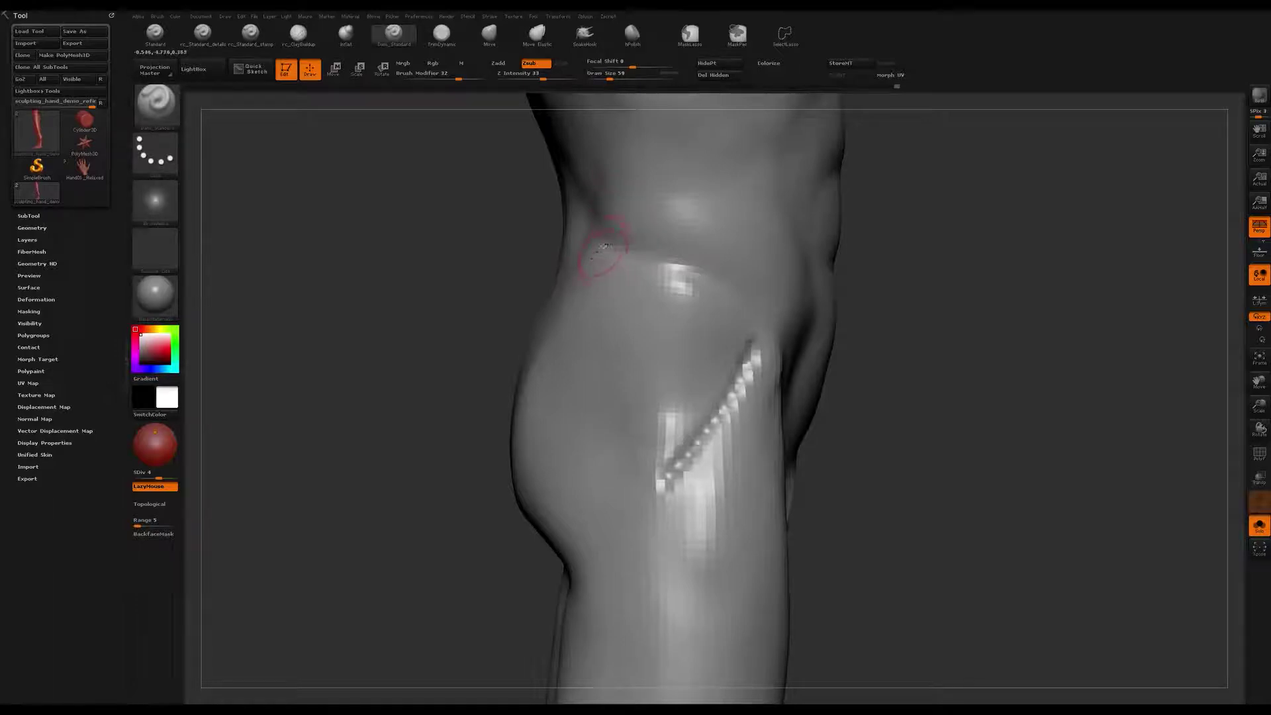
{"action": "left_click_drag", "start_coordinate": [423, 278], "coordinate": [503, 272]}
{"action": "mouse_move", "coordinate": [625, 251]}
{"action": "left_mouse_down"}
{"action": "mouse_move", "coordinate": [732, 290]}
{"action": "mouse_move", "coordinate": [741, 308]}
{"action": "left_mouse_up"}
{"action": "right_click_drag", "start_coordinate": [667, 290], "coordinate": [629, 285]}
{"action": "left_click_drag", "start_coordinate": [629, 284], "coordinate": [578, 242]}
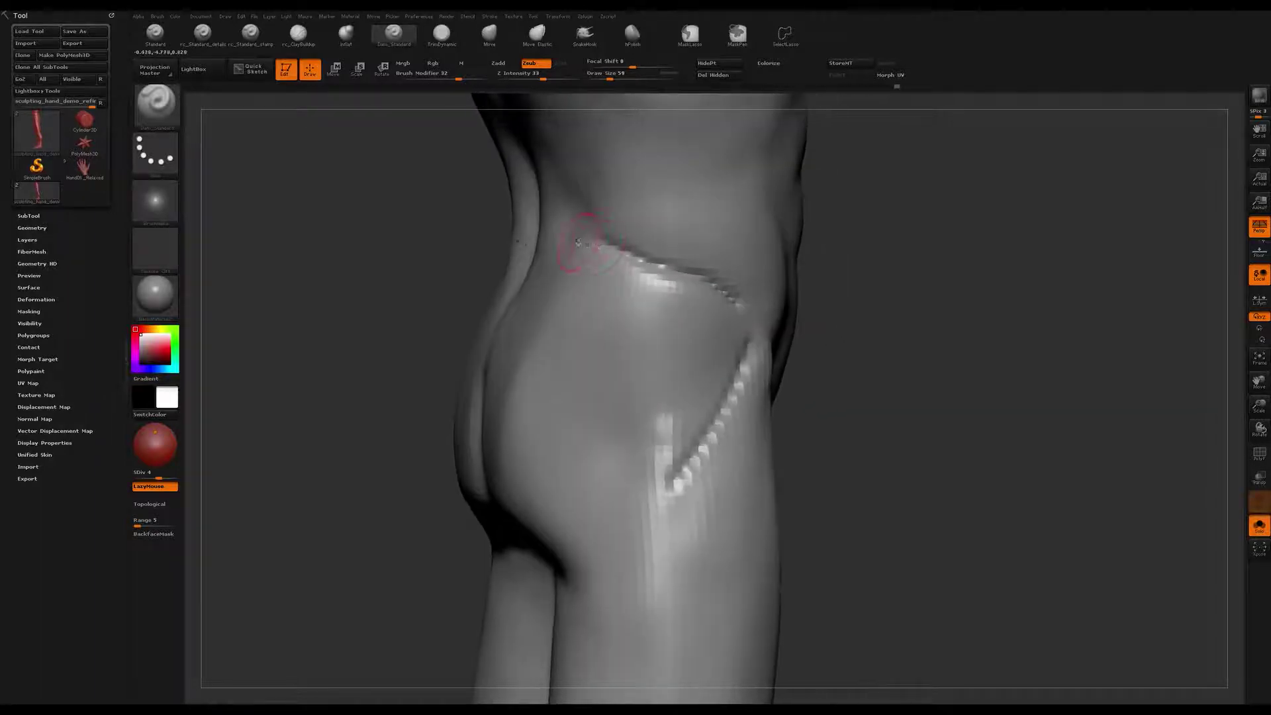
{"action": "left_click_drag", "start_coordinate": [695, 286], "coordinate": [626, 251], "text": "shift"}
Step: Carve a second groove from the rear of the iliac crest down to meet the front groove in a V on the outer thigh
{"action": "mouse_move", "coordinate": [893, 309]}
{"action": "left_mouse_down"}
{"action": "mouse_move", "coordinate": [967, 309]}
{"action": "mouse_move", "coordinate": [932, 272]}
{"action": "left_mouse_up"}
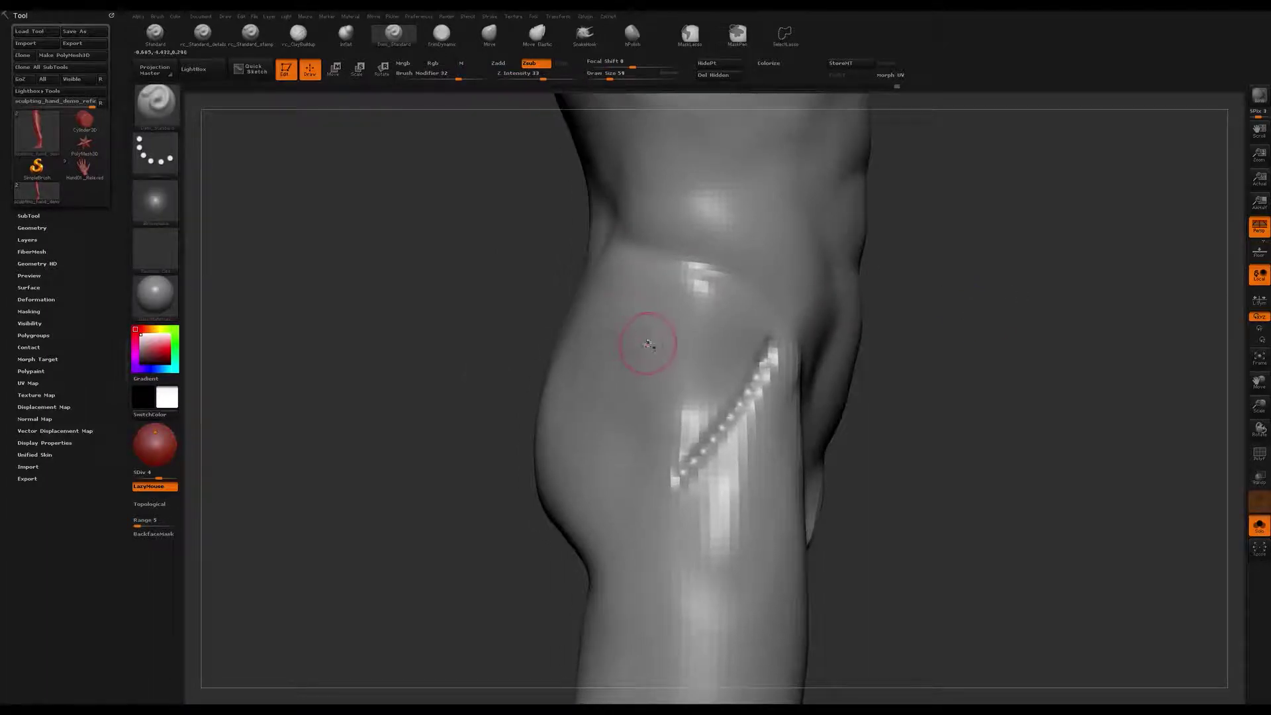
{"action": "left_click_drag", "start_coordinate": [649, 299], "coordinate": [656, 298]}
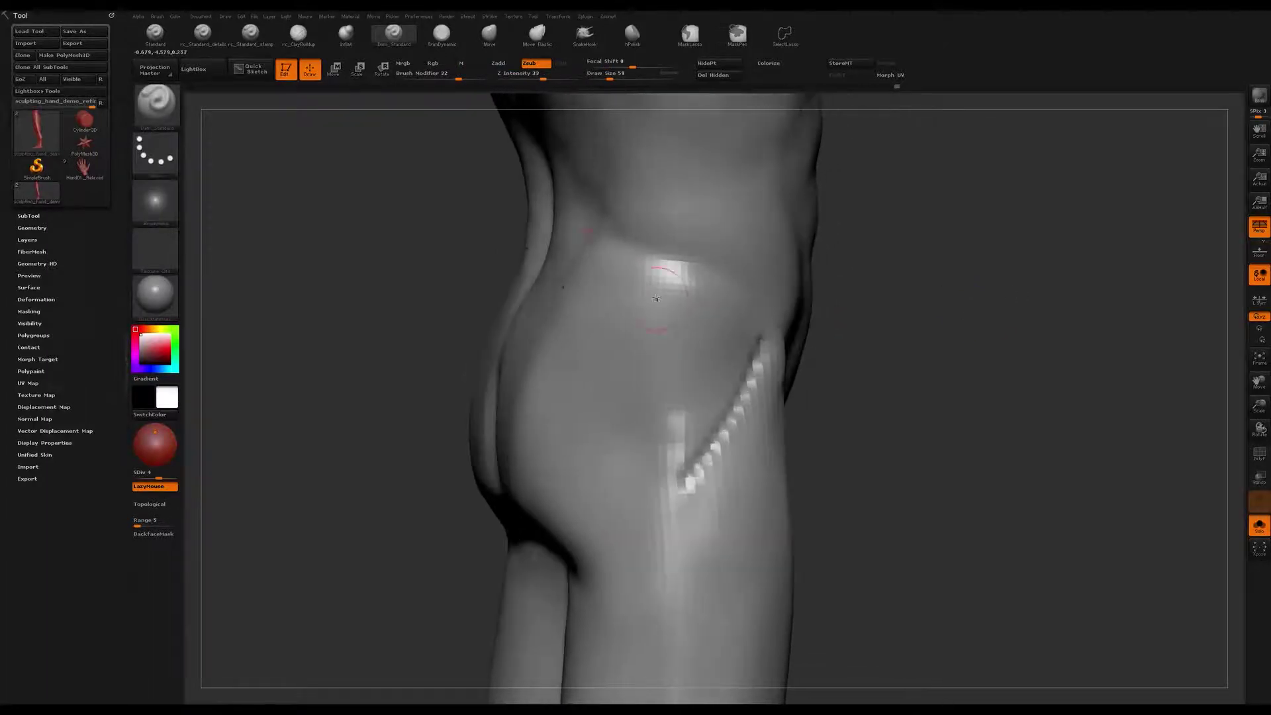
{"action": "right_click_drag", "start_coordinate": [621, 327], "coordinate": [680, 343]}
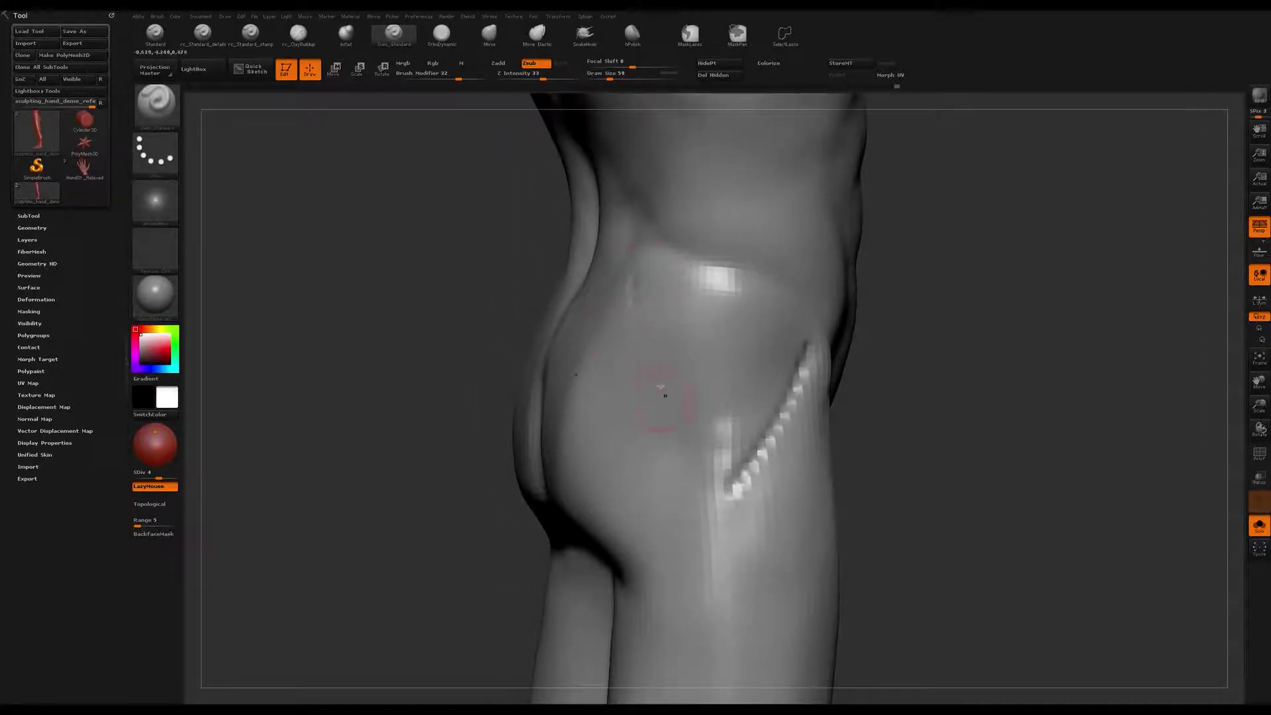
{"action": "mouse_move", "coordinate": [640, 255]}
{"action": "left_mouse_down"}
{"action": "mouse_move", "coordinate": [637, 320]}
{"action": "mouse_move", "coordinate": [731, 492]}
{"action": "left_mouse_up"}
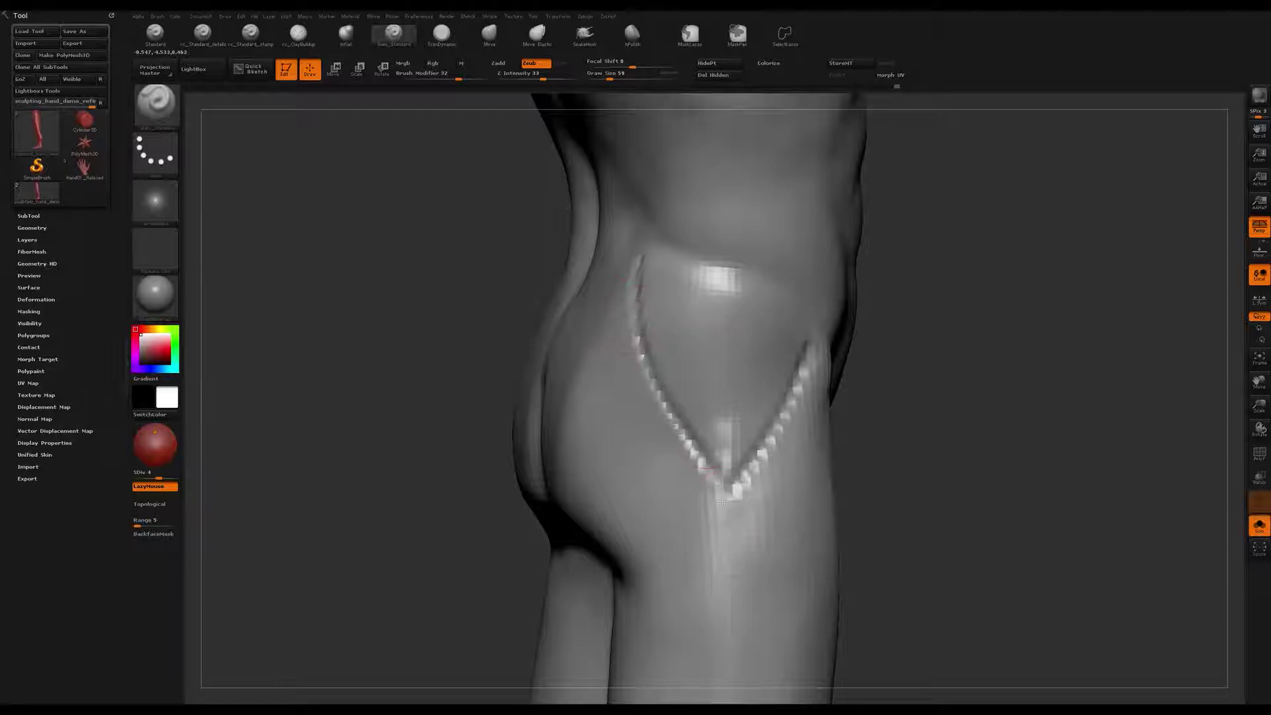
{"action": "mouse_move", "coordinate": [683, 372]}
{"action": "right_mouse_down"}
{"action": "mouse_move", "coordinate": [676, 363]}
{"action": "mouse_move", "coordinate": [702, 322]}
{"action": "mouse_move", "coordinate": [729, 364]}
{"action": "mouse_move", "coordinate": [716, 369]}
{"action": "right_mouse_up"}
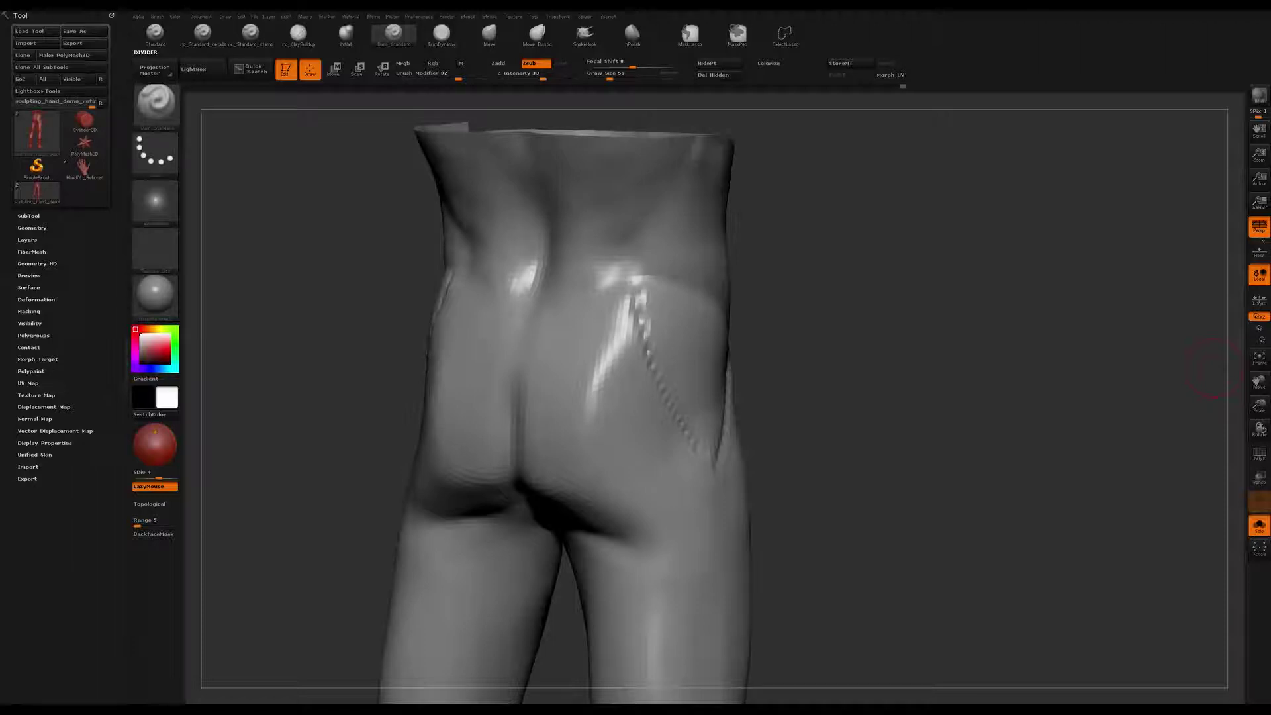
Step: Extend the rear hip groove's upper end toward the lower back and try marking dimples beside it
{"action": "mouse_move", "coordinate": [939, 304]}
{"action": "right_mouse_down"}
{"action": "mouse_move", "coordinate": [927, 311]}
{"action": "mouse_move", "coordinate": [925, 295]}
{"action": "mouse_move", "coordinate": [953, 324]}
{"action": "right_mouse_up"}
{"action": "key", "text": "b"}
{"action": "mouse_move", "coordinate": [1039, 293]}
{"action": "left_mouse_down"}
{"action": "mouse_move", "coordinate": [910, 323]}
{"action": "mouse_move", "coordinate": [956, 312]}
{"action": "mouse_move", "coordinate": [947, 325]}
{"action": "left_mouse_up"}
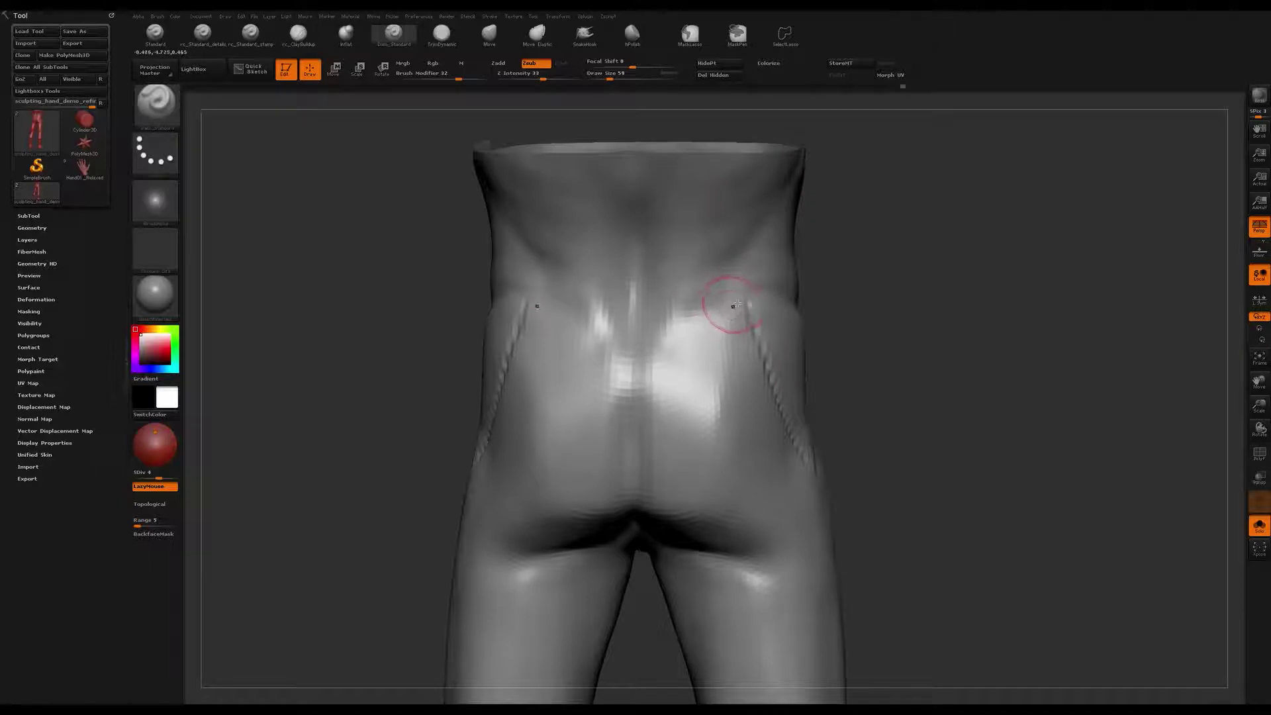
{"action": "mouse_move", "coordinate": [776, 300]}
{"action": "right_mouse_down"}
{"action": "mouse_move", "coordinate": [854, 291]}
{"action": "mouse_move", "coordinate": [760, 272]}
{"action": "mouse_move", "coordinate": [749, 309]}
{"action": "mouse_move", "coordinate": [700, 338]}
{"action": "mouse_move", "coordinate": [768, 311]}
{"action": "mouse_move", "coordinate": [696, 327]}
{"action": "mouse_move", "coordinate": [713, 324]}
{"action": "right_mouse_up"}
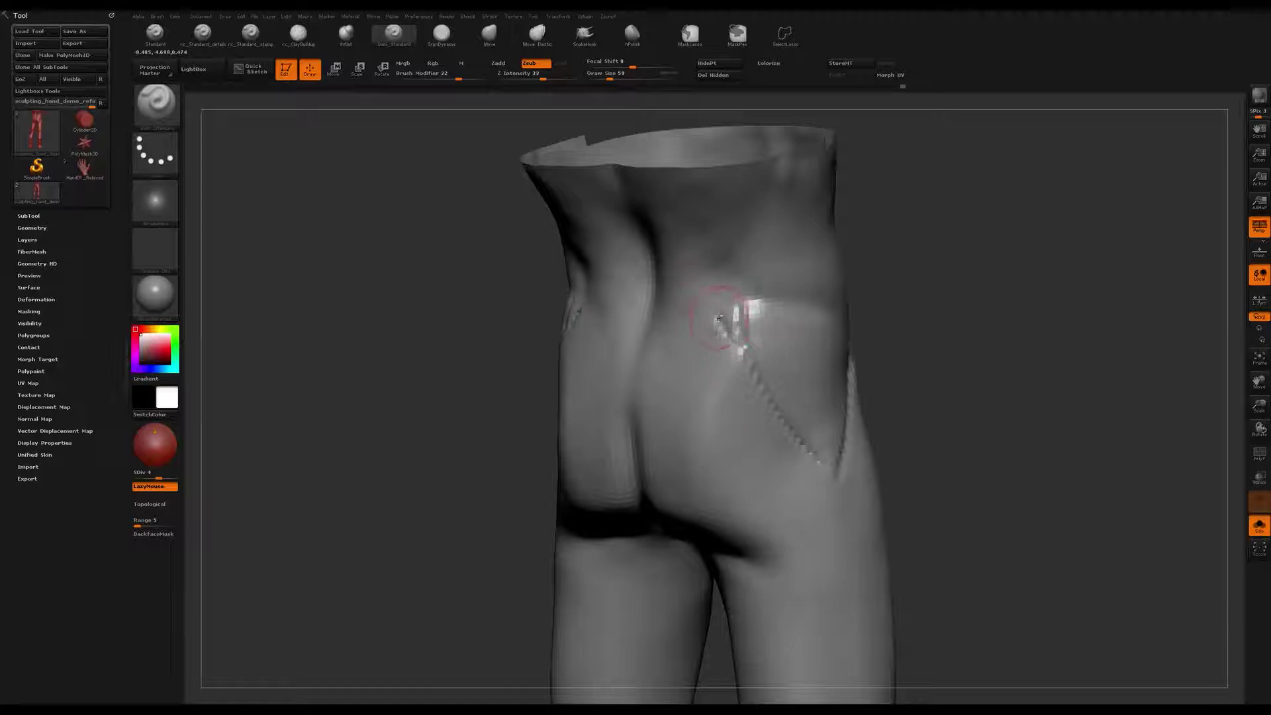
{"action": "right_click_drag", "start_coordinate": [654, 397], "coordinate": [698, 333]}
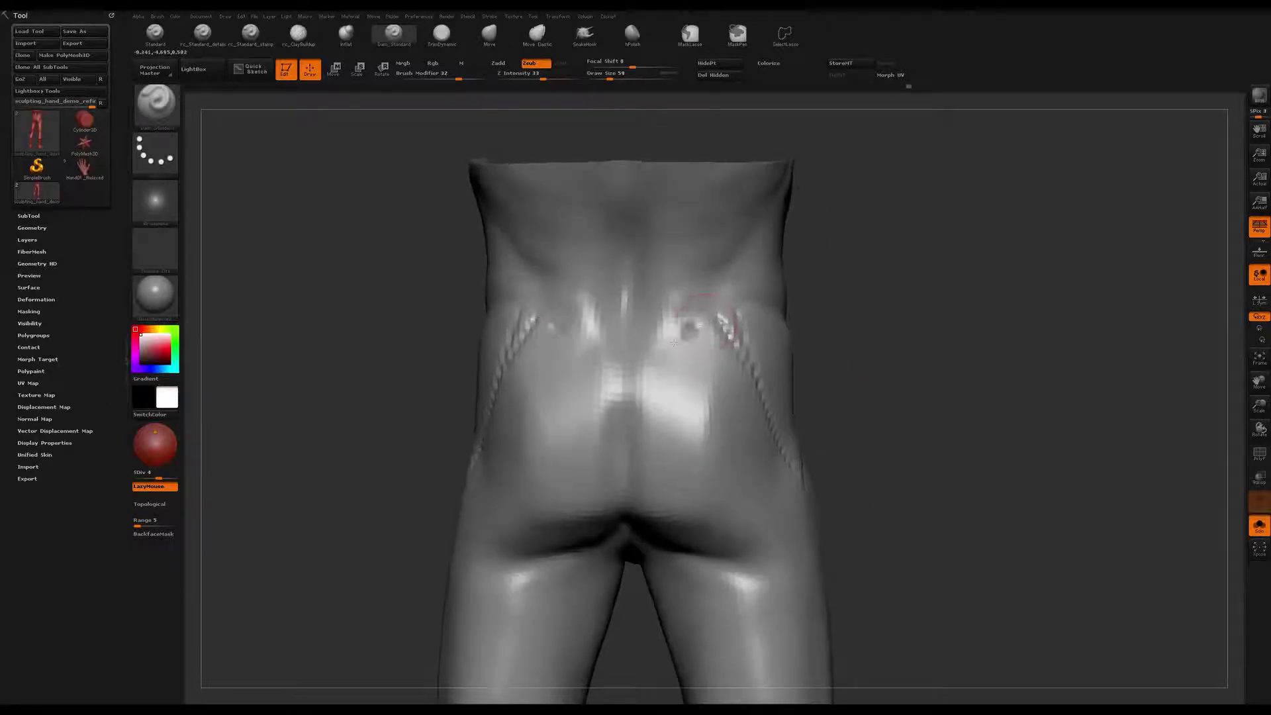
{"action": "left_click_drag", "start_coordinate": [674, 342], "coordinate": [622, 401]}
{"action": "key", "text": "ctrl+z"}
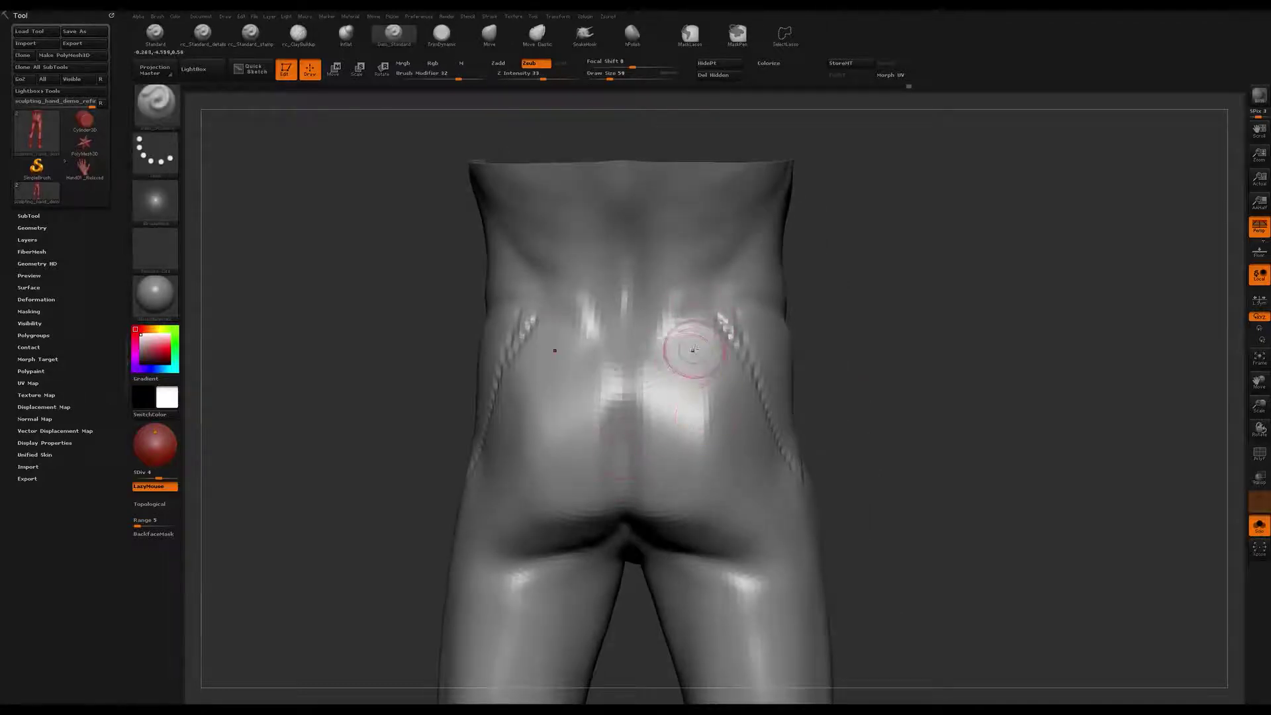
Step: Carve the V-shaped border of the sacral triangle from the rear pelvic points down to the top of the gluteal cleft
{"action": "mouse_move", "coordinate": [712, 353]}
{"action": "right_mouse_down", "text": "alt"}
{"action": "mouse_move", "coordinate": [737, 349]}
{"action": "mouse_move", "coordinate": [601, 328]}
{"action": "right_mouse_up", "text": "alt"}
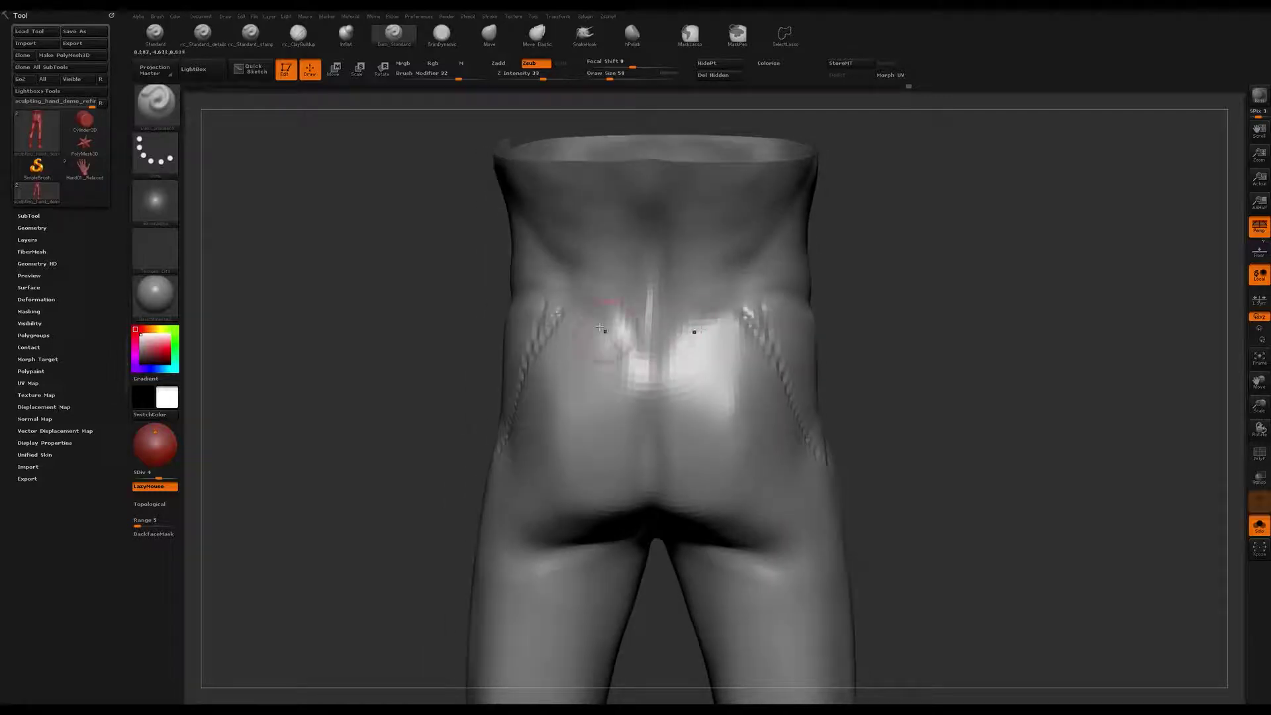
{"action": "left_click_drag", "start_coordinate": [605, 337], "coordinate": [631, 374]}
{"action": "right_click_drag", "start_coordinate": [652, 429], "coordinate": [648, 359]}
{"action": "right_click_drag", "start_coordinate": [628, 425], "coordinate": [681, 368]}
Step: Adjust the sacral triangle with the Move brush and smooth its groove before building up with rc_ClayBuildup
{"action": "key", "text": "b"}
{"action": "key", "text": "m"}
{"action": "key", "text": "v"}
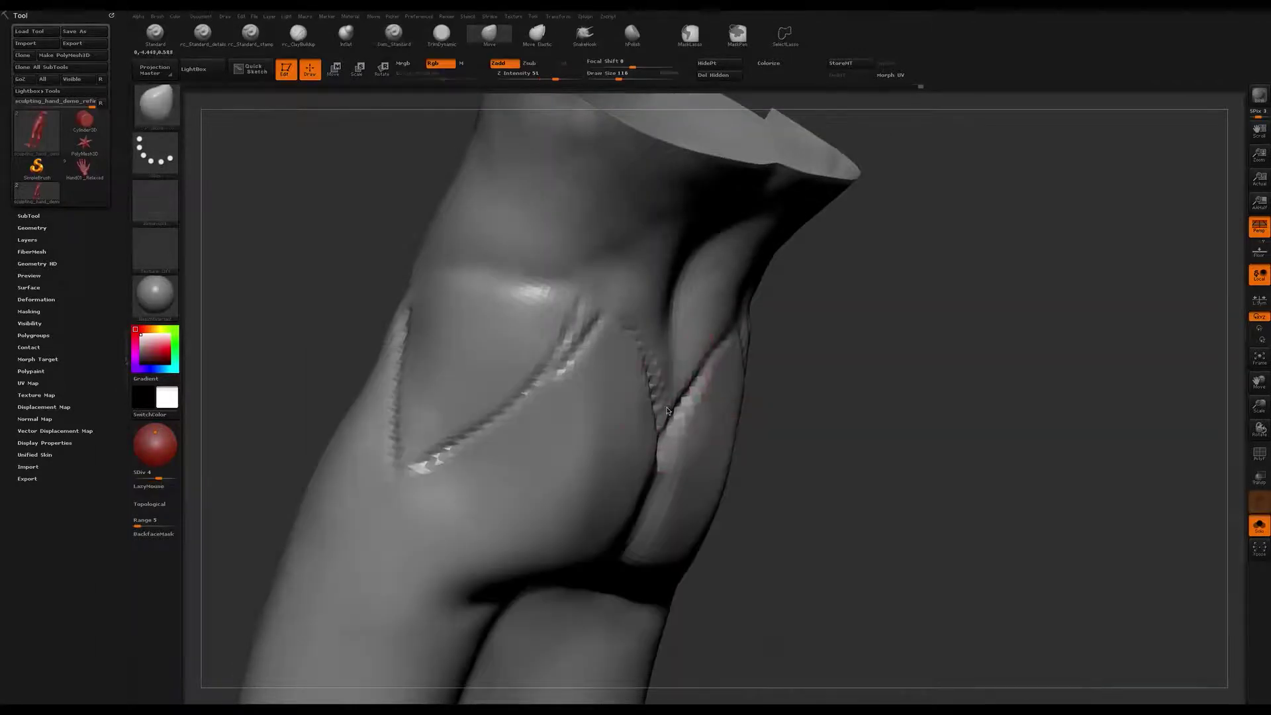
{"action": "mouse_move", "coordinate": [670, 417]}
{"action": "right_mouse_down"}
{"action": "mouse_move", "coordinate": [762, 407]}
{"action": "mouse_move", "coordinate": [702, 375]}
{"action": "right_mouse_up"}
{"action": "key", "text": "b"}
{"action": "left_click", "coordinate": [298, 34]}
{"action": "left_click_drag", "start_coordinate": [658, 340], "coordinate": [718, 420], "text": "shift"}
Step: Build up the rear iliac crest and the muscle between the V-shaped hip grooves with rc_ClayBuildup at draw size 124
{"action": "right_click_drag", "start_coordinate": [721, 427], "coordinate": [751, 411]}
{"action": "key", "text": "s"}
{"action": "mouse_move", "coordinate": [772, 431]}
{"action": "left_mouse_down"}
{"action": "mouse_move", "coordinate": [793, 457]}
{"action": "mouse_move", "coordinate": [794, 414]}
{"action": "mouse_move", "coordinate": [780, 402]}
{"action": "mouse_move", "coordinate": [810, 397]}
{"action": "mouse_move", "coordinate": [809, 371]}
{"action": "left_mouse_up"}
{"action": "right_click_drag", "start_coordinate": [839, 418], "coordinate": [781, 398]}
{"action": "key", "text": "s"}
{"action": "left_click_drag", "start_coordinate": [848, 351], "coordinate": [838, 368]}
{"action": "right_click_drag", "start_coordinate": [850, 381], "coordinate": [872, 360]}
{"action": "key", "text": "s"}
{"action": "mouse_move", "coordinate": [874, 358]}
{"action": "left_mouse_down"}
{"action": "mouse_move", "coordinate": [863, 340]}
{"action": "mouse_move", "coordinate": [901, 354]}
{"action": "left_mouse_up"}
{"action": "key", "text": "s"}
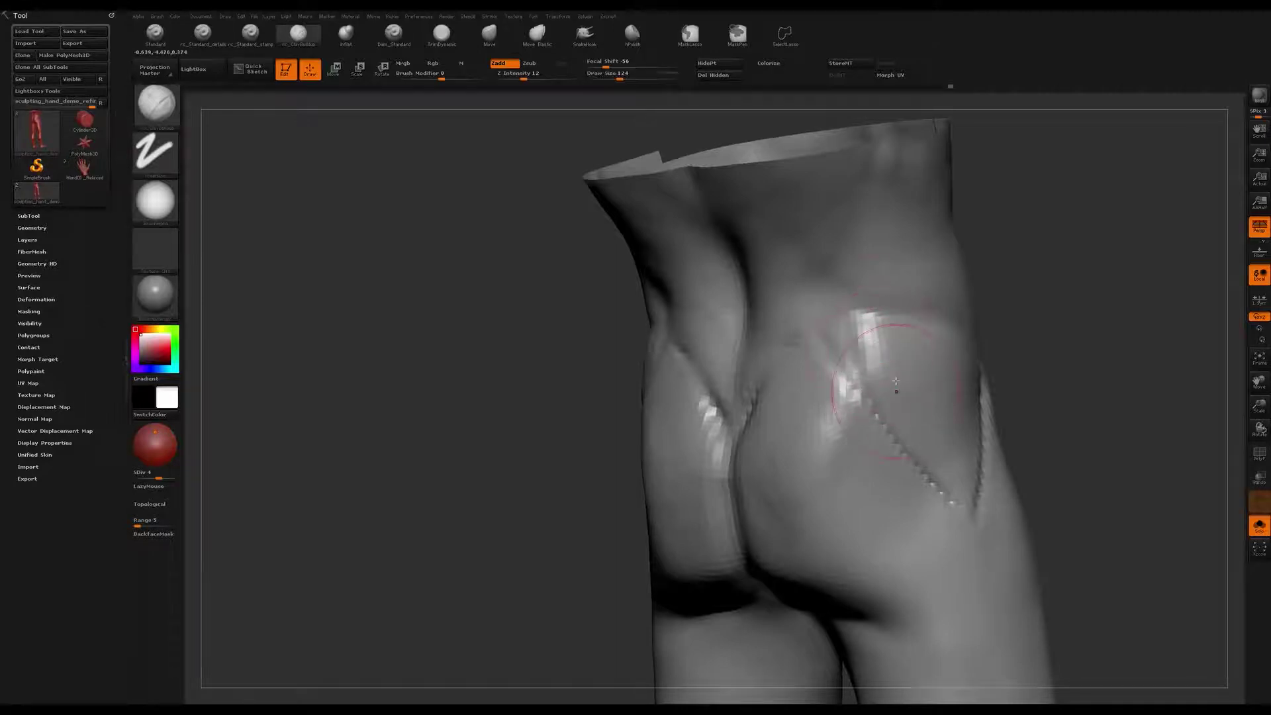
{"action": "right_click_drag", "start_coordinate": [911, 330], "coordinate": [947, 372]}
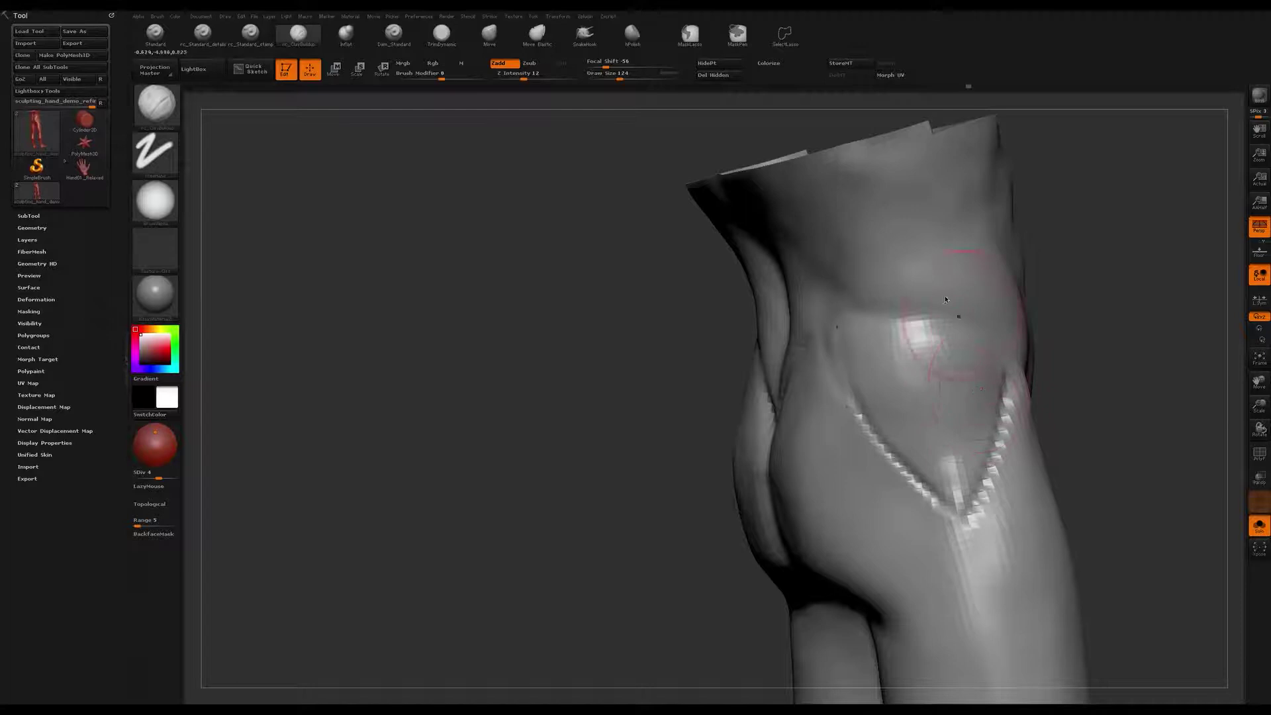
{"action": "right_click_drag", "start_coordinate": [966, 323], "coordinate": [968, 358]}
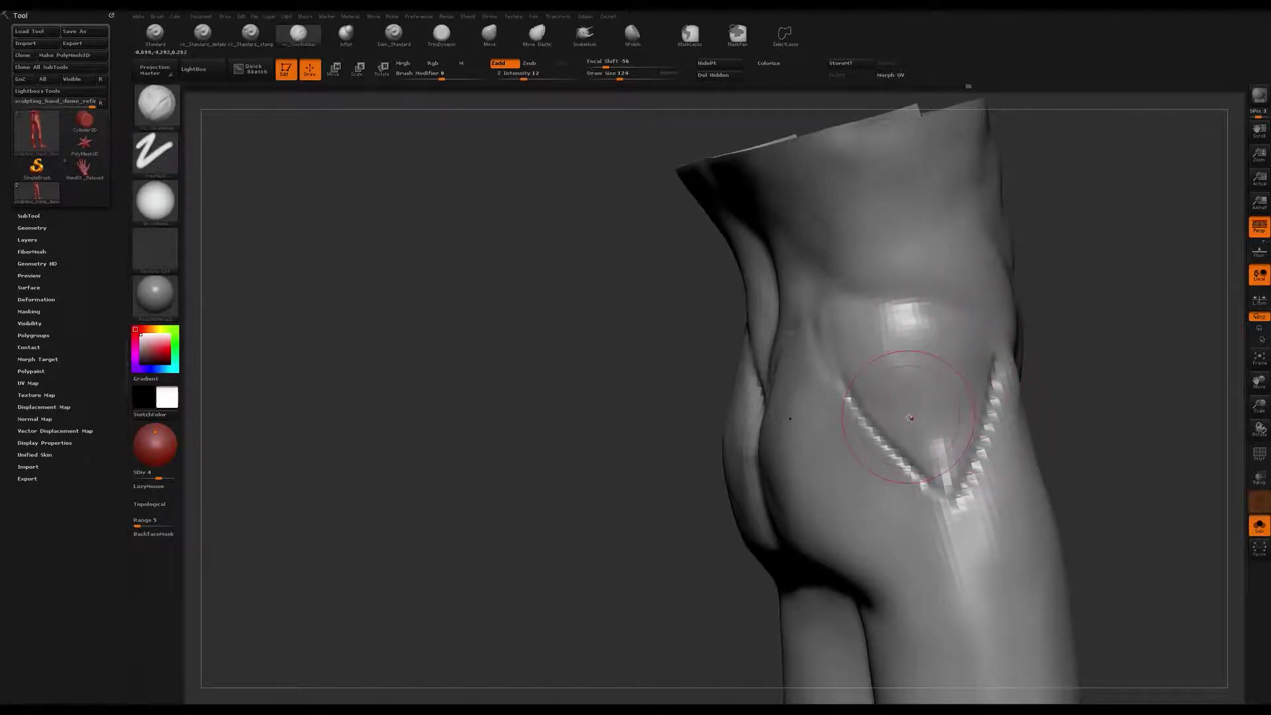
{"action": "mouse_move", "coordinate": [924, 383]}
{"action": "right_mouse_down"}
{"action": "mouse_move", "coordinate": [933, 409]}
{"action": "mouse_move", "coordinate": [987, 433]}
{"action": "right_mouse_up"}
Step: Enlarge the rc_ClayBuildup brush and build up the buttock mass beside the sacral triangle
{"action": "key", "text": "s"}
{"action": "left_click_drag", "start_coordinate": [760, 366], "coordinate": [765, 365]}
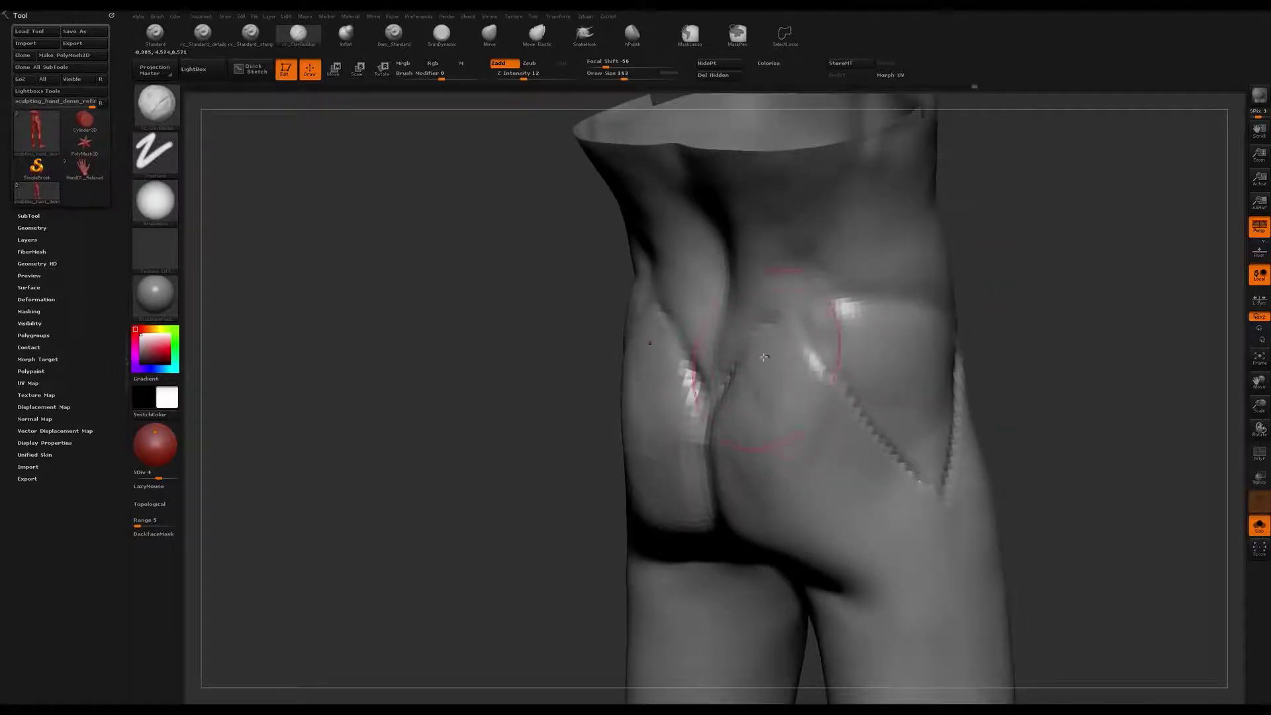
{"action": "right_click_drag", "start_coordinate": [735, 479], "coordinate": [739, 397]}
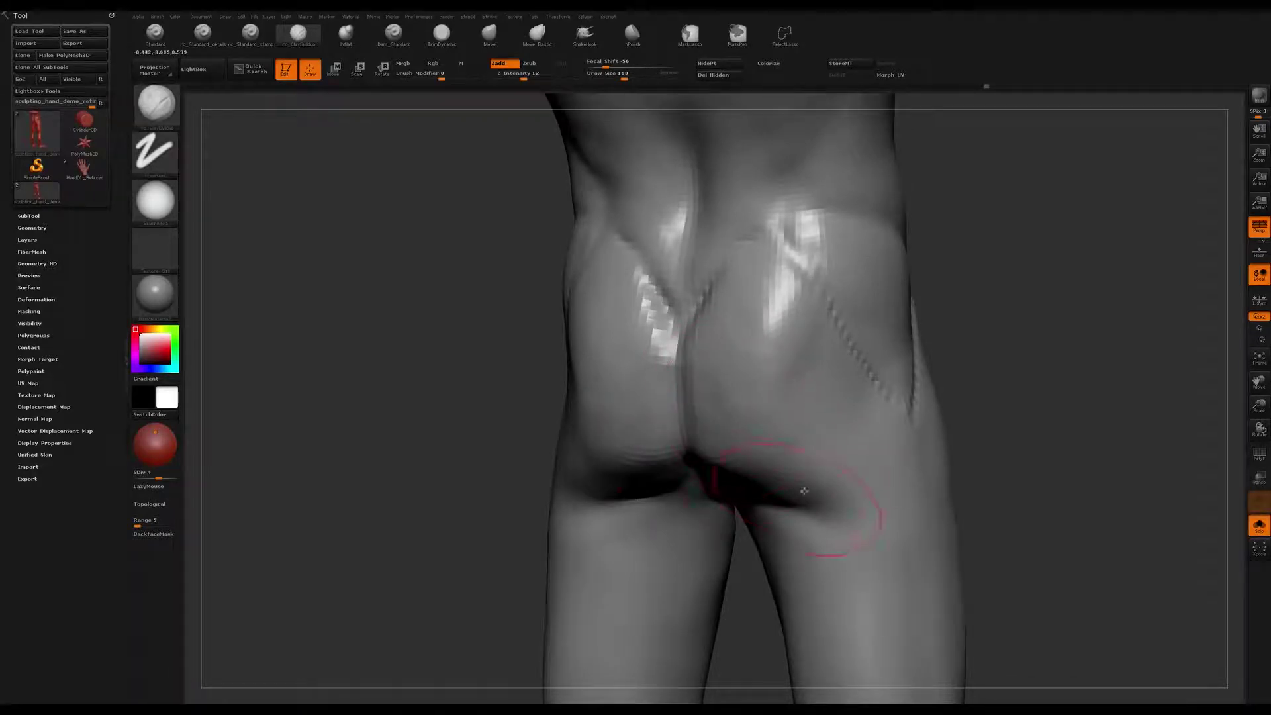
{"action": "mouse_move", "coordinate": [730, 464]}
{"action": "right_mouse_down"}
{"action": "mouse_move", "coordinate": [744, 420]}
{"action": "mouse_move", "coordinate": [723, 391]}
{"action": "right_mouse_up"}
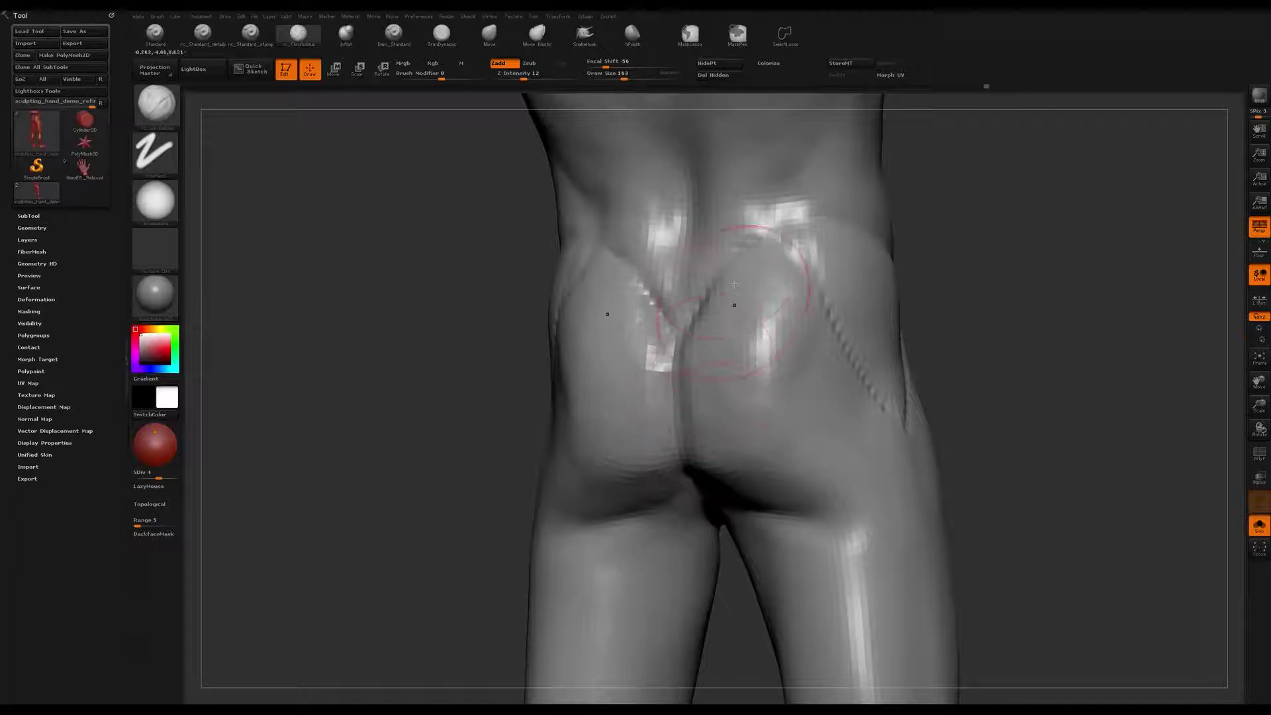
{"action": "right_click_drag", "start_coordinate": [675, 351], "coordinate": [685, 326]}
{"action": "mouse_move", "coordinate": [740, 357]}
{"action": "right_mouse_down"}
{"action": "mouse_move", "coordinate": [779, 350]}
{"action": "mouse_move", "coordinate": [750, 355]}
{"action": "mouse_move", "coordinate": [772, 383]}
{"action": "right_mouse_up"}
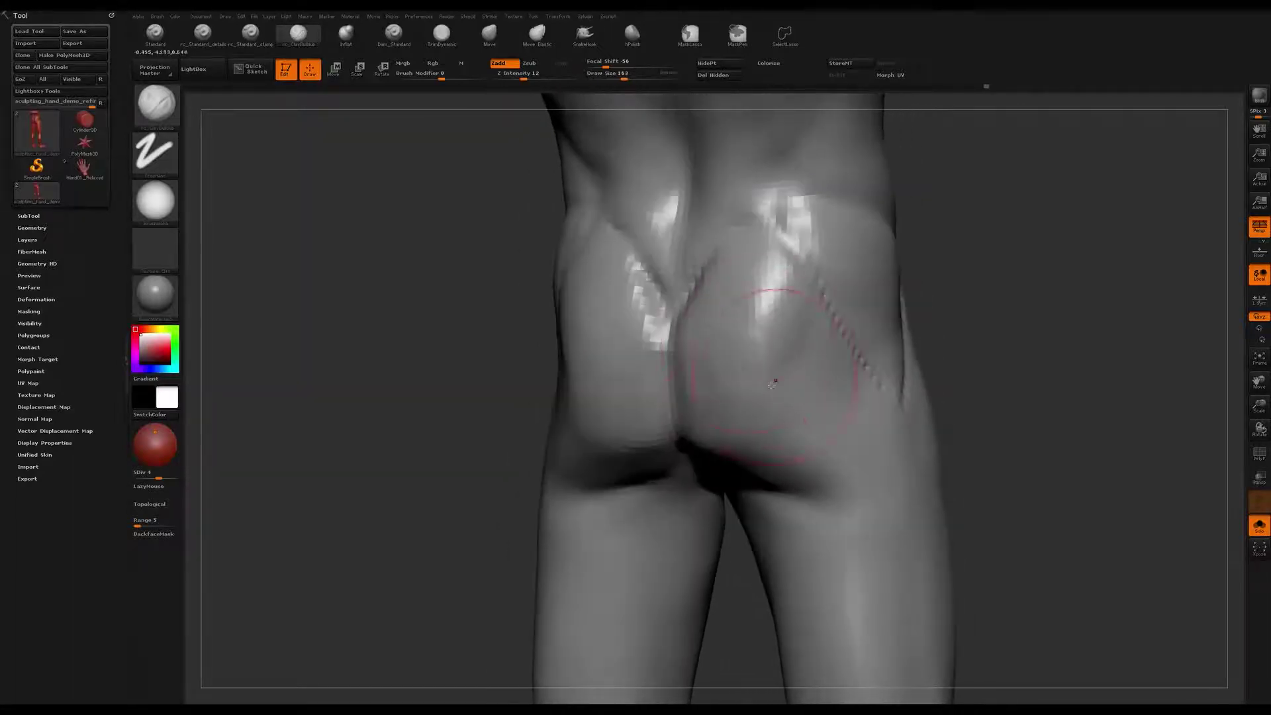
Step: Round out the buttock and shape the hollow between it and the outer hip groove, undoing a stray mask stroke
{"action": "mouse_move", "coordinate": [704, 411]}
{"action": "left_mouse_down", "text": "ctrl"}
{"action": "mouse_move", "coordinate": [735, 390]}
{"action": "mouse_move", "coordinate": [761, 291]}
{"action": "mouse_move", "coordinate": [841, 259]}
{"action": "mouse_move", "coordinate": [889, 287]}
{"action": "left_mouse_up", "text": "ctrl"}
{"action": "key", "text": "ctrl+z"}
{"action": "right_click_drag", "start_coordinate": [820, 291], "coordinate": [845, 257]}
{"action": "key", "text": "s"}
{"action": "left_click_drag", "start_coordinate": [845, 265], "coordinate": [835, 266]}
{"action": "right_click_drag", "start_coordinate": [868, 263], "coordinate": [808, 298]}
{"action": "right_click_drag", "start_coordinate": [805, 393], "coordinate": [715, 384]}
{"action": "right_click_drag", "start_coordinate": [875, 312], "coordinate": [886, 372], "text": "alt"}
{"action": "right_click_drag", "start_coordinate": [847, 371], "coordinate": [954, 358]}
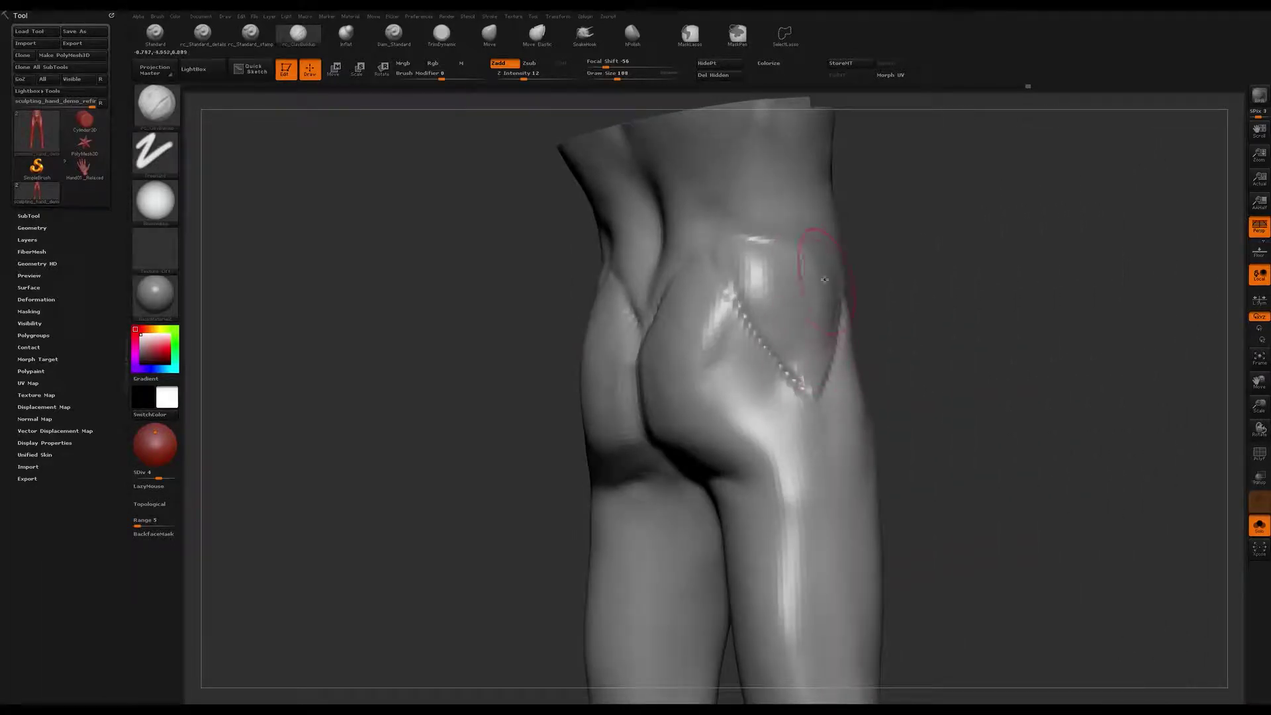
{"action": "right_click_drag", "start_coordinate": [809, 288], "coordinate": [748, 324]}
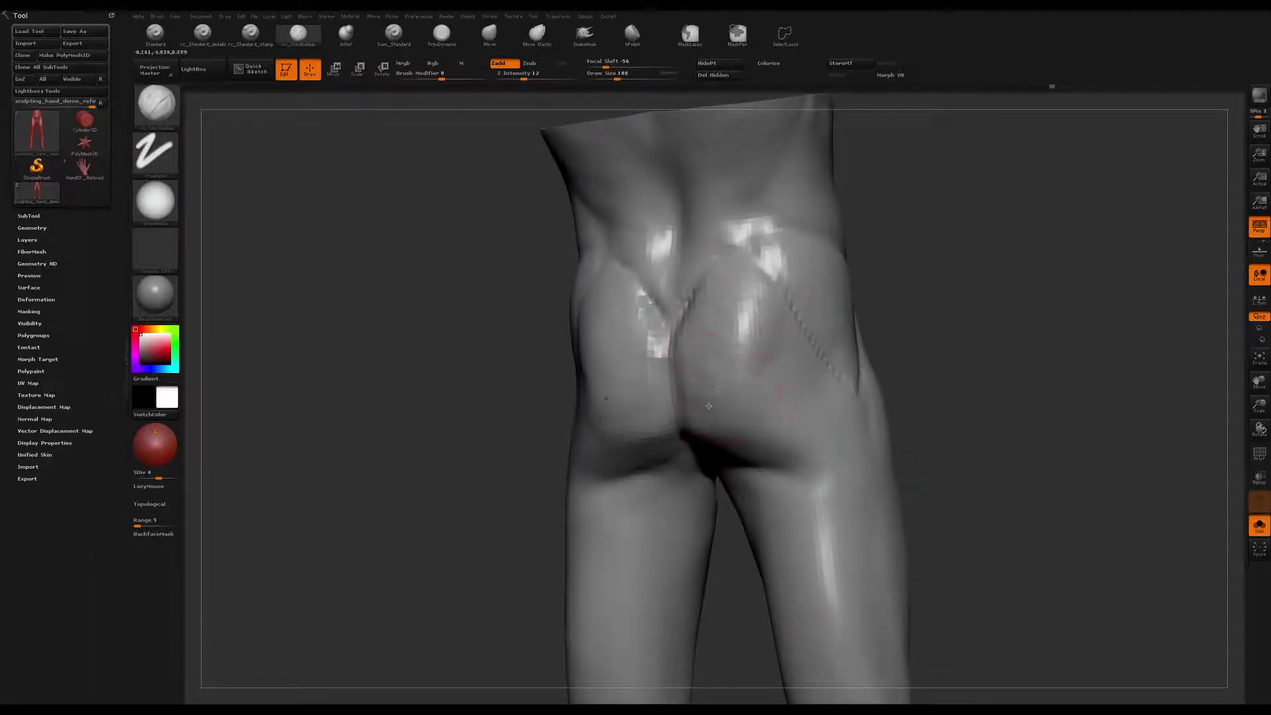
{"action": "right_click_drag", "start_coordinate": [757, 388], "coordinate": [804, 397]}
Step: Reshape the buttock's side profile with the Move brush at draw size 234 and smooth its lower contour
{"action": "key", "text": "b"}
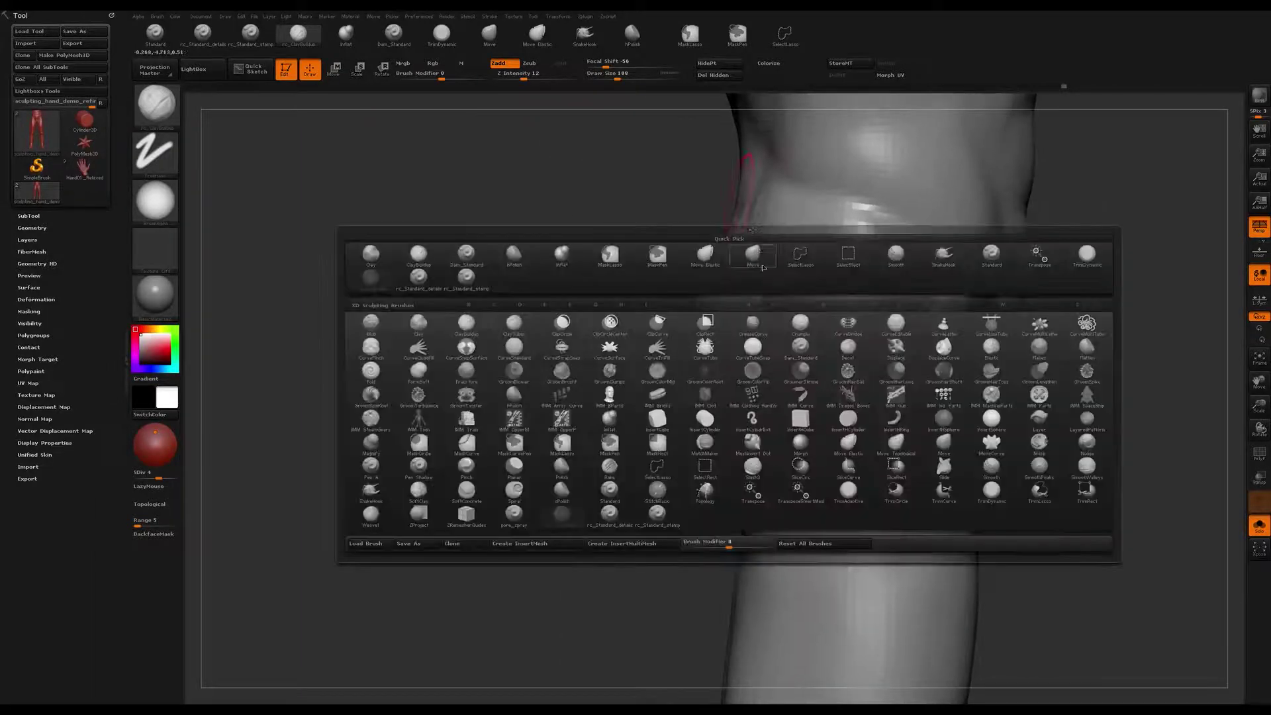
{"action": "key", "text": "m"}
{"action": "key", "text": "v"}
{"action": "key", "text": "ctrl+z"}
{"action": "mouse_move", "coordinate": [681, 411]}
{"action": "left_mouse_down"}
{"action": "mouse_move", "coordinate": [687, 400]}
{"action": "mouse_move", "coordinate": [689, 438]}
{"action": "left_mouse_up"}
{"action": "key", "text": "s"}
{"action": "key", "text": "s"}
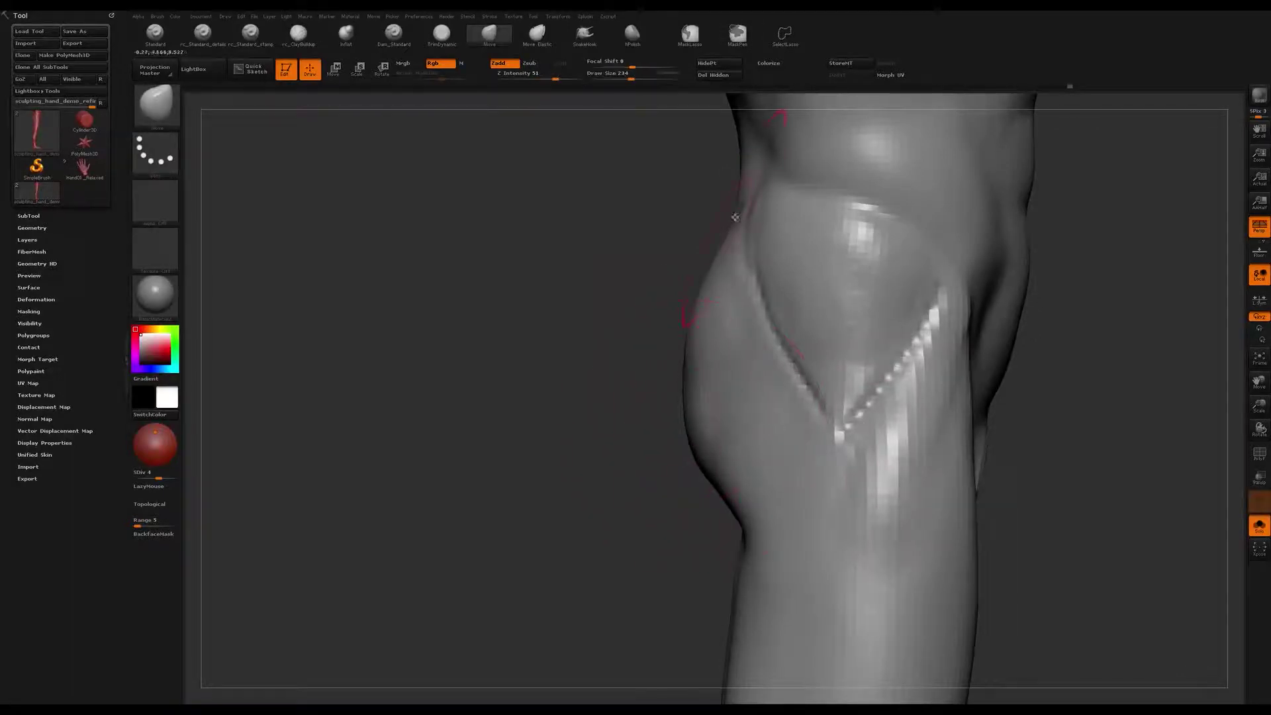
{"action": "mouse_move", "coordinate": [726, 506]}
{"action": "right_mouse_down"}
{"action": "mouse_move", "coordinate": [752, 355]}
{"action": "mouse_move", "coordinate": [688, 398]}
{"action": "right_mouse_up"}
{"action": "left_click_drag", "start_coordinate": [701, 448], "coordinate": [692, 424], "text": "shift"}
{"action": "mouse_move", "coordinate": [691, 398]}
{"action": "right_mouse_down"}
{"action": "mouse_move", "coordinate": [729, 336]}
{"action": "mouse_move", "coordinate": [755, 339]}
{"action": "right_mouse_up"}
Step: Deepen the gluteal cleft from the sacral triangle down between the legs with a resized Dam_Standard brush
{"action": "mouse_move", "coordinate": [649, 370]}
{"action": "right_mouse_down", "text": "ctrl"}
{"action": "mouse_move", "coordinate": [613, 340]}
{"action": "mouse_move", "coordinate": [706, 337]}
{"action": "right_mouse_up", "text": "ctrl"}
{"action": "key", "text": "b"}
{"action": "key", "text": "d"}
{"action": "key", "text": "s"}
{"action": "key", "text": "s"}
{"action": "left_click_drag", "start_coordinate": [700, 351], "coordinate": [683, 353]}
{"action": "right_click_drag", "start_coordinate": [695, 398], "coordinate": [695, 427], "text": "ctrl"}
{"action": "right_click_drag", "start_coordinate": [695, 426], "coordinate": [677, 449]}
{"action": "left_click_drag", "start_coordinate": [677, 449], "coordinate": [699, 375]}
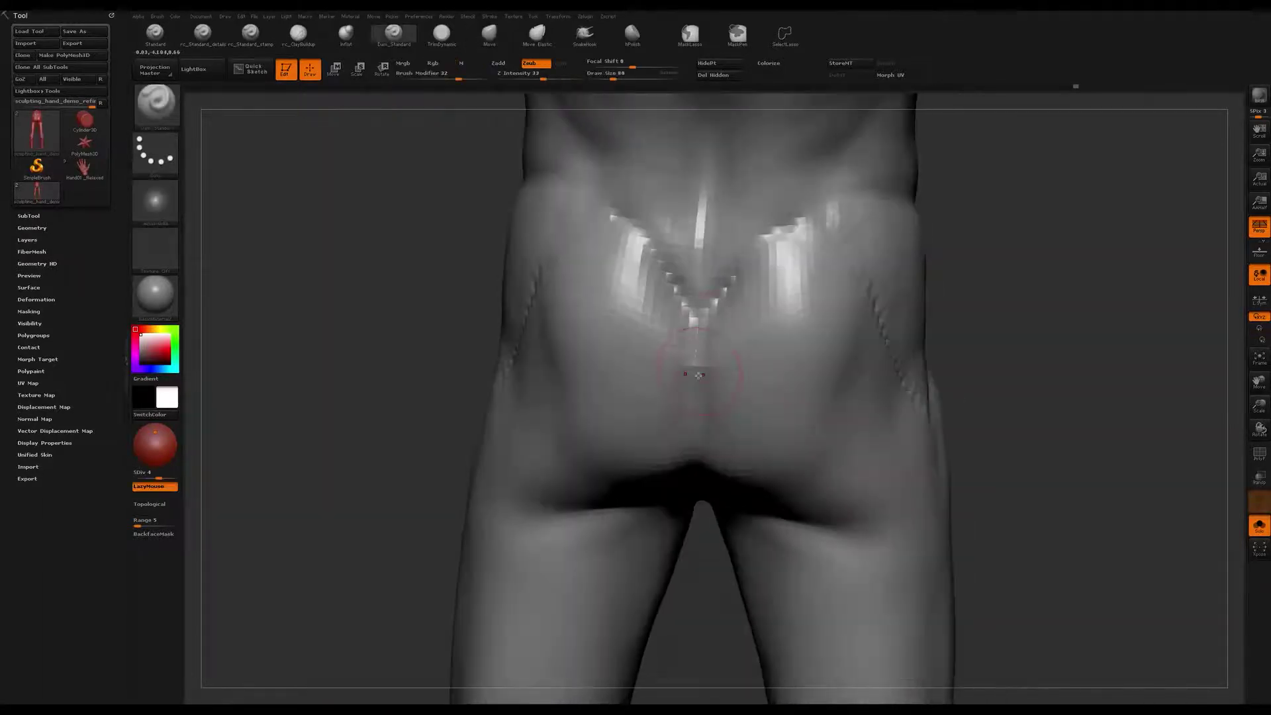
{"action": "left_click_drag", "start_coordinate": [689, 477], "coordinate": [693, 441]}
{"action": "left_click_drag", "start_coordinate": [701, 566], "coordinate": [693, 316]}
Step: Build up the buttock volume with rc_ClayBuildup at draw size 192
{"action": "key", "text": "b"}
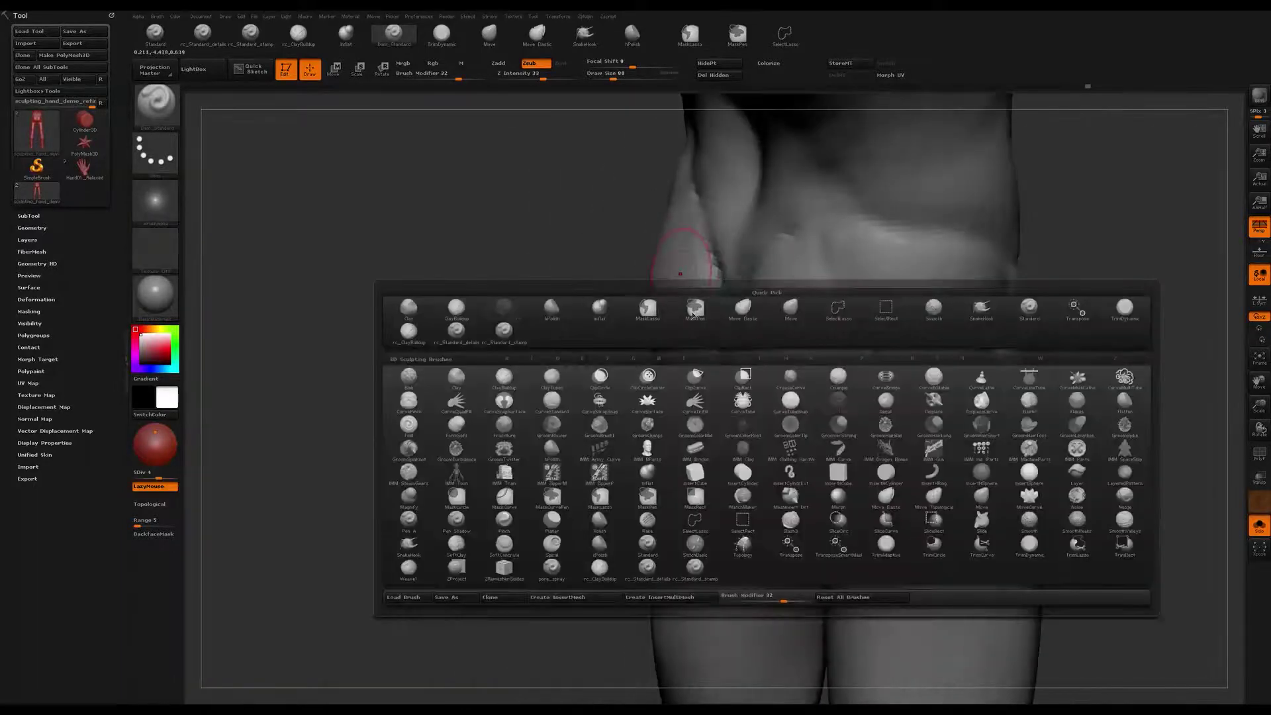
{"action": "left_click", "coordinate": [565, 312]}
{"action": "left_click_drag", "start_coordinate": [636, 397], "coordinate": [762, 420]}
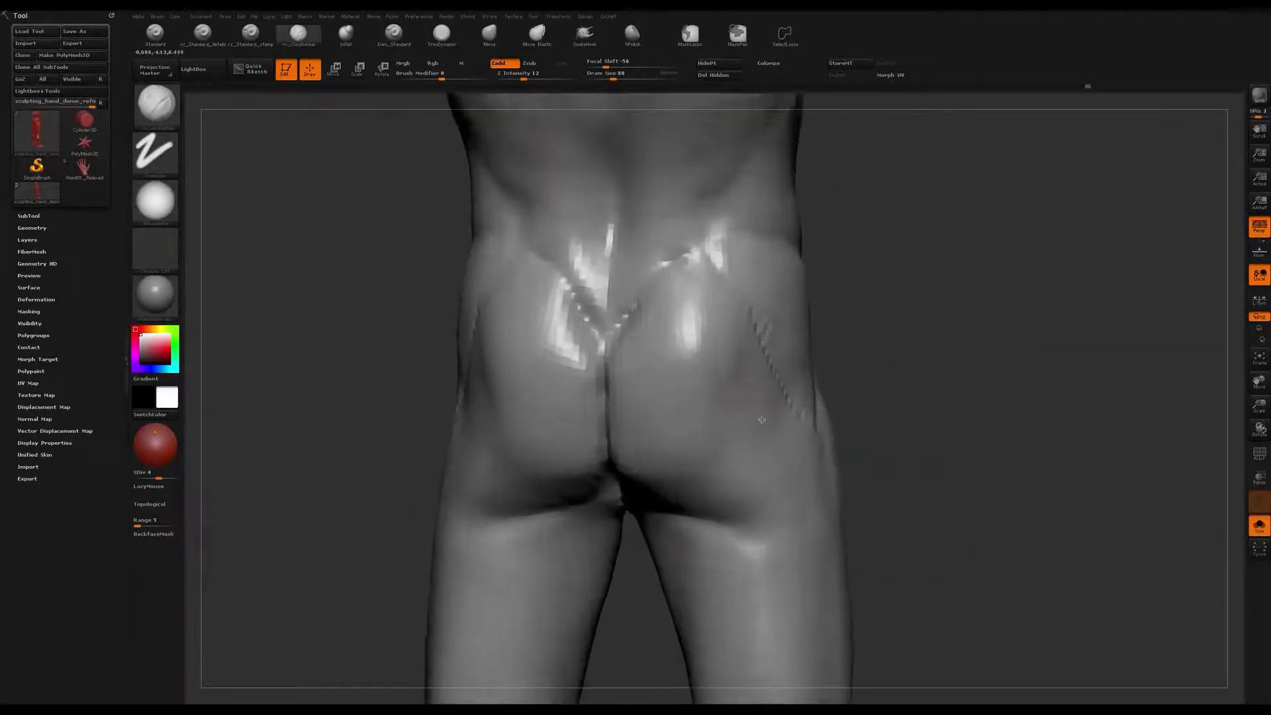
{"action": "right_click_drag", "start_coordinate": [762, 420], "coordinate": [732, 471]}
{"action": "key", "text": "s"}
{"action": "left_click", "coordinate": [712, 466]}
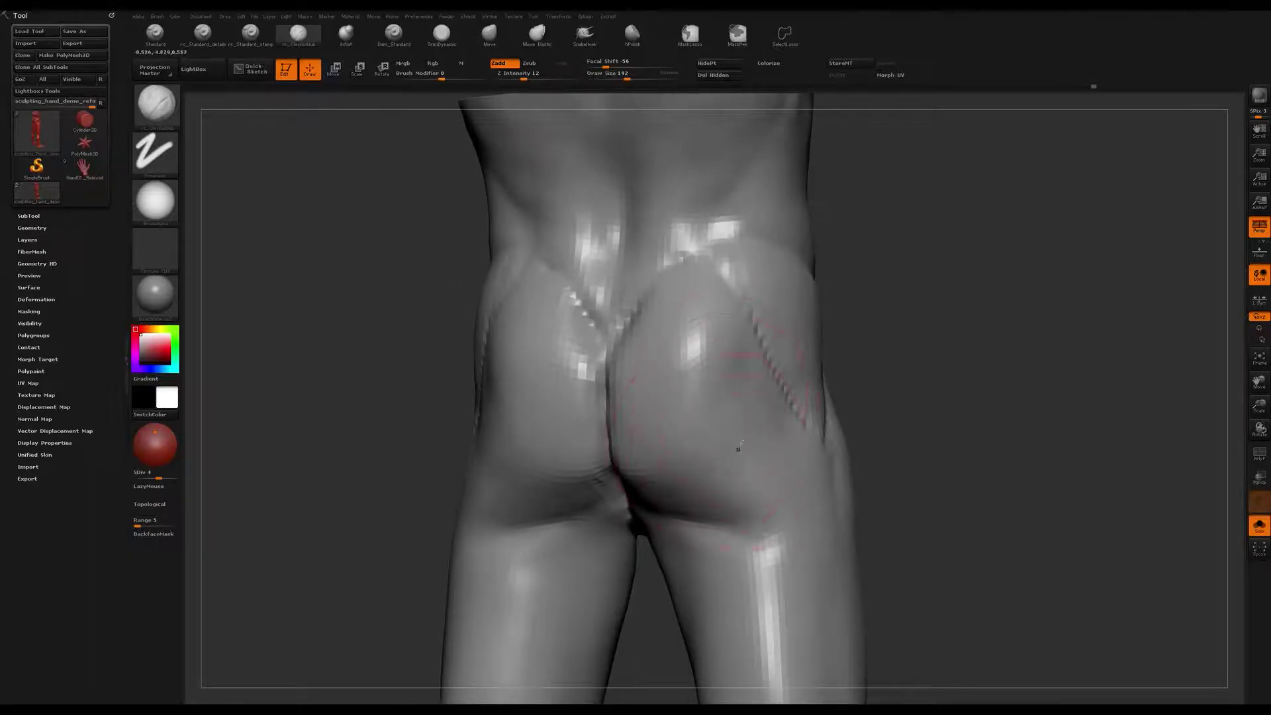
Step: Refine the lower and outer buttock at draw size 124 and smooth the strokes toward the upper buttock
{"action": "right_click_drag", "start_coordinate": [786, 478], "coordinate": [760, 448]}
{"action": "key", "text": "s"}
{"action": "left_click", "coordinate": [749, 451]}
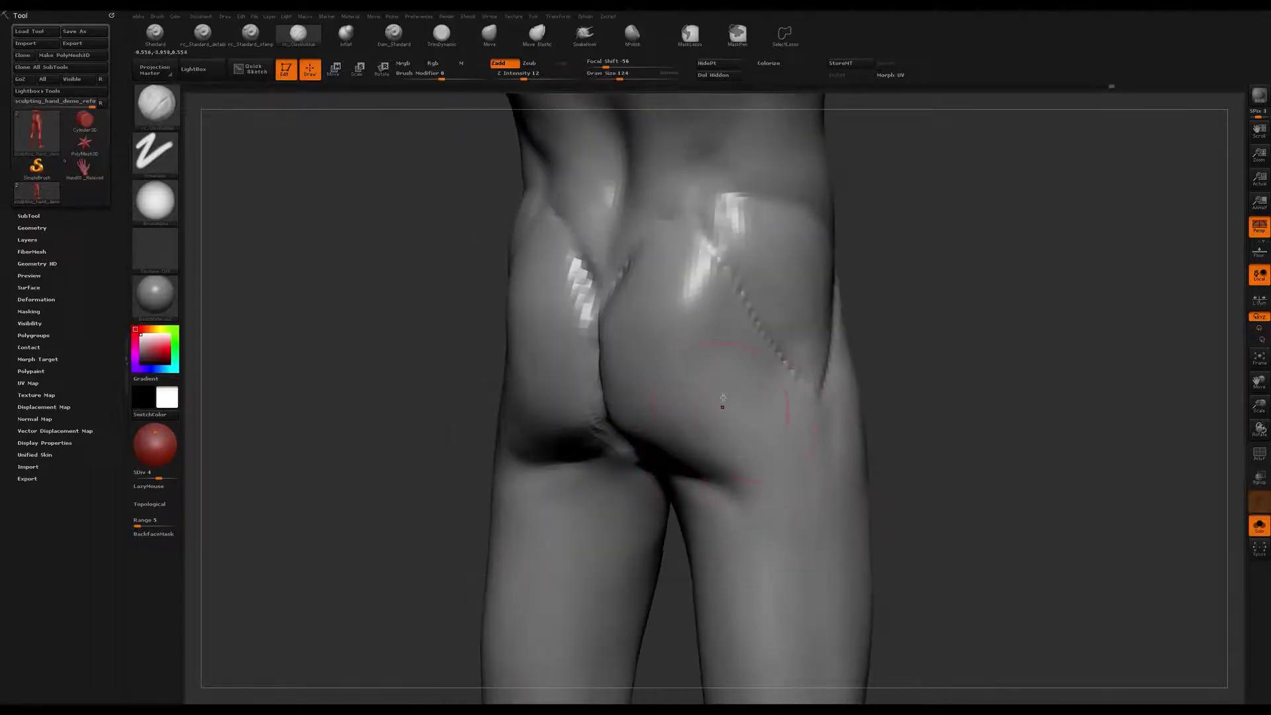
{"action": "right_click_drag", "start_coordinate": [723, 397], "coordinate": [679, 427]}
{"action": "key", "text": "shift"}
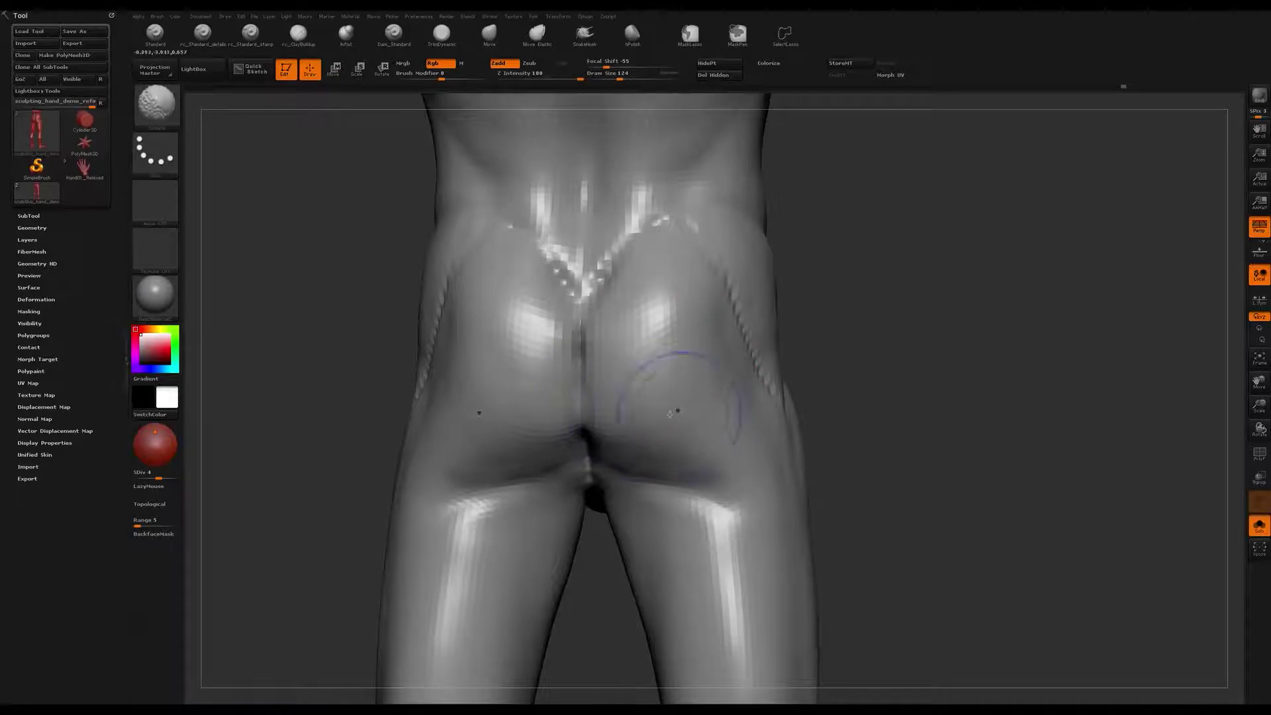
{"action": "right_click_drag", "start_coordinate": [683, 395], "coordinate": [609, 285]}
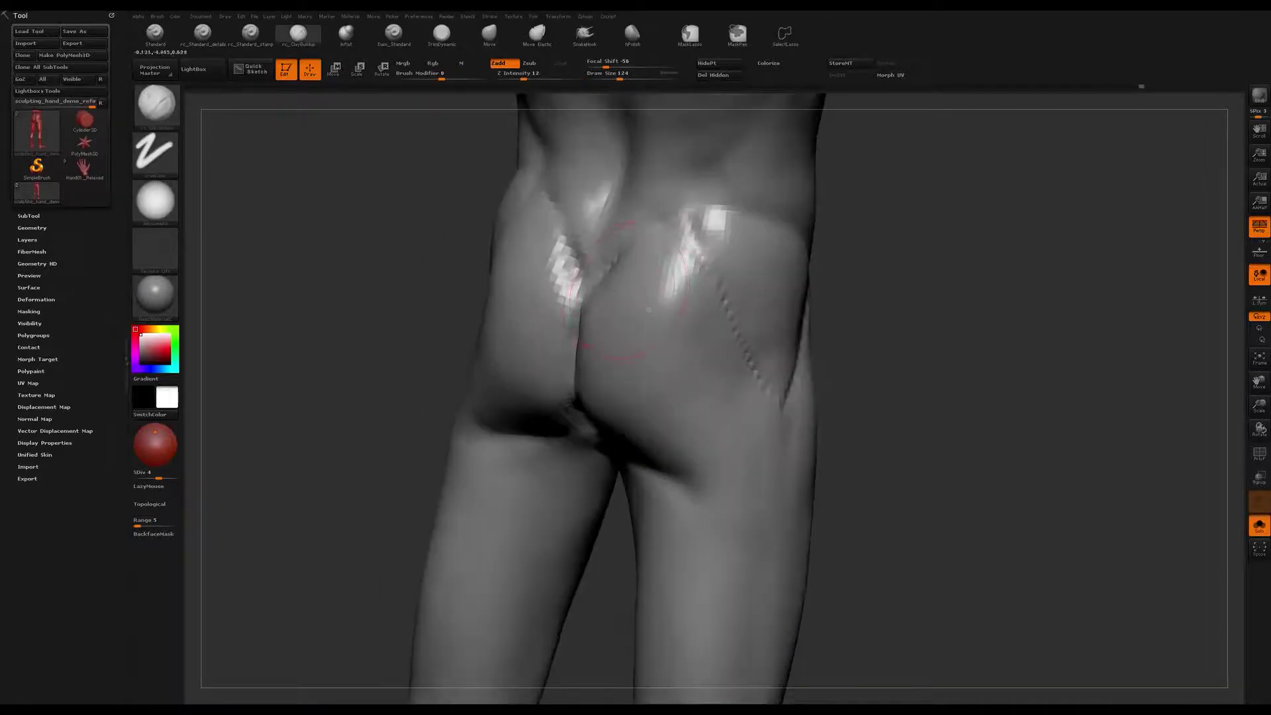
{"action": "right_click_drag", "start_coordinate": [708, 388], "coordinate": [658, 358]}
{"action": "left_click_drag", "start_coordinate": [662, 298], "coordinate": [674, 259], "text": "shift"}
{"action": "mouse_move", "coordinate": [674, 261]}
{"action": "right_mouse_down"}
{"action": "mouse_move", "coordinate": [721, 344]}
{"action": "mouse_move", "coordinate": [654, 383]}
{"action": "right_mouse_up"}
Step: Raise the mesh to subdivision level 5, refine the sacral triangle at draw size 77 and smooth its borders
{"action": "key", "text": "s"}
{"action": "mouse_move", "coordinate": [653, 385]}
{"action": "left_mouse_down"}
{"action": "mouse_move", "coordinate": [633, 406]}
{"action": "mouse_move", "coordinate": [637, 341]}
{"action": "left_mouse_up"}
{"action": "key", "text": "d"}
{"action": "right_click_drag", "start_coordinate": [669, 357], "coordinate": [709, 355]}
{"action": "right_click_drag", "start_coordinate": [629, 384], "coordinate": [668, 377], "text": "alt"}
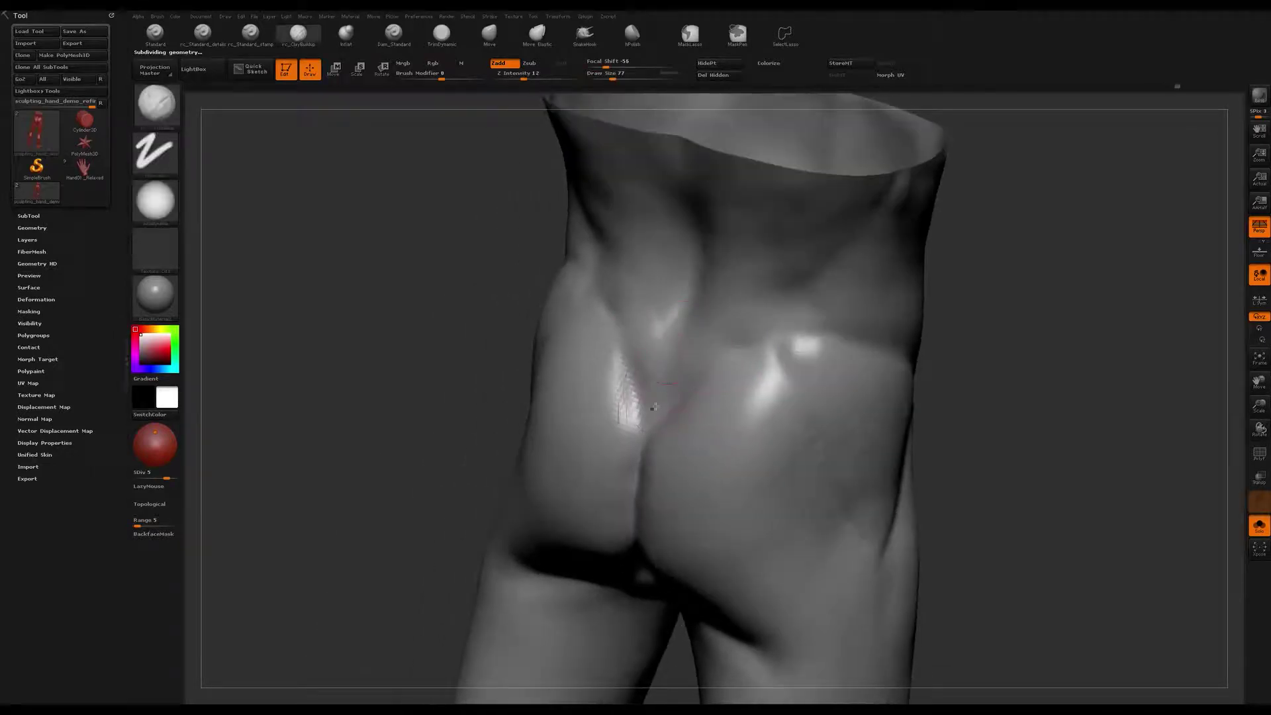
{"action": "mouse_move", "coordinate": [750, 334]}
{"action": "right_mouse_down"}
{"action": "mouse_move", "coordinate": [670, 448]}
{"action": "mouse_move", "coordinate": [682, 426]}
{"action": "right_mouse_up"}
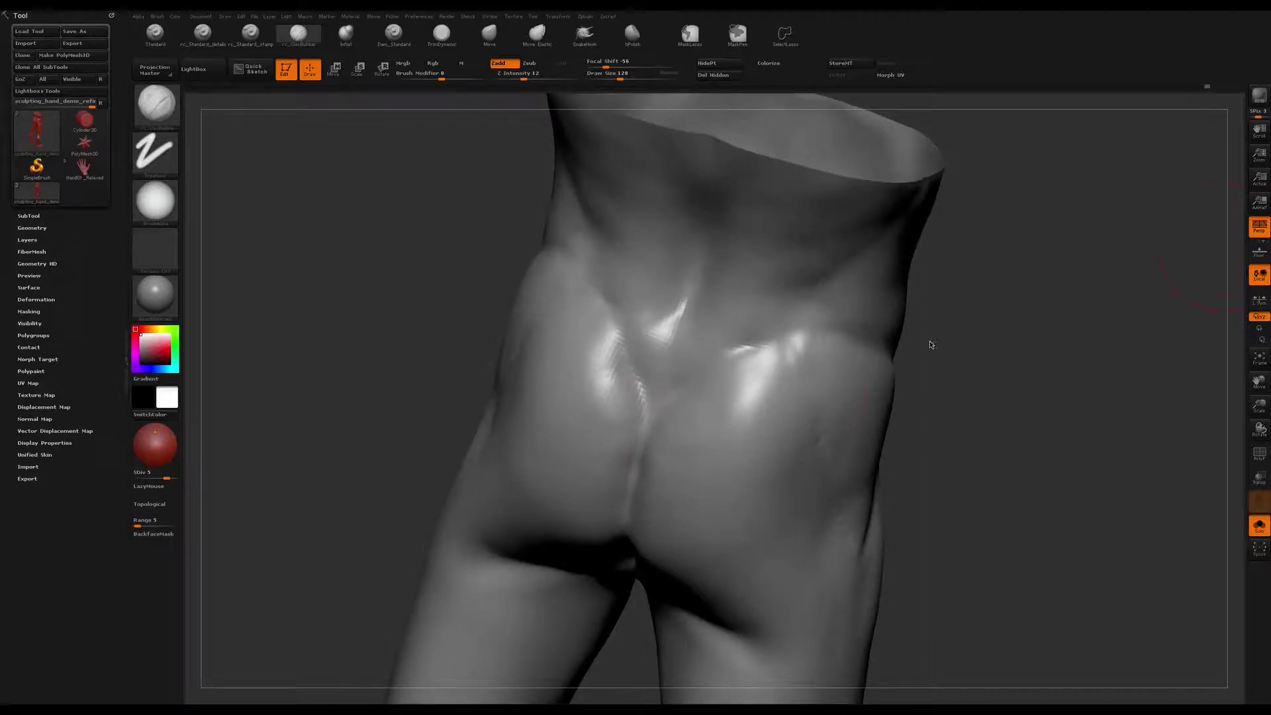
{"action": "right_click_drag", "start_coordinate": [1093, 329], "coordinate": [1067, 334]}
{"action": "left_click_drag", "start_coordinate": [645, 421], "coordinate": [672, 344], "text": "shift"}
Step: Refine the buttock's outer border along the hip groove with rc_ClayBuildup at draw size 124 and smooth it
{"action": "key", "text": "s"}
{"action": "left_click_drag", "start_coordinate": [693, 391], "coordinate": [699, 414]}
{"action": "key", "text": "s"}
{"action": "mouse_move", "coordinate": [740, 389]}
{"action": "left_mouse_down"}
{"action": "mouse_move", "coordinate": [728, 417]}
{"action": "mouse_move", "coordinate": [735, 391]}
{"action": "left_mouse_up"}
{"action": "right_click_drag", "start_coordinate": [821, 406], "coordinate": [766, 417]}
{"action": "mouse_move", "coordinate": [839, 434]}
{"action": "right_mouse_down"}
{"action": "mouse_move", "coordinate": [814, 377]}
{"action": "mouse_move", "coordinate": [820, 417]}
{"action": "mouse_move", "coordinate": [750, 421]}
{"action": "right_mouse_up"}
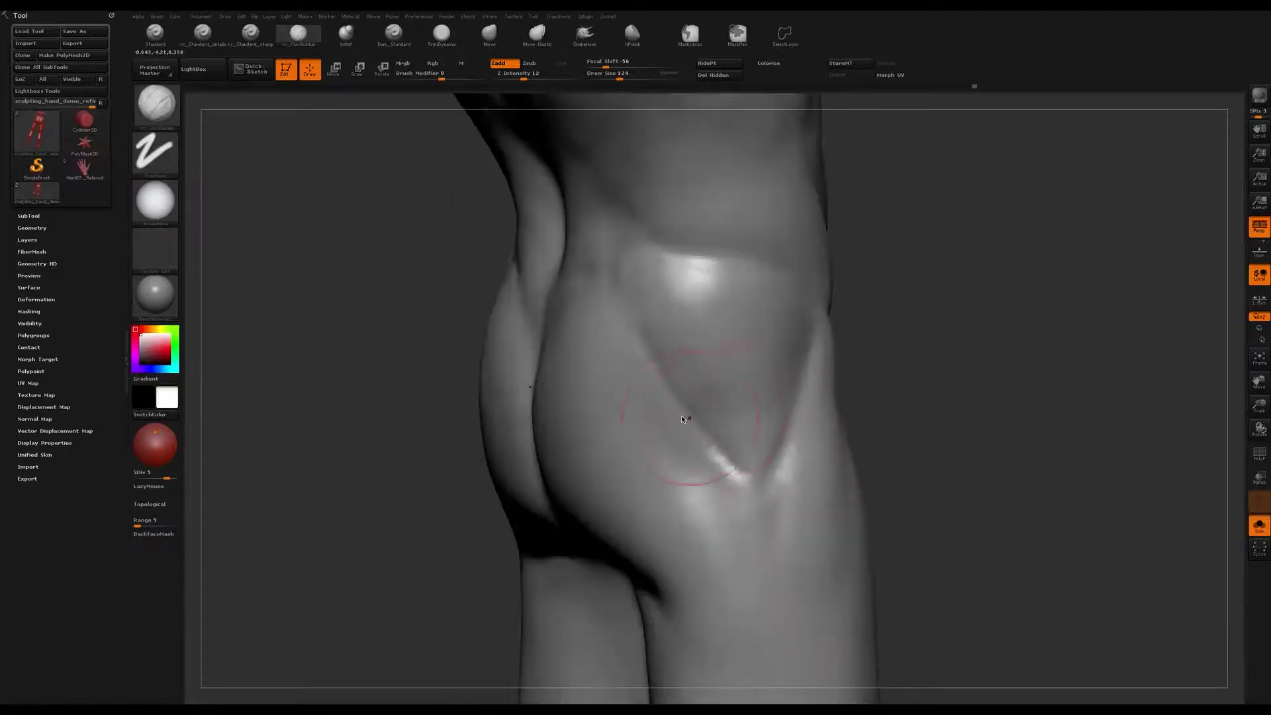
{"action": "right_click_drag", "start_coordinate": [631, 357], "coordinate": [627, 344]}
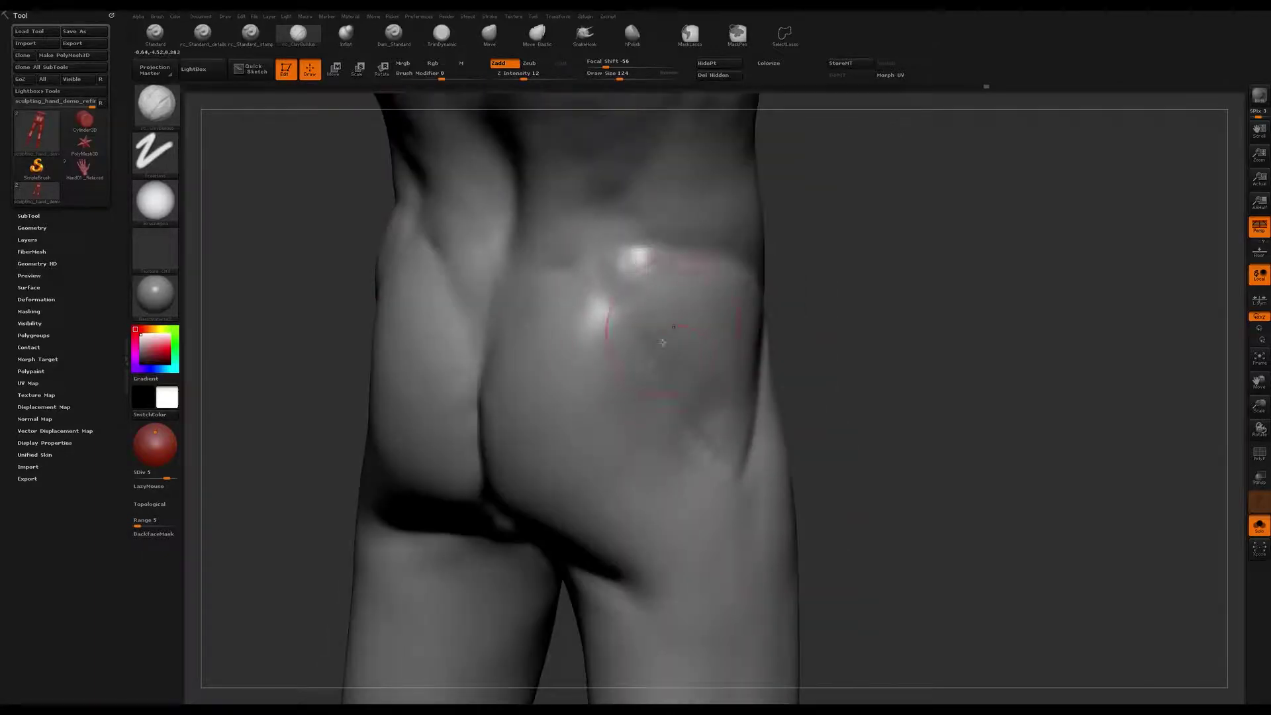
{"action": "left_click_drag", "start_coordinate": [658, 376], "coordinate": [689, 411], "text": "shift"}
{"action": "right_click_drag", "start_coordinate": [688, 410], "coordinate": [689, 344], "text": "ctrl"}
{"action": "mouse_move", "coordinate": [861, 398]}
{"action": "right_mouse_down"}
{"action": "mouse_move", "coordinate": [704, 417]}
{"action": "mouse_move", "coordinate": [734, 371]}
{"action": "right_mouse_up"}
{"action": "mouse_move", "coordinate": [735, 370]}
{"action": "right_mouse_down", "text": "ctrl"}
{"action": "mouse_move", "coordinate": [728, 424]}
{"action": "mouse_move", "coordinate": [741, 457]}
{"action": "mouse_move", "coordinate": [751, 334]}
{"action": "mouse_move", "coordinate": [695, 334]}
{"action": "mouse_move", "coordinate": [709, 405]}
{"action": "right_mouse_up", "text": "ctrl"}
Step: Drop to subdivision level 4 and reshape the outer hip and upper thigh contour from the front with the Move brush
{"action": "key", "text": "b"}
{"action": "key", "text": "m"}
{"action": "key", "text": "v"}
{"action": "key", "text": "shift+d"}
{"action": "right_click_drag", "start_coordinate": [703, 422], "coordinate": [687, 500]}
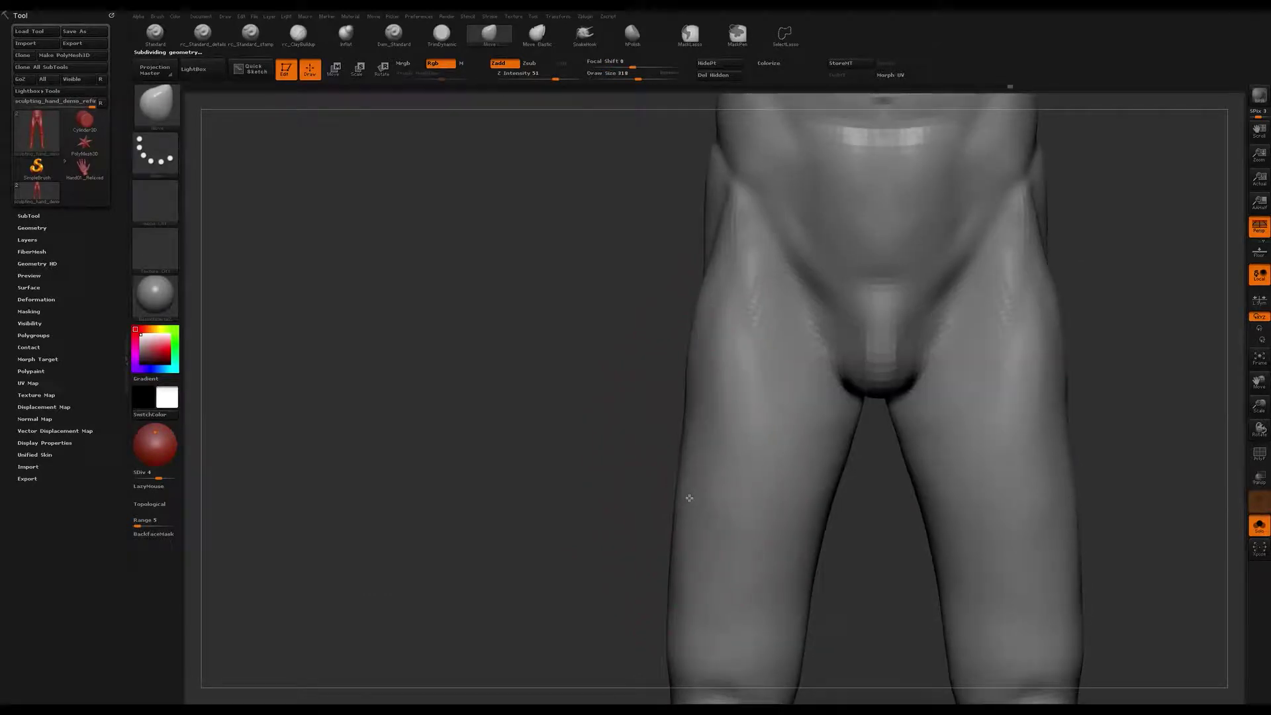
{"action": "mouse_move", "coordinate": [721, 399]}
{"action": "right_mouse_down"}
{"action": "mouse_move", "coordinate": [755, 386]}
{"action": "mouse_move", "coordinate": [757, 411]}
{"action": "mouse_move", "coordinate": [482, 425]}
{"action": "right_mouse_up"}
{"action": "key", "text": "s"}
{"action": "left_click_drag", "start_coordinate": [832, 336], "coordinate": [819, 337]}
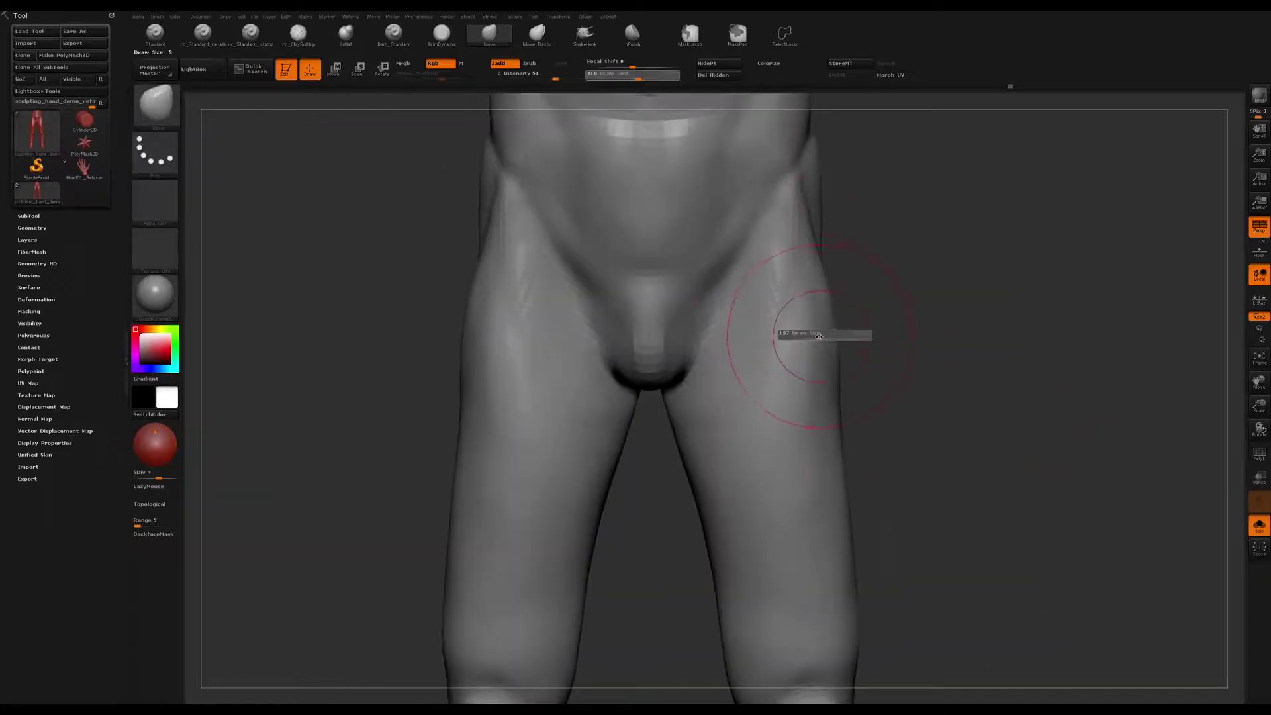
{"action": "key", "text": "s"}
{"action": "left_click_drag", "start_coordinate": [835, 305], "coordinate": [828, 287]}
{"action": "key", "text": "s"}
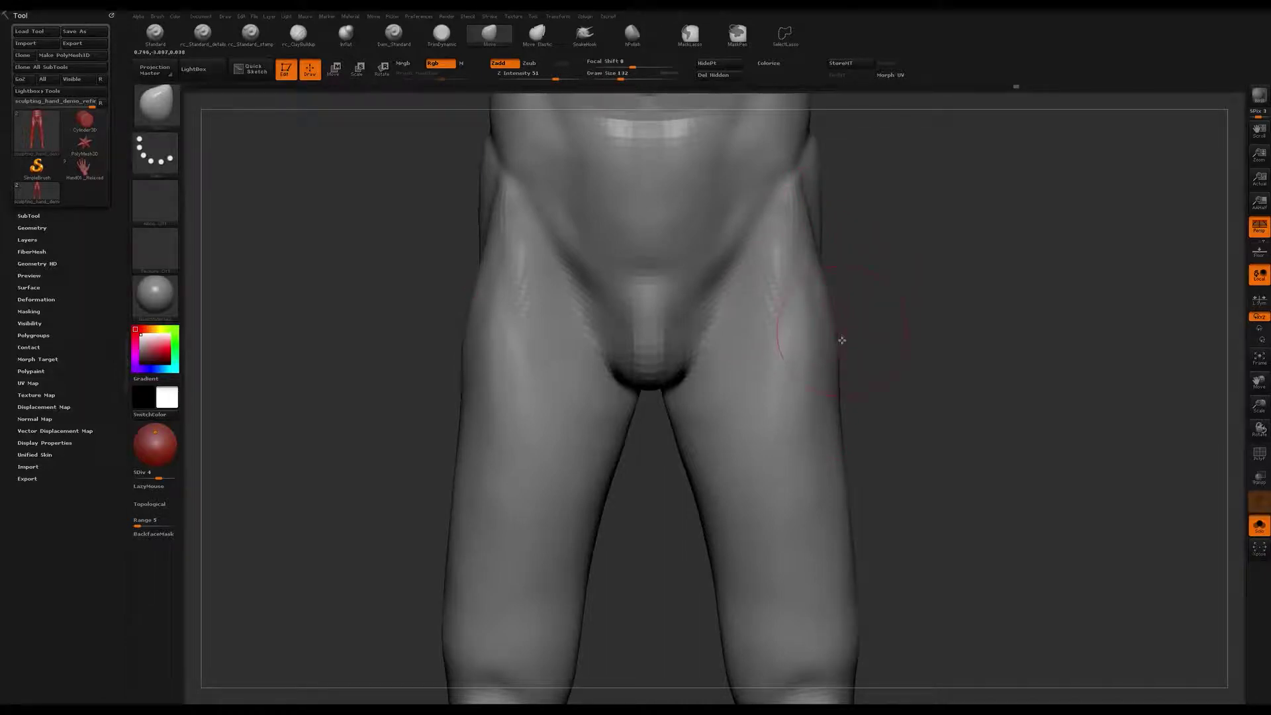
Step: Try adjusting the outer thigh silhouette with a much larger Move brush and undo the last change
{"action": "mouse_move", "coordinate": [791, 232]}
{"action": "right_mouse_down"}
{"action": "mouse_move", "coordinate": [793, 333]}
{"action": "mouse_move", "coordinate": [816, 315]}
{"action": "mouse_move", "coordinate": [801, 375]}
{"action": "mouse_move", "coordinate": [815, 305]}
{"action": "right_mouse_up"}
{"action": "key", "text": "s"}
{"action": "left_click_drag", "start_coordinate": [810, 384], "coordinate": [834, 400]}
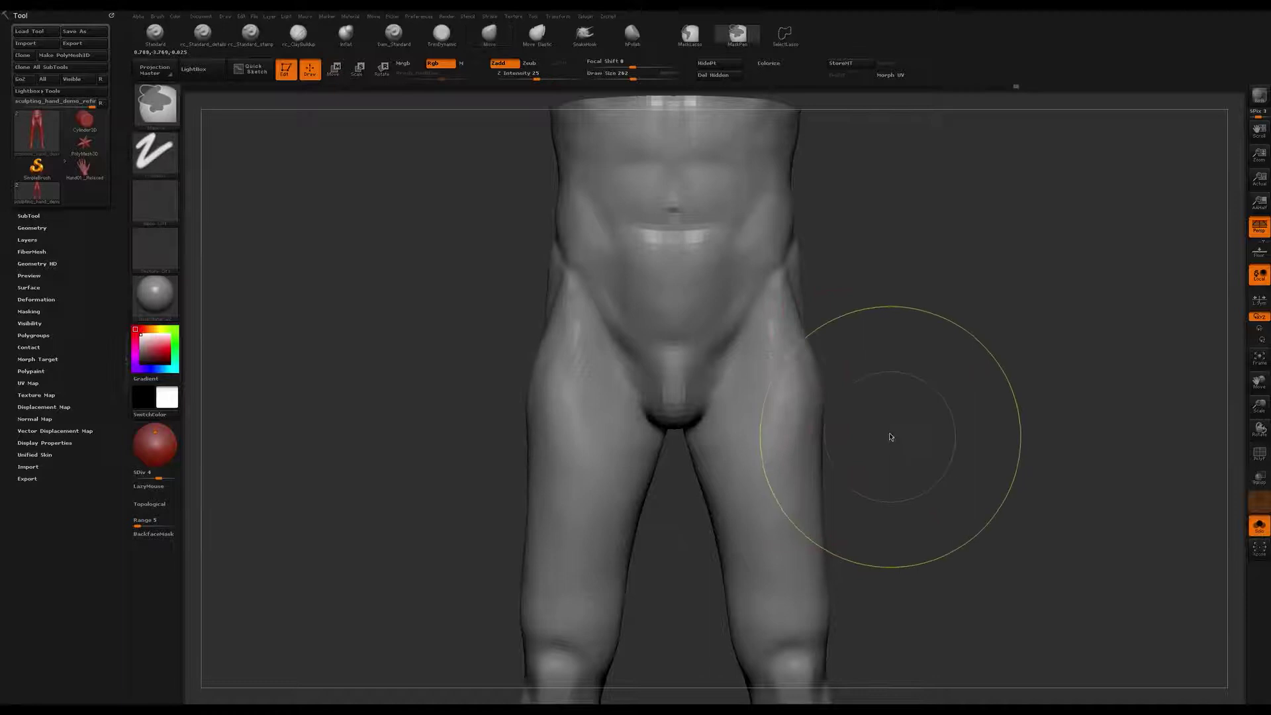
{"action": "key", "text": "ctrl+z"}
{"action": "mouse_move", "coordinate": [892, 351]}
{"action": "right_mouse_down"}
{"action": "mouse_move", "coordinate": [897, 402]}
{"action": "mouse_move", "coordinate": [741, 398]}
{"action": "mouse_move", "coordinate": [850, 424]}
{"action": "mouse_move", "coordinate": [857, 355]}
{"action": "mouse_move", "coordinate": [877, 434]}
{"action": "right_mouse_up"}
Step: Return to subdivision level 5 and smooth the upper front of the thigh below the hip point with a smaller brush
{"action": "key", "text": "s"}
{"action": "left_click", "coordinate": [782, 329]}
{"action": "right_click_drag", "start_coordinate": [761, 361], "coordinate": [811, 351]}
{"action": "key", "text": "d"}
{"action": "left_click_drag", "start_coordinate": [738, 310], "coordinate": [728, 290], "text": "shift"}
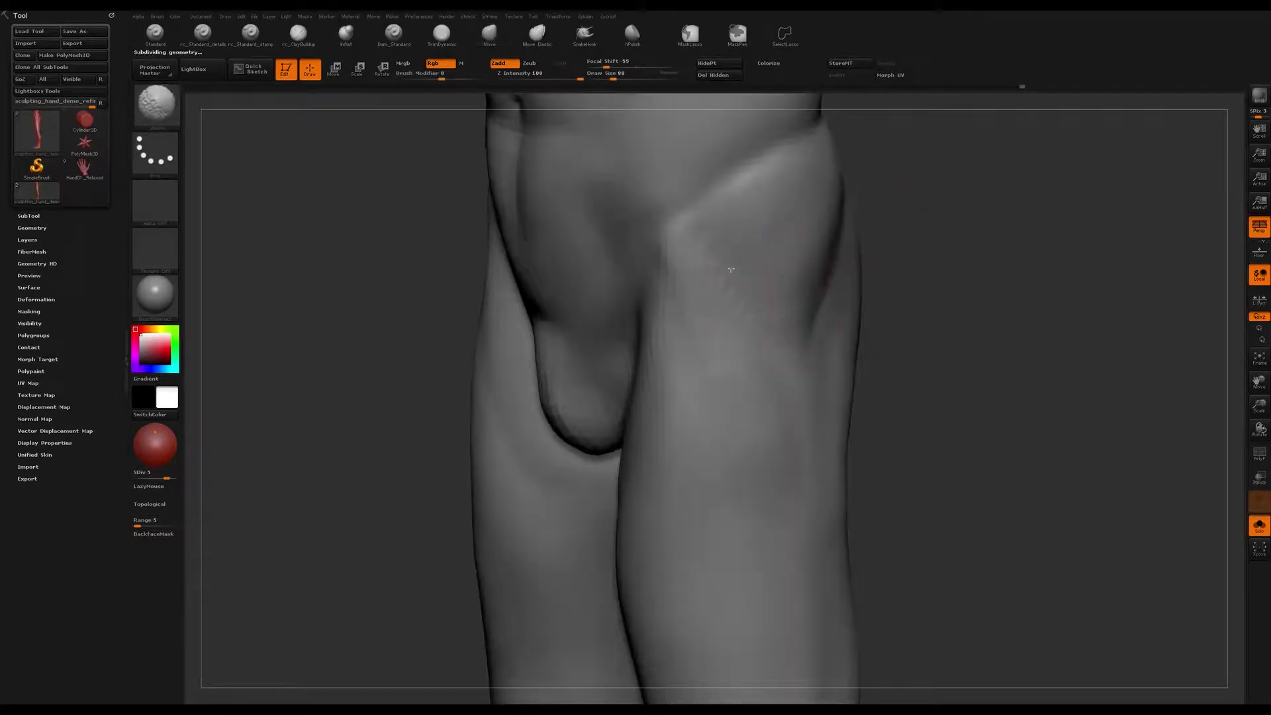
Step: Refine the front of the upper thigh with the rc_ClayBuildup brush and check both legs from the front
{"action": "right_click_drag", "start_coordinate": [770, 272], "coordinate": [821, 307], "text": "alt"}
{"action": "left_click", "coordinate": [298, 34]}
{"action": "mouse_move", "coordinate": [718, 321]}
{"action": "right_mouse_down"}
{"action": "mouse_move", "coordinate": [783, 313]}
{"action": "mouse_move", "coordinate": [832, 358]}
{"action": "mouse_move", "coordinate": [807, 442]}
{"action": "mouse_move", "coordinate": [861, 371]}
{"action": "mouse_move", "coordinate": [780, 334]}
{"action": "right_mouse_up"}
{"action": "right_click_drag", "start_coordinate": [780, 335], "coordinate": [729, 245], "text": "alt"}
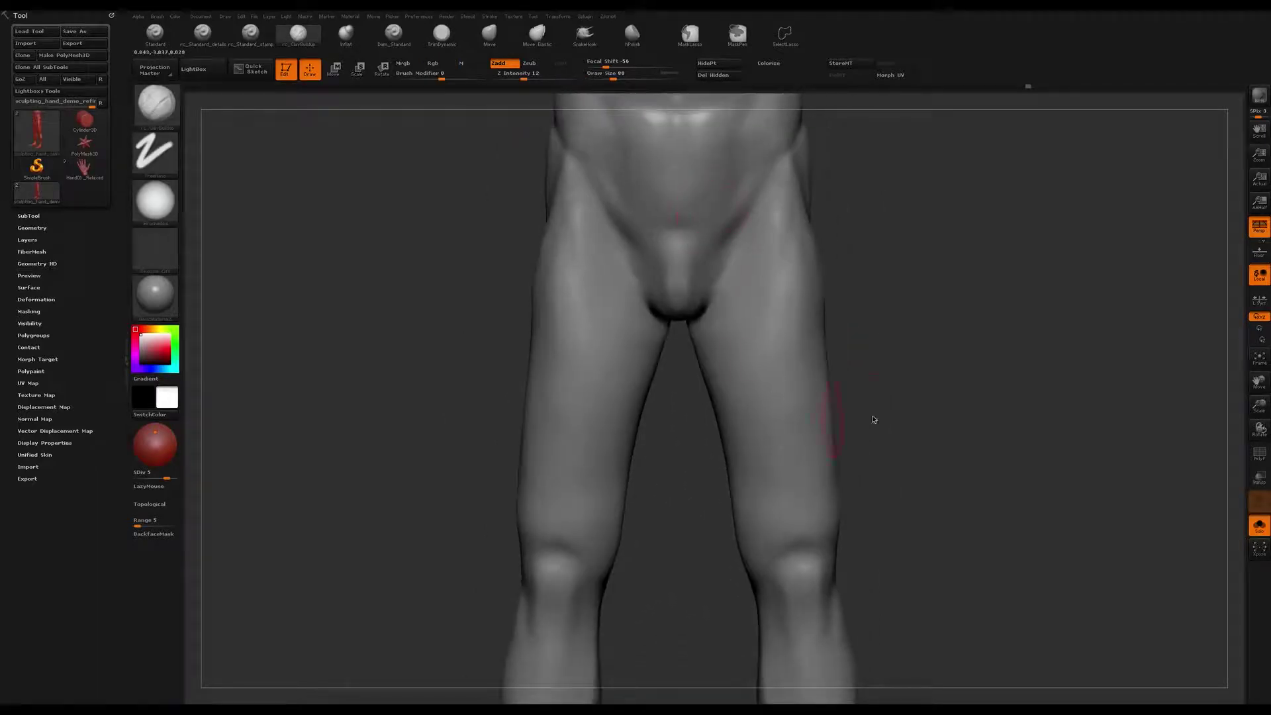
{"action": "right_click_drag", "start_coordinate": [818, 417], "coordinate": [806, 363], "text": "alt"}
{"action": "mouse_move", "coordinate": [891, 285]}
{"action": "right_mouse_down"}
{"action": "mouse_move", "coordinate": [826, 301]}
{"action": "mouse_move", "coordinate": [883, 303]}
{"action": "mouse_move", "coordinate": [900, 290]}
{"action": "right_mouse_up"}
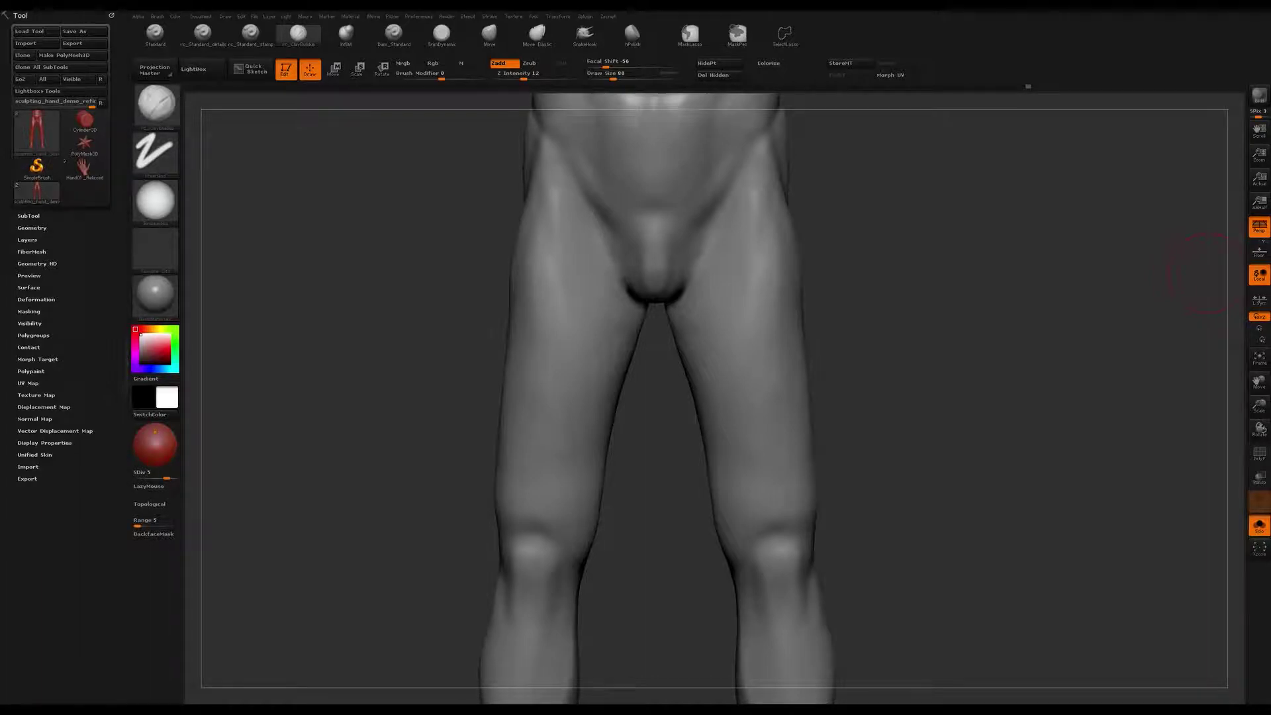
Step: Mask the front of the thigh from the hip crease to just above the knee, keeping both legs symmetrical
{"action": "left_click_drag", "start_coordinate": [901, 231], "coordinate": [931, 232]}
{"action": "left_click_drag", "start_coordinate": [761, 201], "coordinate": [734, 451], "text": "ctrl"}
{"action": "left_click_drag", "start_coordinate": [354, 327], "coordinate": [499, 351], "text": "alt"}
{"action": "left_click_drag", "start_coordinate": [601, 194], "coordinate": [556, 466], "text": "ctrl"}
{"action": "mouse_move", "coordinate": [613, 219]}
{"action": "left_mouse_down", "text": "ctrl"}
{"action": "mouse_move", "coordinate": [579, 347]}
{"action": "mouse_move", "coordinate": [586, 513]}
{"action": "mouse_move", "coordinate": [553, 454]}
{"action": "mouse_move", "coordinate": [582, 440]}
{"action": "mouse_move", "coordinate": [626, 498]}
{"action": "mouse_move", "coordinate": [604, 482]}
{"action": "mouse_move", "coordinate": [596, 298]}
{"action": "mouse_move", "coordinate": [604, 389]}
{"action": "left_mouse_up", "text": "ctrl"}
{"action": "mouse_move", "coordinate": [588, 351]}
{"action": "right_mouse_down"}
{"action": "mouse_move", "coordinate": [604, 363]}
{"action": "mouse_move", "coordinate": [573, 375]}
{"action": "mouse_move", "coordinate": [594, 369]}
{"action": "right_mouse_up"}
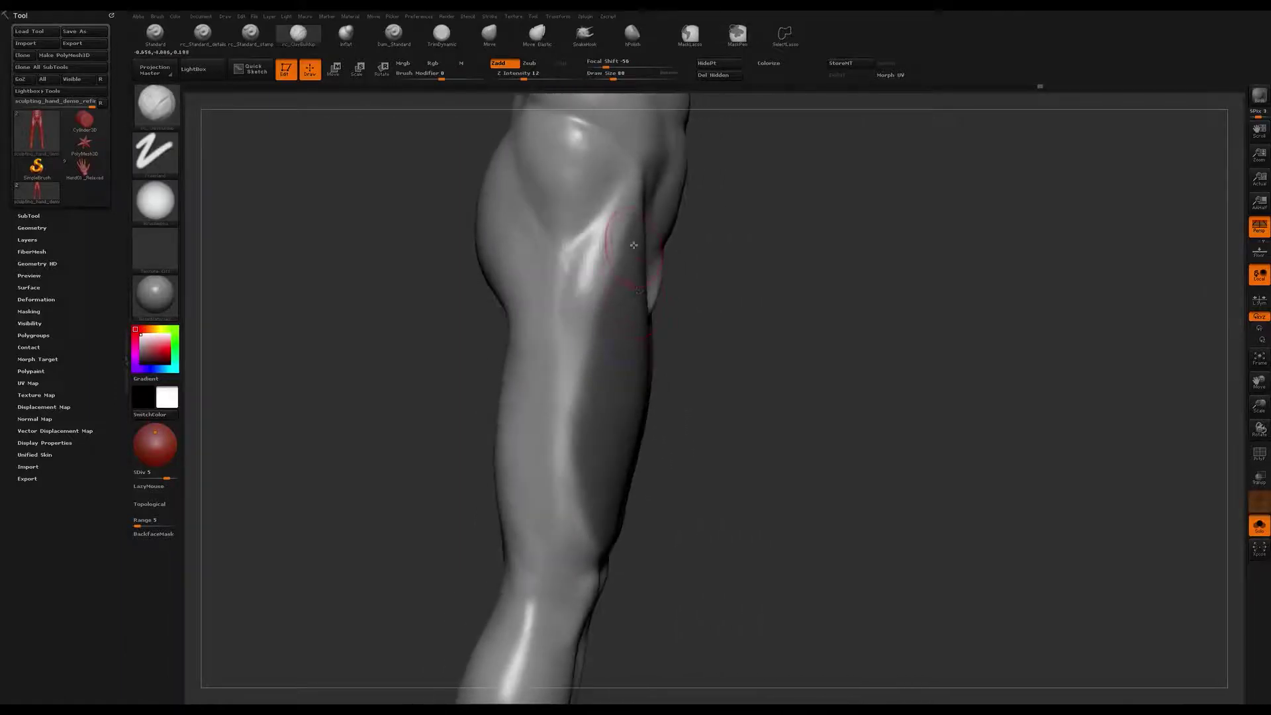
Step: Rework the mask's edge along the outer thigh, undoing one stroke and repainting it from above the knee upward
{"action": "key", "text": "ctrl"}
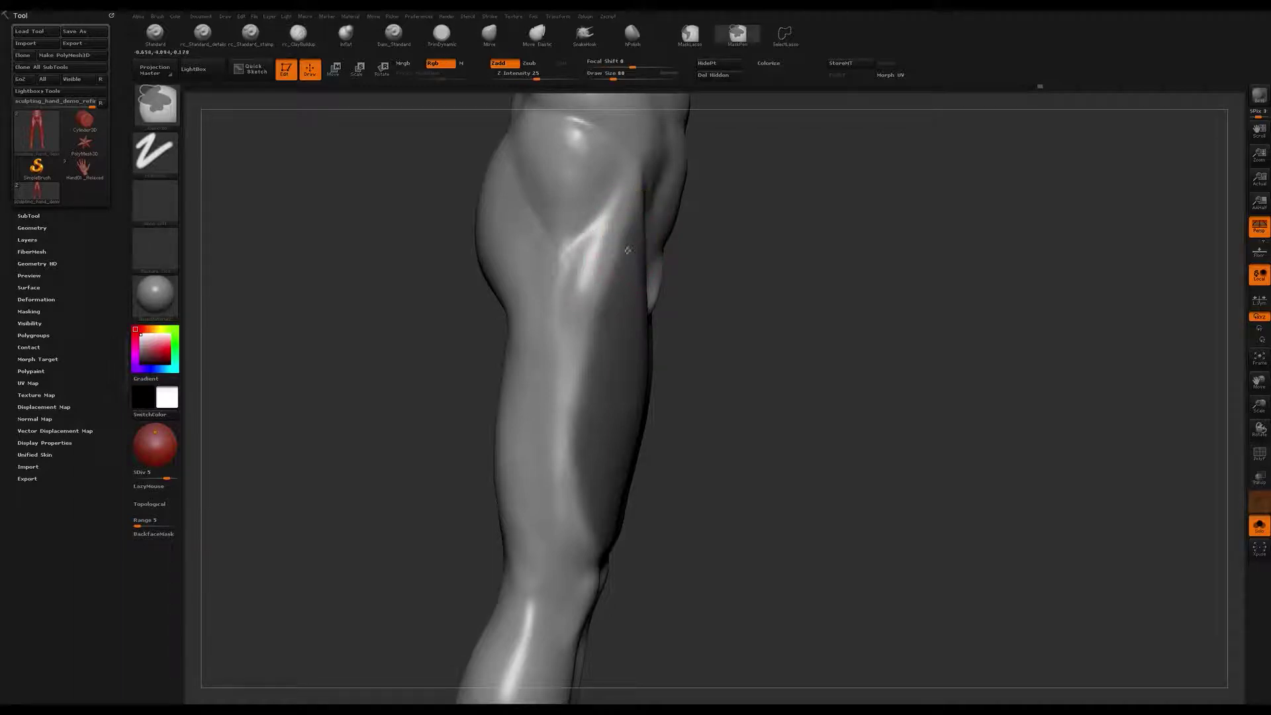
{"action": "left_click_drag", "start_coordinate": [611, 295], "coordinate": [588, 356], "text": "ctrl"}
{"action": "key", "text": "ctrl+z"}
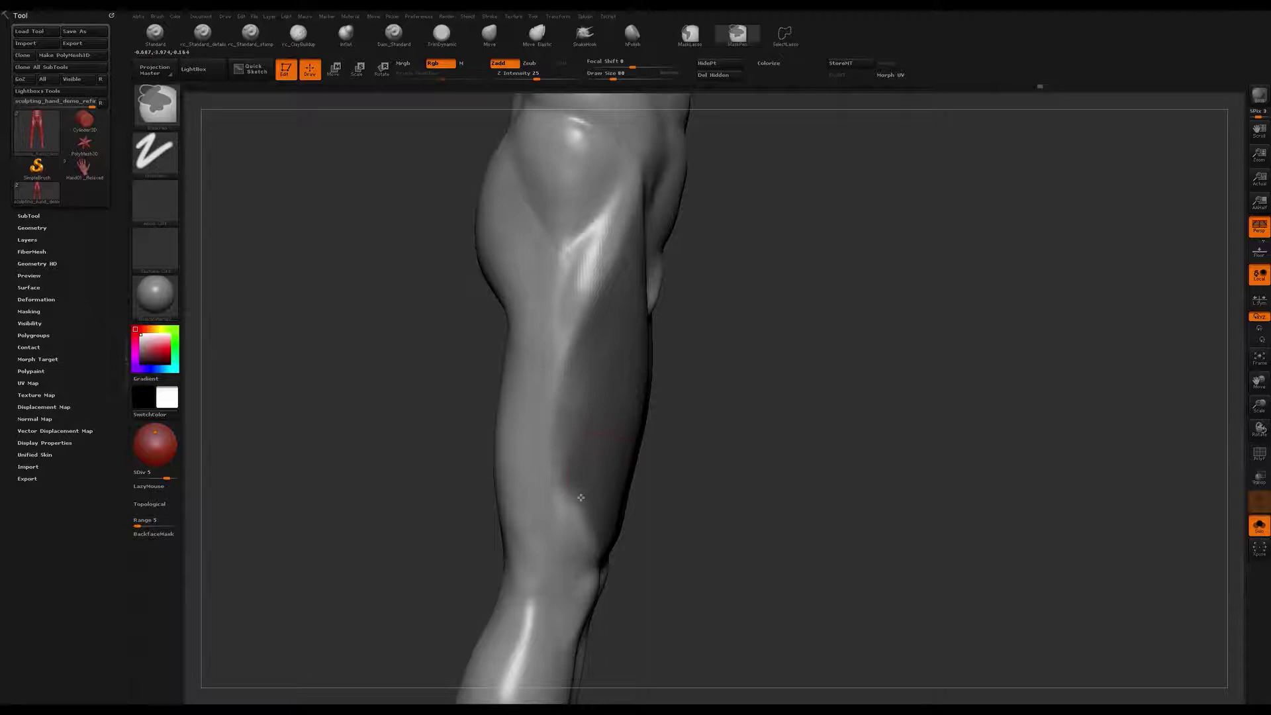
{"action": "key", "text": "ctrl"}
{"action": "mouse_move", "coordinate": [581, 504]}
{"action": "left_mouse_down", "text": "ctrl"}
{"action": "mouse_move", "coordinate": [574, 418]}
{"action": "mouse_move", "coordinate": [593, 336]}
{"action": "left_mouse_up", "text": "ctrl"}
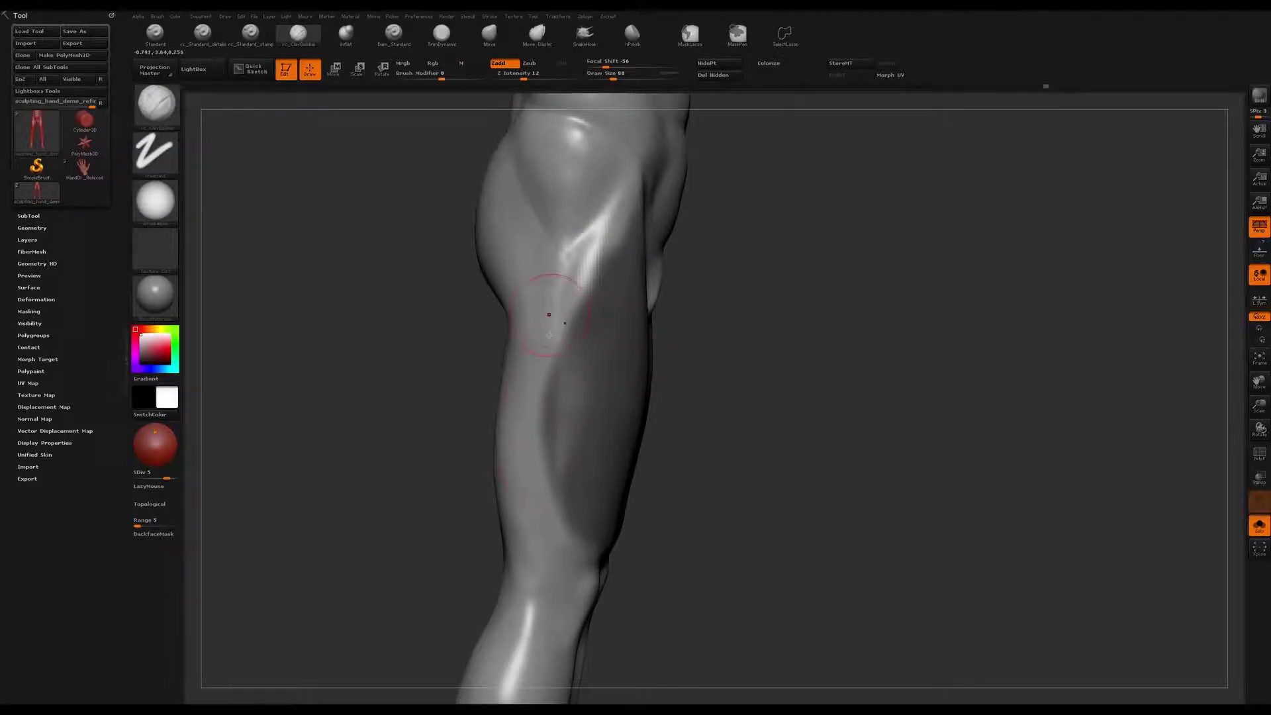
Step: Trim the mask's edge along the outer thigh, undo the last change and clear the mask from both legs
{"action": "mouse_move", "coordinate": [894, 335]}
{"action": "left_mouse_down"}
{"action": "mouse_move", "coordinate": [916, 307]}
{"action": "mouse_move", "coordinate": [898, 322]}
{"action": "left_mouse_up"}
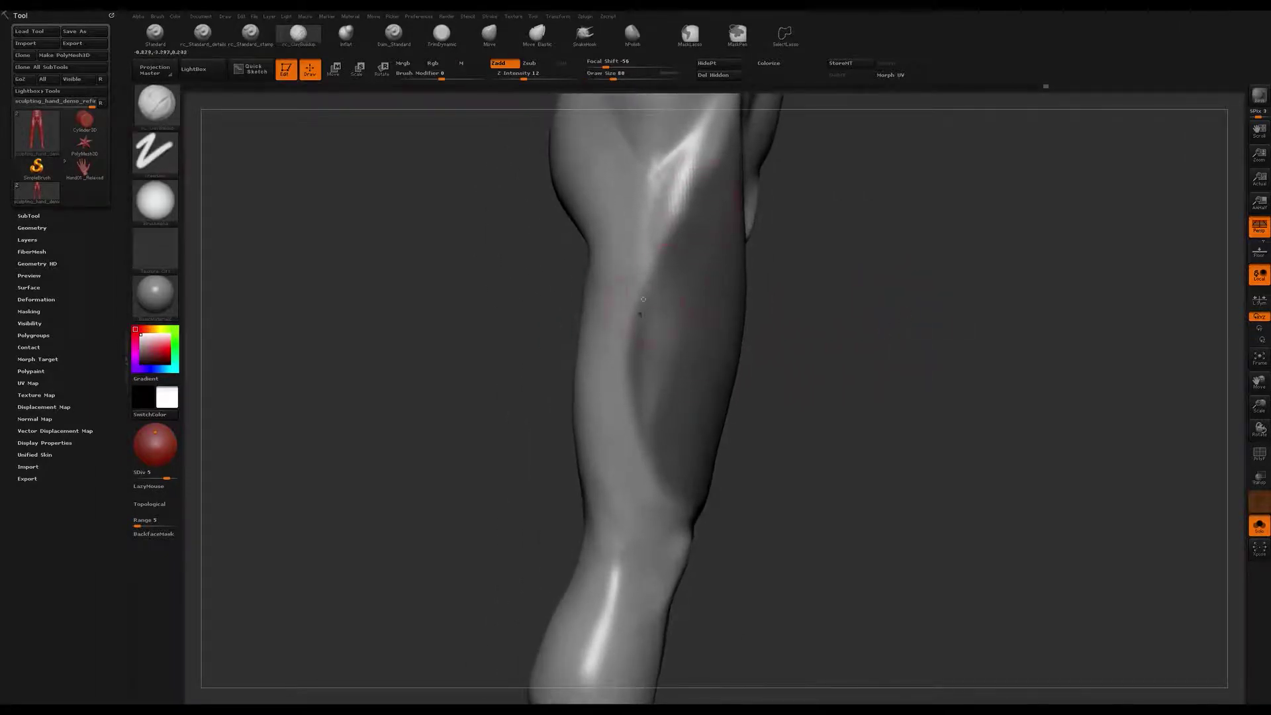
{"action": "mouse_move", "coordinate": [703, 164]}
{"action": "left_mouse_down", "text": "ctrl+alt"}
{"action": "mouse_move", "coordinate": [661, 329]}
{"action": "mouse_move", "coordinate": [649, 525]}
{"action": "left_mouse_up", "text": "ctrl+alt"}
{"action": "mouse_move", "coordinate": [928, 326]}
{"action": "left_mouse_down"}
{"action": "mouse_move", "coordinate": [865, 332]}
{"action": "mouse_move", "coordinate": [880, 335]}
{"action": "mouse_move", "coordinate": [769, 245]}
{"action": "left_mouse_up"}
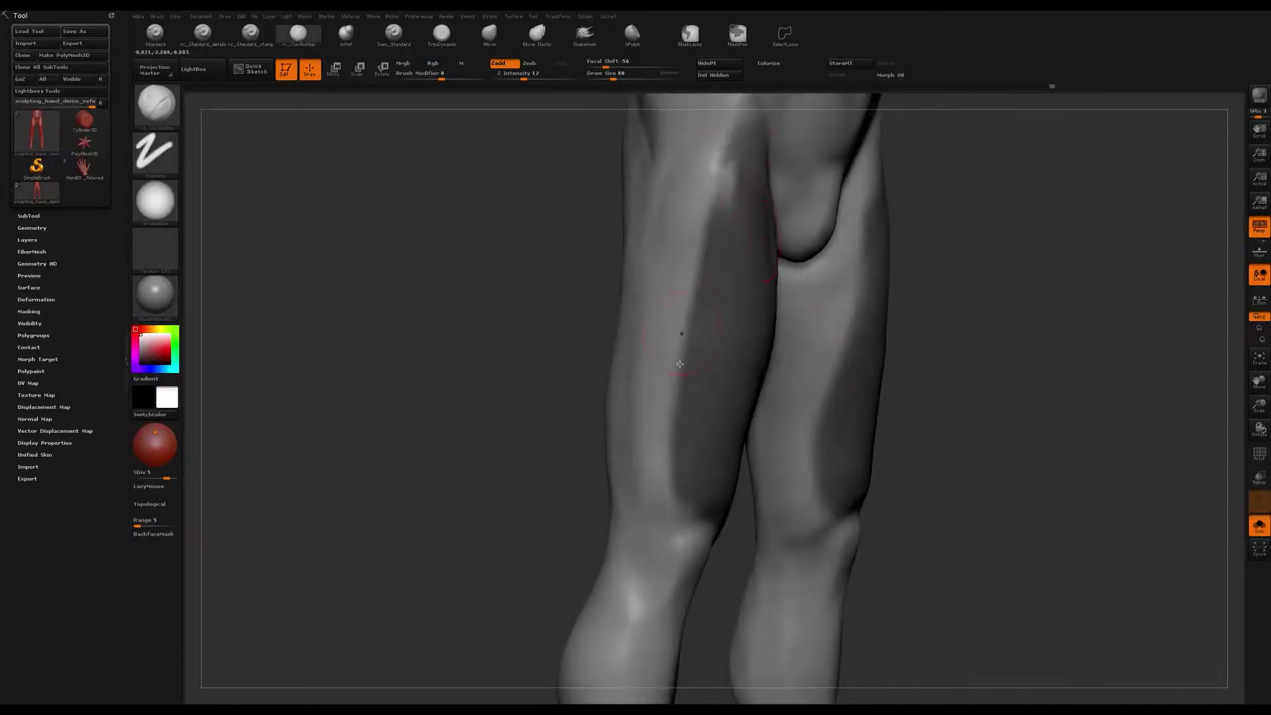
{"action": "key", "text": "ctrl+z"}
{"action": "left_click_drag", "start_coordinate": [1050, 232], "coordinate": [769, 320], "text": "shift"}
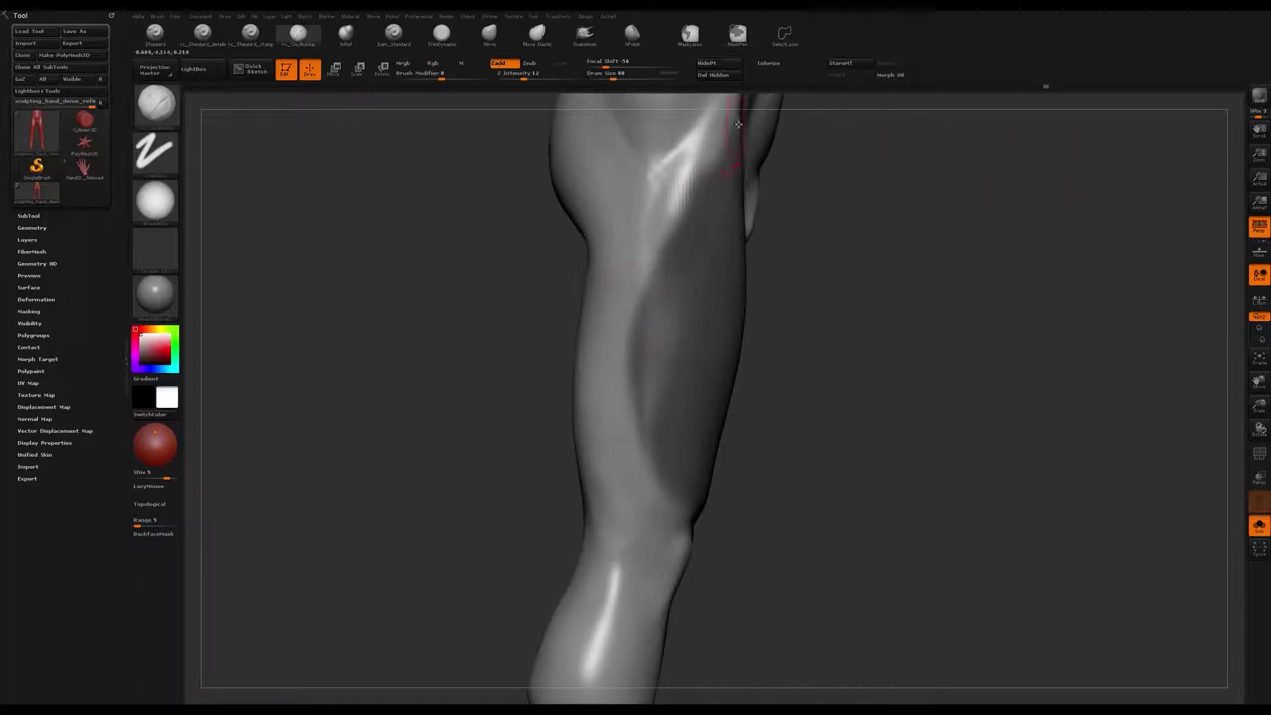
{"action": "left_click_drag", "start_coordinate": [731, 374], "coordinate": [825, 324]}
{"action": "left_click_drag", "start_coordinate": [991, 298], "coordinate": [1018, 282]}
{"action": "left_click_drag", "start_coordinate": [1083, 229], "coordinate": [891, 306], "text": "alt"}
{"action": "mouse_move", "coordinate": [911, 264]}
{"action": "left_mouse_down"}
{"action": "mouse_move", "coordinate": [899, 241]}
{"action": "mouse_move", "coordinate": [917, 238]}
{"action": "mouse_move", "coordinate": [897, 244]}
{"action": "left_mouse_up"}
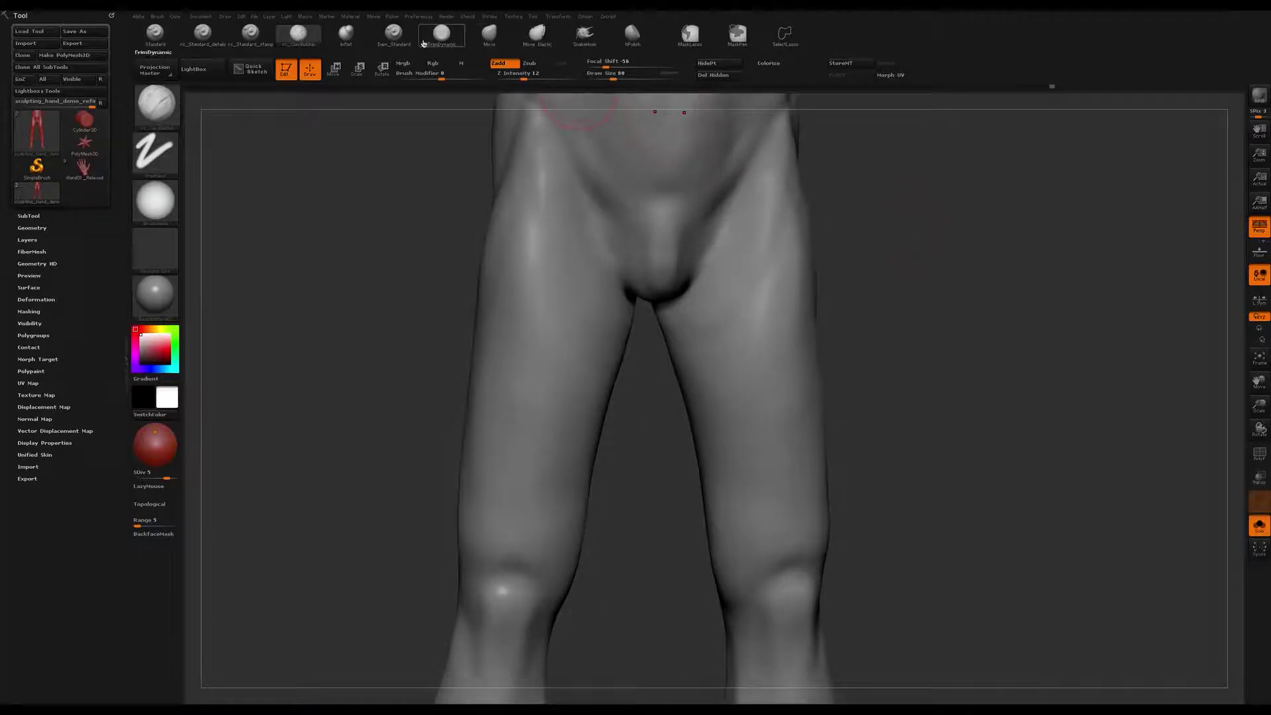
Step: Carve a diagonal groove with the Dam_Standard brush from the hip point across the upper thigh toward the inner thigh
{"action": "left_click", "coordinate": [381, 43]}
{"action": "left_click_drag", "start_coordinate": [826, 250], "coordinate": [750, 230]}
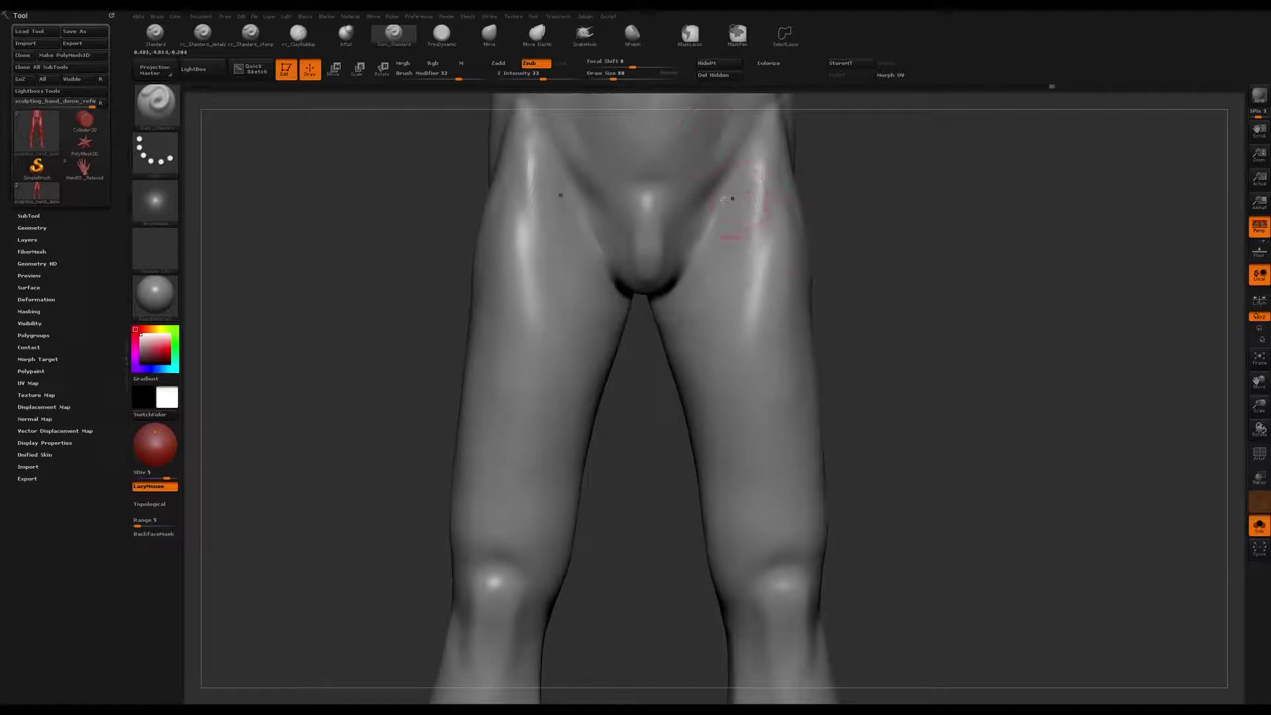
{"action": "right_click_drag", "start_coordinate": [690, 172], "coordinate": [692, 223]}
{"action": "mouse_move", "coordinate": [719, 180]}
{"action": "right_mouse_down"}
{"action": "mouse_move", "coordinate": [707, 199]}
{"action": "mouse_move", "coordinate": [719, 170]}
{"action": "right_mouse_up"}
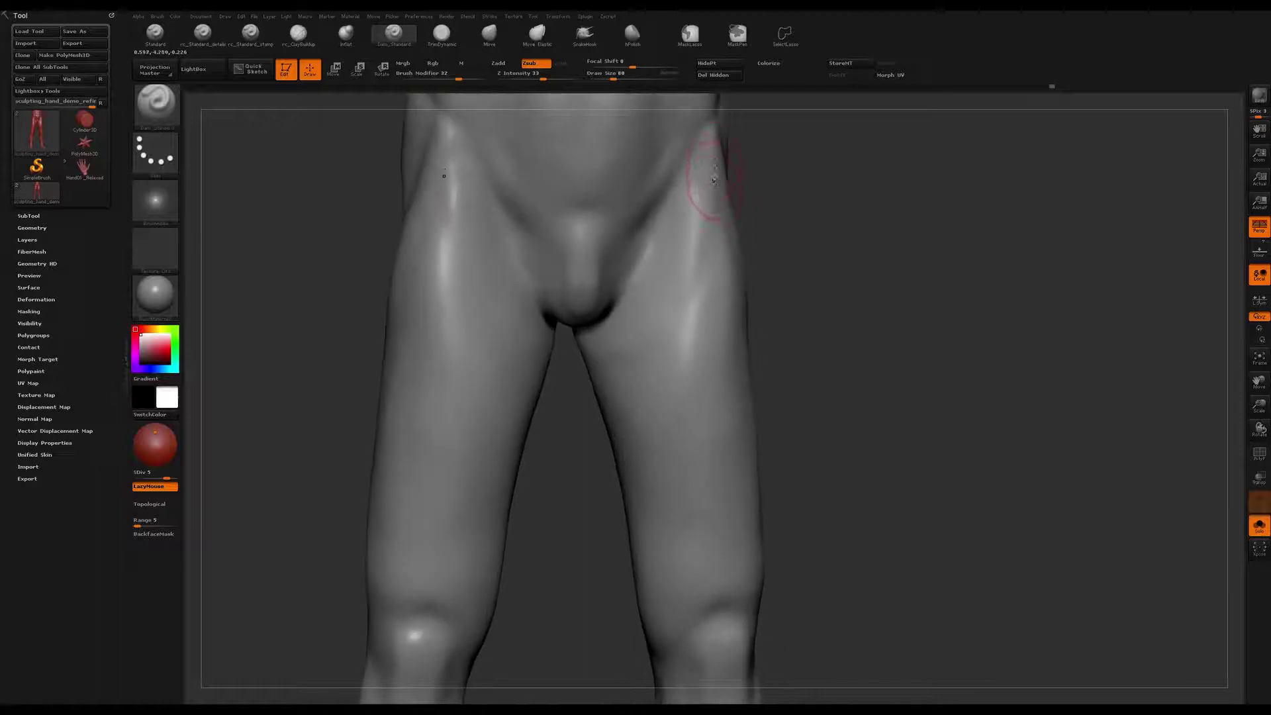
{"action": "left_click_drag", "start_coordinate": [717, 175], "coordinate": [640, 477]}
{"action": "mouse_move", "coordinate": [675, 291]}
{"action": "right_mouse_down", "text": "alt"}
{"action": "mouse_move", "coordinate": [689, 250]}
{"action": "mouse_move", "coordinate": [668, 301]}
{"action": "right_mouse_up", "text": "alt"}
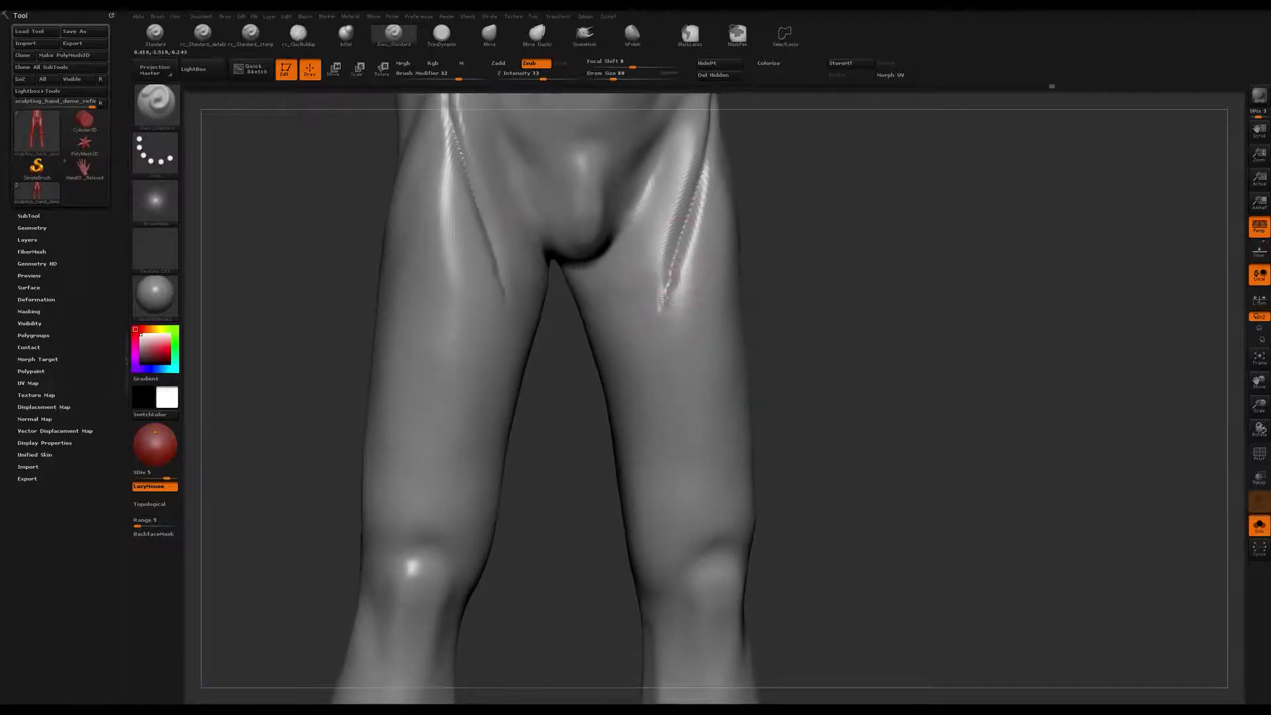
{"action": "right_click_drag", "start_coordinate": [670, 411], "coordinate": [654, 317], "text": "alt"}
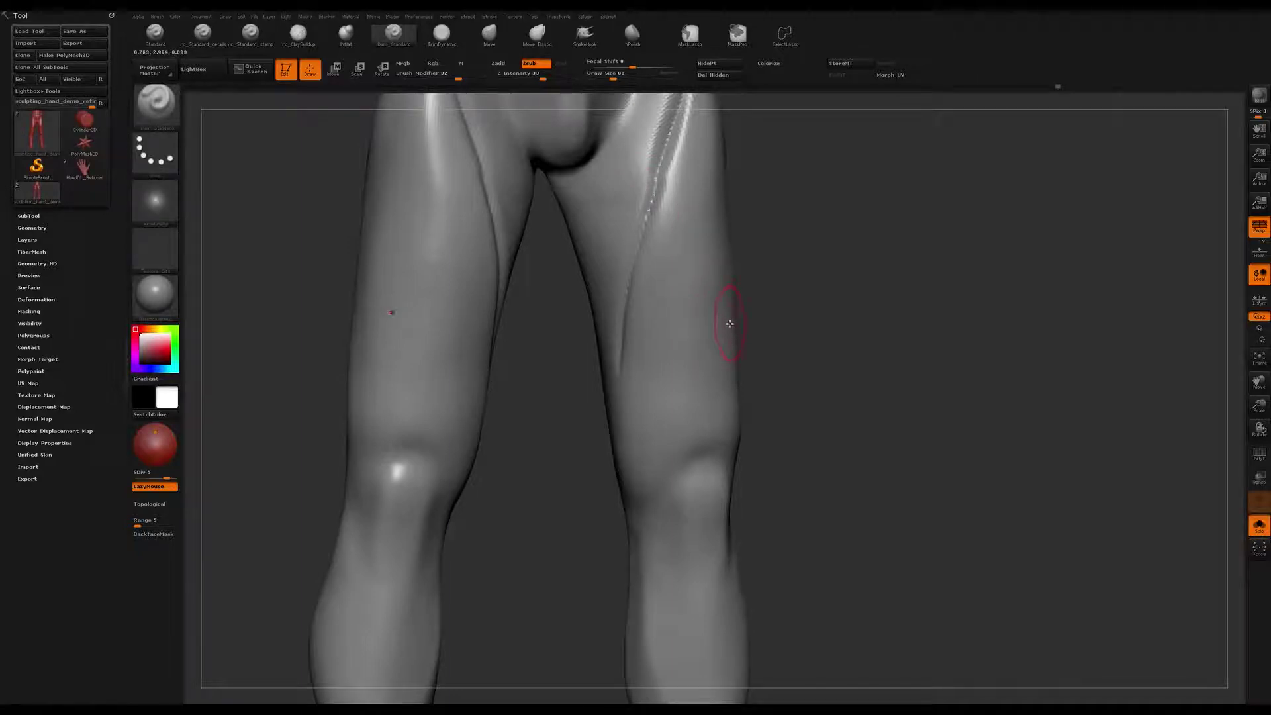
Step: Extend the diagonal groove down the inner thigh to the inner side of the knee
{"action": "right_click_drag", "start_coordinate": [667, 337], "coordinate": [669, 338]}
{"action": "mouse_move", "coordinate": [658, 170]}
{"action": "right_mouse_down", "text": "alt"}
{"action": "mouse_move", "coordinate": [668, 213]}
{"action": "mouse_move", "coordinate": [637, 239]}
{"action": "right_mouse_up", "text": "alt"}
{"action": "mouse_move", "coordinate": [507, 227]}
{"action": "right_mouse_down"}
{"action": "mouse_move", "coordinate": [598, 238]}
{"action": "mouse_move", "coordinate": [582, 251]}
{"action": "right_mouse_up"}
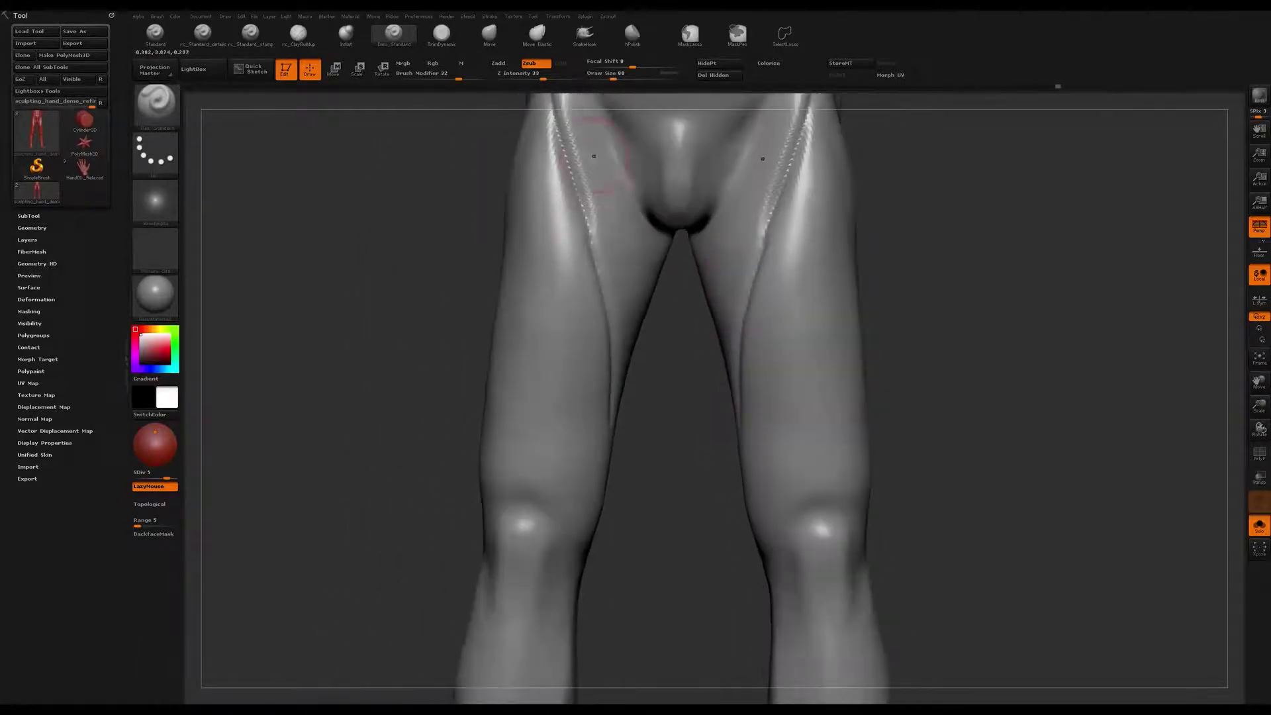
{"action": "right_click_drag", "start_coordinate": [594, 157], "coordinate": [557, 150]}
{"action": "right_click_drag", "start_coordinate": [590, 301], "coordinate": [575, 235]}
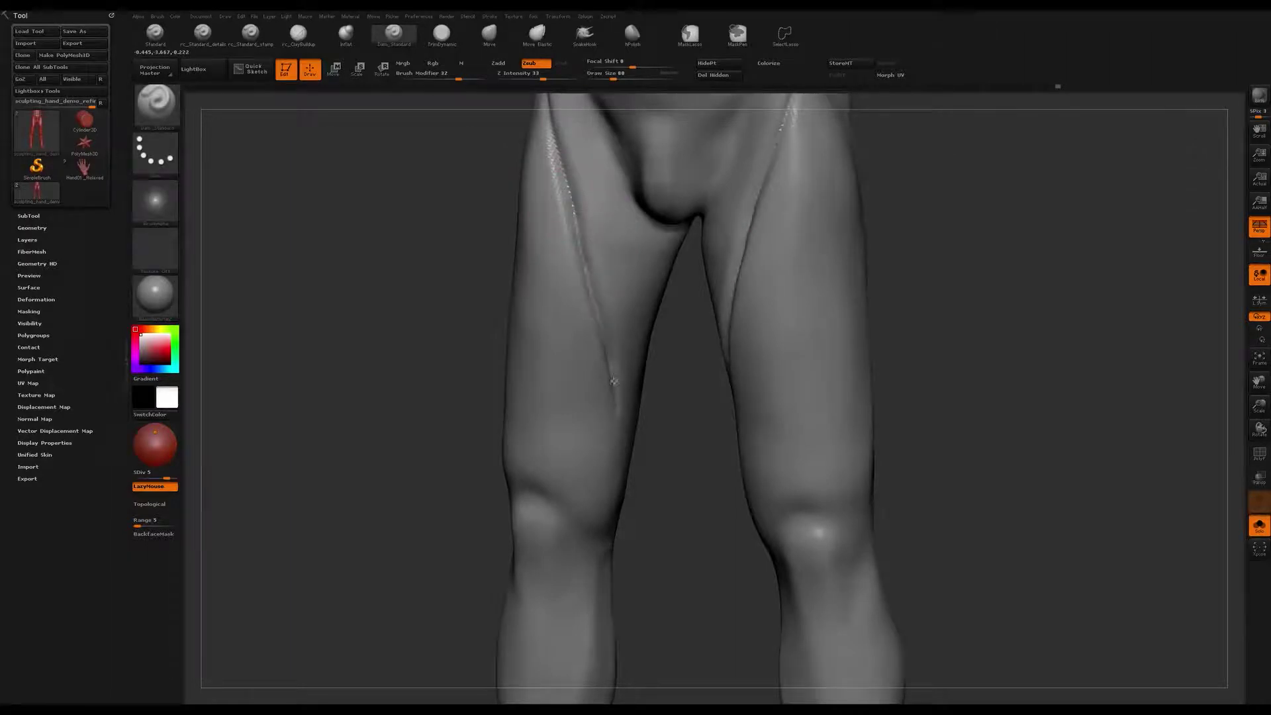
{"action": "right_click_drag", "start_coordinate": [617, 353], "coordinate": [611, 303]}
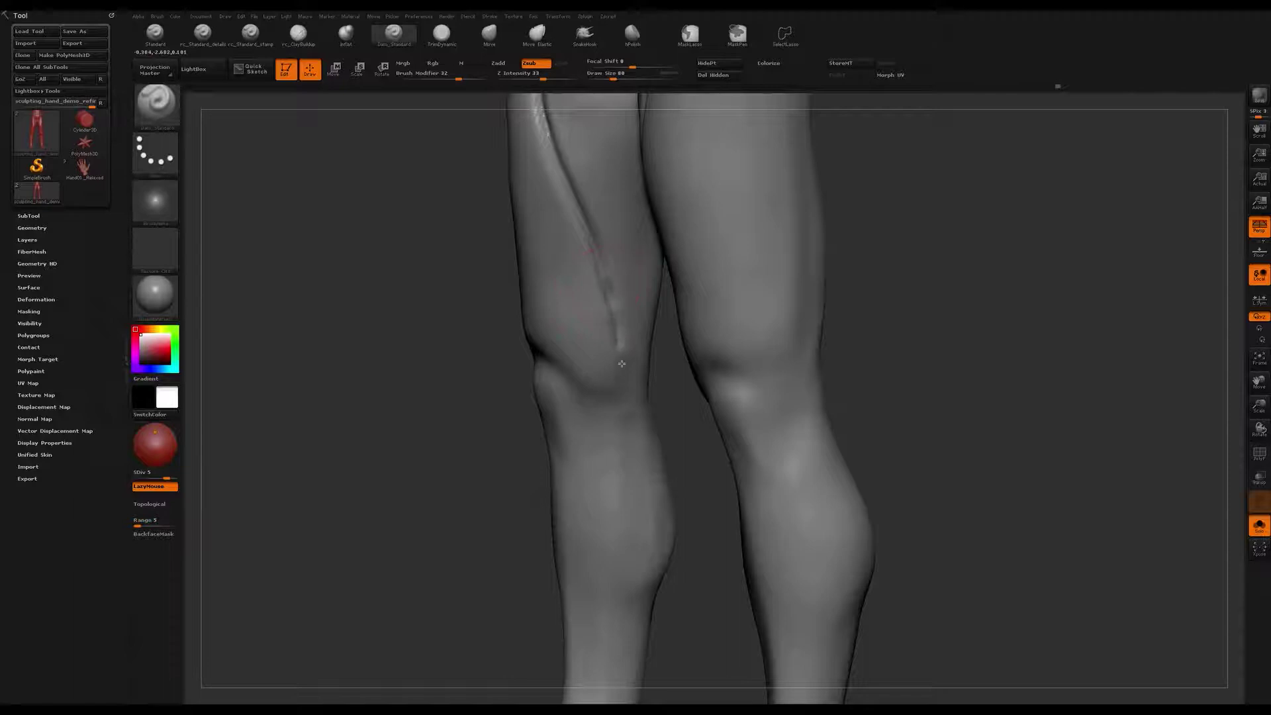
{"action": "mouse_move", "coordinate": [620, 391]}
{"action": "right_mouse_down"}
{"action": "mouse_move", "coordinate": [619, 312]}
{"action": "mouse_move", "coordinate": [604, 384]}
{"action": "right_mouse_up"}
{"action": "left_click_drag", "start_coordinate": [574, 234], "coordinate": [575, 197], "text": "shift"}
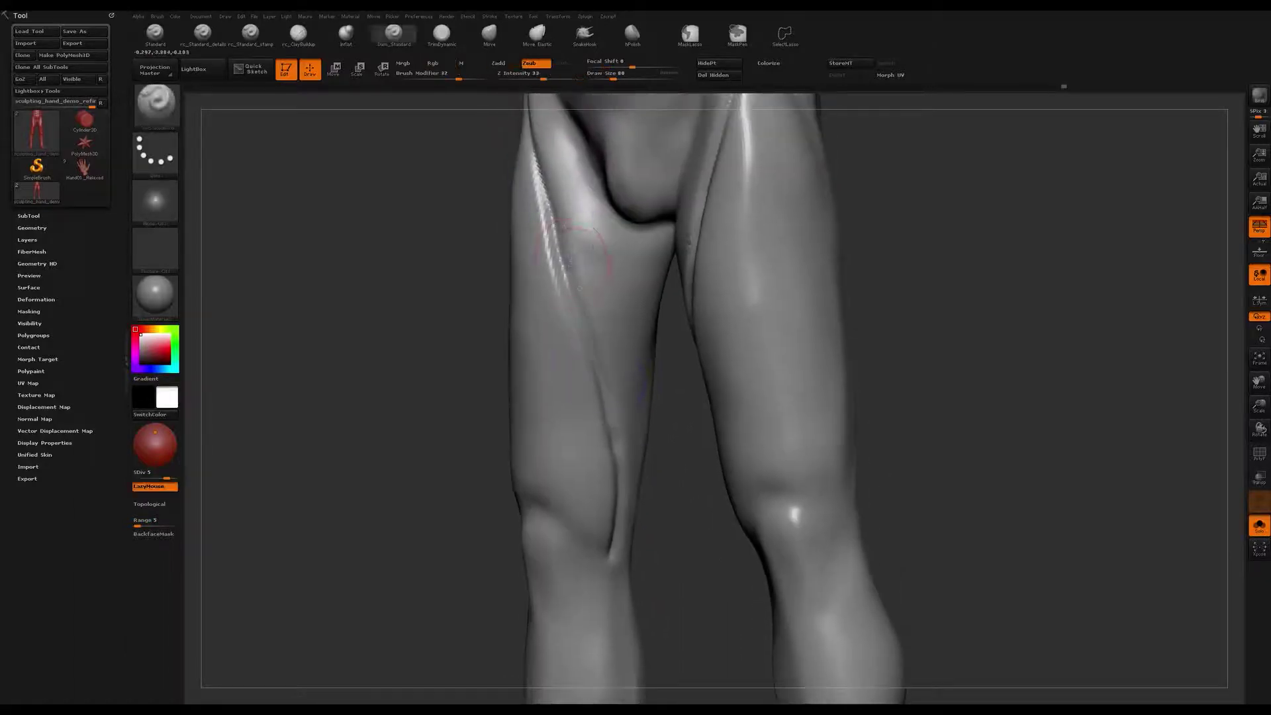
Step: Deepen the upper end of the diagonal groove where it meets the hip point, working from the front
{"action": "right_click_drag", "start_coordinate": [574, 256], "coordinate": [601, 259]}
{"action": "mouse_move", "coordinate": [601, 257]}
{"action": "left_mouse_down", "text": "ctrl"}
{"action": "mouse_move", "coordinate": [612, 291]}
{"action": "mouse_move", "coordinate": [627, 292]}
{"action": "mouse_move", "coordinate": [627, 245]}
{"action": "left_mouse_up", "text": "ctrl"}
{"action": "right_click_drag", "start_coordinate": [487, 252], "coordinate": [403, 256]}
{"action": "left_click_drag", "start_coordinate": [403, 257], "coordinate": [437, 296], "text": "ctrl"}
{"action": "right_click_drag", "start_coordinate": [451, 304], "coordinate": [456, 309], "text": "alt"}
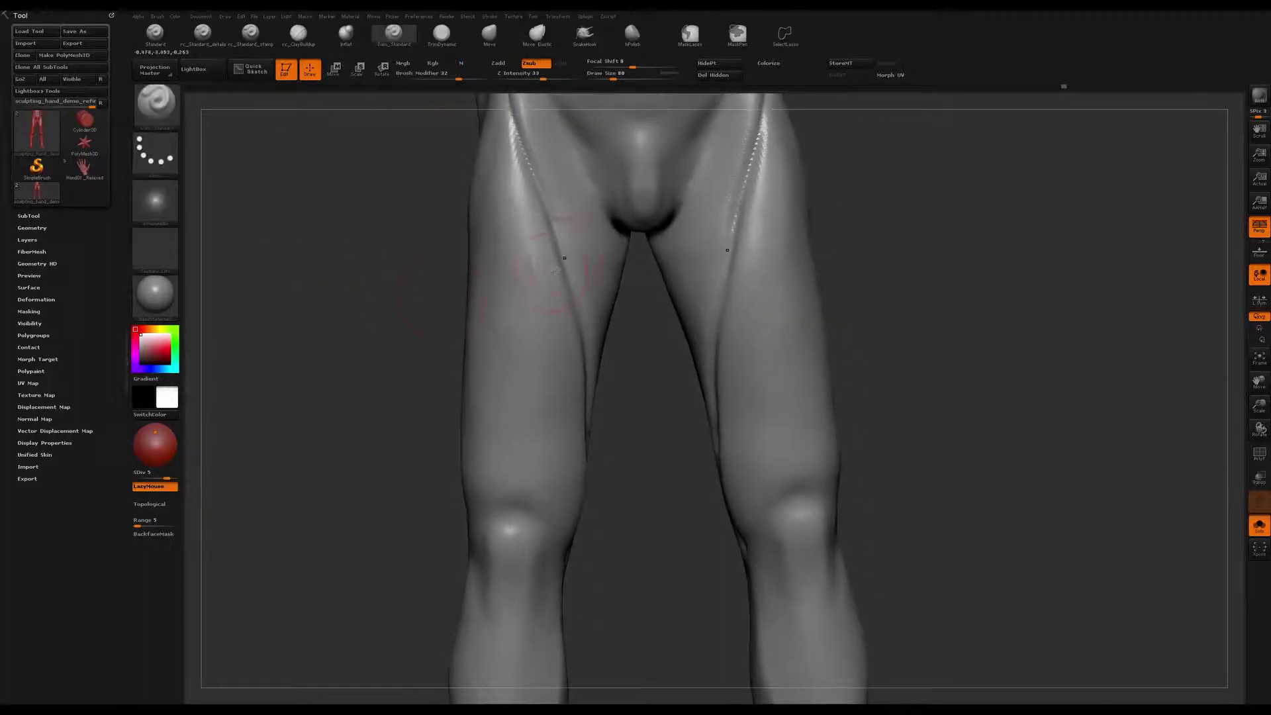
{"action": "mouse_move", "coordinate": [529, 228]}
{"action": "right_mouse_down", "text": "alt"}
{"action": "mouse_move", "coordinate": [542, 291]}
{"action": "mouse_move", "coordinate": [553, 204]}
{"action": "mouse_move", "coordinate": [587, 285]}
{"action": "right_mouse_up", "text": "alt"}
{"action": "left_click_drag", "start_coordinate": [549, 225], "coordinate": [574, 298]}
{"action": "right_click_drag", "start_coordinate": [557, 301], "coordinate": [593, 234]}
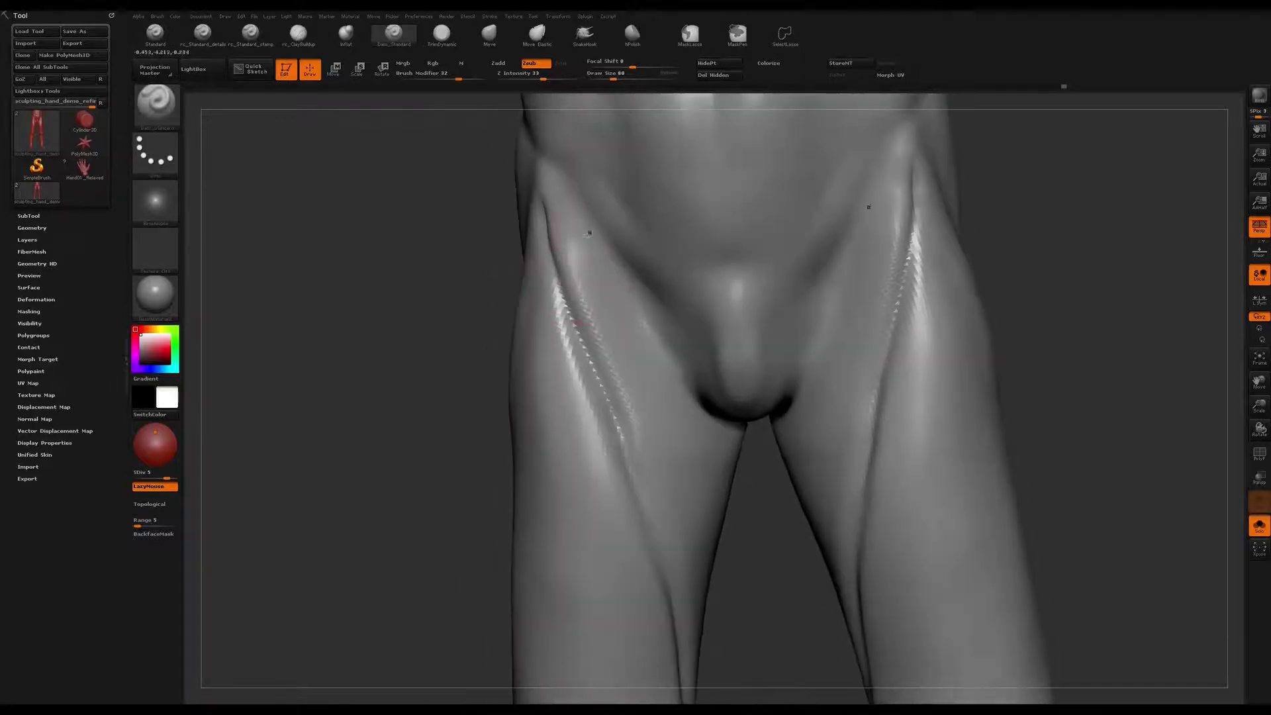
Step: Build up the muscle band beside the groove on the upper inner thigh with the rc_ClayBuildup brush, adjusting the brush size
{"action": "left_click", "coordinate": [302, 43]}
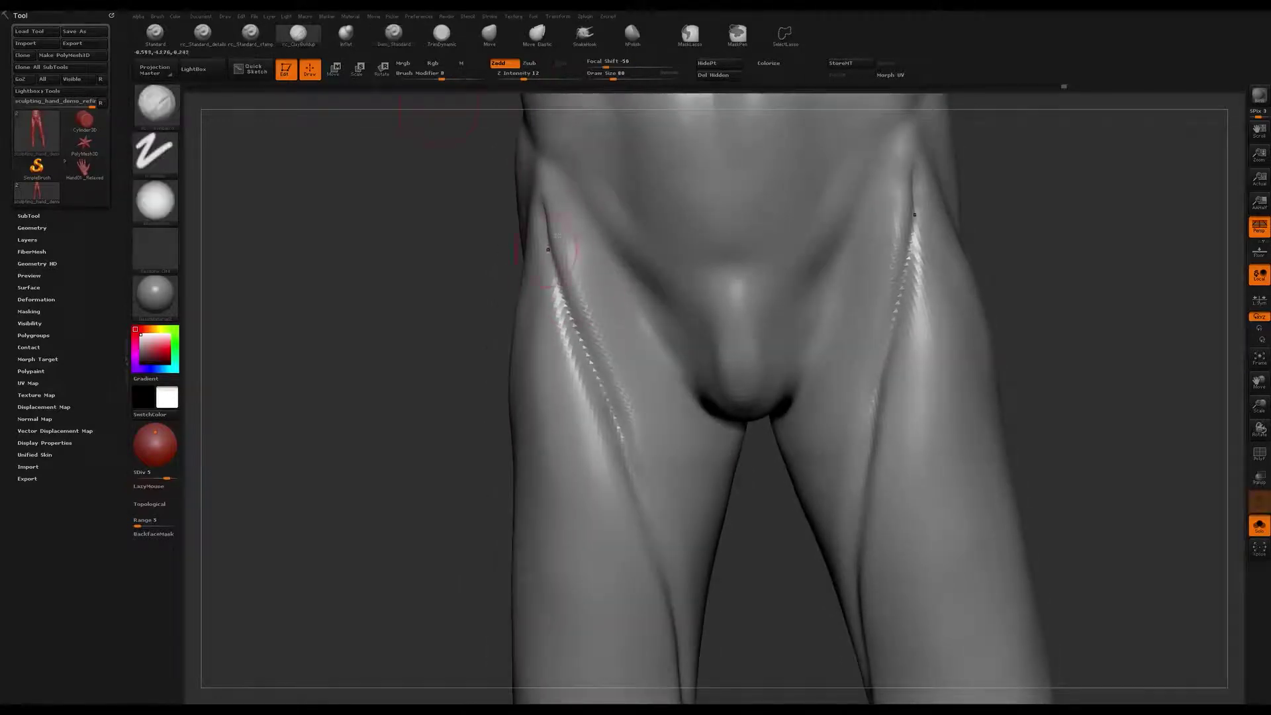
{"action": "left_click_drag", "start_coordinate": [596, 291], "coordinate": [655, 402]}
{"action": "right_click_drag", "start_coordinate": [637, 317], "coordinate": [606, 305]}
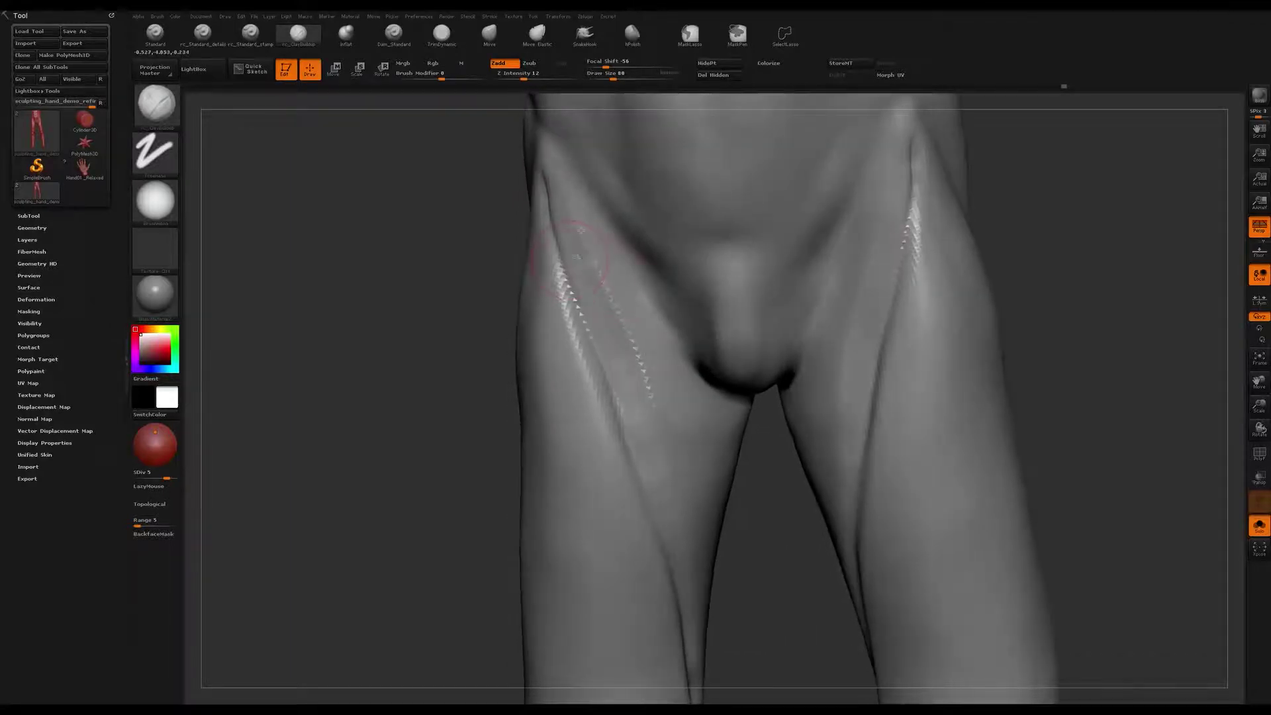
{"action": "key", "text": "s"}
{"action": "left_click_drag", "start_coordinate": [588, 284], "coordinate": [595, 255]}
{"action": "right_click_drag", "start_coordinate": [690, 493], "coordinate": [762, 361]}
{"action": "mouse_move", "coordinate": [793, 526]}
{"action": "right_mouse_down", "text": "ctrl"}
{"action": "mouse_move", "coordinate": [820, 361]}
{"action": "mouse_move", "coordinate": [835, 360]}
{"action": "right_mouse_up", "text": "ctrl"}
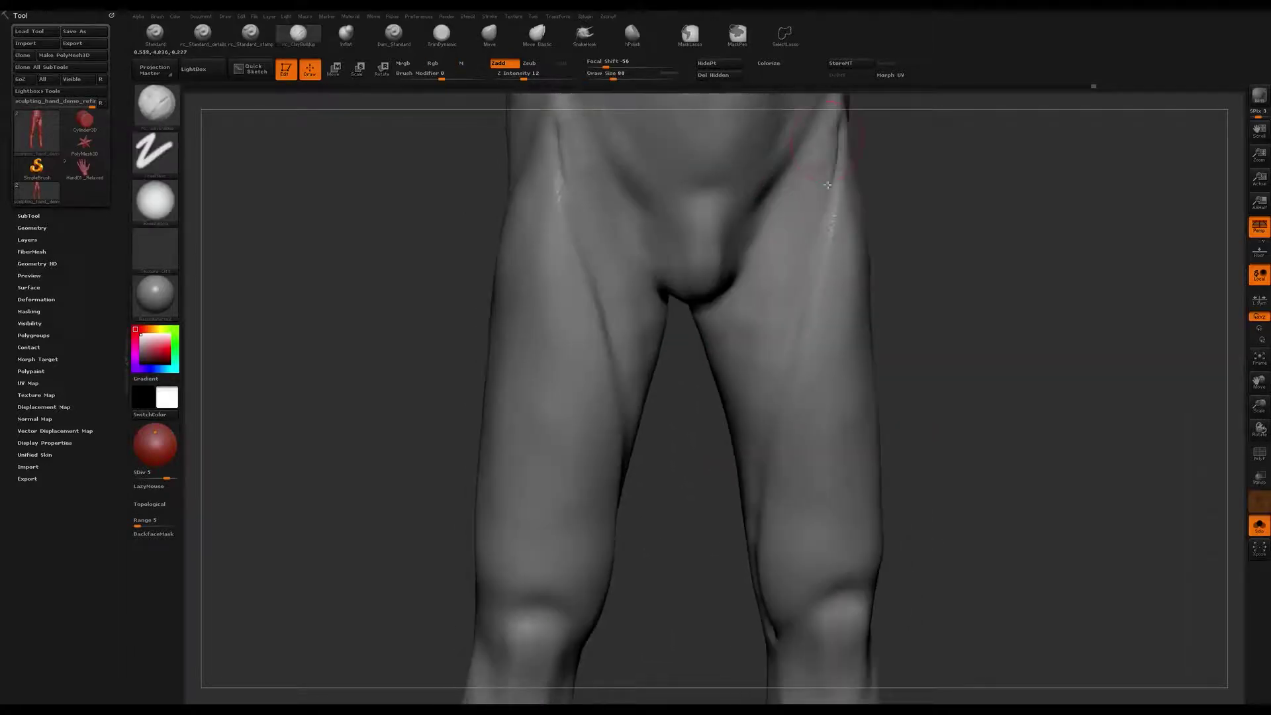
Step: Add more clay along the upper thigh band just below the hip point and blend it toward the mid-thigh
{"action": "right_click_drag", "start_coordinate": [823, 194], "coordinate": [750, 348]}
{"action": "left_click_drag", "start_coordinate": [783, 323], "coordinate": [819, 236]}
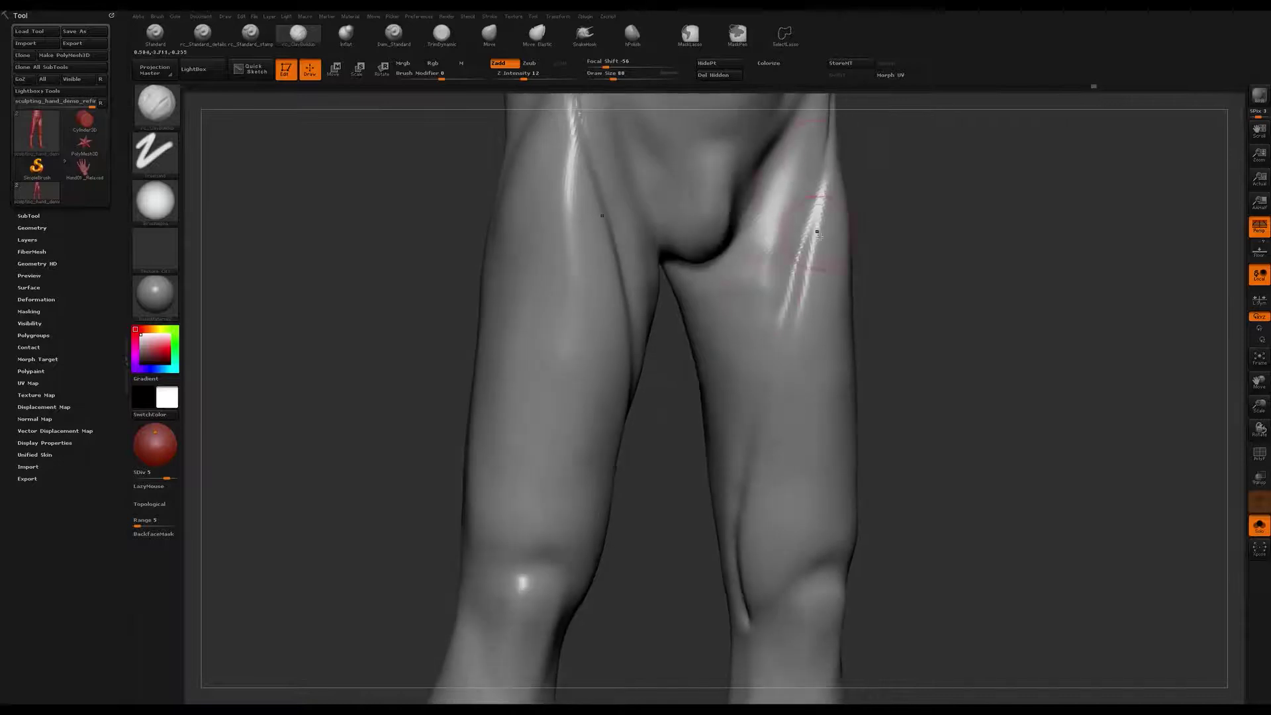
{"action": "mouse_move", "coordinate": [734, 553]}
{"action": "right_mouse_down"}
{"action": "mouse_move", "coordinate": [744, 360]}
{"action": "mouse_move", "coordinate": [689, 510]}
{"action": "right_mouse_up"}
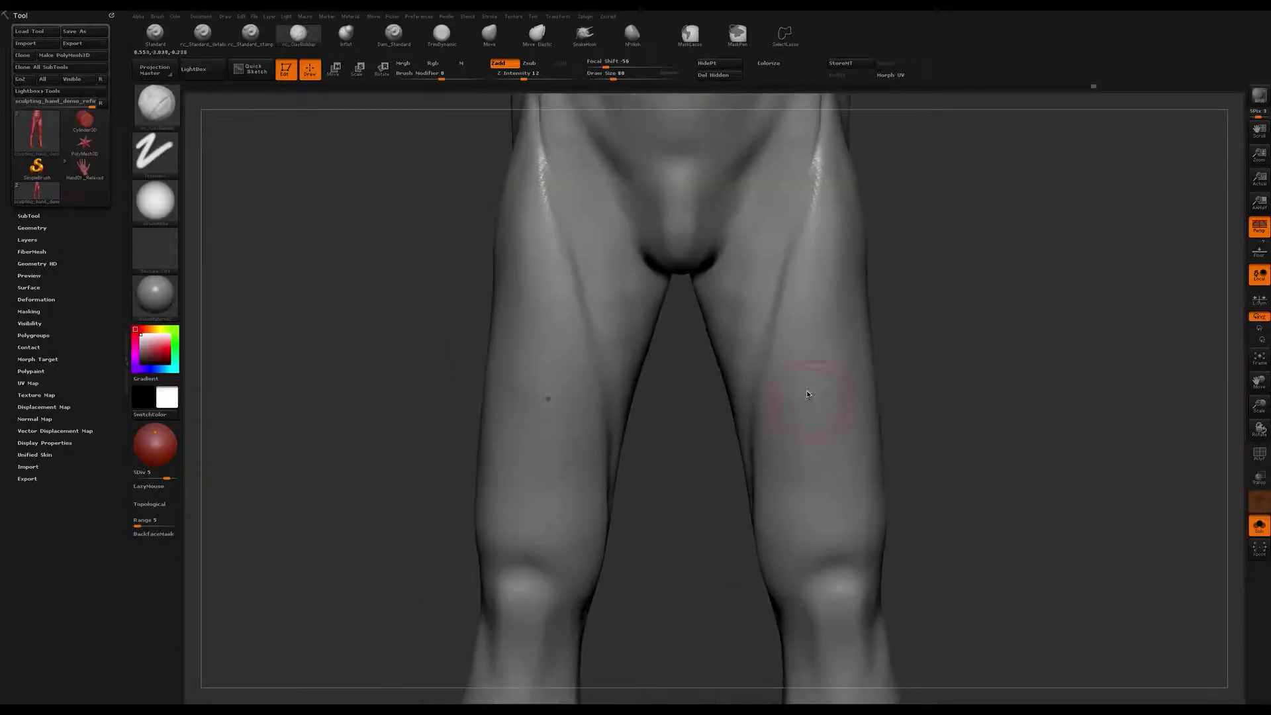
{"action": "mouse_move", "coordinate": [809, 397]}
{"action": "right_mouse_down"}
{"action": "mouse_move", "coordinate": [619, 198]}
{"action": "mouse_move", "coordinate": [668, 278]}
{"action": "mouse_move", "coordinate": [732, 337]}
{"action": "right_mouse_up"}
{"action": "mouse_move", "coordinate": [671, 376]}
{"action": "right_mouse_down"}
{"action": "mouse_move", "coordinate": [690, 315]}
{"action": "mouse_move", "coordinate": [673, 264]}
{"action": "mouse_move", "coordinate": [675, 293]}
{"action": "right_mouse_up"}
Step: Carve a second groove with the Dam_Standard brush from the hip point down the outer front thigh to just above the knee
{"action": "key", "text": "b"}
{"action": "key", "text": "s"}
{"action": "mouse_move", "coordinate": [757, 271]}
{"action": "right_mouse_down"}
{"action": "mouse_move", "coordinate": [715, 253]}
{"action": "mouse_move", "coordinate": [720, 265]}
{"action": "right_mouse_up"}
{"action": "right_click_drag", "start_coordinate": [662, 306], "coordinate": [654, 249]}
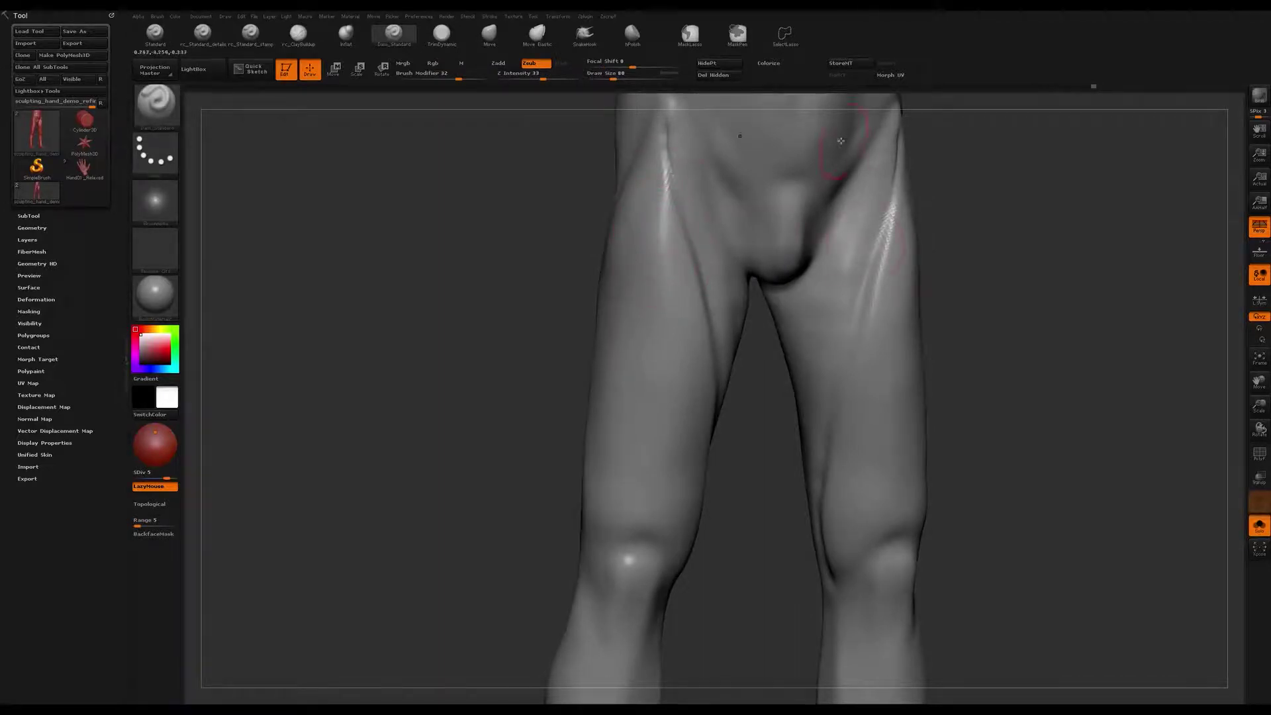
{"action": "mouse_move", "coordinate": [915, 200]}
{"action": "right_mouse_down"}
{"action": "mouse_move", "coordinate": [919, 213]}
{"action": "mouse_move", "coordinate": [852, 220]}
{"action": "right_mouse_up"}
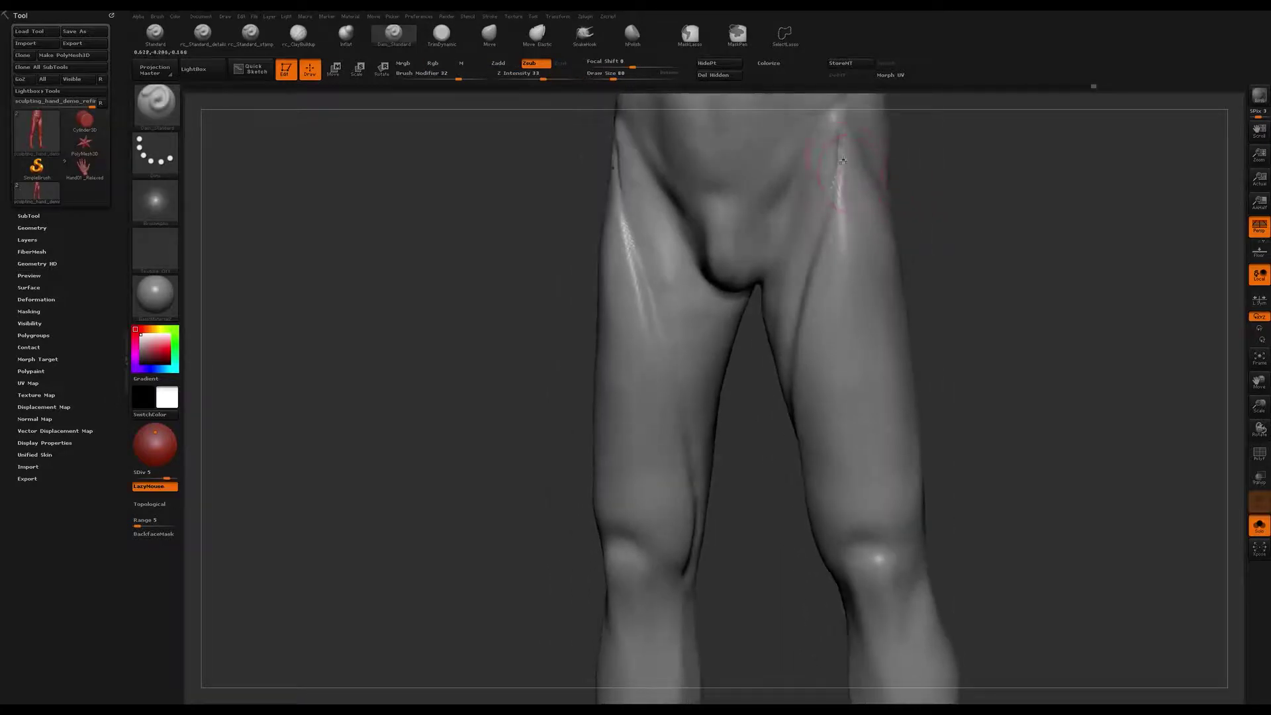
{"action": "left_click_drag", "start_coordinate": [843, 161], "coordinate": [877, 381]}
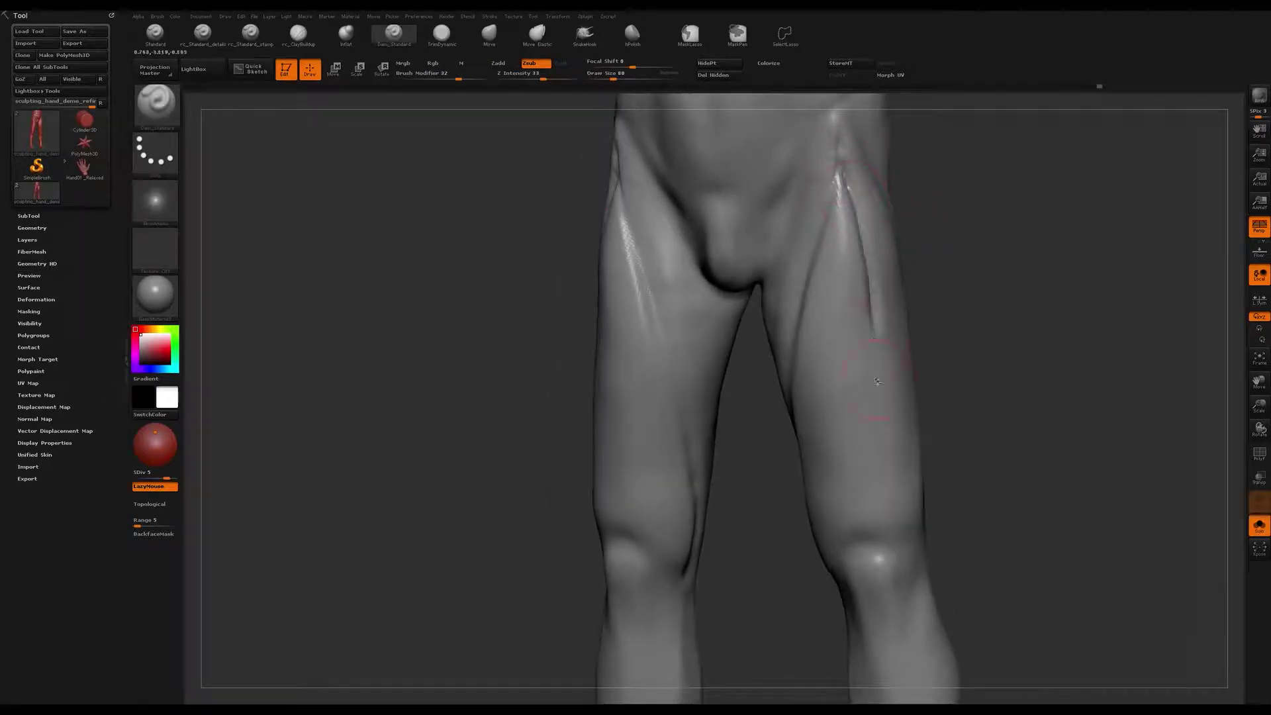
{"action": "mouse_move", "coordinate": [877, 278]}
{"action": "right_mouse_down"}
{"action": "mouse_move", "coordinate": [840, 242]}
{"action": "mouse_move", "coordinate": [834, 211]}
{"action": "mouse_move", "coordinate": [845, 272]}
{"action": "right_mouse_up"}
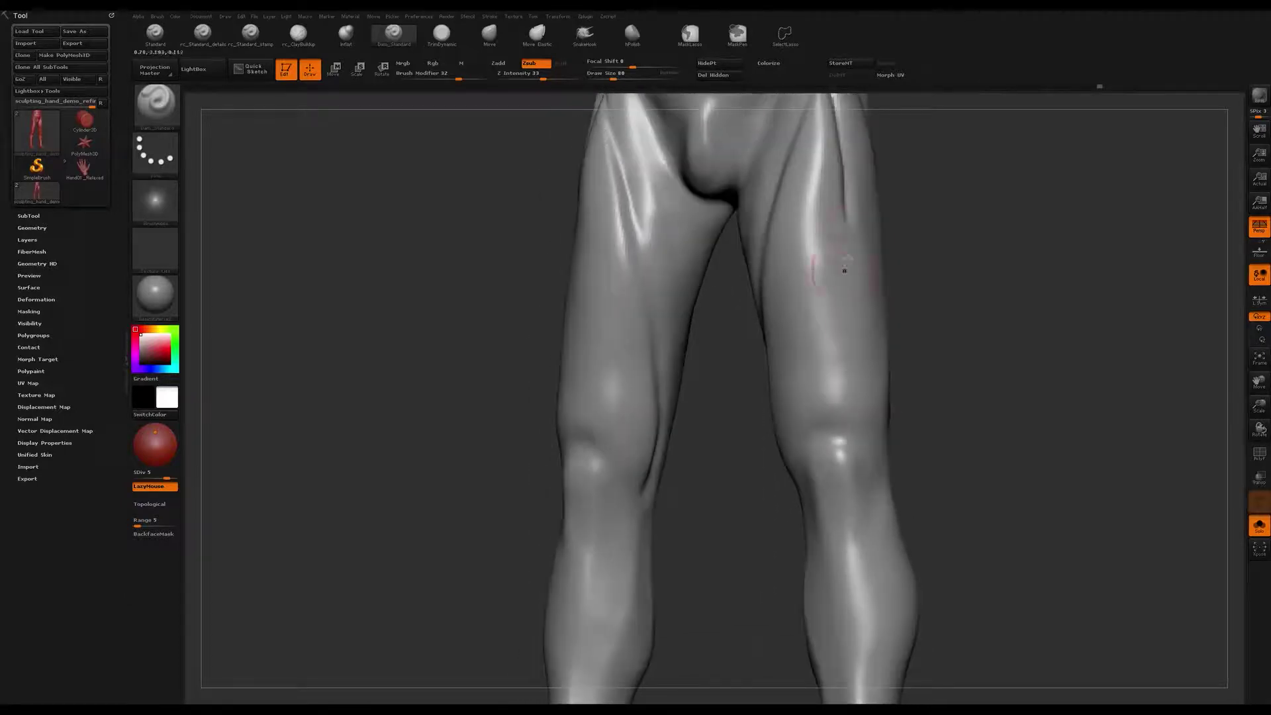
{"action": "left_click_drag", "start_coordinate": [854, 212], "coordinate": [836, 400]}
{"action": "mouse_move", "coordinate": [797, 360]}
{"action": "right_mouse_down"}
{"action": "mouse_move", "coordinate": [792, 284]}
{"action": "mouse_move", "coordinate": [778, 303]}
{"action": "right_mouse_up"}
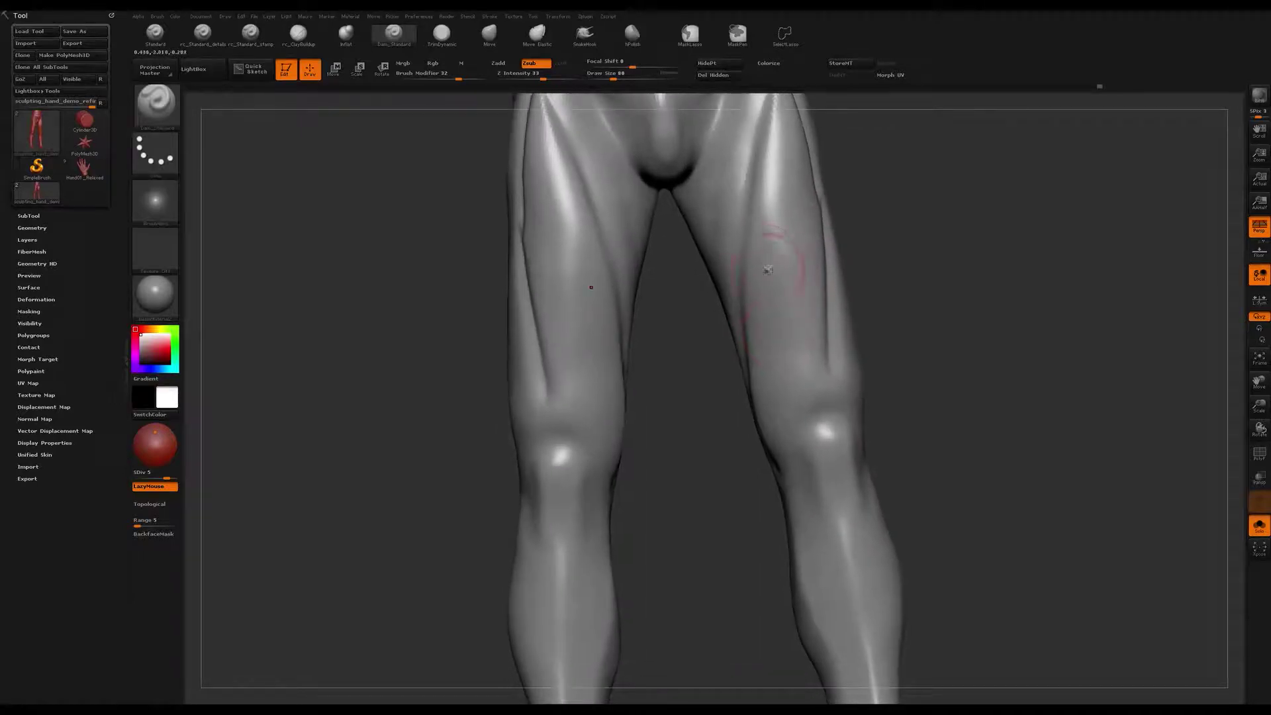
Step: Carve the inner border of the central front thigh muscle and sharpen the outer groove's upper end from the side
{"action": "left_click_drag", "start_coordinate": [750, 232], "coordinate": [813, 368]}
{"action": "mouse_move", "coordinate": [819, 344]}
{"action": "right_mouse_down"}
{"action": "mouse_move", "coordinate": [823, 319]}
{"action": "mouse_move", "coordinate": [801, 321]}
{"action": "mouse_move", "coordinate": [794, 292]}
{"action": "mouse_move", "coordinate": [766, 287]}
{"action": "mouse_move", "coordinate": [763, 248]}
{"action": "right_mouse_up"}
{"action": "right_click_drag", "start_coordinate": [718, 201], "coordinate": [734, 243]}
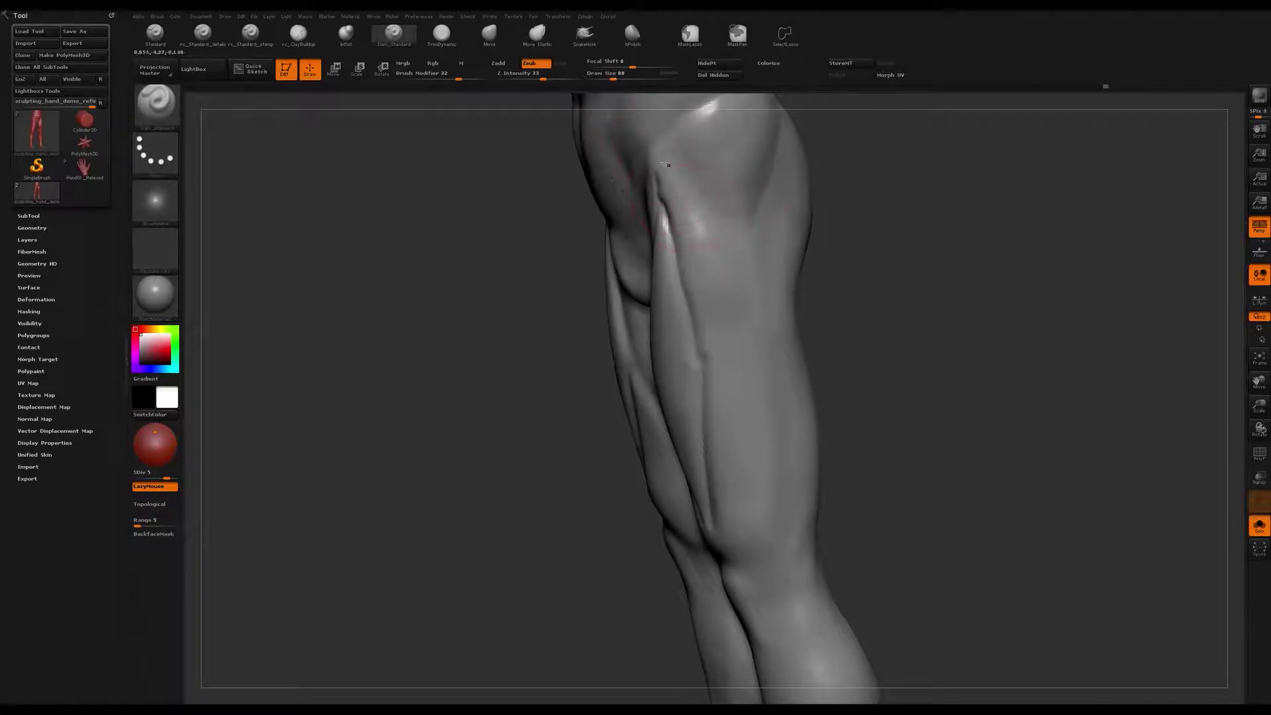
{"action": "mouse_move", "coordinate": [719, 282]}
{"action": "right_mouse_down"}
{"action": "mouse_move", "coordinate": [716, 317]}
{"action": "mouse_move", "coordinate": [717, 283]}
{"action": "right_mouse_up"}
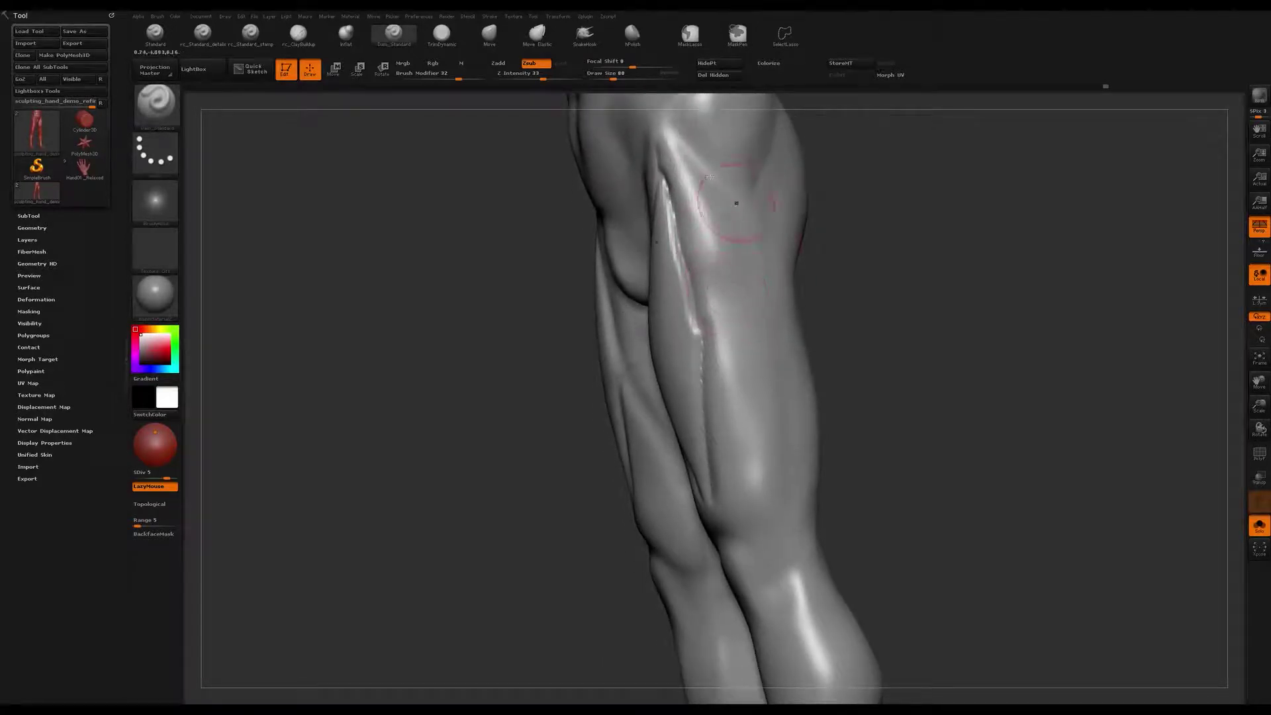
{"action": "right_click_drag", "start_coordinate": [725, 205], "coordinate": [725, 241]}
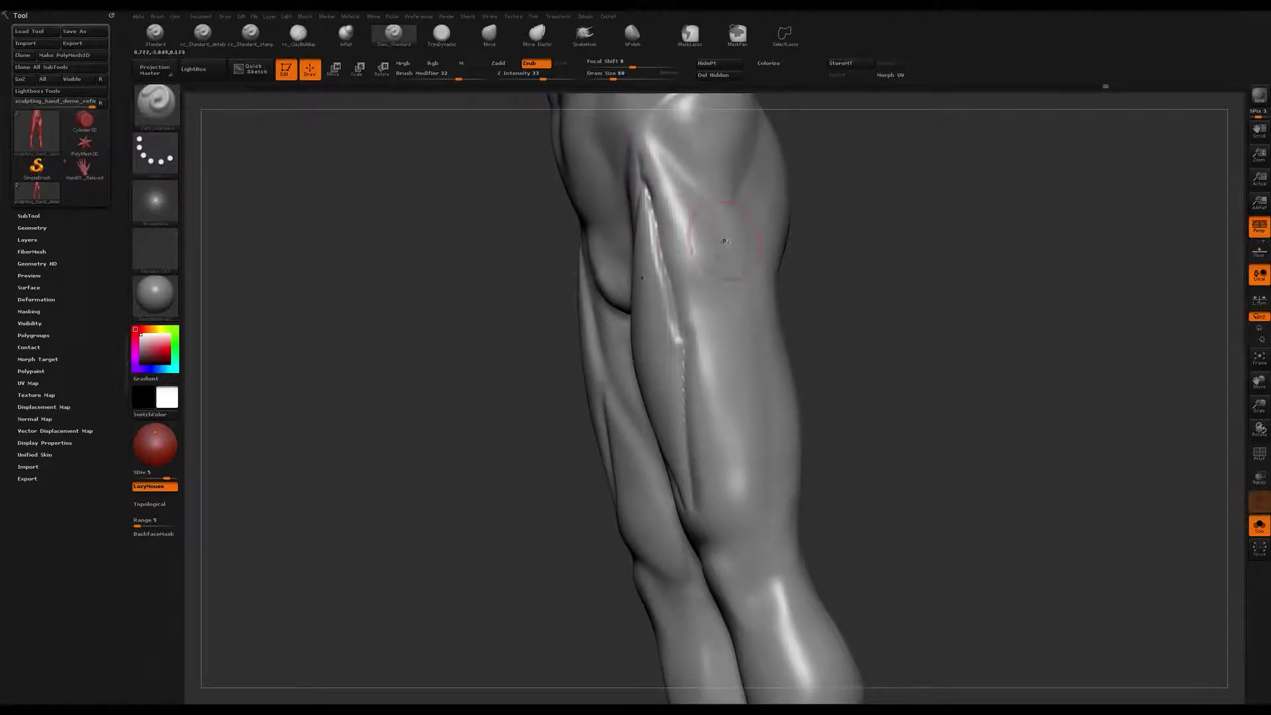
Step: Refine the outer thigh groove and the front muscle borders along the middle and lower thigh
{"action": "left_click_drag", "start_coordinate": [716, 251], "coordinate": [747, 336]}
{"action": "left_click_drag", "start_coordinate": [727, 264], "coordinate": [774, 424]}
{"action": "right_click_drag", "start_coordinate": [754, 423], "coordinate": [734, 350], "text": "alt"}
{"action": "left_click_drag", "start_coordinate": [745, 314], "coordinate": [748, 405]}
{"action": "mouse_move", "coordinate": [689, 379]}
{"action": "right_mouse_down"}
{"action": "mouse_move", "coordinate": [763, 381]}
{"action": "mouse_move", "coordinate": [695, 353]}
{"action": "mouse_move", "coordinate": [694, 389]}
{"action": "mouse_move", "coordinate": [676, 394]}
{"action": "right_mouse_up"}
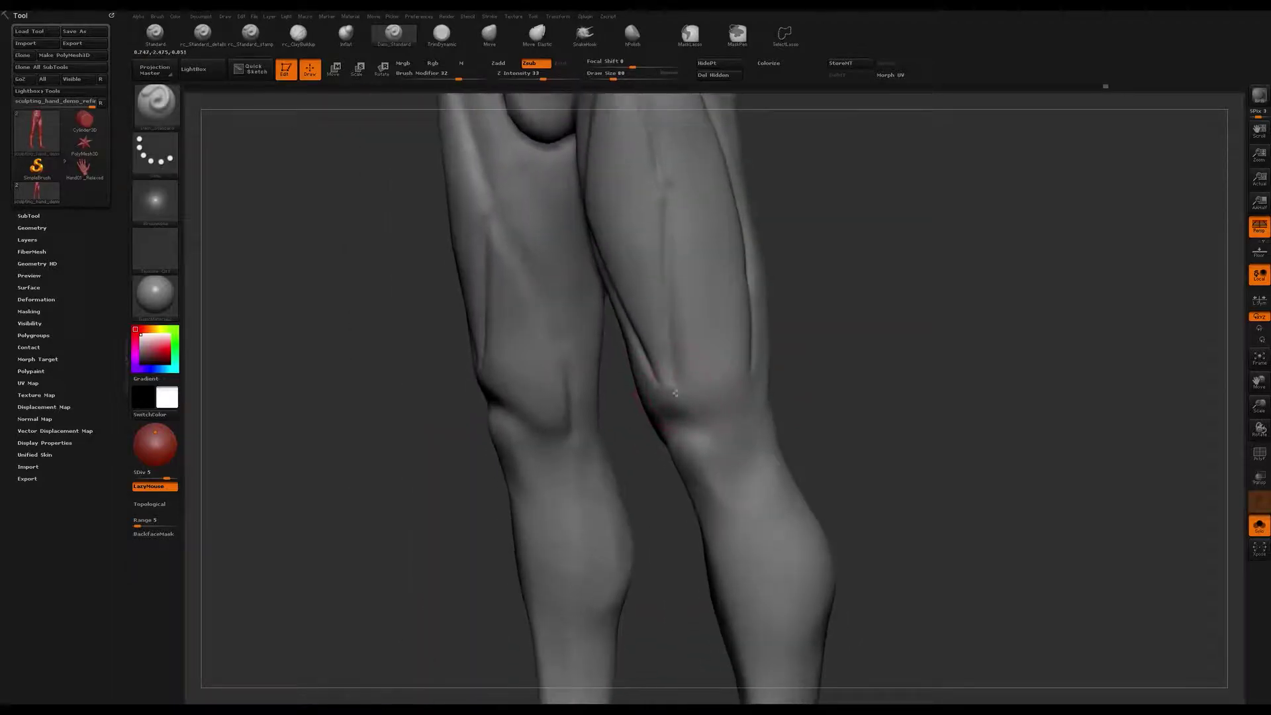
Step: Carve the muscle borders above the kneecap and outline the teardrop-shaped muscle at the inner side of the knee
{"action": "mouse_move", "coordinate": [680, 383]}
{"action": "left_mouse_down"}
{"action": "mouse_move", "coordinate": [696, 417]}
{"action": "mouse_move", "coordinate": [722, 424]}
{"action": "mouse_move", "coordinate": [748, 398]}
{"action": "mouse_move", "coordinate": [747, 342]}
{"action": "left_mouse_up"}
{"action": "right_click_drag", "start_coordinate": [747, 341], "coordinate": [683, 375]}
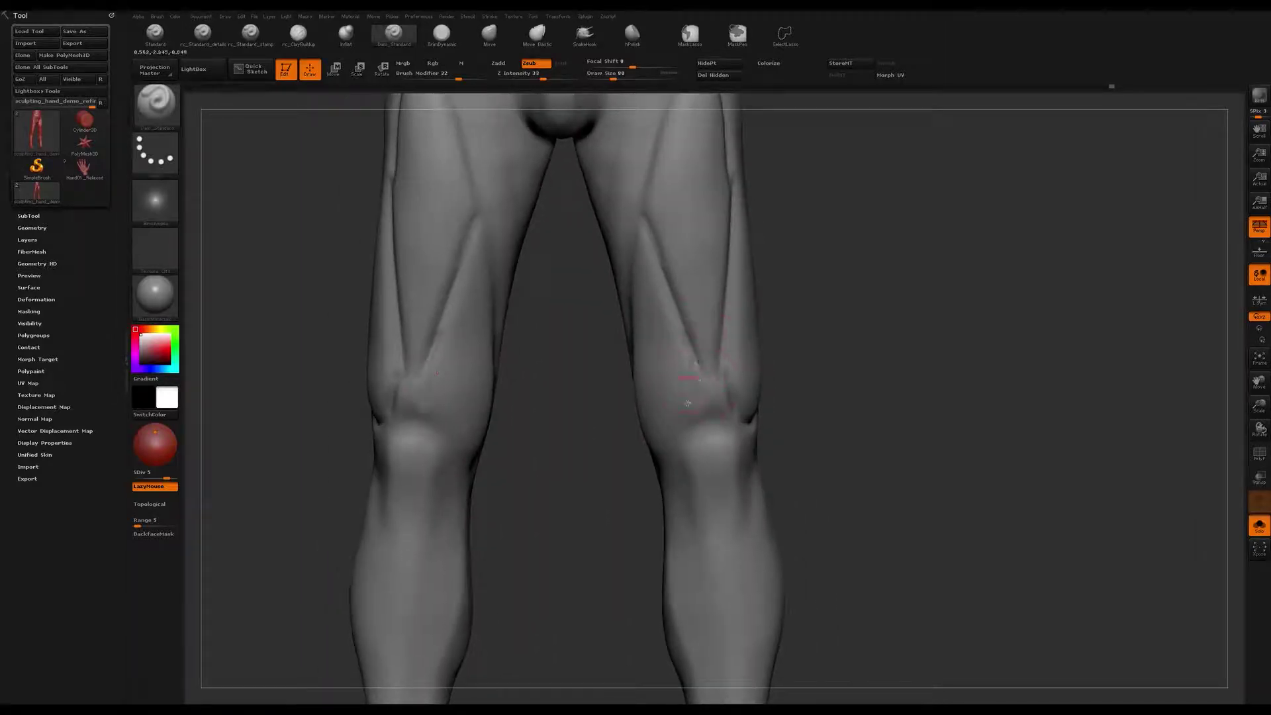
{"action": "mouse_move", "coordinate": [689, 419]}
{"action": "right_mouse_down"}
{"action": "mouse_move", "coordinate": [692, 397]}
{"action": "mouse_move", "coordinate": [682, 431]}
{"action": "right_mouse_up"}
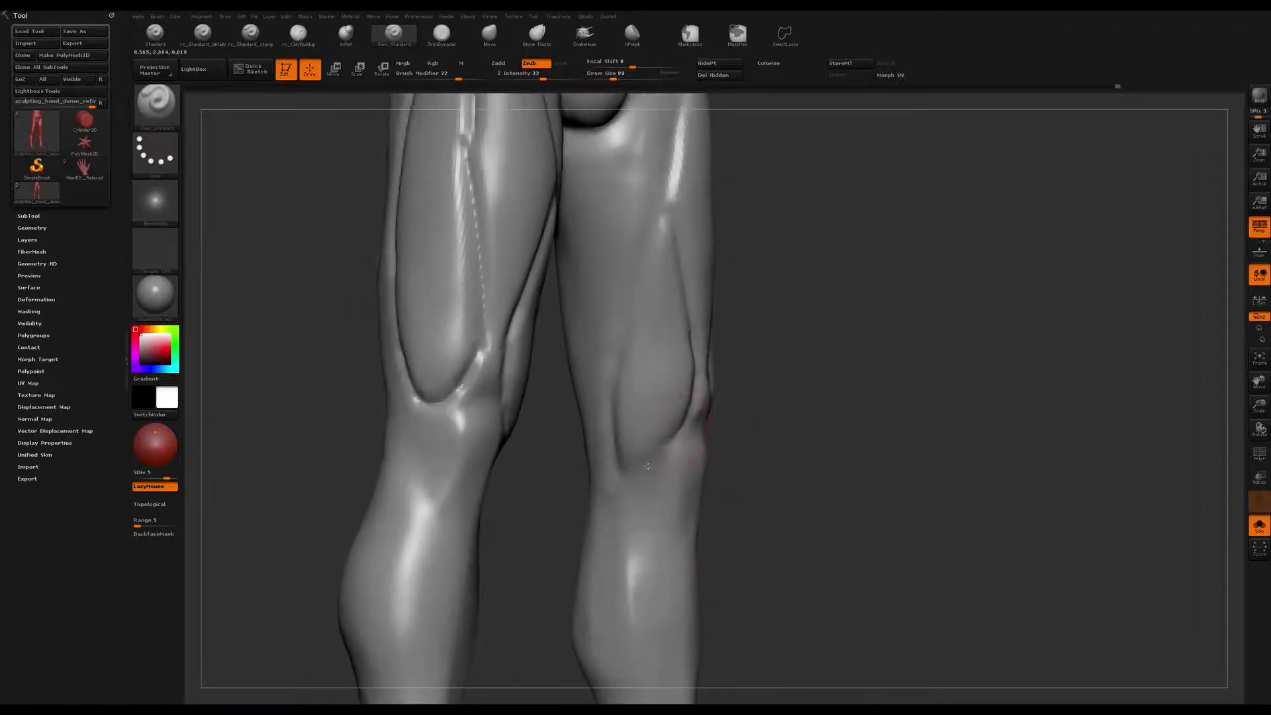
{"action": "left_click_drag", "start_coordinate": [616, 398], "coordinate": [642, 461]}
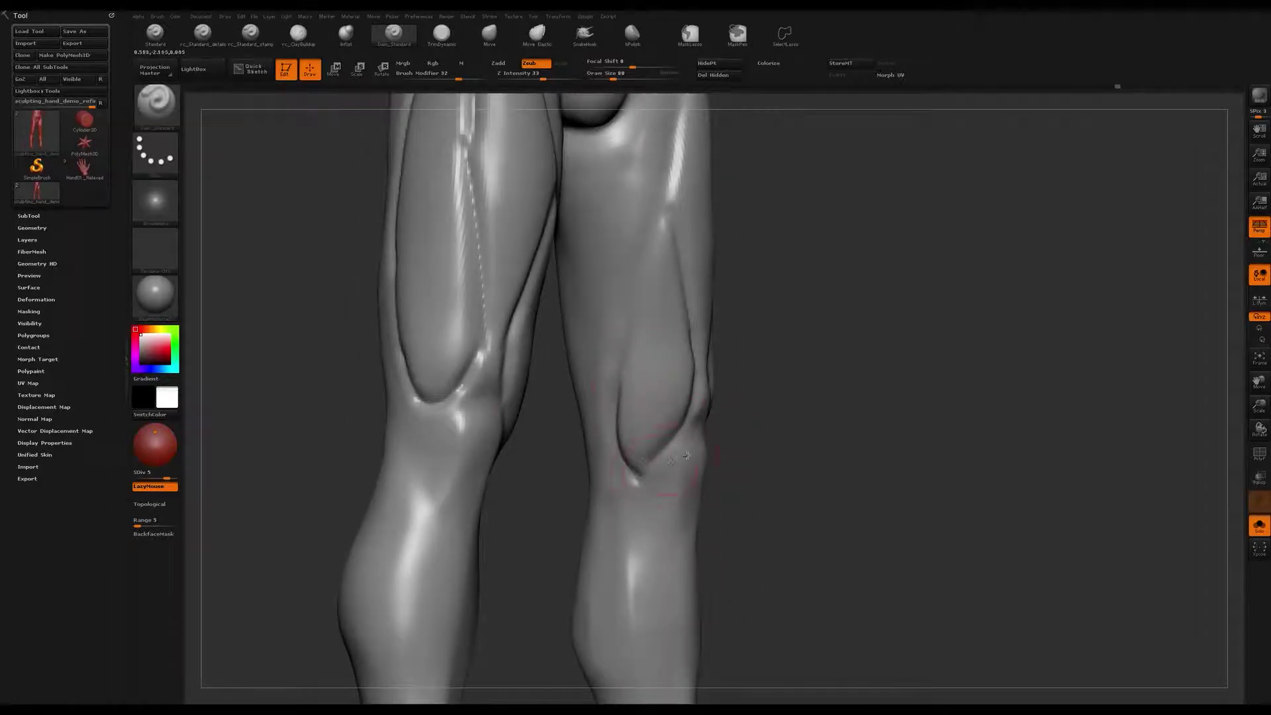
Step: Smooth the upper part of the front thigh muscle borders just below the hip point
{"action": "right_click_drag", "start_coordinate": [689, 407], "coordinate": [701, 379]}
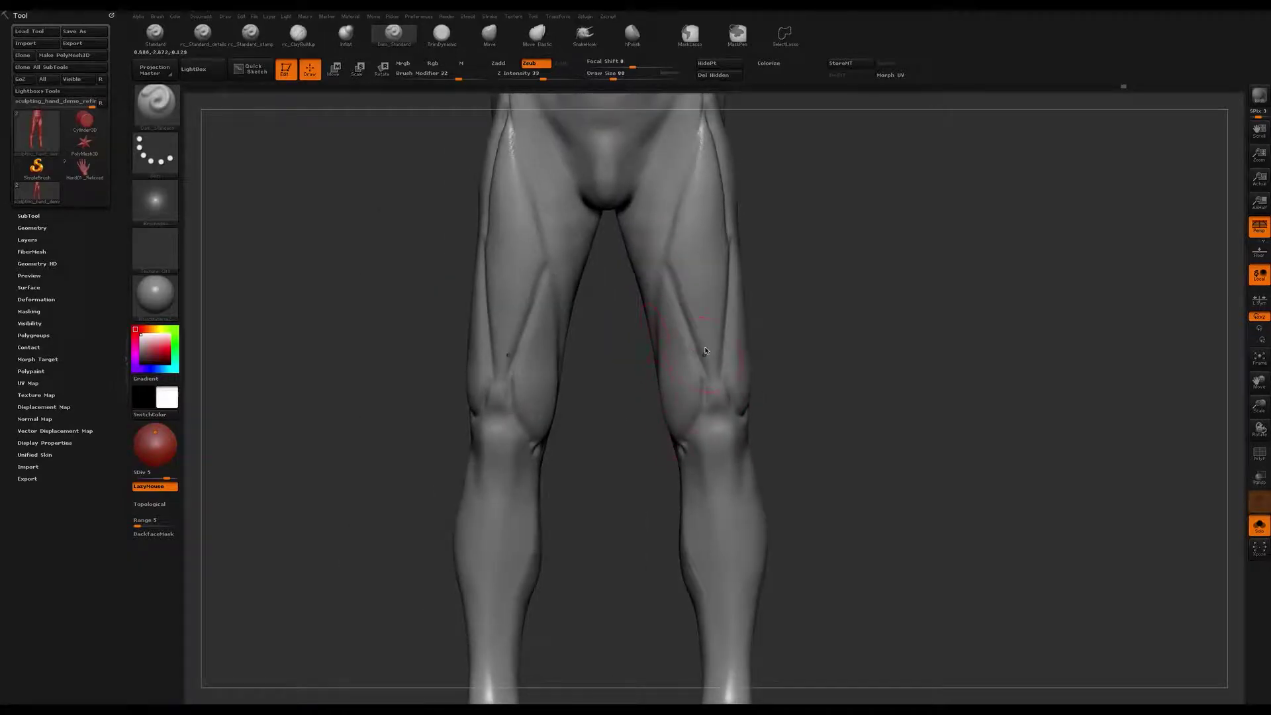
{"action": "mouse_move", "coordinate": [697, 340]}
{"action": "right_mouse_down", "text": "ctrl"}
{"action": "mouse_move", "coordinate": [678, 285]}
{"action": "mouse_move", "coordinate": [699, 389]}
{"action": "mouse_move", "coordinate": [713, 386]}
{"action": "mouse_move", "coordinate": [695, 348]}
{"action": "mouse_move", "coordinate": [707, 350]}
{"action": "mouse_move", "coordinate": [680, 366]}
{"action": "right_mouse_up", "text": "ctrl"}
{"action": "left_click_drag", "start_coordinate": [691, 258], "coordinate": [707, 197], "text": "shift"}
{"action": "right_click_drag", "start_coordinate": [756, 206], "coordinate": [741, 231]}
{"action": "mouse_move", "coordinate": [741, 318]}
{"action": "right_mouse_down", "text": "ctrl"}
{"action": "mouse_move", "coordinate": [718, 291]}
{"action": "mouse_move", "coordinate": [736, 310]}
{"action": "mouse_move", "coordinate": [652, 462]}
{"action": "right_mouse_up", "text": "ctrl"}
{"action": "mouse_move", "coordinate": [738, 392]}
{"action": "right_mouse_down", "text": "alt"}
{"action": "mouse_move", "coordinate": [703, 344]}
{"action": "mouse_move", "coordinate": [723, 405]}
{"action": "right_mouse_up", "text": "alt"}
{"action": "right_click_drag", "start_coordinate": [682, 397], "coordinate": [718, 336], "text": "alt"}
{"action": "right_click_drag", "start_coordinate": [761, 290], "coordinate": [734, 342]}
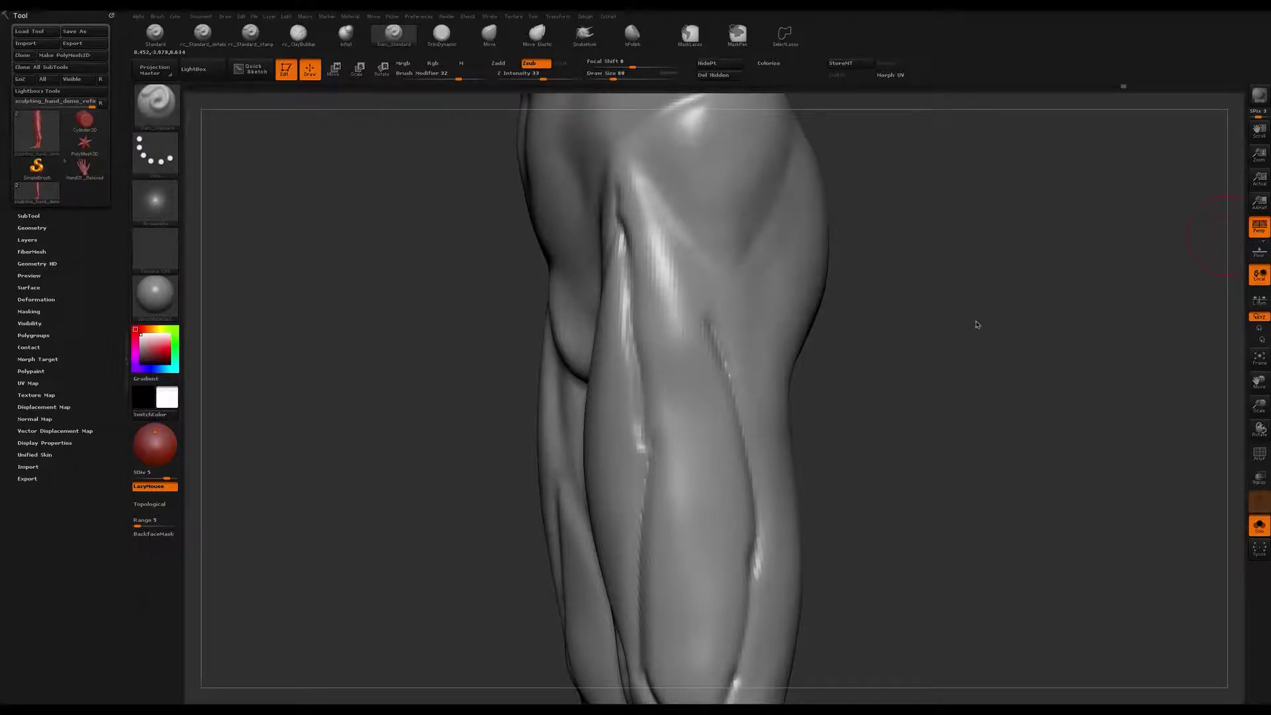
{"action": "mouse_move", "coordinate": [968, 411]}
{"action": "left_mouse_down"}
{"action": "mouse_move", "coordinate": [922, 394]}
{"action": "mouse_move", "coordinate": [675, 463]}
{"action": "mouse_move", "coordinate": [760, 426]}
{"action": "mouse_move", "coordinate": [684, 353]}
{"action": "mouse_move", "coordinate": [692, 311]}
{"action": "left_mouse_up"}
Step: Build up the upper front thigh just below the hip point with the ClayBuildup brush and smooth the strokes
{"action": "left_click", "coordinate": [306, 38]}
{"action": "key", "text": "s"}
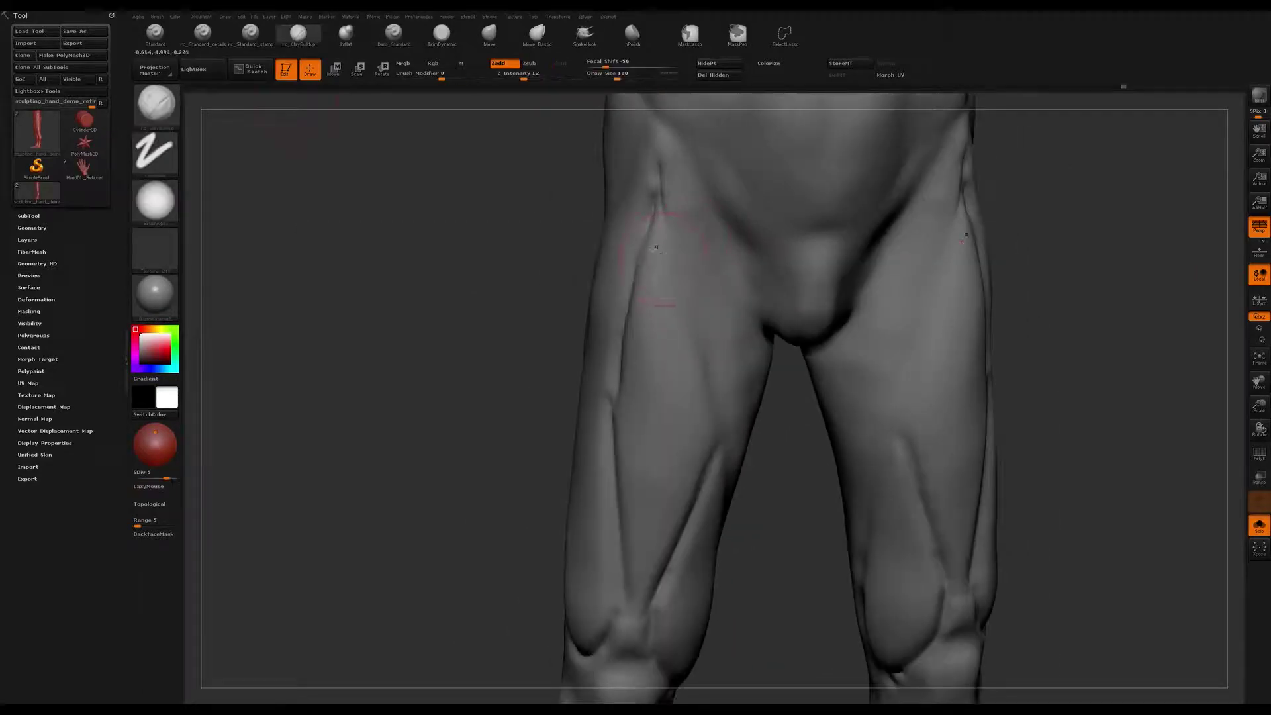
{"action": "left_click_drag", "start_coordinate": [589, 259], "coordinate": [646, 238]}
{"action": "key", "text": "s"}
{"action": "left_click", "coordinate": [656, 228]}
{"action": "right_click_drag", "start_coordinate": [660, 219], "coordinate": [656, 208]}
{"action": "left_click_drag", "start_coordinate": [656, 204], "coordinate": [652, 222], "text": "shift"}
{"action": "mouse_move", "coordinate": [626, 229]}
{"action": "right_mouse_down"}
{"action": "mouse_move", "coordinate": [660, 224]}
{"action": "mouse_move", "coordinate": [680, 252]}
{"action": "right_mouse_up"}
{"action": "left_click_drag", "start_coordinate": [647, 244], "coordinate": [652, 259]}
{"action": "right_click_drag", "start_coordinate": [662, 232], "coordinate": [652, 222]}
{"action": "right_click_drag", "start_coordinate": [655, 222], "coordinate": [679, 240], "text": "ctrl"}
Step: Mask a strip of the upper front thigh running down from just below the hip point
{"action": "left_click_drag", "start_coordinate": [645, 243], "coordinate": [633, 341], "text": "ctrl"}
{"action": "left_click_drag", "start_coordinate": [654, 285], "coordinate": [662, 374], "text": "ctrl"}
{"action": "right_click_drag", "start_coordinate": [660, 192], "coordinate": [683, 175]}
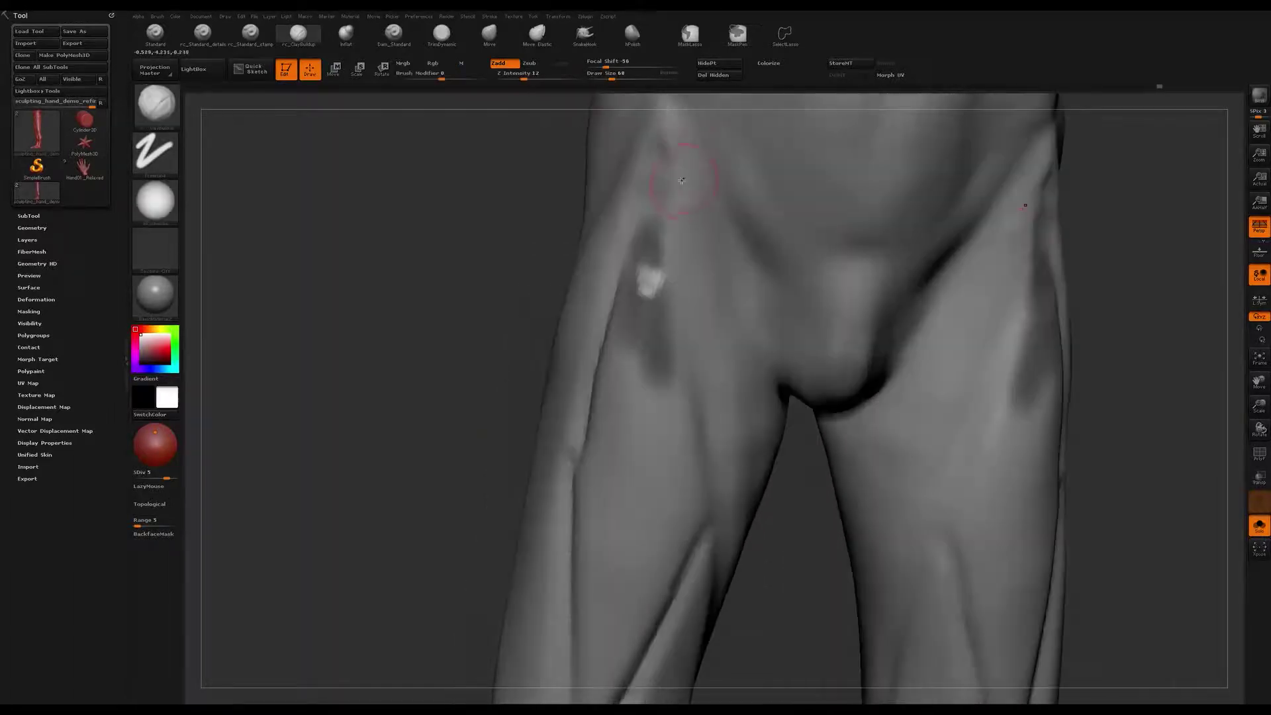
{"action": "mouse_move", "coordinate": [647, 232]}
{"action": "left_mouse_down", "text": "ctrl"}
{"action": "mouse_move", "coordinate": [641, 185]}
{"action": "mouse_move", "coordinate": [626, 274]}
{"action": "left_mouse_up", "text": "ctrl"}
Step: Add clay along the inner edge of the masked strip below the hip point and clear the mask
{"action": "key", "text": "]"}
{"action": "left_click_drag", "start_coordinate": [676, 217], "coordinate": [672, 264]}
{"action": "mouse_move", "coordinate": [685, 246]}
{"action": "right_mouse_down"}
{"action": "mouse_move", "coordinate": [667, 241]}
{"action": "mouse_move", "coordinate": [666, 326]}
{"action": "mouse_move", "coordinate": [660, 304]}
{"action": "right_mouse_up"}
{"action": "left_click_drag", "start_coordinate": [660, 284], "coordinate": [686, 361]}
{"action": "mouse_move", "coordinate": [662, 285]}
{"action": "left_mouse_down"}
{"action": "mouse_move", "coordinate": [687, 354]}
{"action": "mouse_move", "coordinate": [663, 225]}
{"action": "mouse_move", "coordinate": [657, 267]}
{"action": "left_mouse_up"}
{"action": "left_click_drag", "start_coordinate": [425, 296], "coordinate": [414, 268], "text": "ctrl"}
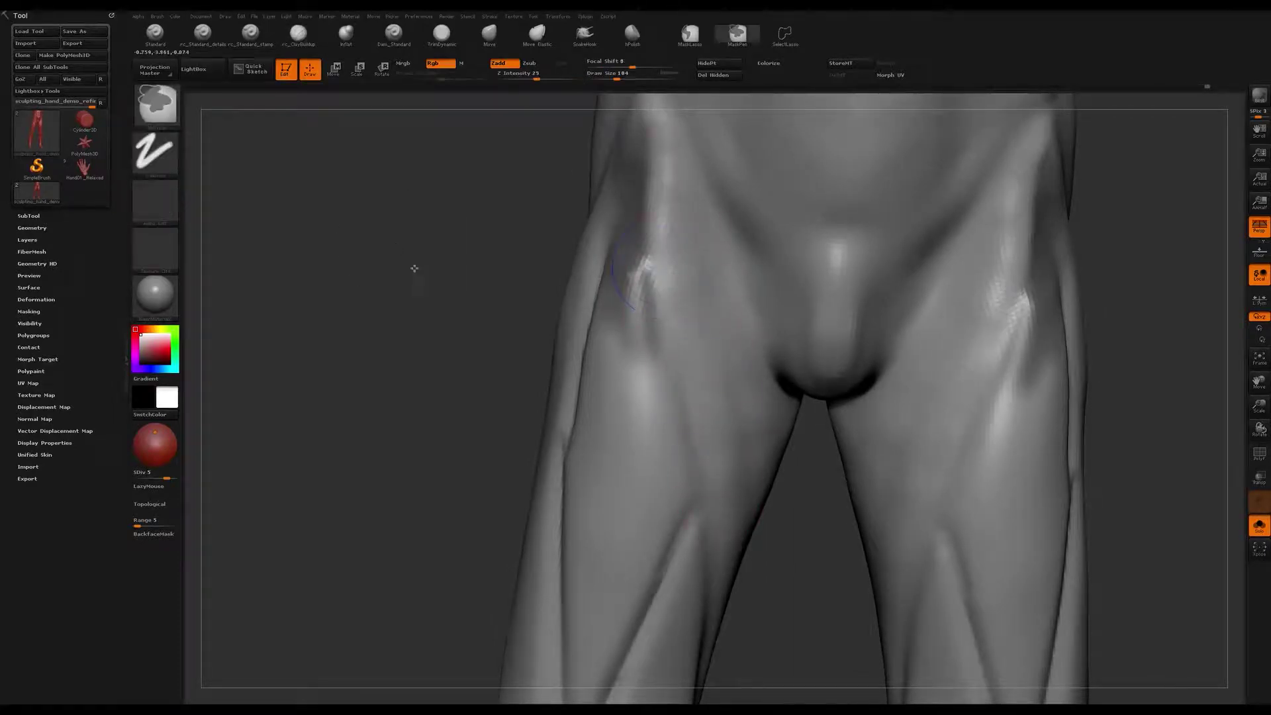
Step: Smooth the new muscle transition on the upper front thigh below the hip point
{"action": "right_click_drag", "start_coordinate": [414, 268], "coordinate": [536, 306]}
{"action": "mouse_move", "coordinate": [613, 277]}
{"action": "left_mouse_down", "text": "shift"}
{"action": "mouse_move", "coordinate": [610, 288]}
{"action": "mouse_move", "coordinate": [620, 251]}
{"action": "left_mouse_up", "text": "shift"}
{"action": "mouse_move", "coordinate": [621, 250]}
{"action": "right_mouse_down"}
{"action": "mouse_move", "coordinate": [688, 232]}
{"action": "mouse_move", "coordinate": [695, 211]}
{"action": "right_mouse_up"}
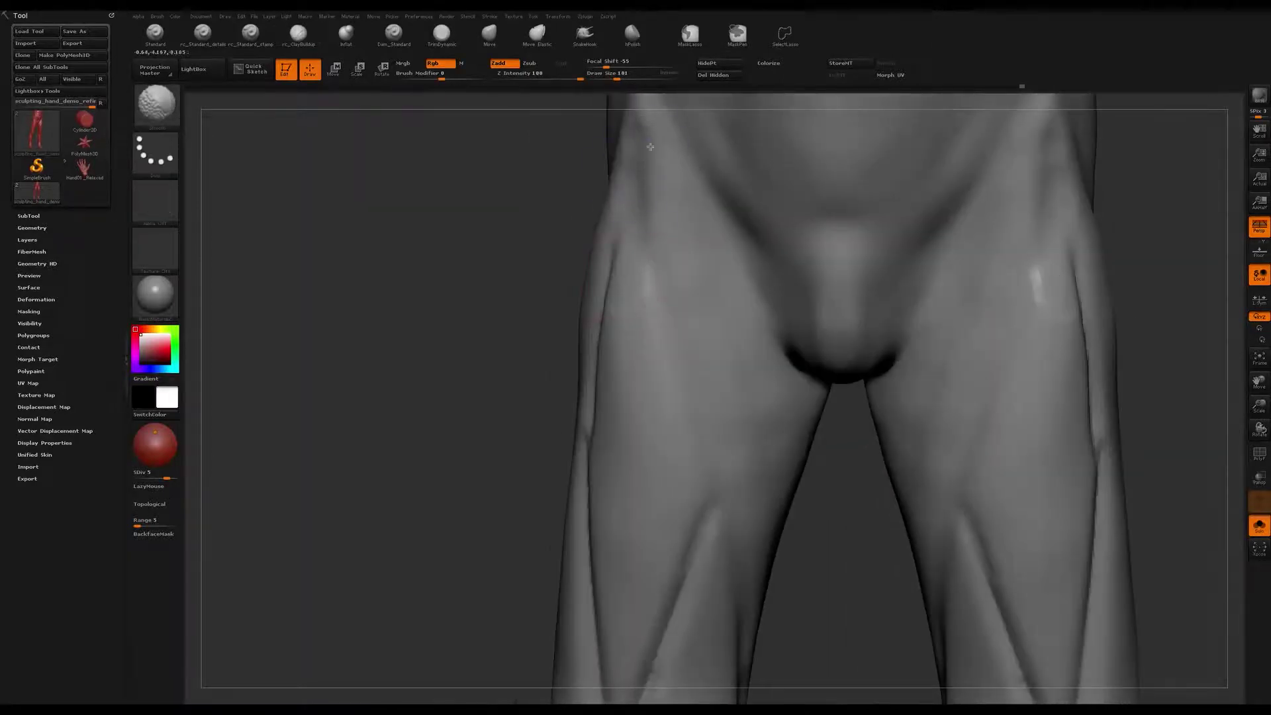
{"action": "right_click_drag", "start_coordinate": [649, 145], "coordinate": [612, 159]}
{"action": "right_click_drag", "start_coordinate": [649, 276], "coordinate": [610, 285]}
{"action": "mouse_move", "coordinate": [634, 229]}
{"action": "right_mouse_down"}
{"action": "mouse_move", "coordinate": [624, 298]}
{"action": "mouse_move", "coordinate": [593, 315]}
{"action": "mouse_move", "coordinate": [662, 258]}
{"action": "mouse_move", "coordinate": [652, 207]}
{"action": "right_mouse_up"}
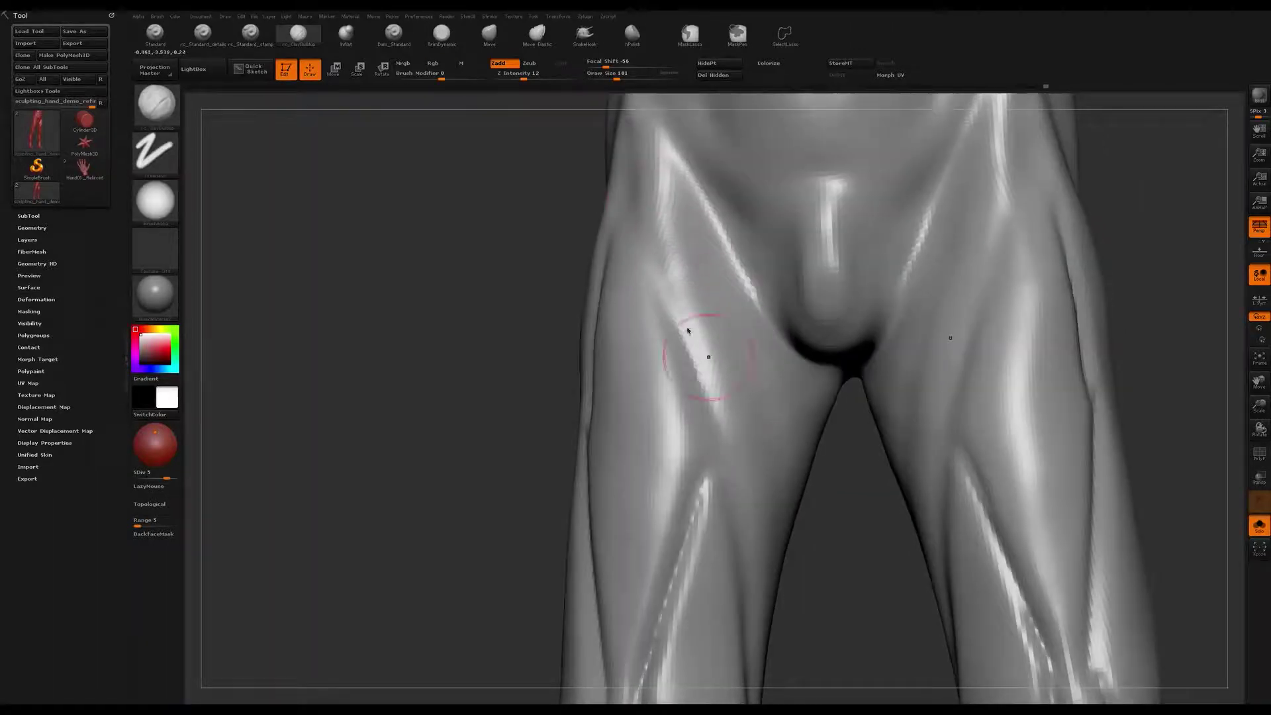
Step: Build up the diagonal muscle band and the adjoining front thigh muscle in clay, and blend their upper ends
{"action": "right_click_drag", "start_coordinate": [689, 329], "coordinate": [701, 351]}
{"action": "mouse_move", "coordinate": [687, 303]}
{"action": "right_mouse_down"}
{"action": "mouse_move", "coordinate": [669, 402]}
{"action": "mouse_move", "coordinate": [681, 383]}
{"action": "mouse_move", "coordinate": [666, 397]}
{"action": "mouse_move", "coordinate": [661, 340]}
{"action": "mouse_move", "coordinate": [717, 418]}
{"action": "right_mouse_up"}
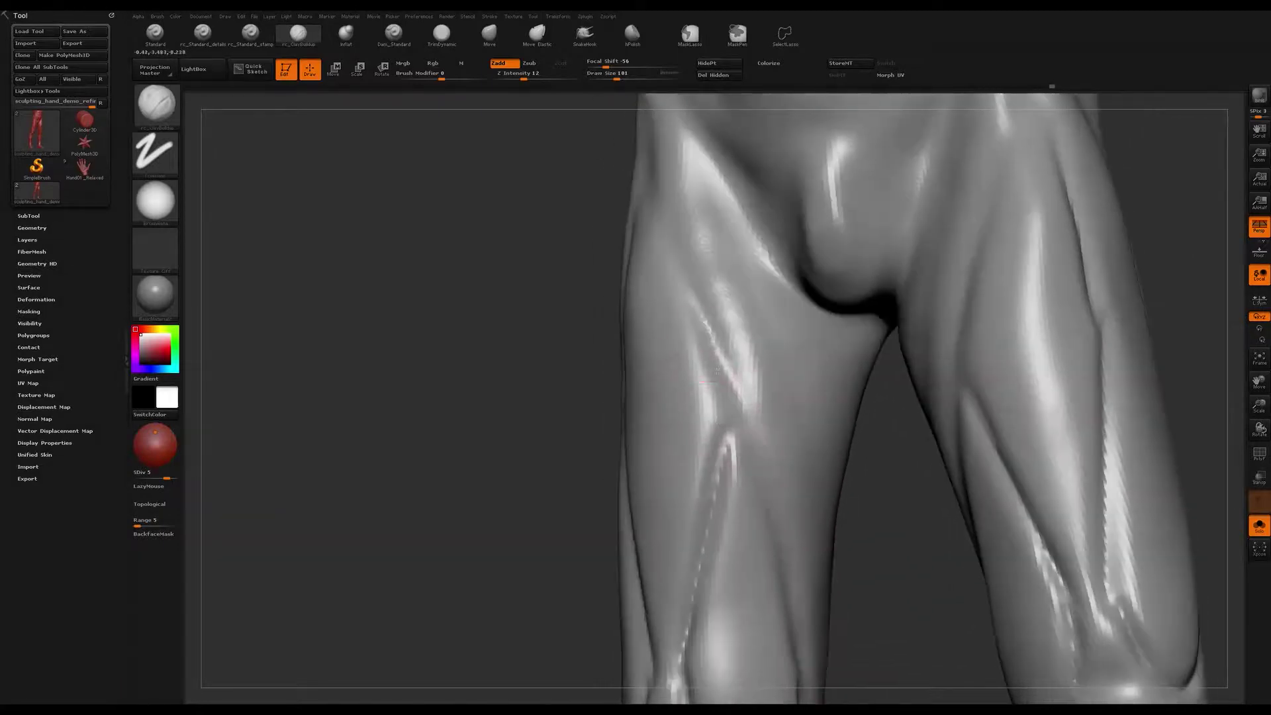
{"action": "mouse_move", "coordinate": [683, 377]}
{"action": "right_mouse_down"}
{"action": "mouse_move", "coordinate": [682, 326]}
{"action": "mouse_move", "coordinate": [696, 368]}
{"action": "right_mouse_up"}
{"action": "mouse_move", "coordinate": [699, 372]}
{"action": "left_mouse_down"}
{"action": "mouse_move", "coordinate": [704, 390]}
{"action": "mouse_move", "coordinate": [695, 356]}
{"action": "left_mouse_up"}
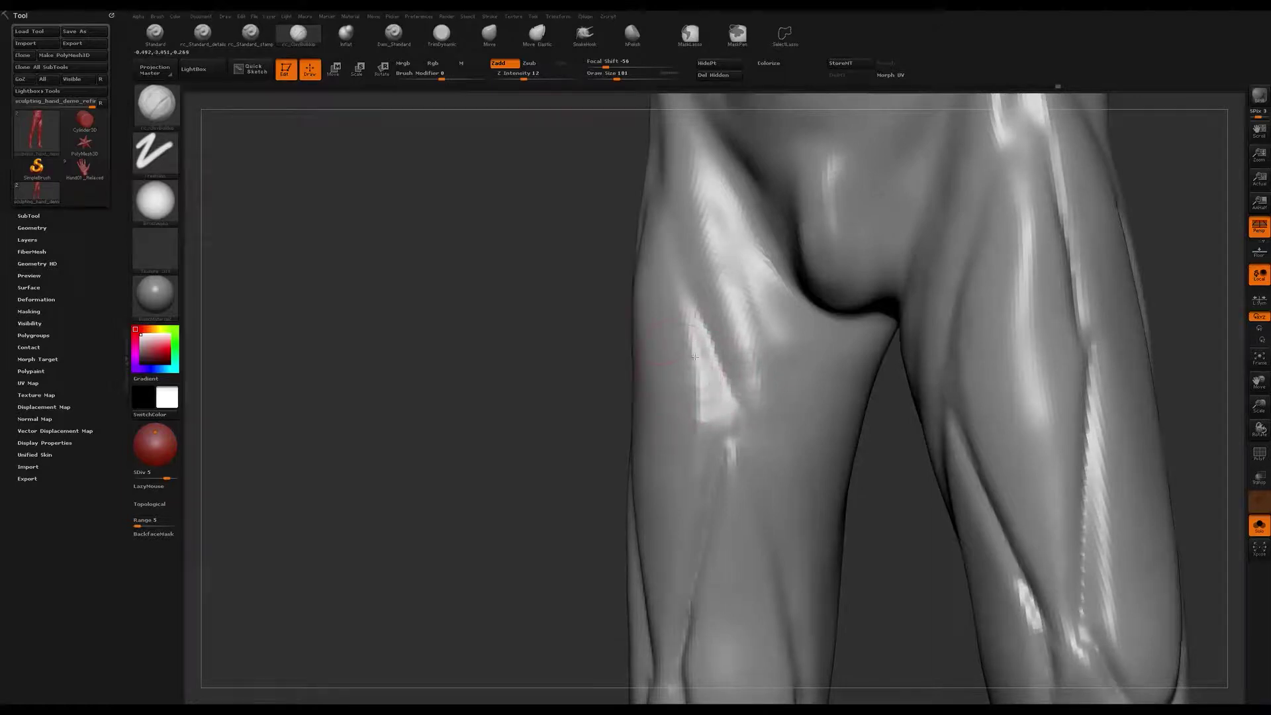
{"action": "right_click_drag", "start_coordinate": [659, 308], "coordinate": [674, 288]}
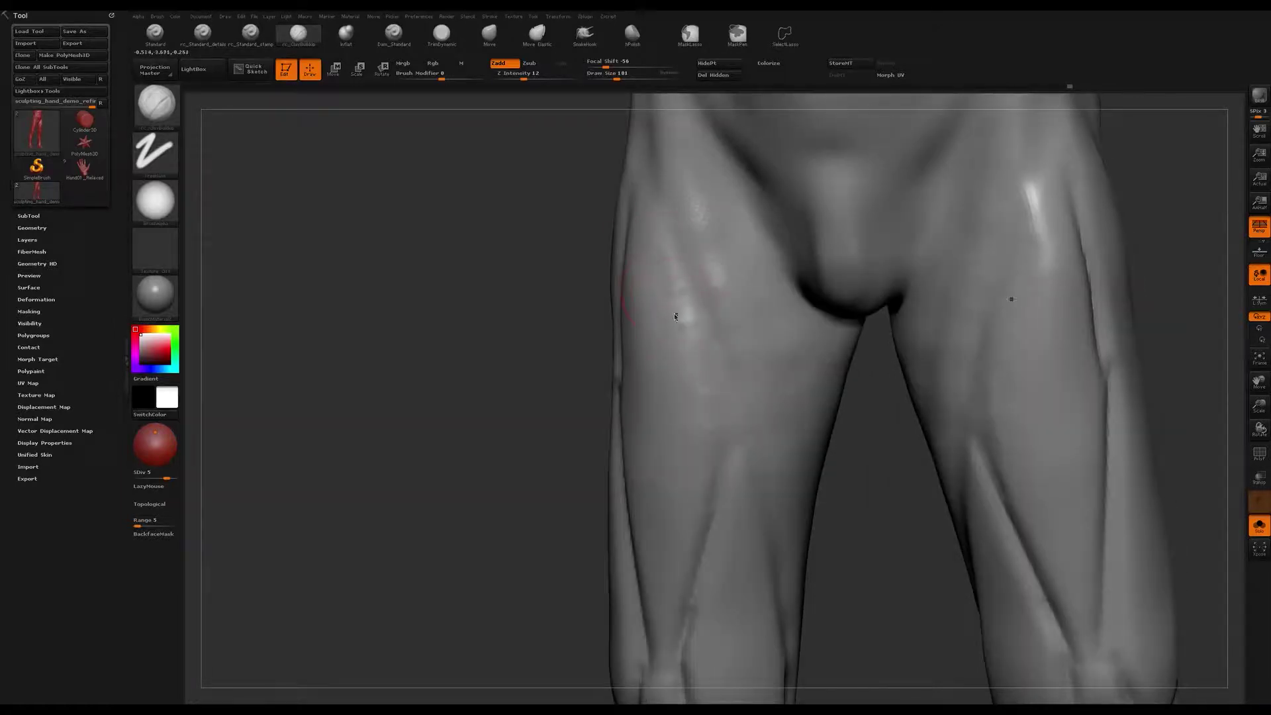
{"action": "left_click_drag", "start_coordinate": [684, 352], "coordinate": [687, 366]}
{"action": "right_click_drag", "start_coordinate": [716, 347], "coordinate": [685, 331]}
{"action": "left_click_drag", "start_coordinate": [649, 263], "coordinate": [655, 229]}
{"action": "right_click_drag", "start_coordinate": [656, 229], "coordinate": [652, 229], "text": "shift"}
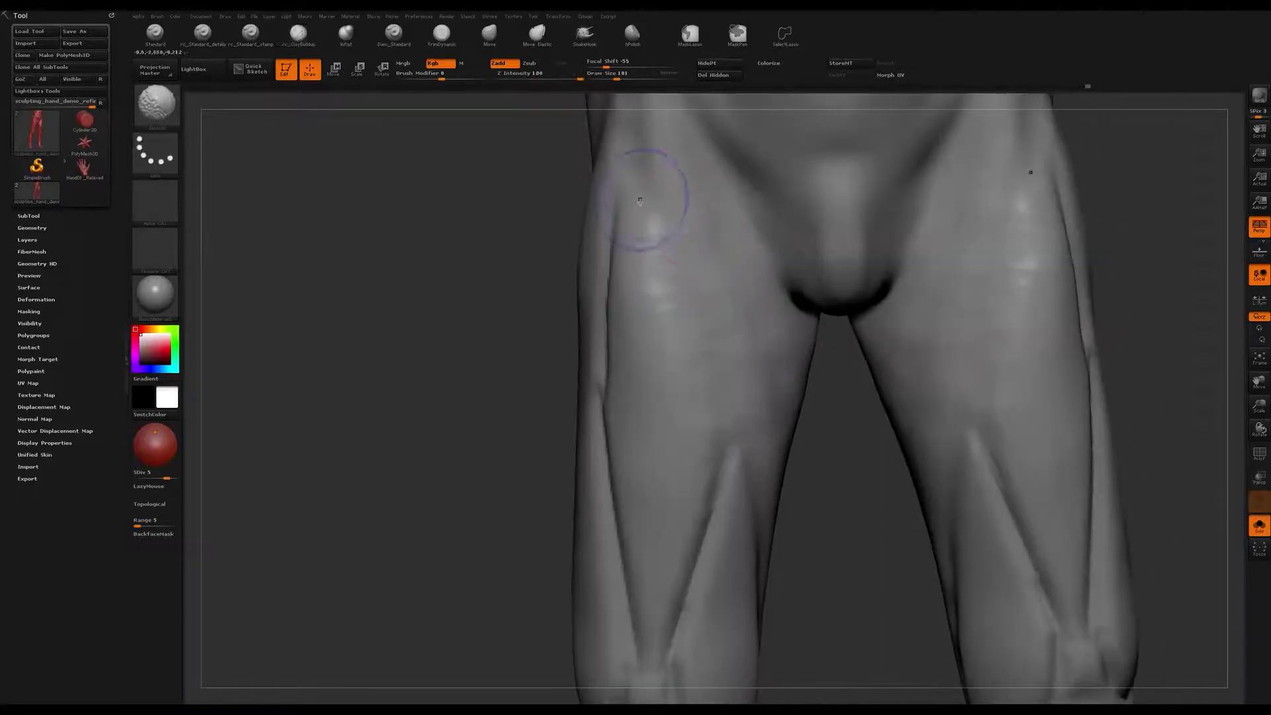
Step: Add volume to the middle of the front thigh and soften the inner muscle border above the knee
{"action": "right_click_drag", "start_coordinate": [672, 358], "coordinate": [718, 371]}
{"action": "left_click_drag", "start_coordinate": [717, 372], "coordinate": [733, 349]}
{"action": "mouse_move", "coordinate": [733, 350]}
{"action": "right_mouse_down"}
{"action": "mouse_move", "coordinate": [708, 321]}
{"action": "mouse_move", "coordinate": [656, 437]}
{"action": "right_mouse_up"}
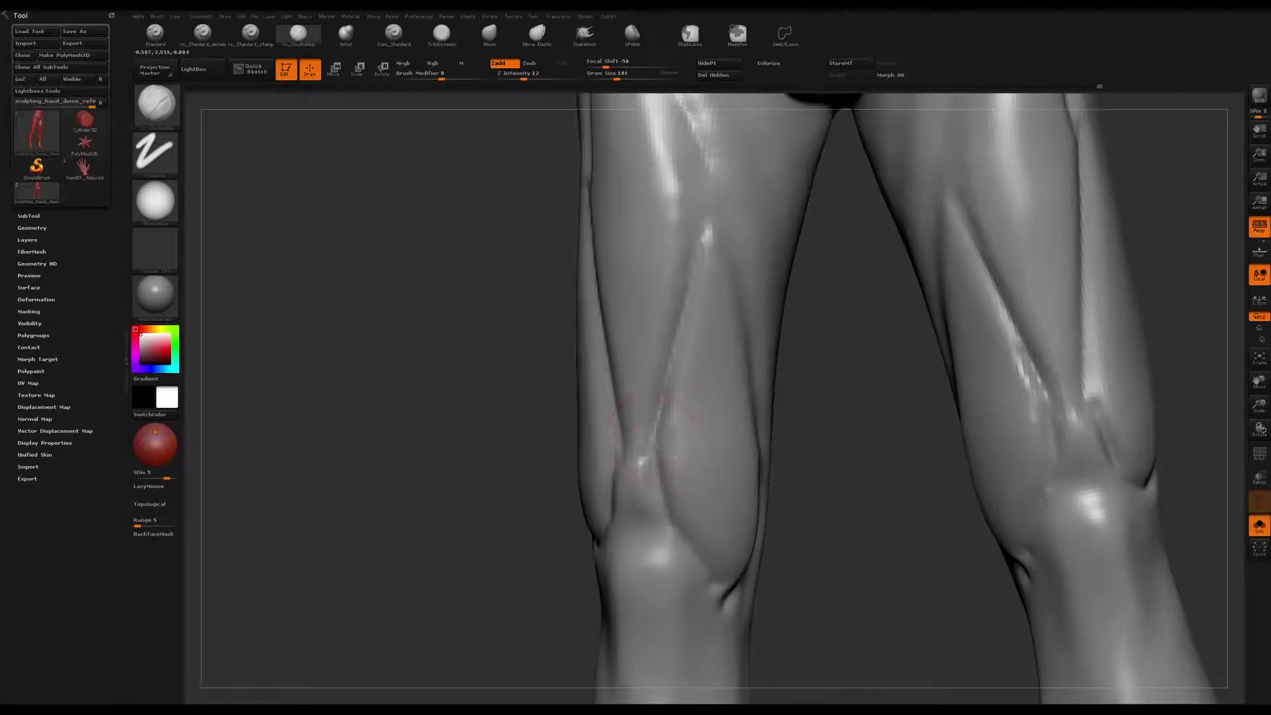
{"action": "mouse_move", "coordinate": [721, 247]}
{"action": "right_mouse_down"}
{"action": "mouse_move", "coordinate": [737, 271]}
{"action": "mouse_move", "coordinate": [675, 240]}
{"action": "mouse_move", "coordinate": [845, 244]}
{"action": "right_mouse_up"}
{"action": "key", "text": "b"}
{"action": "key", "text": "s"}
{"action": "key", "text": "t"}
{"action": "right_click_drag", "start_coordinate": [880, 137], "coordinate": [669, 198]}
{"action": "left_click_drag", "start_coordinate": [702, 212], "coordinate": [698, 265], "text": "shift"}
{"action": "right_click_drag", "start_coordinate": [701, 259], "coordinate": [748, 272]}
Step: Build up the inner front thigh above the teardrop-shaped muscle with the ClayBuildup brush
{"action": "left_click", "coordinate": [298, 35]}
{"action": "mouse_move", "coordinate": [716, 323]}
{"action": "right_mouse_down"}
{"action": "mouse_move", "coordinate": [699, 289]}
{"action": "mouse_move", "coordinate": [680, 324]}
{"action": "right_mouse_up"}
{"action": "left_click_drag", "start_coordinate": [665, 358], "coordinate": [676, 265], "text": "shift"}
{"action": "right_click_drag", "start_coordinate": [679, 278], "coordinate": [698, 311]}
{"action": "key", "text": "s"}
{"action": "mouse_move", "coordinate": [695, 319]}
{"action": "left_mouse_down"}
{"action": "mouse_move", "coordinate": [683, 319]}
{"action": "mouse_move", "coordinate": [705, 241]}
{"action": "left_mouse_up"}
{"action": "right_click_drag", "start_coordinate": [705, 241], "coordinate": [717, 232]}
Step: Add more clay higher up the inner front thigh and smooth it into the surrounding muscles
{"action": "key", "text": "s"}
{"action": "left_click_drag", "start_coordinate": [711, 230], "coordinate": [707, 157]}
{"action": "left_click_drag", "start_coordinate": [746, 255], "coordinate": [747, 260]}
{"action": "mouse_move", "coordinate": [698, 184]}
{"action": "left_mouse_down"}
{"action": "mouse_move", "coordinate": [722, 225]}
{"action": "mouse_move", "coordinate": [734, 199]}
{"action": "left_mouse_up"}
{"action": "left_click_drag", "start_coordinate": [733, 199], "coordinate": [717, 302], "text": "shift"}
{"action": "right_click_drag", "start_coordinate": [718, 302], "coordinate": [686, 303]}
{"action": "left_click_drag", "start_coordinate": [689, 285], "coordinate": [698, 346], "text": "shift"}
Step: Blend the surface of the teardrop-shaped muscle and its border above the knee using a larger brush
{"action": "right_click_drag", "start_coordinate": [698, 346], "coordinate": [655, 426]}
{"action": "key", "text": "s"}
{"action": "left_click_drag", "start_coordinate": [657, 440], "coordinate": [668, 440]}
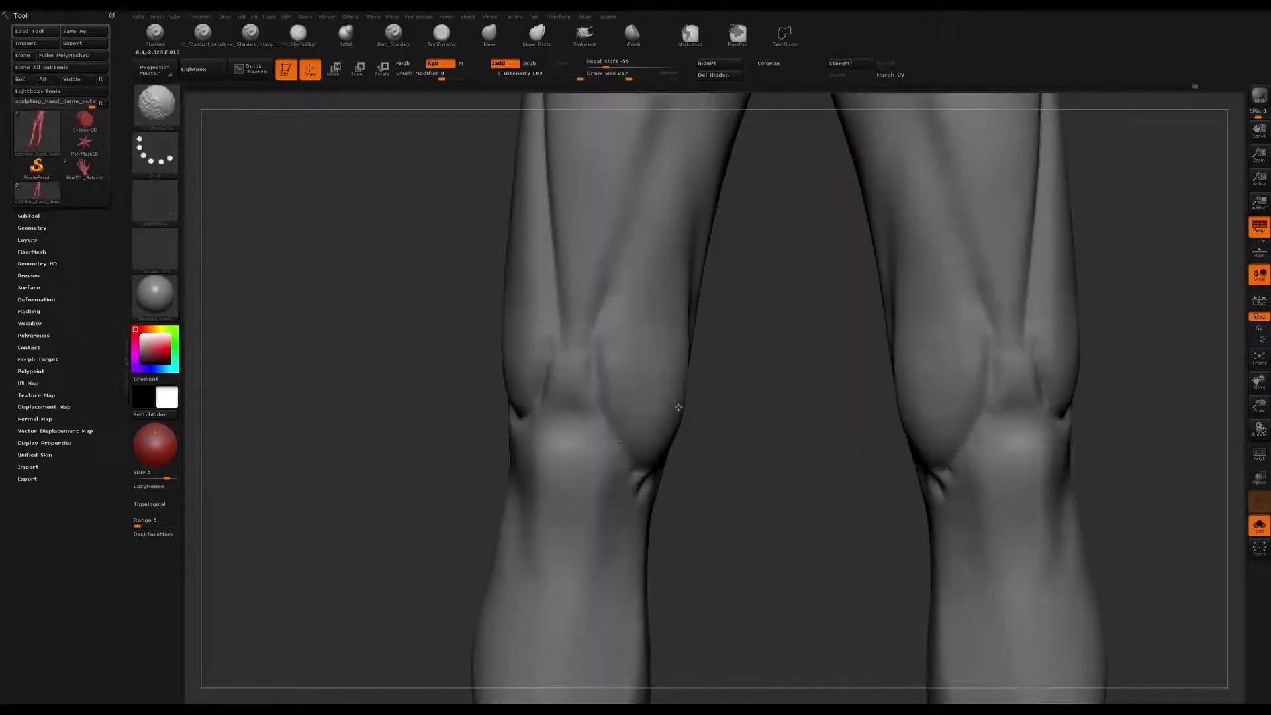
{"action": "key", "text": "s"}
{"action": "left_click_drag", "start_coordinate": [667, 389], "coordinate": [658, 389]}
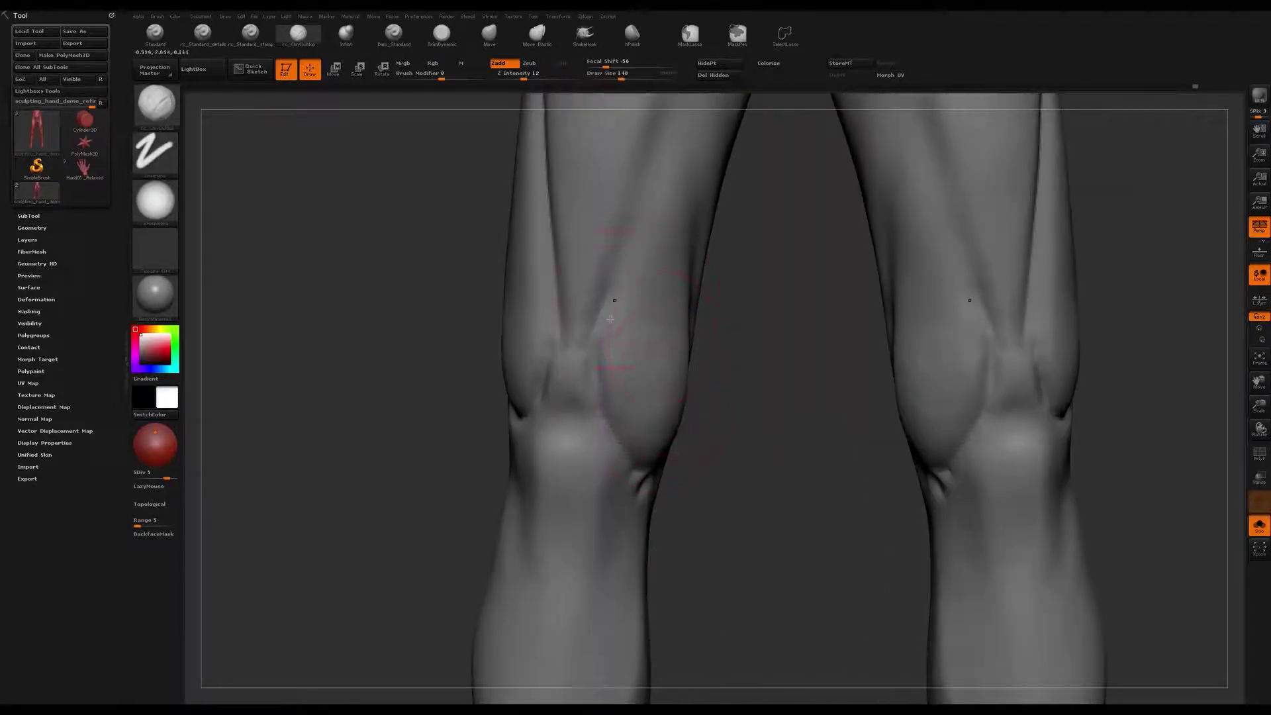
{"action": "right_click_drag", "start_coordinate": [687, 356], "coordinate": [675, 342], "text": "alt"}
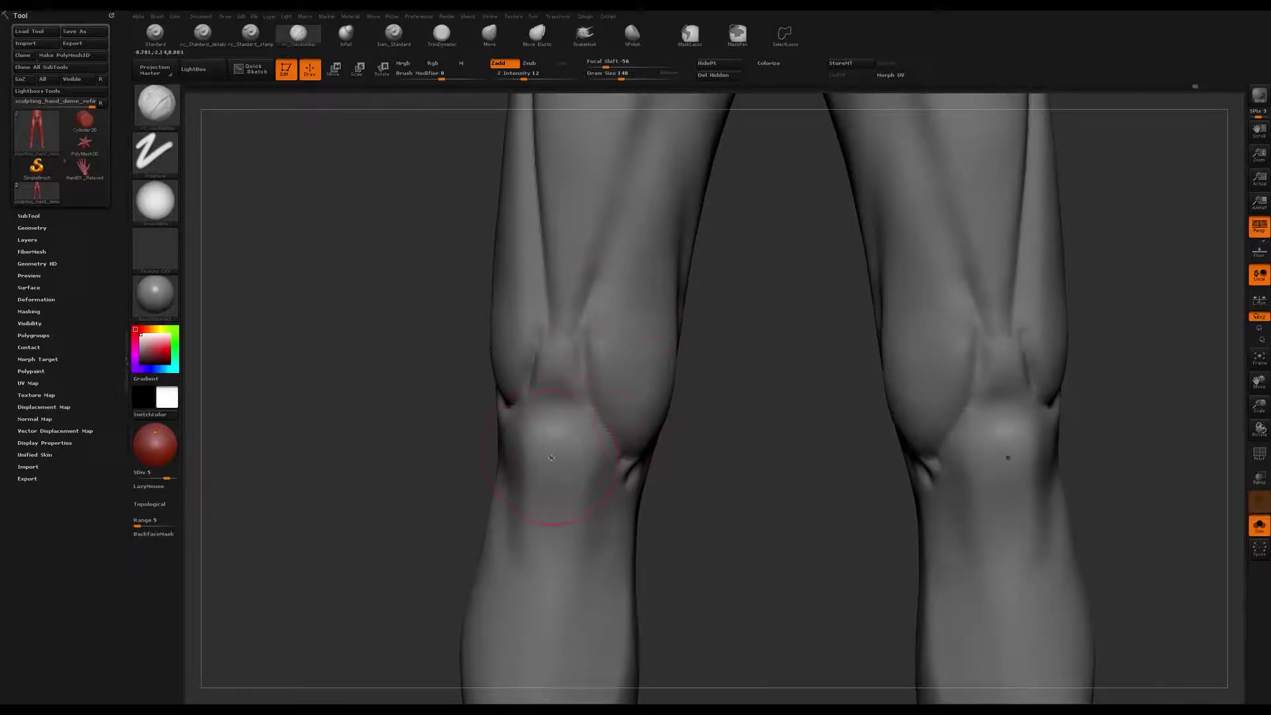
Step: Mask a band across the kneecap and lay a transpose line between the lower ends of the outer and inner thigh muscles
{"action": "mouse_move", "coordinate": [537, 439]}
{"action": "left_mouse_down", "text": "shift"}
{"action": "mouse_move", "coordinate": [576, 445]}
{"action": "mouse_move", "coordinate": [525, 449]}
{"action": "mouse_move", "coordinate": [622, 430]}
{"action": "left_mouse_up", "text": "shift"}
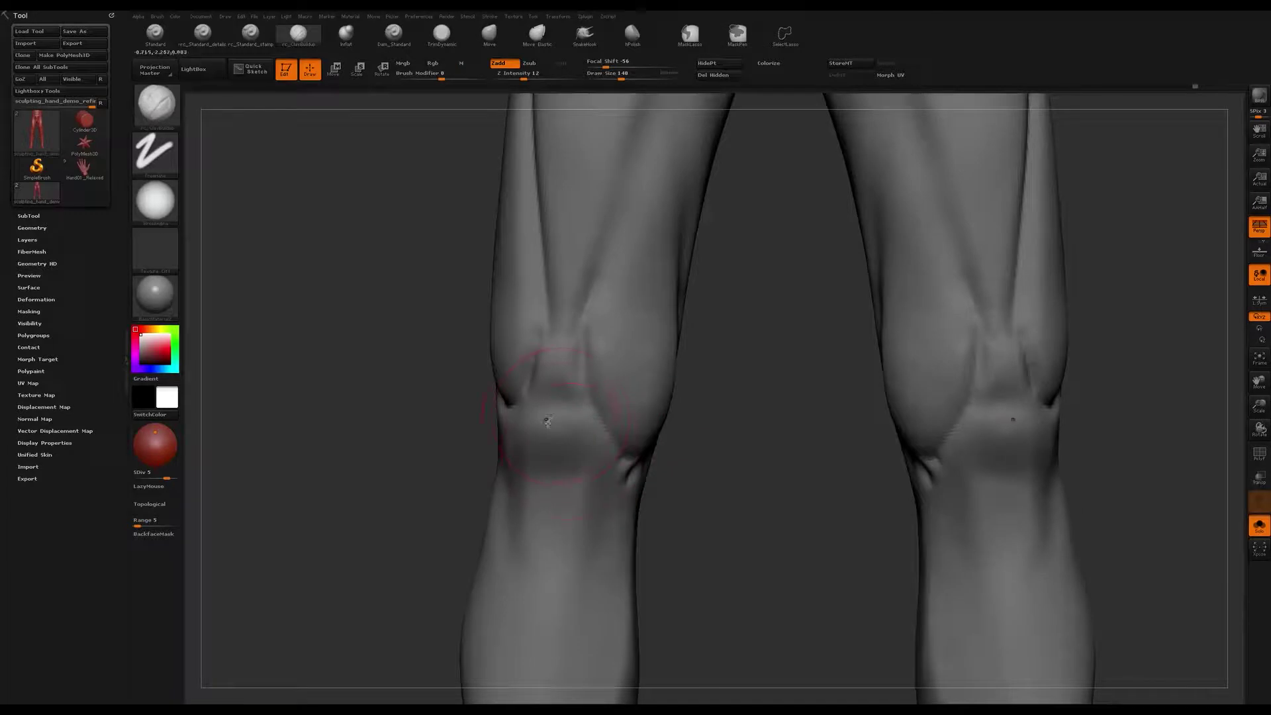
{"action": "right_click_drag", "start_coordinate": [772, 426], "coordinate": [768, 427]}
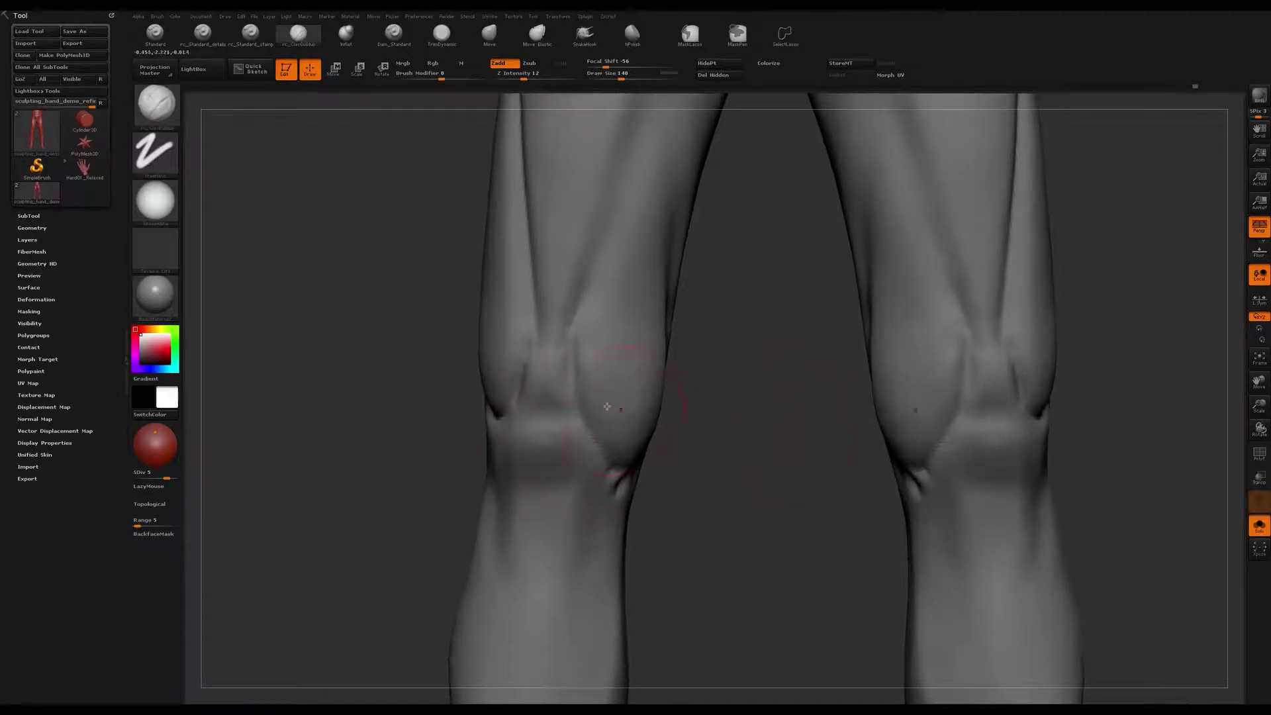
{"action": "key", "text": "w"}
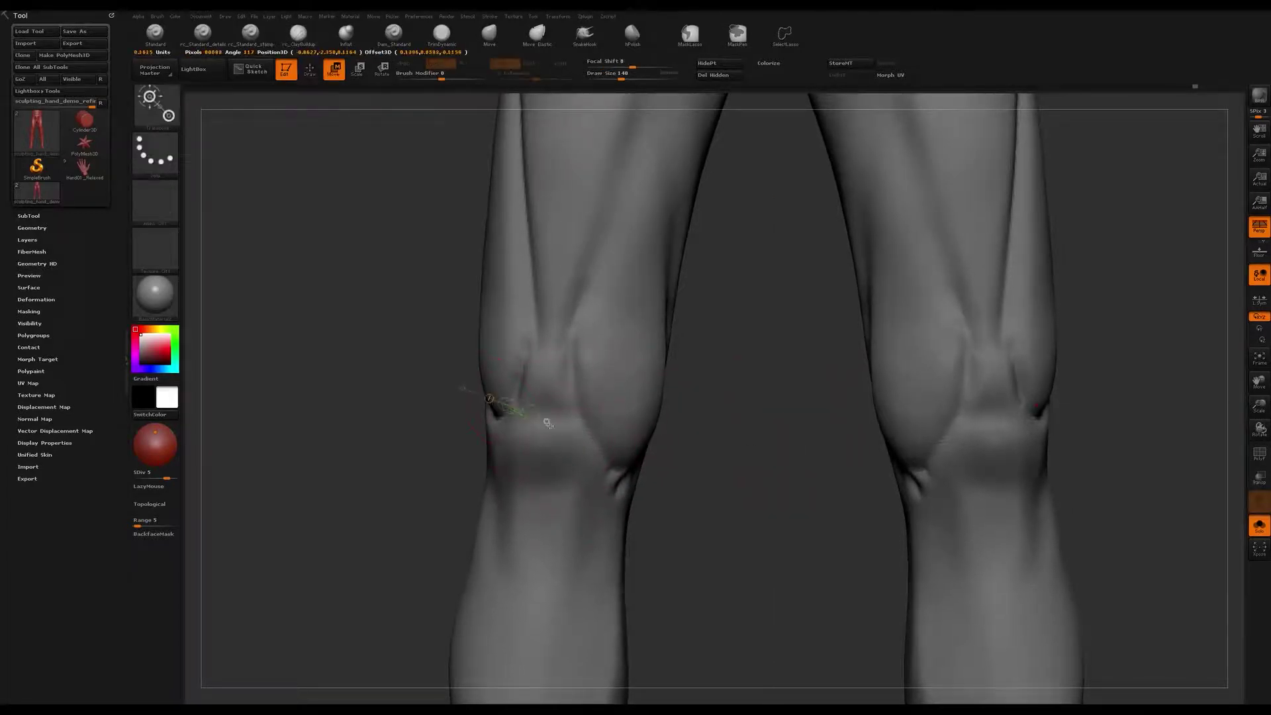
{"action": "left_click_drag", "start_coordinate": [489, 398], "coordinate": [626, 473]}
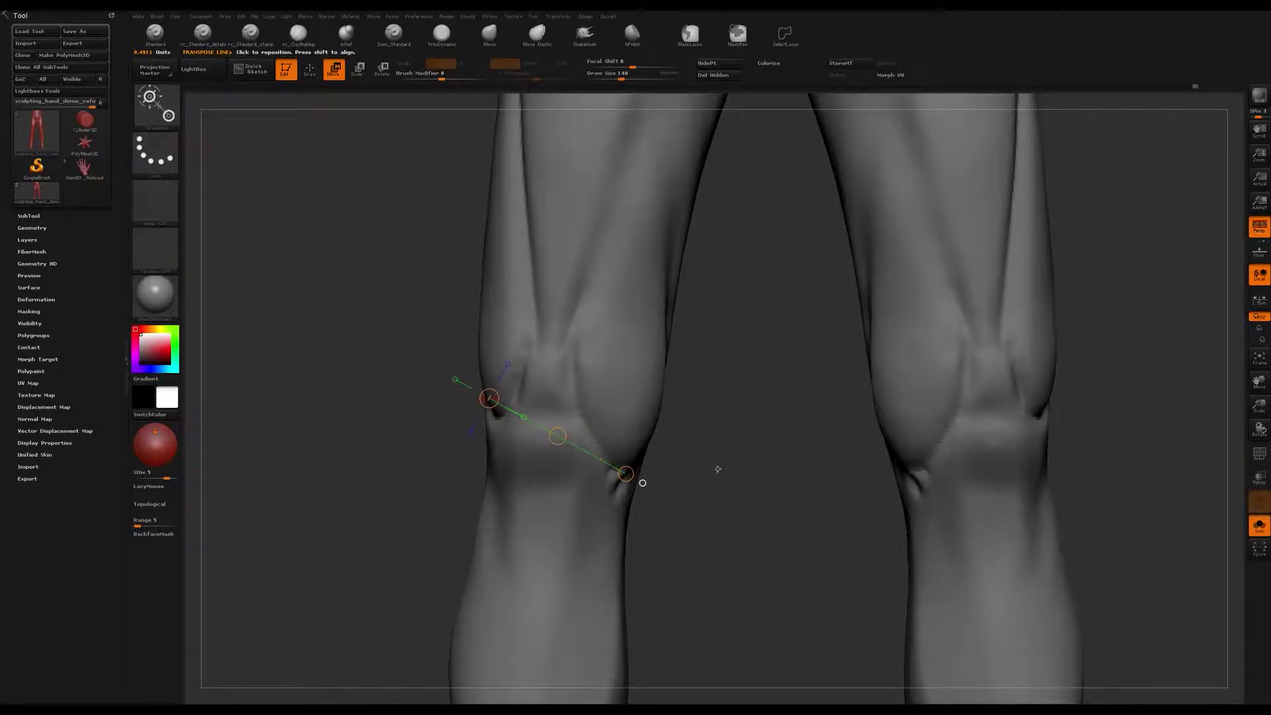
{"action": "key", "text": "q"}
Step: Clear the kneecap mask and add clay at the lower tip of the teardrop-shaped muscle with a smaller brush
{"action": "mouse_move", "coordinate": [760, 468]}
{"action": "left_mouse_down"}
{"action": "mouse_move", "coordinate": [706, 445]}
{"action": "mouse_move", "coordinate": [720, 446]}
{"action": "left_mouse_up"}
{"action": "key", "text": "s"}
{"action": "left_click_drag", "start_coordinate": [584, 435], "coordinate": [576, 434]}
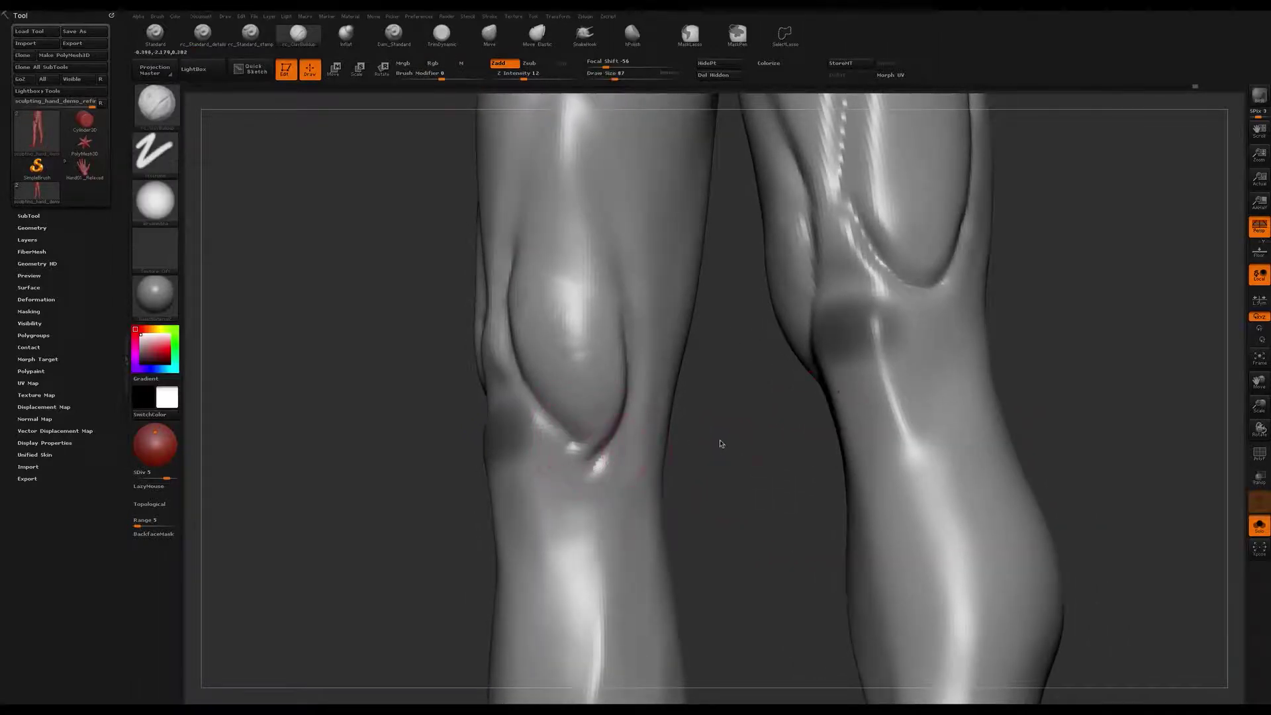
{"action": "left_click_drag", "start_coordinate": [723, 437], "coordinate": [741, 457], "text": "ctrl"}
{"action": "left_click_drag", "start_coordinate": [572, 445], "coordinate": [587, 448]}
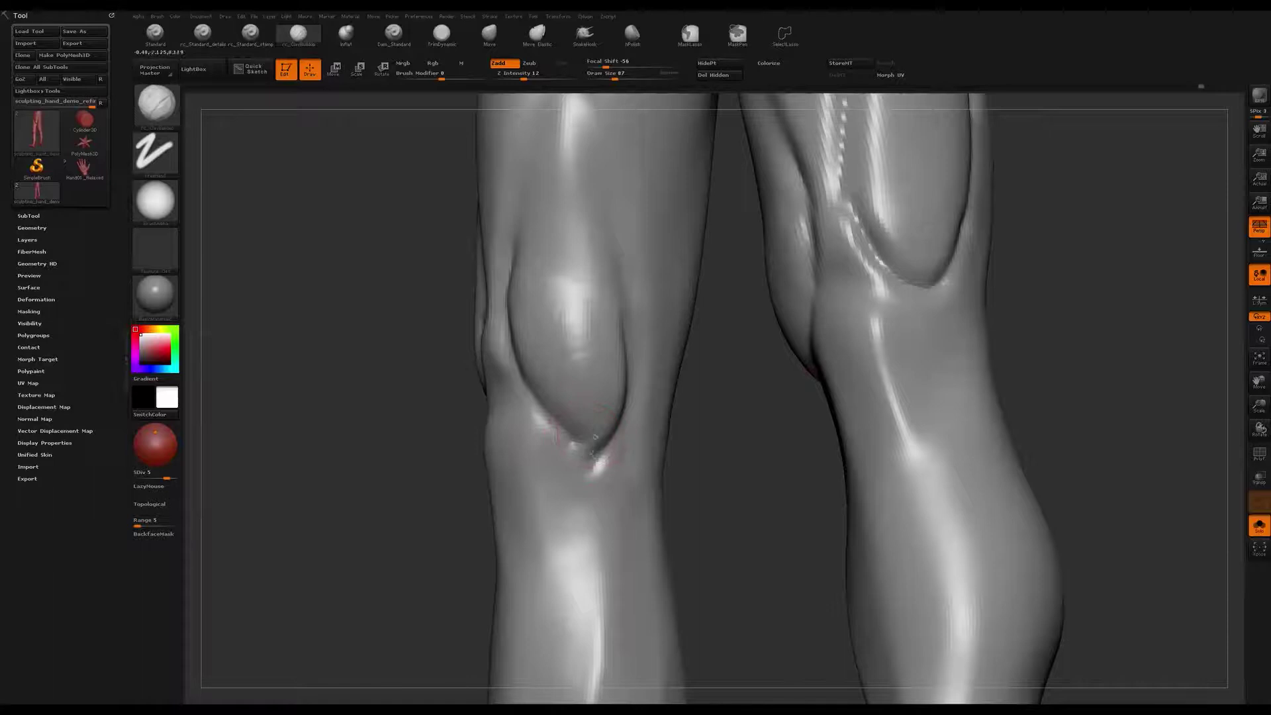
Step: Refine the clay between the kneecap and the lower edge of the teardrop-shaped muscle on the inner knee
{"action": "right_click_drag", "start_coordinate": [596, 398], "coordinate": [605, 419]}
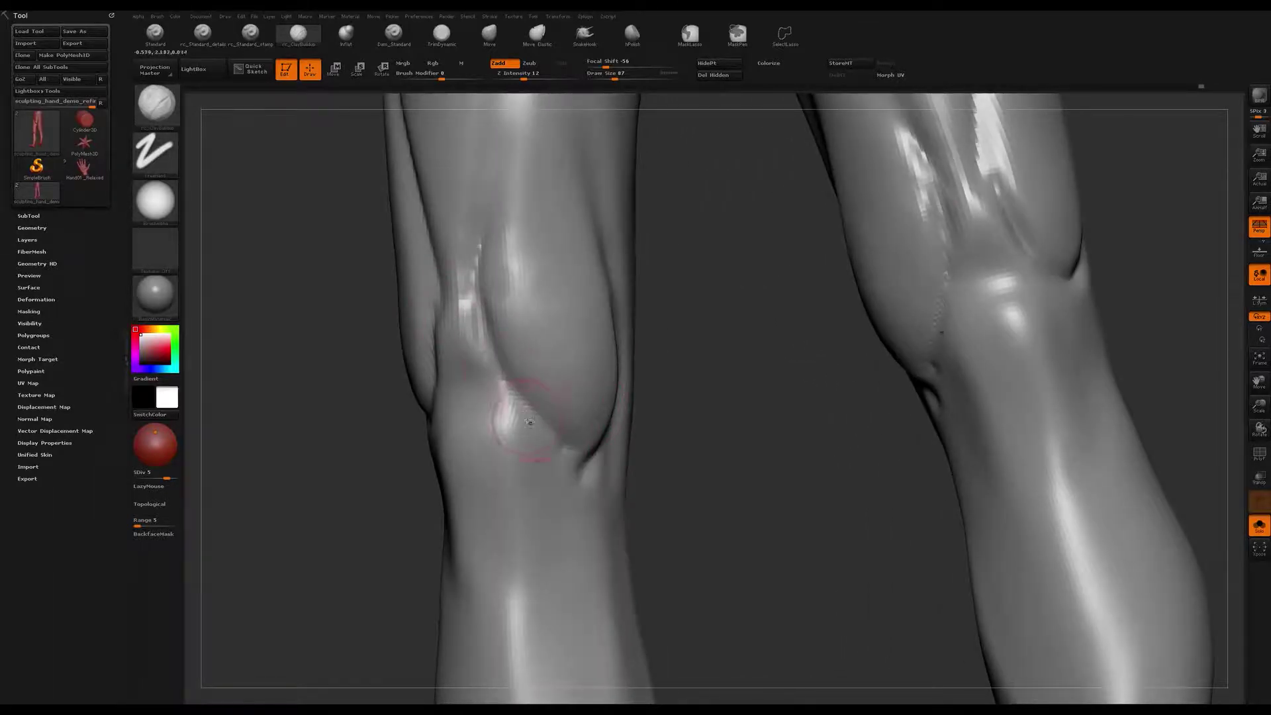
{"action": "mouse_move", "coordinate": [546, 440]}
{"action": "right_mouse_down"}
{"action": "mouse_move", "coordinate": [589, 450]}
{"action": "mouse_move", "coordinate": [560, 440]}
{"action": "right_mouse_up"}
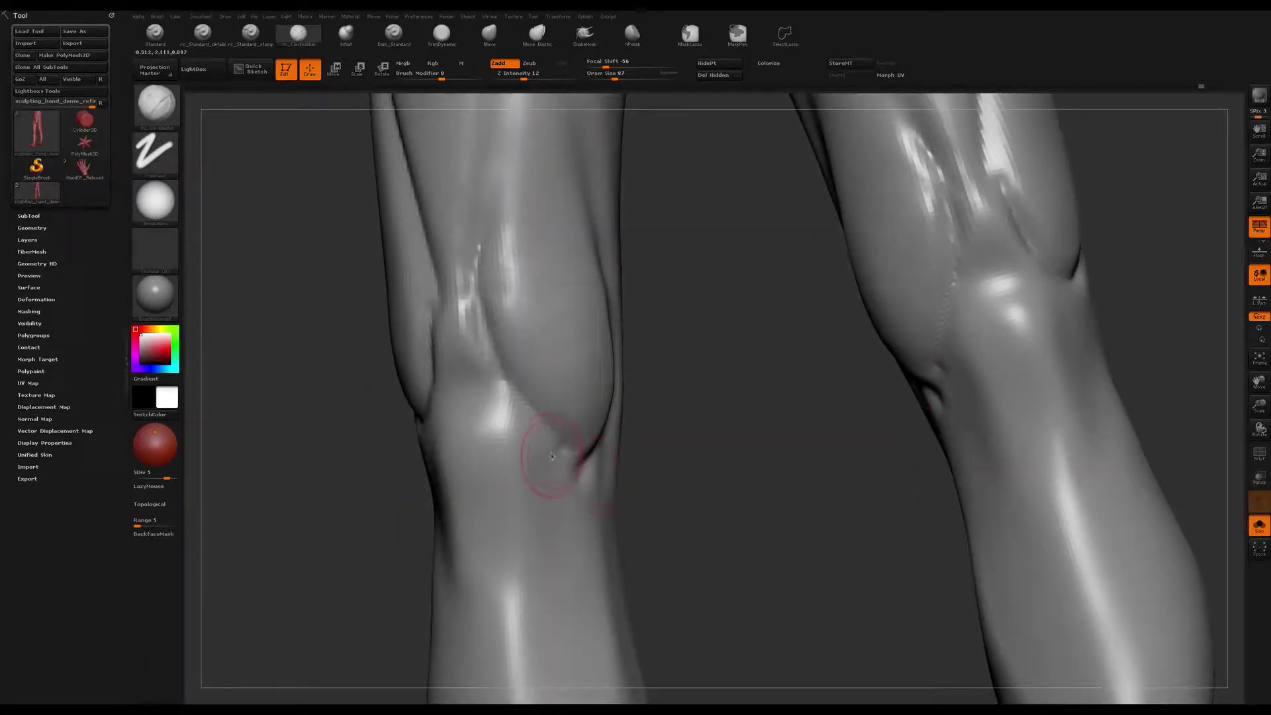
{"action": "right_click_drag", "start_coordinate": [521, 477], "coordinate": [542, 466]}
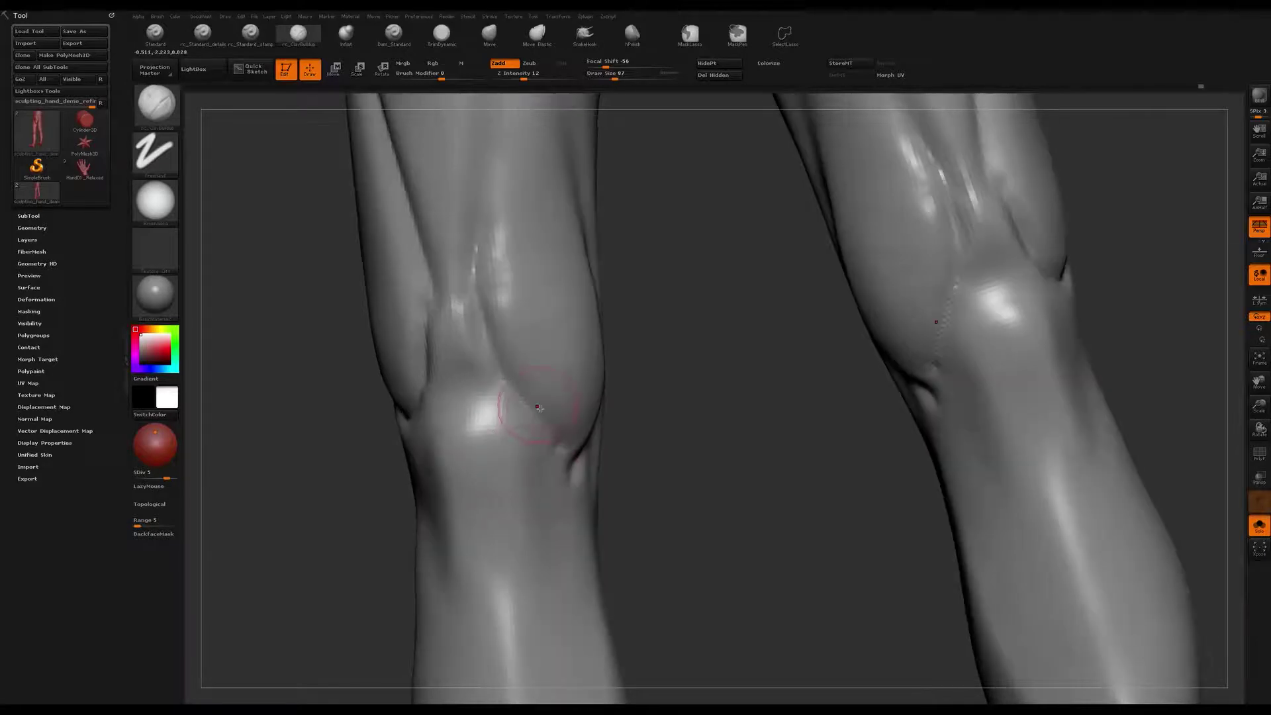
{"action": "right_click_drag", "start_coordinate": [528, 570], "coordinate": [511, 547]}
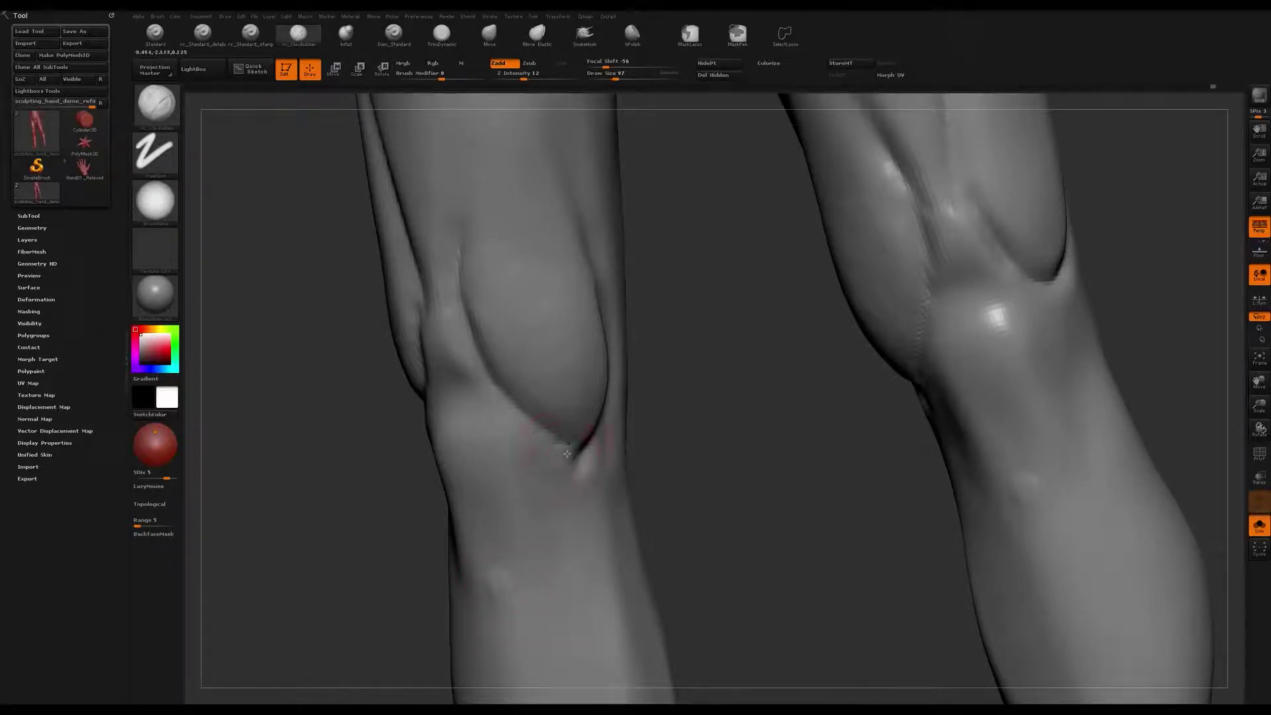
{"action": "right_click_drag", "start_coordinate": [557, 428], "coordinate": [593, 430]}
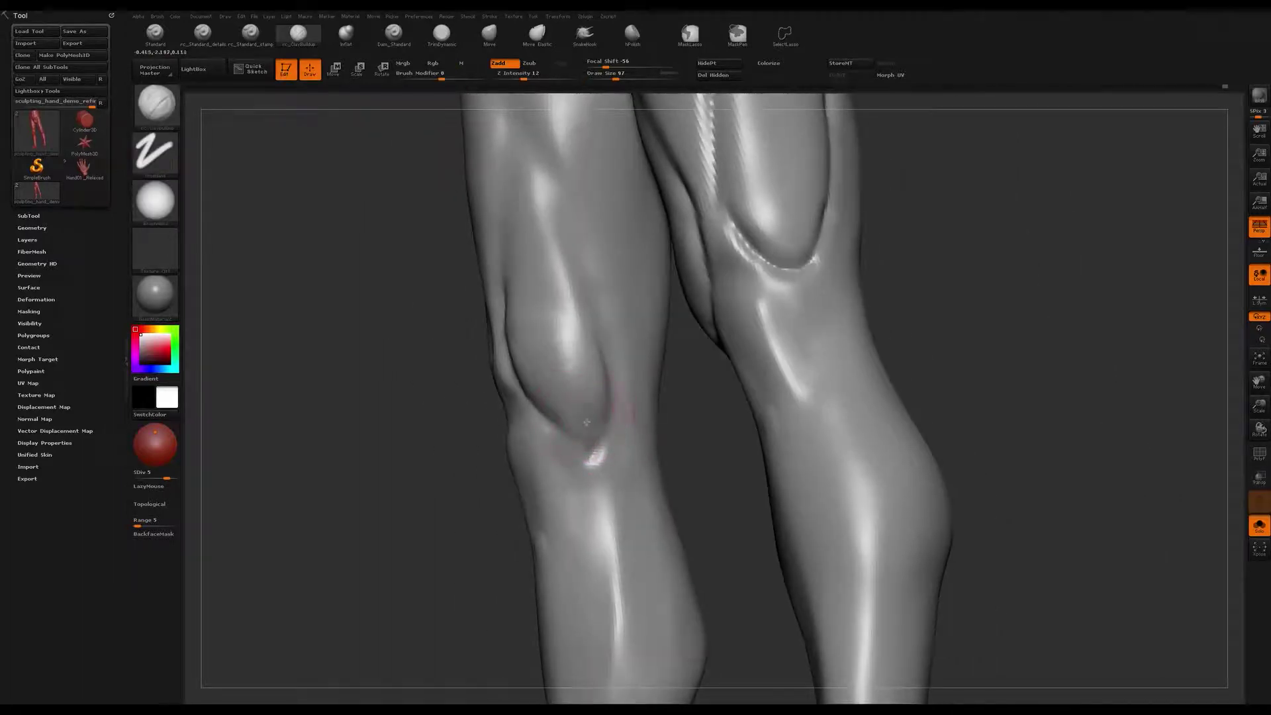
Step: Fill out the inner thigh above the teardrop-shaped muscle and smooth both of the muscle's side borders
{"action": "right_click_drag", "start_coordinate": [567, 329], "coordinate": [551, 383]}
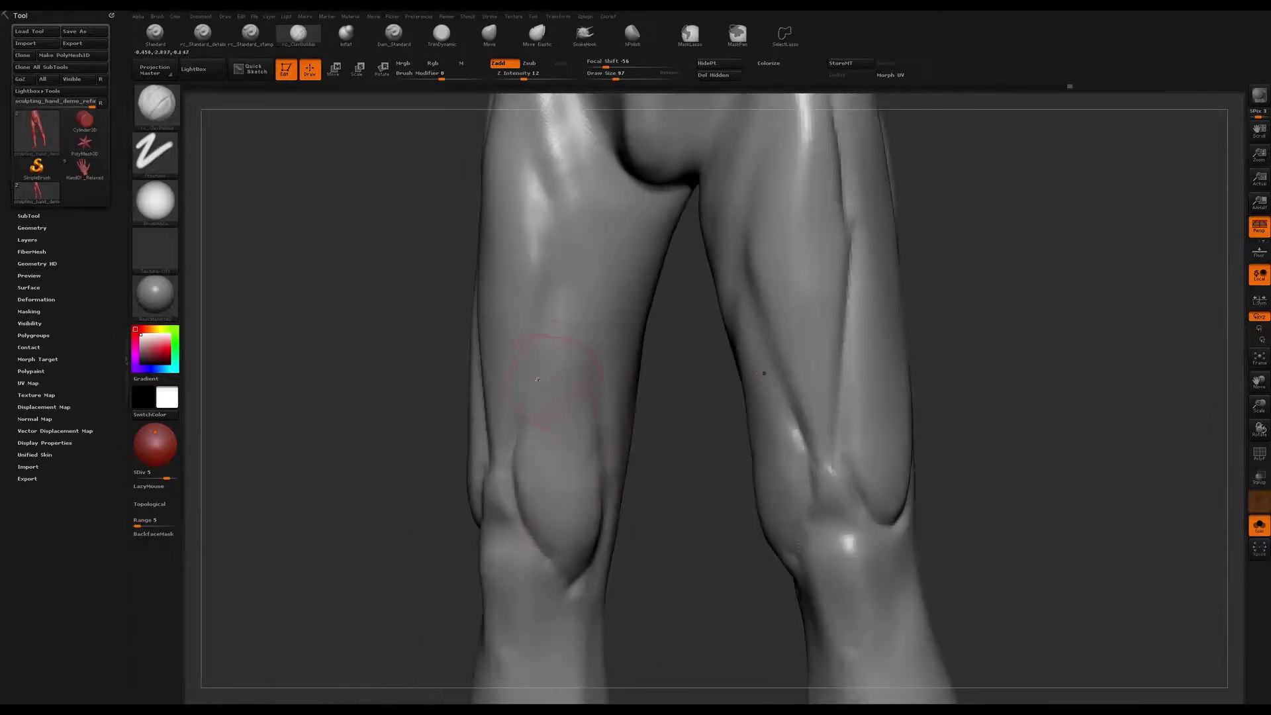
{"action": "right_click_drag", "start_coordinate": [570, 312], "coordinate": [658, 366]}
{"action": "right_click_drag", "start_coordinate": [662, 286], "coordinate": [615, 337]}
{"action": "mouse_move", "coordinate": [653, 400]}
{"action": "right_mouse_down"}
{"action": "mouse_move", "coordinate": [678, 437]}
{"action": "mouse_move", "coordinate": [644, 434]}
{"action": "mouse_move", "coordinate": [638, 508]}
{"action": "right_mouse_up"}
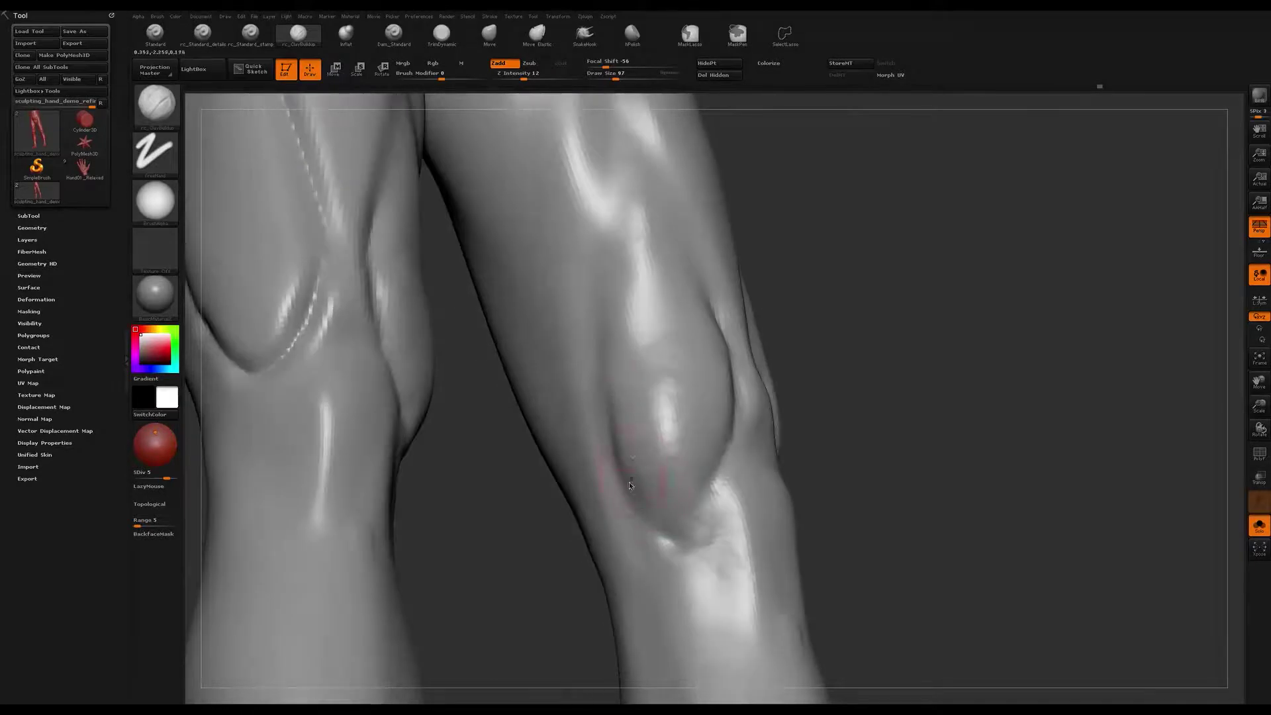
{"action": "left_click_drag", "start_coordinate": [640, 505], "coordinate": [630, 464], "text": "shift"}
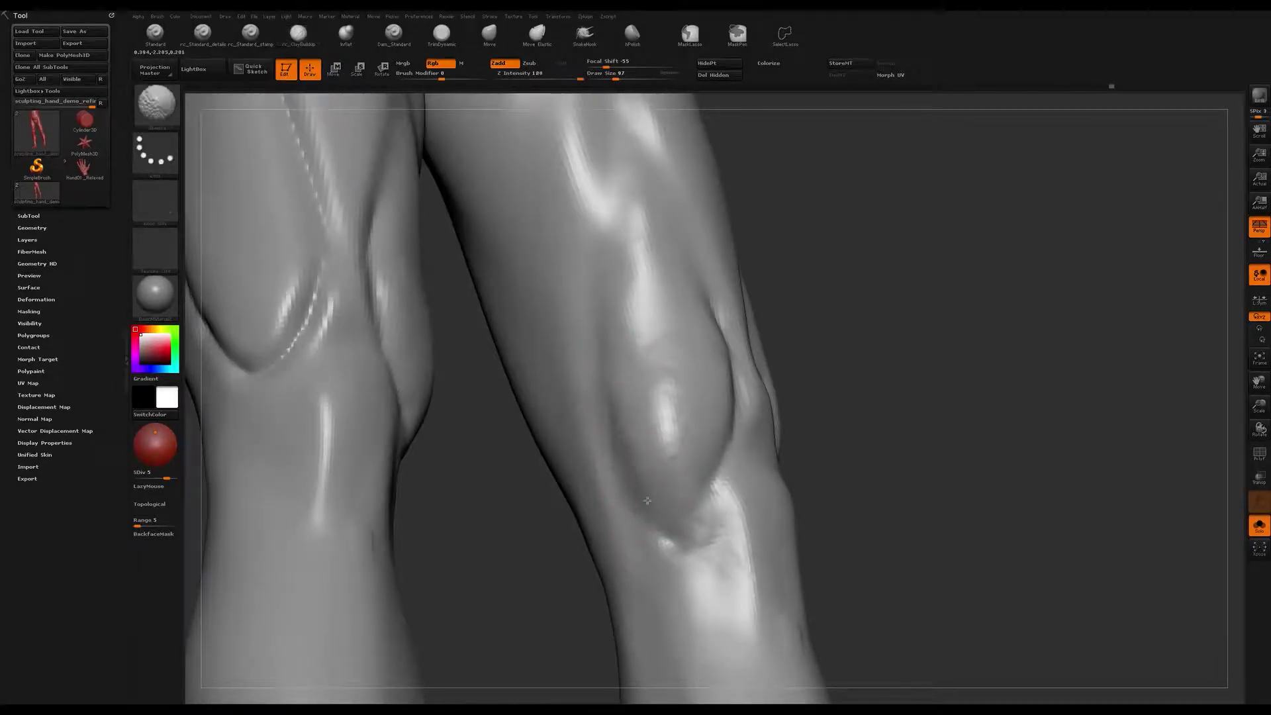
{"action": "left_click_drag", "start_coordinate": [709, 319], "coordinate": [731, 408], "text": "shift"}
Step: Build up the middle of the front thigh with clay strokes and smooth them into the muscle band
{"action": "right_click_drag", "start_coordinate": [731, 407], "coordinate": [632, 336]}
{"action": "mouse_move", "coordinate": [682, 299]}
{"action": "left_mouse_down"}
{"action": "mouse_move", "coordinate": [701, 374]}
{"action": "mouse_move", "coordinate": [697, 347]}
{"action": "left_mouse_up"}
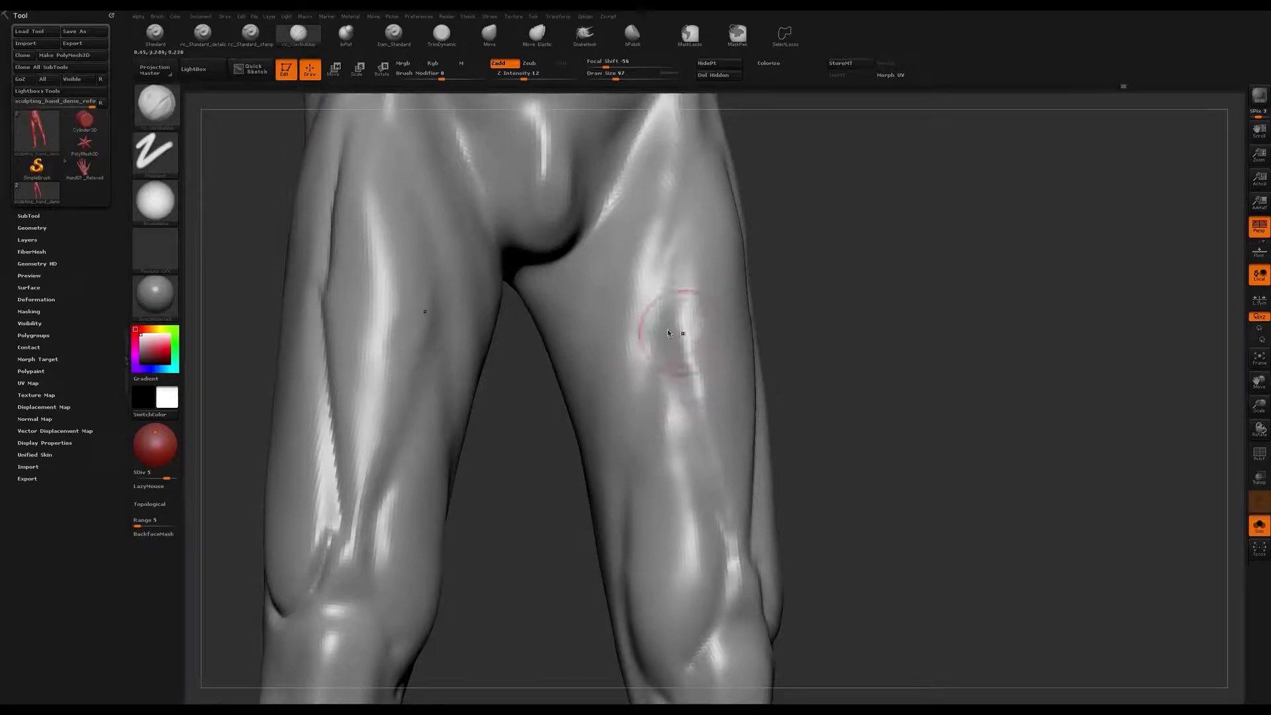
{"action": "mouse_move", "coordinate": [703, 398]}
{"action": "left_mouse_down"}
{"action": "mouse_move", "coordinate": [693, 295]}
{"action": "mouse_move", "coordinate": [687, 393]}
{"action": "left_mouse_up"}
{"action": "left_click_drag", "start_coordinate": [695, 304], "coordinate": [686, 370], "text": "shift"}
{"action": "mouse_move", "coordinate": [701, 364]}
{"action": "right_mouse_down"}
{"action": "mouse_move", "coordinate": [735, 358]}
{"action": "mouse_move", "coordinate": [754, 377]}
{"action": "right_mouse_up"}
{"action": "mouse_move", "coordinate": [755, 377]}
{"action": "right_mouse_down", "text": "ctrl"}
{"action": "mouse_move", "coordinate": [748, 349]}
{"action": "mouse_move", "coordinate": [766, 326]}
{"action": "mouse_move", "coordinate": [735, 282]}
{"action": "right_mouse_up", "text": "ctrl"}
{"action": "mouse_move", "coordinate": [734, 283]}
{"action": "left_mouse_down", "text": "shift"}
{"action": "mouse_move", "coordinate": [723, 264]}
{"action": "mouse_move", "coordinate": [718, 281]}
{"action": "left_mouse_up", "text": "shift"}
{"action": "mouse_move", "coordinate": [719, 282]}
{"action": "right_mouse_down"}
{"action": "mouse_move", "coordinate": [836, 258]}
{"action": "mouse_move", "coordinate": [787, 268]}
{"action": "mouse_move", "coordinate": [817, 265]}
{"action": "mouse_move", "coordinate": [764, 291]}
{"action": "right_mouse_up"}
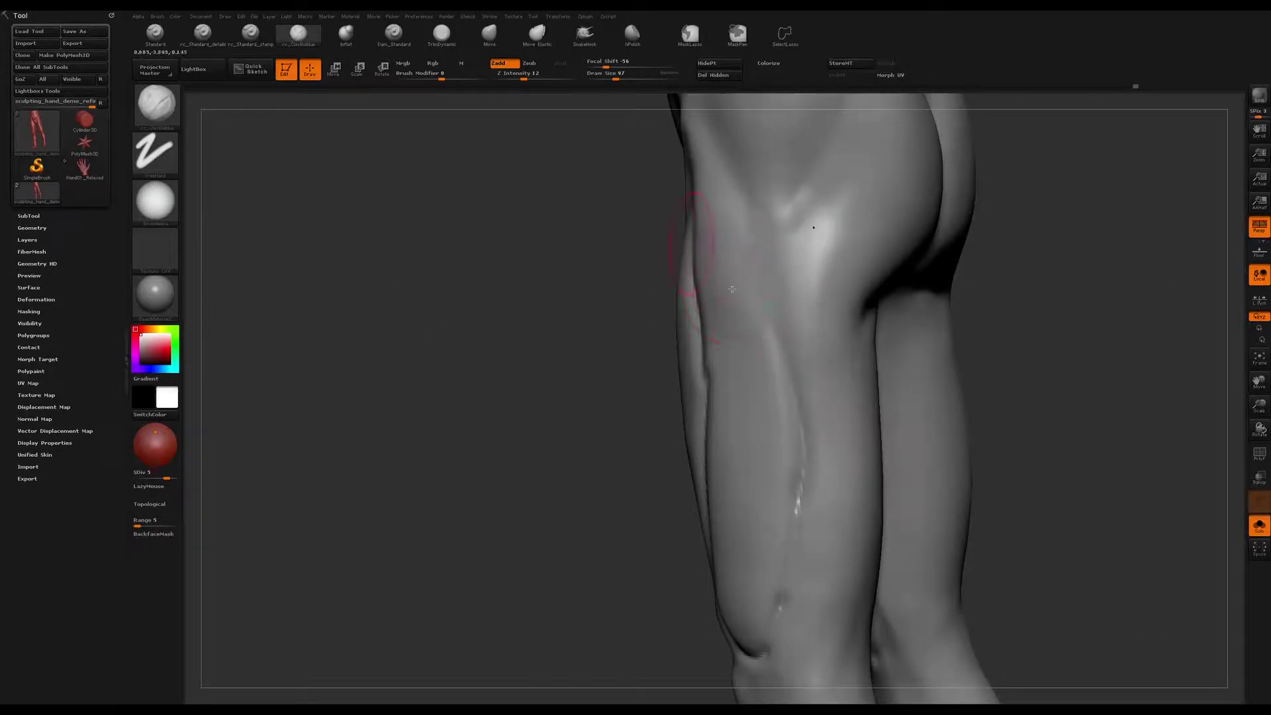
Step: Carve a diagonal groove with the Dam_Standard brush down the upper outer thigh below the hip
{"action": "key", "text": "b"}
{"action": "key", "text": "d"}
{"action": "key", "text": "s"}
{"action": "right_click_drag", "start_coordinate": [947, 287], "coordinate": [840, 281]}
{"action": "left_click_drag", "start_coordinate": [743, 239], "coordinate": [783, 292]}
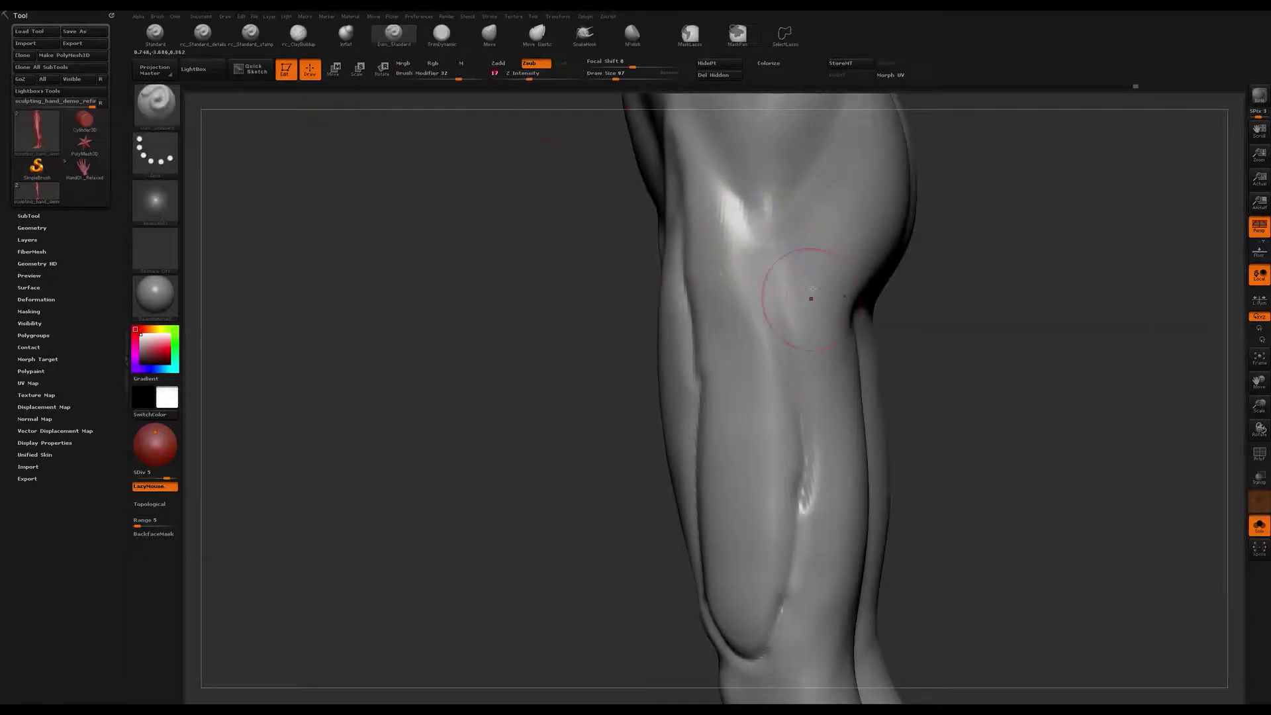
{"action": "left_click_drag", "start_coordinate": [744, 232], "coordinate": [791, 319]}
Step: Carve the rear border of the outer thigh muscle down toward the knee and smooth the grooves
{"action": "right_click_drag", "start_coordinate": [834, 468], "coordinate": [778, 361], "text": "alt"}
{"action": "left_click_drag", "start_coordinate": [766, 360], "coordinate": [746, 503]}
{"action": "key", "text": "ctrl+z"}
{"action": "left_click_drag", "start_coordinate": [767, 361], "coordinate": [740, 500]}
{"action": "left_click_drag", "start_coordinate": [767, 331], "coordinate": [751, 466], "text": "shift"}
{"action": "left_click_drag", "start_coordinate": [722, 149], "coordinate": [746, 208], "text": "shift"}
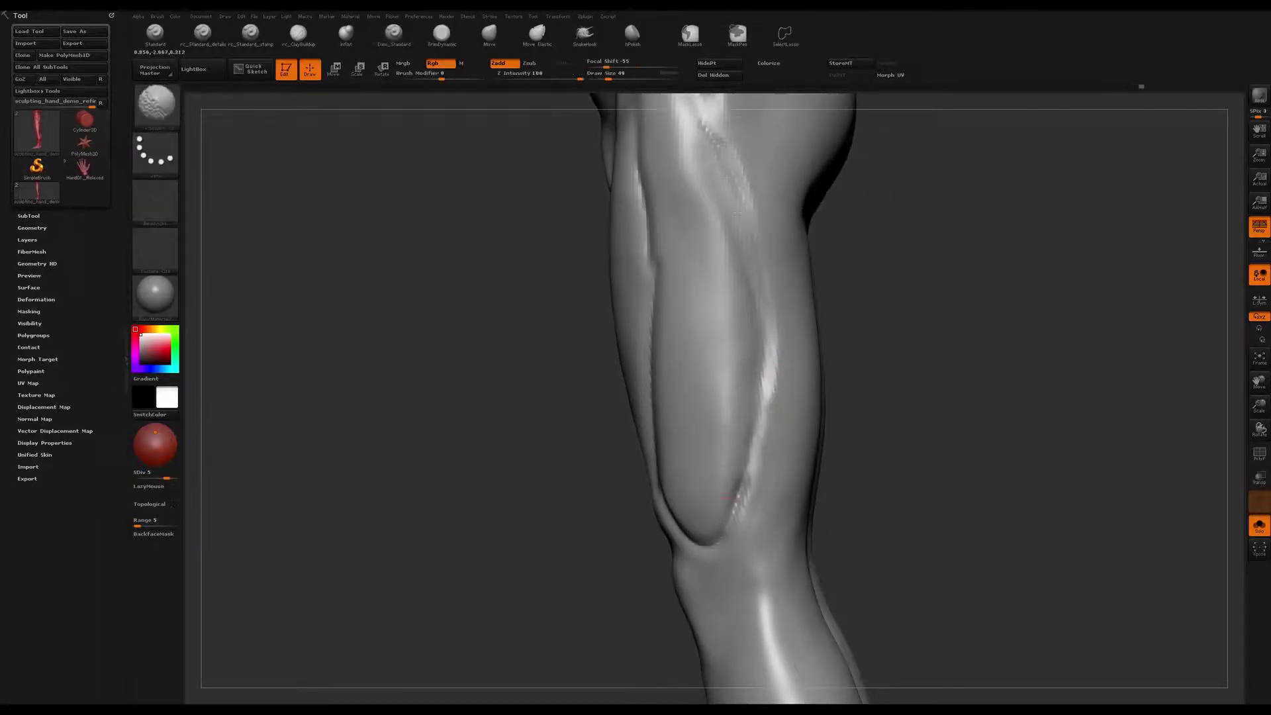
Step: Build up the upper outer thigh beside the new groove with a larger ClayBuildup brush
{"action": "right_click_drag", "start_coordinate": [742, 192], "coordinate": [742, 277], "text": "alt"}
{"action": "left_click", "coordinate": [302, 40]}
{"action": "key", "text": "s"}
{"action": "left_click_drag", "start_coordinate": [718, 269], "coordinate": [733, 266]}
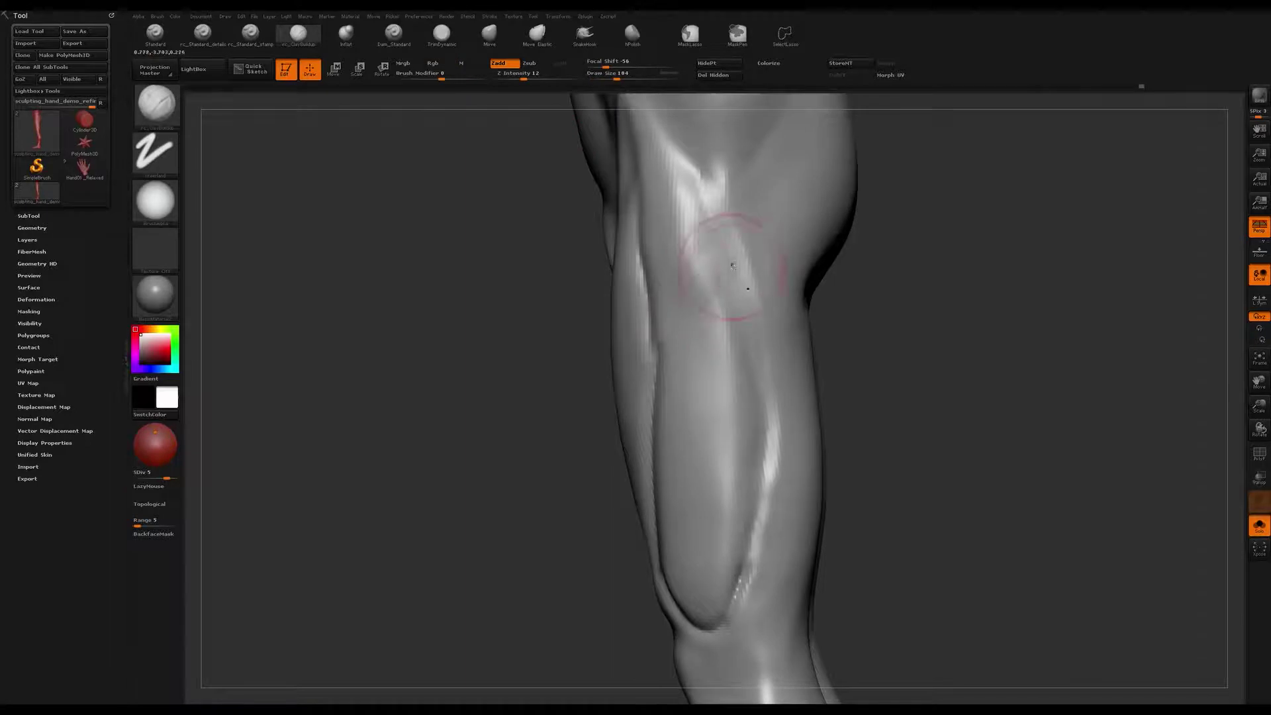
{"action": "right_click_drag", "start_coordinate": [711, 364], "coordinate": [768, 400]}
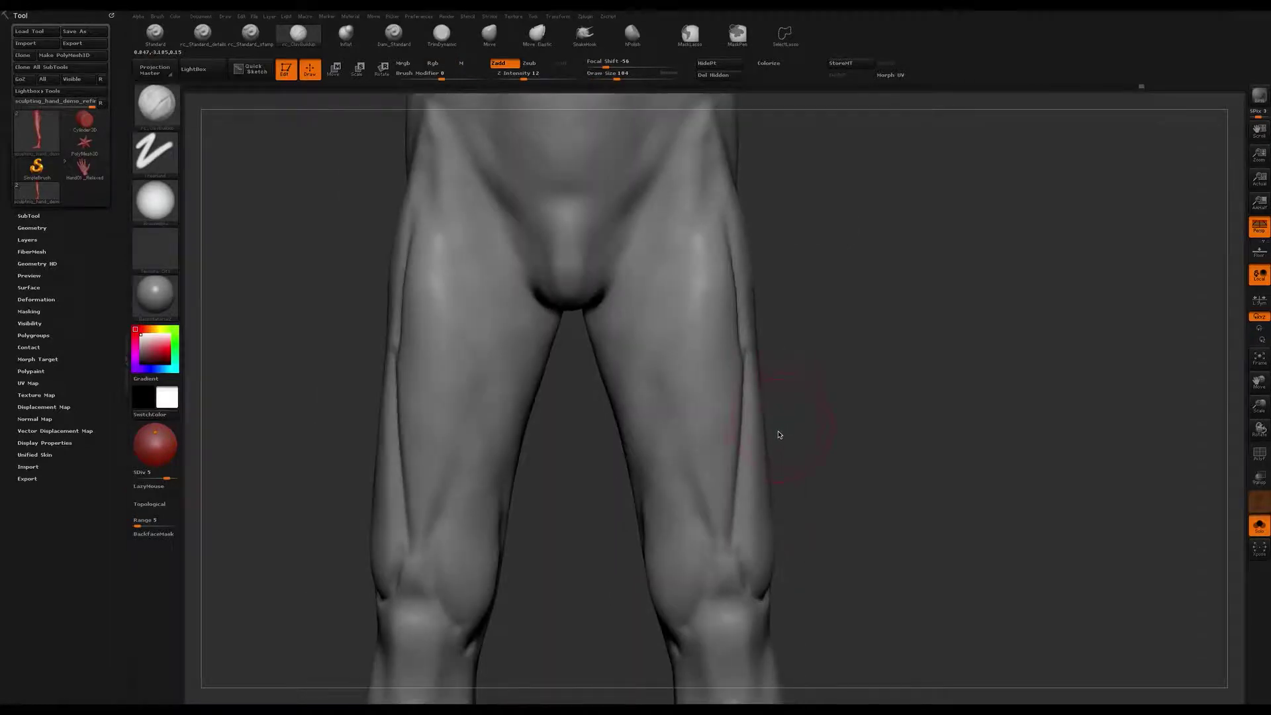
Step: Smooth the rear edge of the outer thigh muscle where it tapers just above the knee
{"action": "mouse_move", "coordinate": [750, 383]}
{"action": "right_mouse_down"}
{"action": "mouse_move", "coordinate": [675, 338]}
{"action": "mouse_move", "coordinate": [732, 398]}
{"action": "right_mouse_up"}
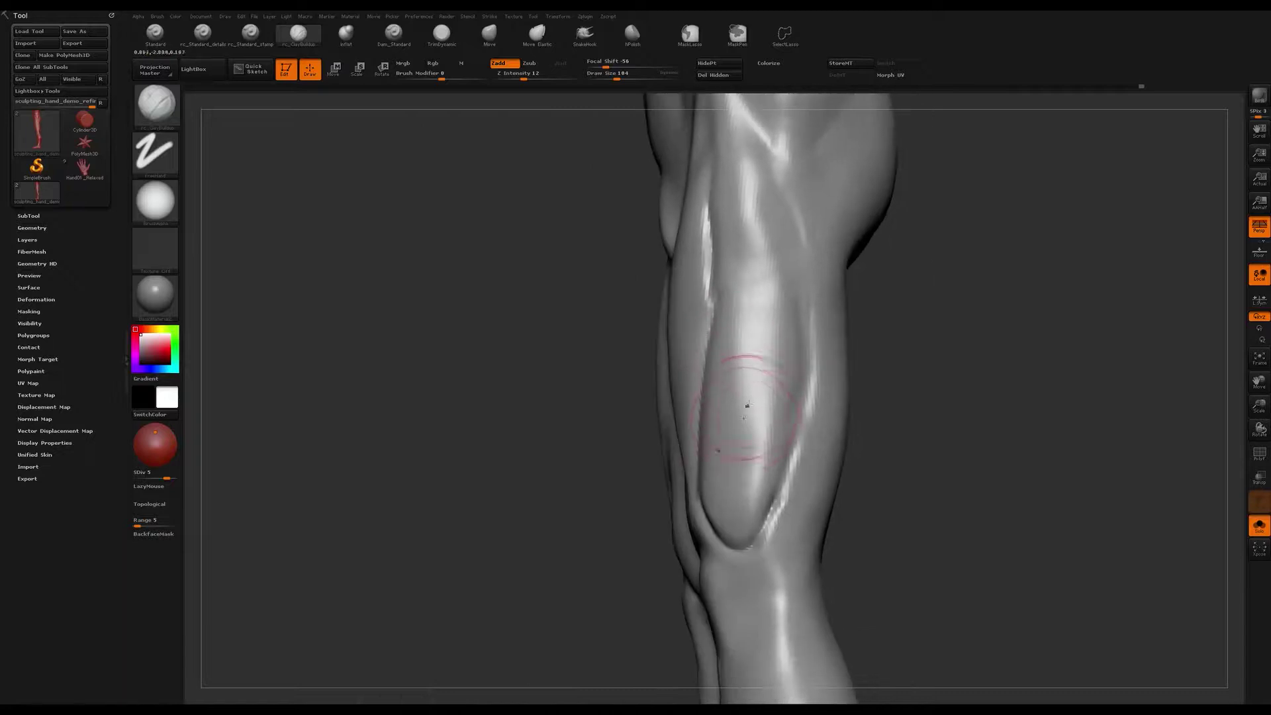
{"action": "right_click_drag", "start_coordinate": [763, 486], "coordinate": [730, 461]}
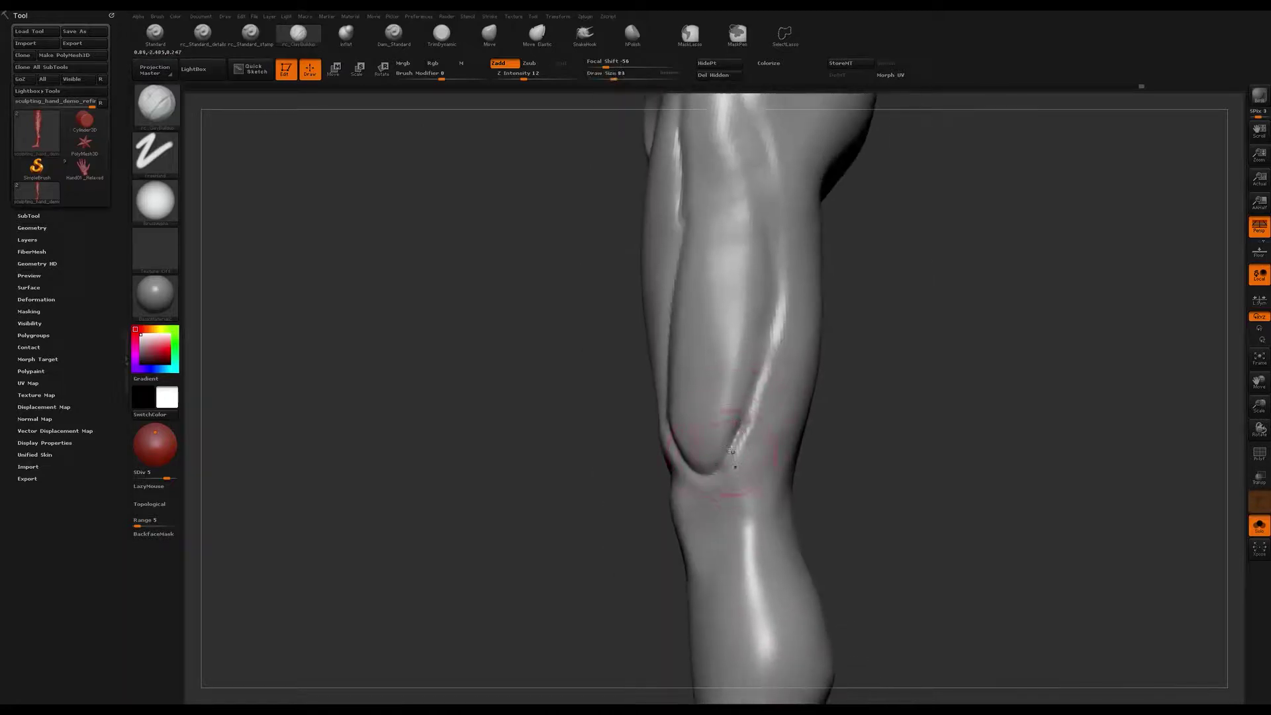
{"action": "mouse_move", "coordinate": [736, 456]}
{"action": "left_mouse_down", "text": "shift"}
{"action": "mouse_move", "coordinate": [735, 420]}
{"action": "mouse_move", "coordinate": [723, 448]}
{"action": "left_mouse_up", "text": "shift"}
{"action": "key", "text": "s"}
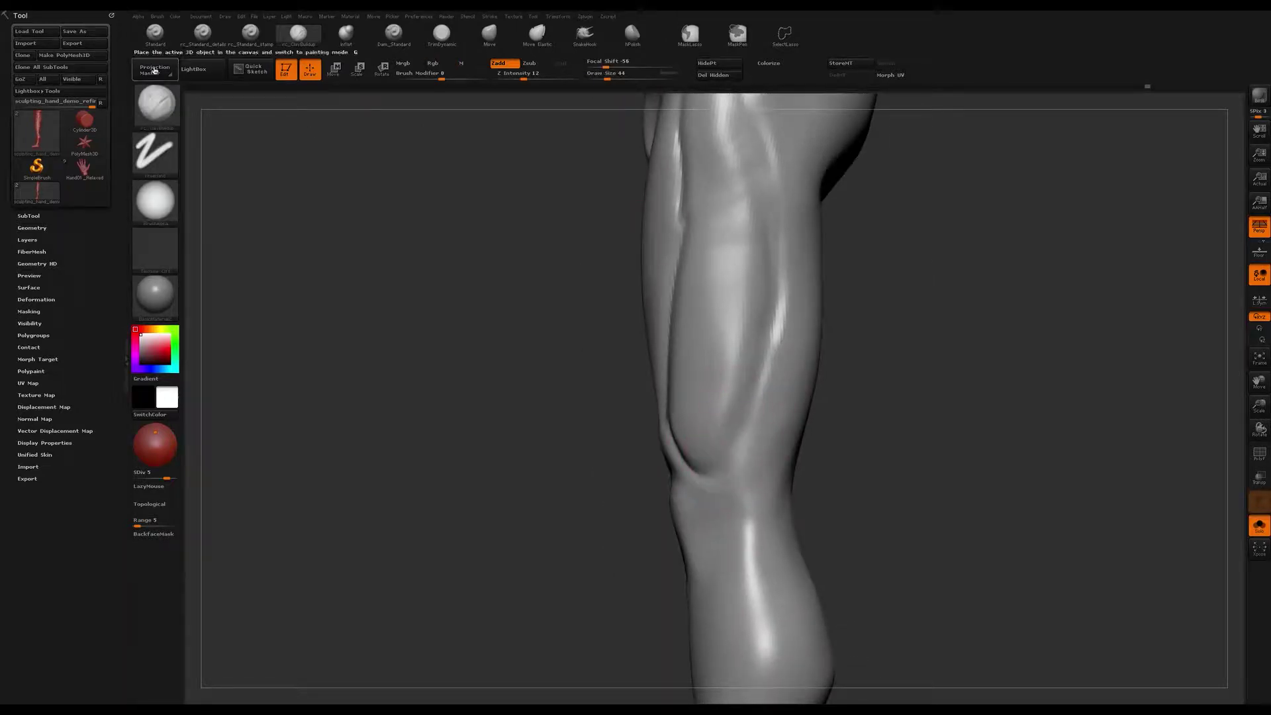
Step: Reshape the lower tip of the outer thigh muscle with a different, smaller brush and smooth its rear border
{"action": "key", "text": "b"}
{"action": "left_click", "coordinate": [527, 340]}
{"action": "key", "text": "s"}
{"action": "left_click", "coordinate": [731, 446]}
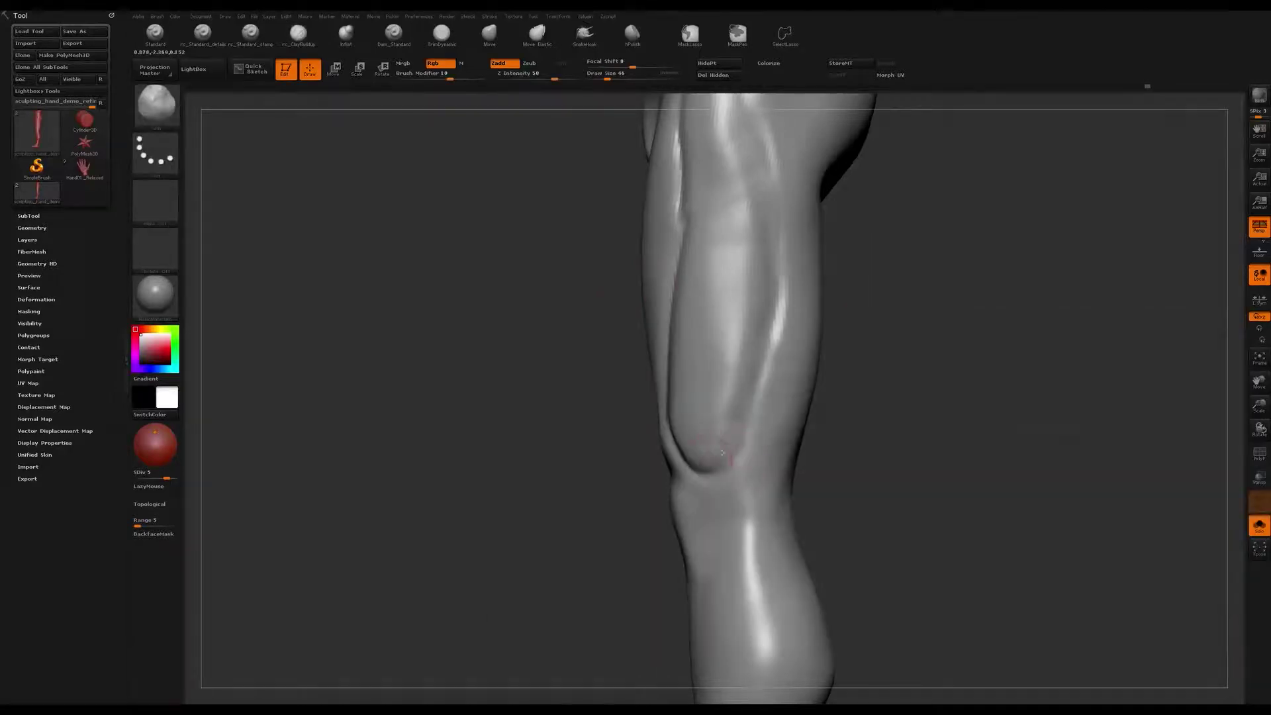
{"action": "left_click_drag", "start_coordinate": [734, 457], "coordinate": [758, 380]}
{"action": "left_click_drag", "start_coordinate": [727, 433], "coordinate": [738, 358]}
{"action": "left_click_drag", "start_coordinate": [739, 457], "coordinate": [725, 424], "text": "shift"}
Step: Build up the lower thigh just above the kneecap with the ClayBuildup brush and smooth the strokes
{"action": "mouse_move", "coordinate": [691, 421]}
{"action": "right_mouse_down"}
{"action": "mouse_move", "coordinate": [772, 404]}
{"action": "mouse_move", "coordinate": [695, 400]}
{"action": "mouse_move", "coordinate": [748, 391]}
{"action": "mouse_move", "coordinate": [745, 417]}
{"action": "right_mouse_up"}
{"action": "left_click", "coordinate": [298, 33]}
{"action": "mouse_move", "coordinate": [731, 397]}
{"action": "left_mouse_down"}
{"action": "mouse_move", "coordinate": [709, 463]}
{"action": "mouse_move", "coordinate": [689, 434]}
{"action": "mouse_move", "coordinate": [695, 408]}
{"action": "left_mouse_up"}
{"action": "right_click_drag", "start_coordinate": [695, 408], "coordinate": [670, 413]}
{"action": "key", "text": "s"}
{"action": "left_click_drag", "start_coordinate": [666, 426], "coordinate": [682, 454]}
{"action": "key", "text": "bracketleft"}
{"action": "key", "text": "bracketleft"}
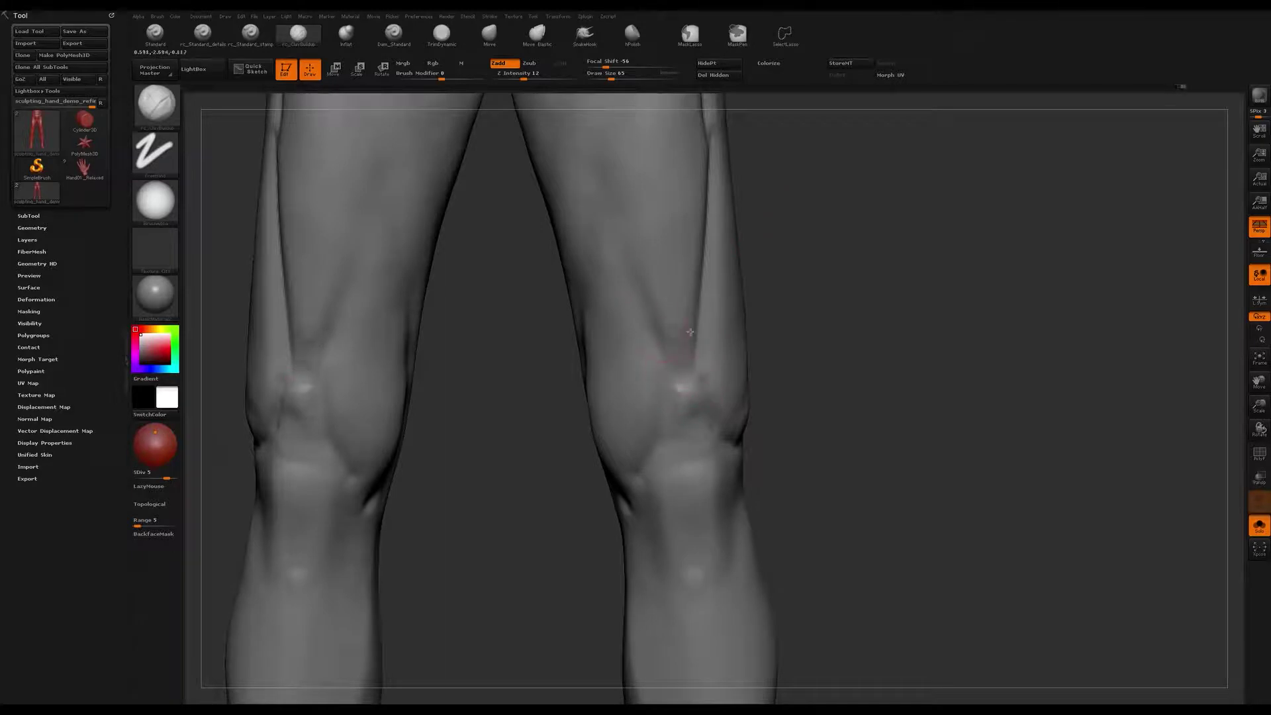
{"action": "left_click_drag", "start_coordinate": [681, 378], "coordinate": [691, 386], "text": "shift"}
Step: Soften the lower bulge of the outer thigh muscle beside the kneecap using a larger brush
{"action": "mouse_move", "coordinate": [707, 436]}
{"action": "right_mouse_down"}
{"action": "mouse_move", "coordinate": [681, 427]}
{"action": "mouse_move", "coordinate": [653, 342]}
{"action": "right_mouse_up"}
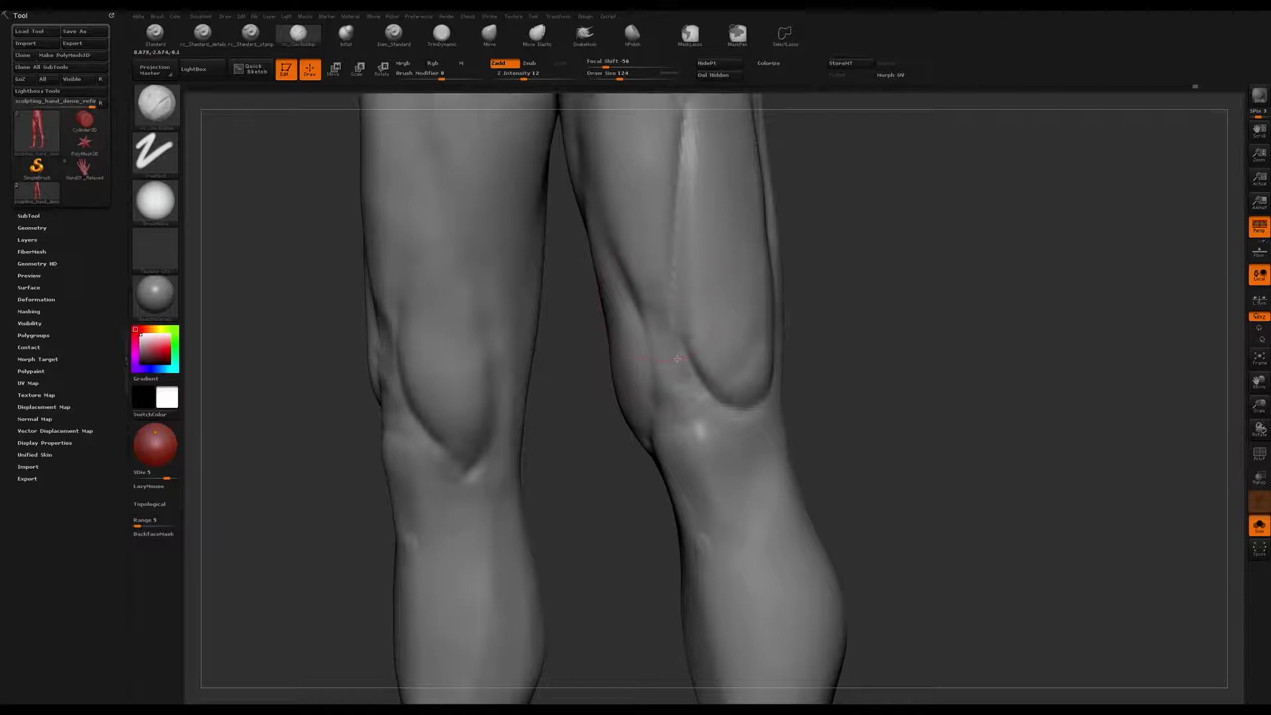
{"action": "right_click_drag", "start_coordinate": [672, 388], "coordinate": [709, 355]}
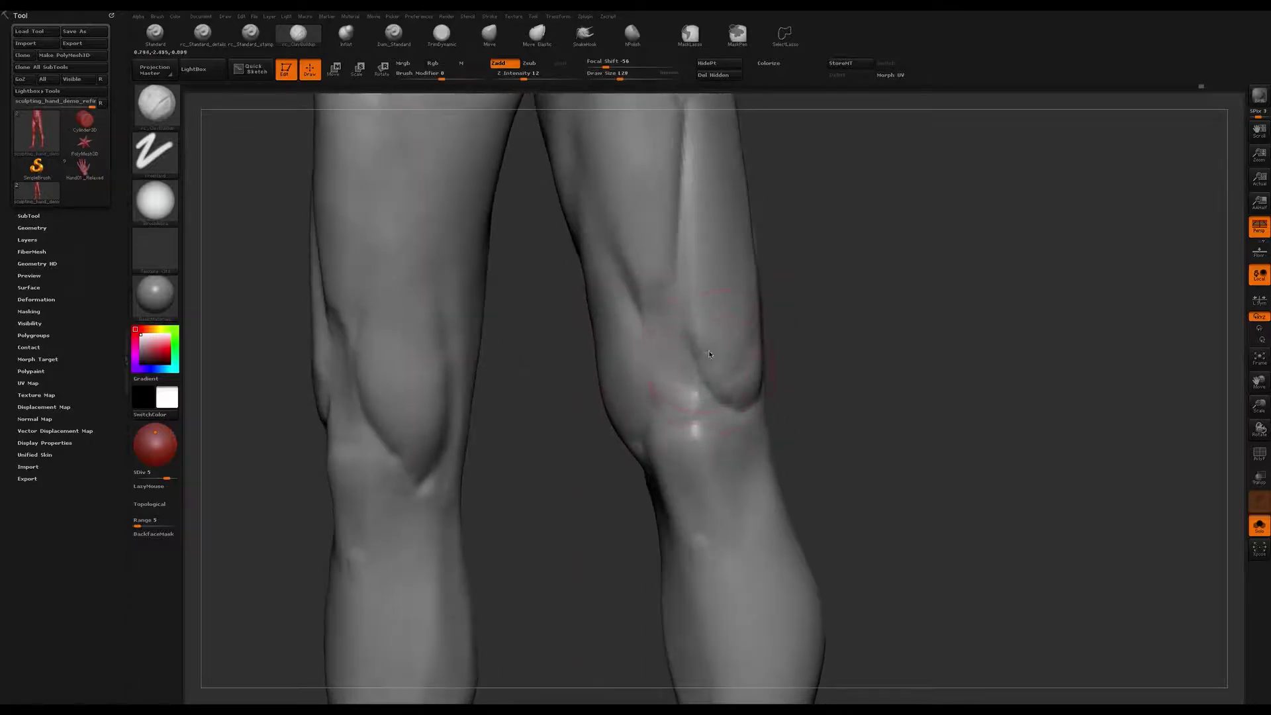
{"action": "right_click_drag", "start_coordinate": [721, 352], "coordinate": [733, 383]}
{"action": "left_click_drag", "start_coordinate": [734, 384], "coordinate": [720, 396], "text": "shift"}
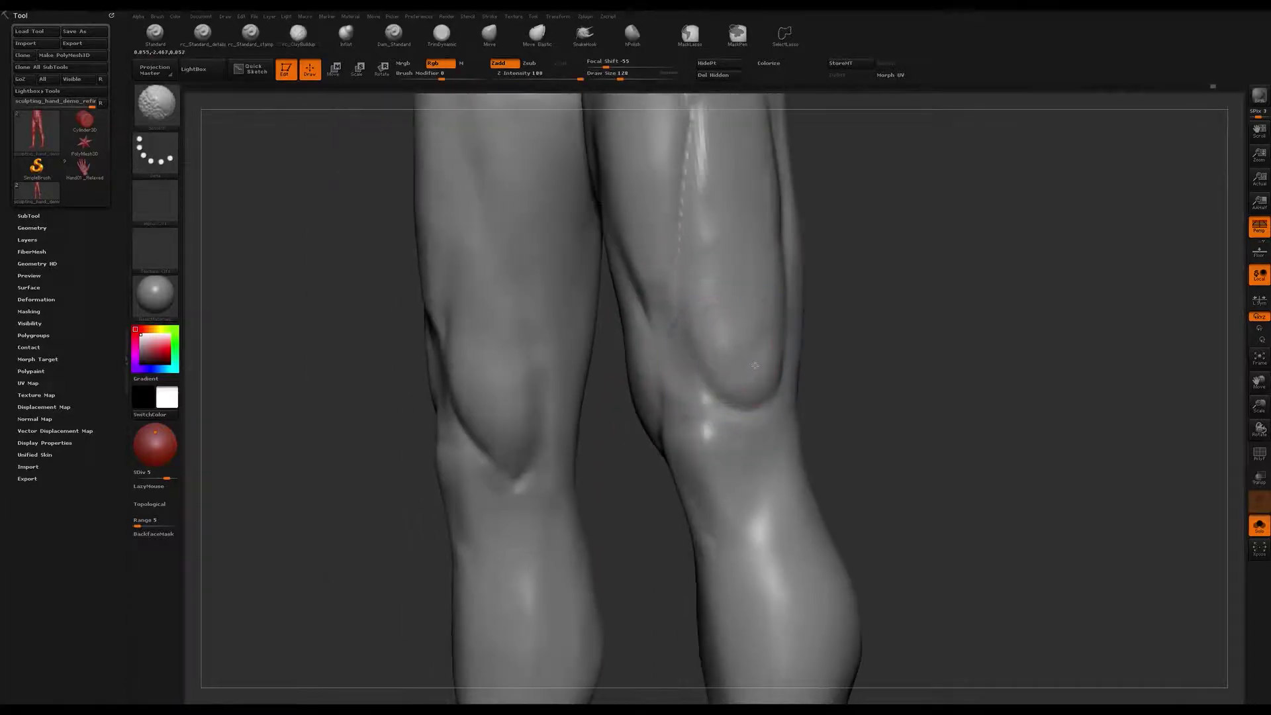
Step: Add clay at the side of the kneecap and smooth the transition up into the front thigh
{"action": "right_click_drag", "start_coordinate": [720, 395], "coordinate": [675, 381]}
{"action": "key", "text": "s"}
{"action": "left_click", "coordinate": [676, 381]}
{"action": "left_click_drag", "start_coordinate": [672, 390], "coordinate": [689, 403]}
{"action": "right_click_drag", "start_coordinate": [688, 402], "coordinate": [656, 386]}
{"action": "mouse_move", "coordinate": [664, 300]}
{"action": "right_mouse_down"}
{"action": "mouse_move", "coordinate": [712, 345]}
{"action": "mouse_move", "coordinate": [655, 369]}
{"action": "right_mouse_up"}
{"action": "left_click_drag", "start_coordinate": [654, 368], "coordinate": [633, 309], "text": "shift"}
{"action": "mouse_move", "coordinate": [660, 335]}
{"action": "right_mouse_down"}
{"action": "mouse_move", "coordinate": [630, 372]}
{"action": "mouse_move", "coordinate": [638, 308]}
{"action": "mouse_move", "coordinate": [692, 258]}
{"action": "right_mouse_up"}
{"action": "left_click_drag", "start_coordinate": [692, 258], "coordinate": [703, 198], "text": "shift"}
Step: Fill the outer side of the opposite knee below the thigh muscle with clay strokes
{"action": "mouse_move", "coordinate": [703, 199]}
{"action": "right_mouse_down", "text": "alt"}
{"action": "mouse_move", "coordinate": [696, 295]}
{"action": "mouse_move", "coordinate": [705, 285]}
{"action": "mouse_move", "coordinate": [662, 316]}
{"action": "mouse_move", "coordinate": [674, 326]}
{"action": "mouse_move", "coordinate": [650, 331]}
{"action": "mouse_move", "coordinate": [642, 284]}
{"action": "mouse_move", "coordinate": [661, 439]}
{"action": "mouse_move", "coordinate": [582, 375]}
{"action": "right_mouse_up", "text": "alt"}
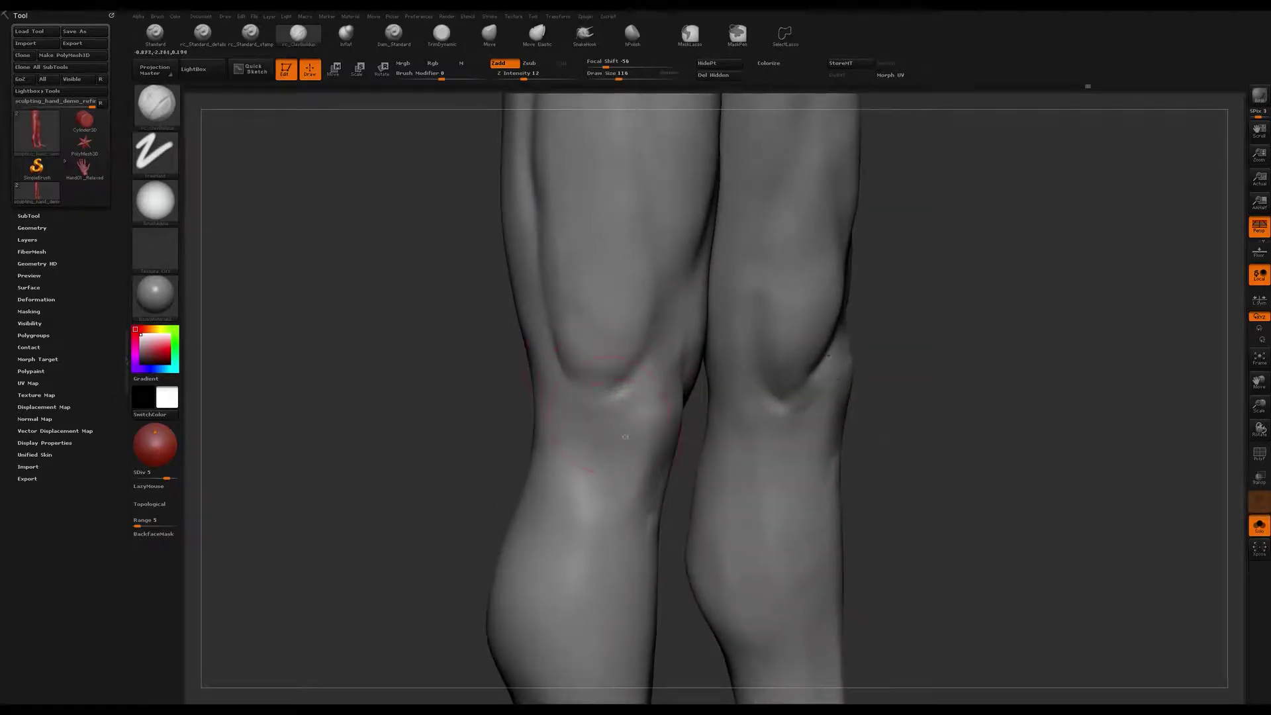
{"action": "right_click_drag", "start_coordinate": [594, 409], "coordinate": [582, 412]}
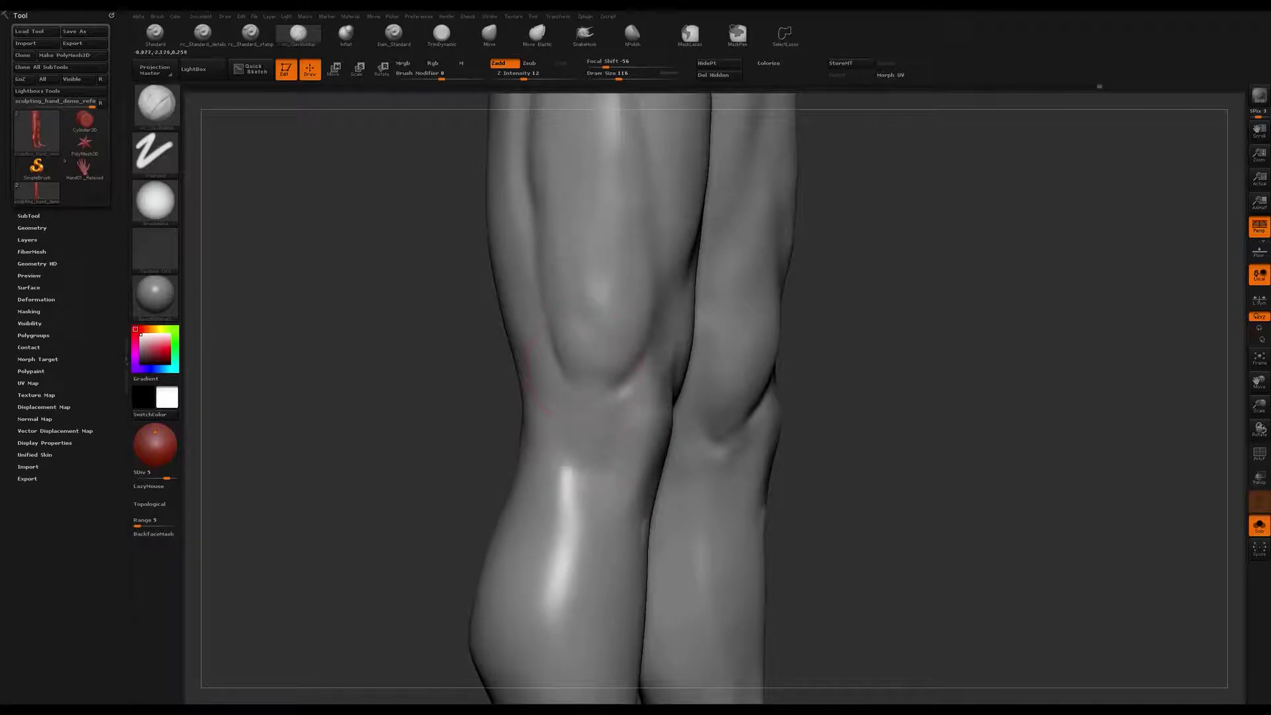
{"action": "key", "text": "s"}
{"action": "left_click_drag", "start_coordinate": [598, 439], "coordinate": [589, 439]}
{"action": "mouse_move", "coordinate": [593, 417]}
{"action": "right_mouse_down"}
{"action": "mouse_move", "coordinate": [577, 399]}
{"action": "mouse_move", "coordinate": [594, 382]}
{"action": "mouse_move", "coordinate": [583, 446]}
{"action": "right_mouse_up"}
Step: Build up the outer thigh above the opposite knee with clay strokes and blend it into the knee
{"action": "key", "text": "s"}
{"action": "left_click_drag", "start_coordinate": [579, 389], "coordinate": [582, 390]}
{"action": "left_click_drag", "start_coordinate": [578, 269], "coordinate": [586, 350]}
{"action": "left_click_drag", "start_coordinate": [585, 416], "coordinate": [590, 435], "text": "shift"}
{"action": "mouse_move", "coordinate": [581, 267]}
{"action": "right_mouse_down"}
{"action": "mouse_move", "coordinate": [602, 358]}
{"action": "mouse_move", "coordinate": [562, 377]}
{"action": "mouse_move", "coordinate": [575, 389]}
{"action": "right_mouse_up"}
{"action": "key", "text": "s"}
{"action": "left_click_drag", "start_coordinate": [575, 389], "coordinate": [578, 389]}
{"action": "right_click_drag", "start_coordinate": [578, 389], "coordinate": [611, 392]}
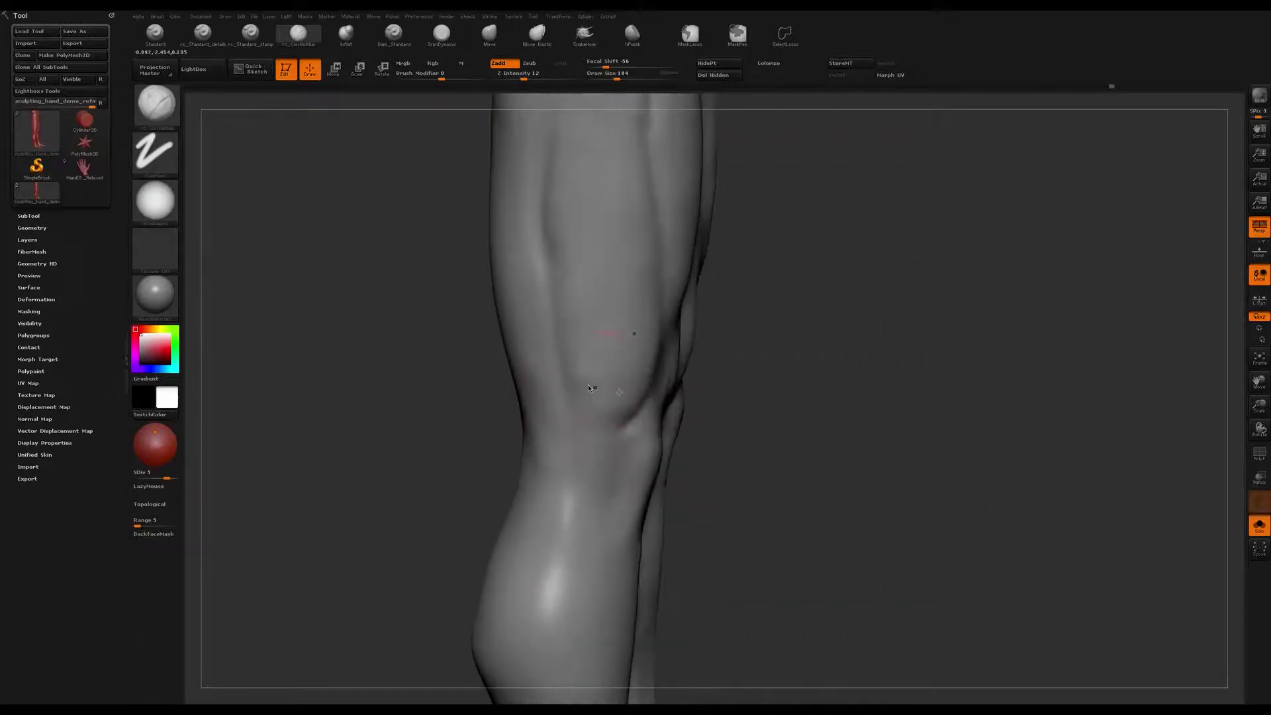
Step: Examine the outer thigh muscles and their grooves between the hip and the knee
{"action": "right_click_drag", "start_coordinate": [543, 275], "coordinate": [553, 315]}
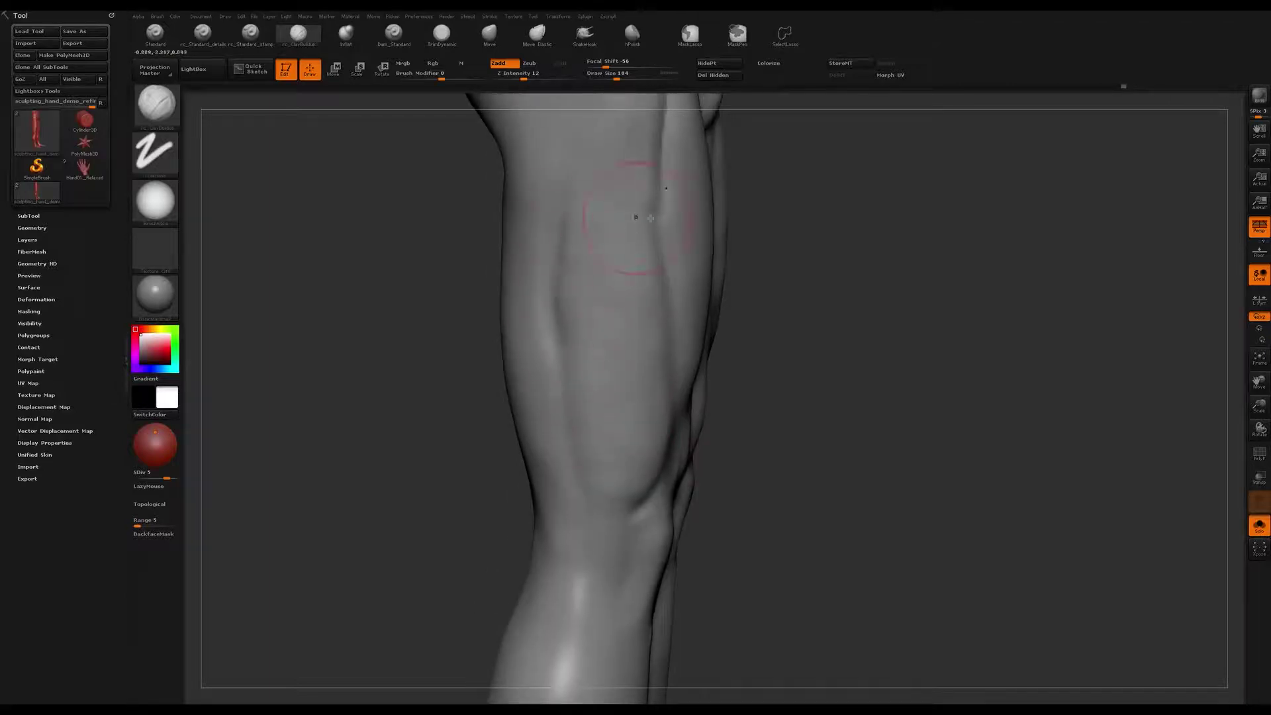
{"action": "key", "text": "b"}
{"action": "key", "text": "s"}
{"action": "key", "text": "t"}
{"action": "right_click_drag", "start_coordinate": [618, 227], "coordinate": [614, 335]}
{"action": "mouse_move", "coordinate": [604, 449]}
{"action": "right_mouse_down"}
{"action": "mouse_move", "coordinate": [624, 352]}
{"action": "mouse_move", "coordinate": [613, 384]}
{"action": "right_mouse_up"}
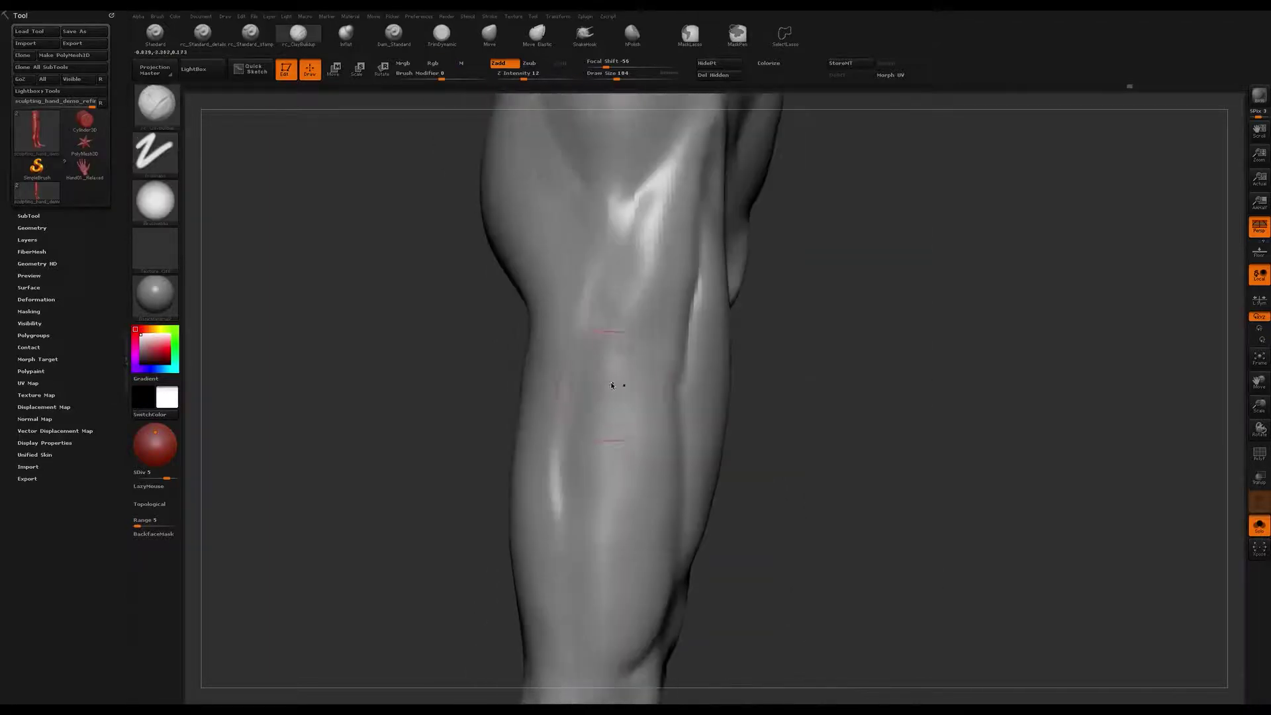
{"action": "mouse_move", "coordinate": [687, 255]}
{"action": "right_mouse_down"}
{"action": "mouse_move", "coordinate": [616, 265]}
{"action": "mouse_move", "coordinate": [630, 184]}
{"action": "mouse_move", "coordinate": [715, 241]}
{"action": "mouse_move", "coordinate": [795, 232]}
{"action": "mouse_move", "coordinate": [748, 219]}
{"action": "mouse_move", "coordinate": [715, 241]}
{"action": "mouse_move", "coordinate": [705, 223]}
{"action": "mouse_move", "coordinate": [735, 241]}
{"action": "mouse_move", "coordinate": [677, 270]}
{"action": "mouse_move", "coordinate": [696, 256]}
{"action": "right_mouse_up"}
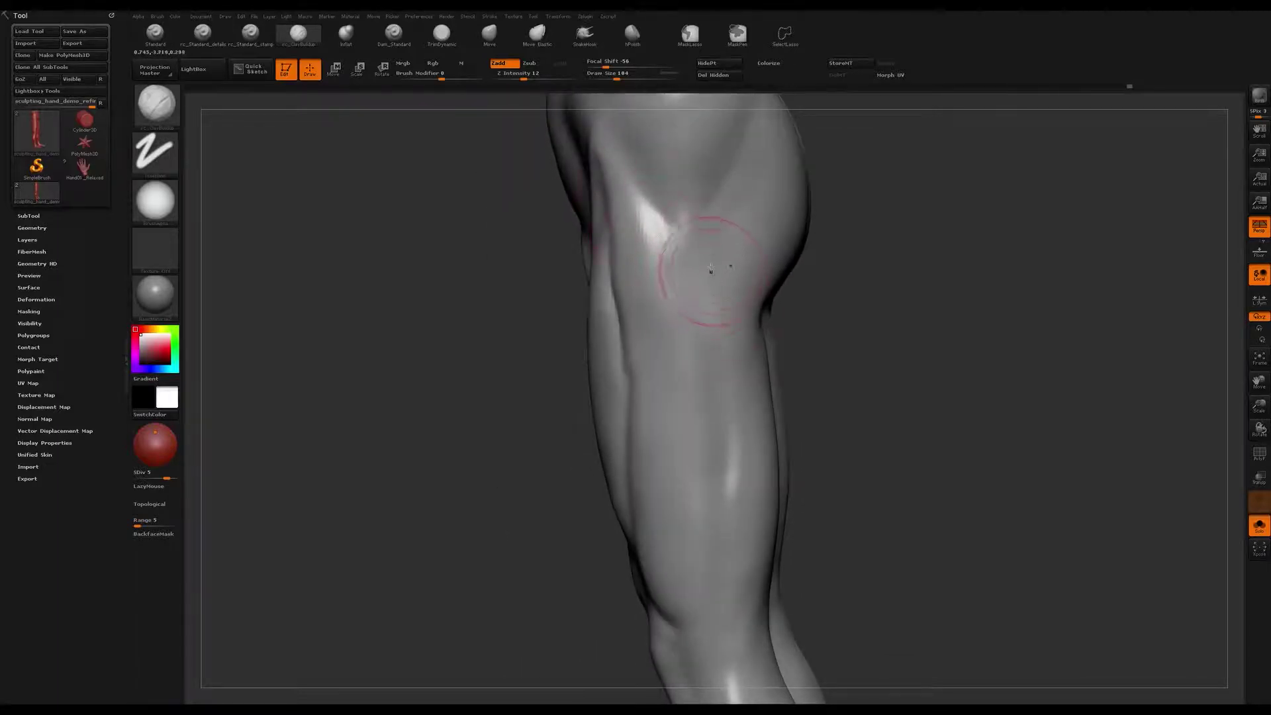
Step: Paint a mask strip down the outer thigh from below the hip point to the knee
{"action": "left_click_drag", "start_coordinate": [710, 232], "coordinate": [707, 616], "text": "ctrl"}
{"action": "right_click_drag", "start_coordinate": [683, 329], "coordinate": [664, 345]}
{"action": "right_click_drag", "start_coordinate": [695, 440], "coordinate": [684, 395]}
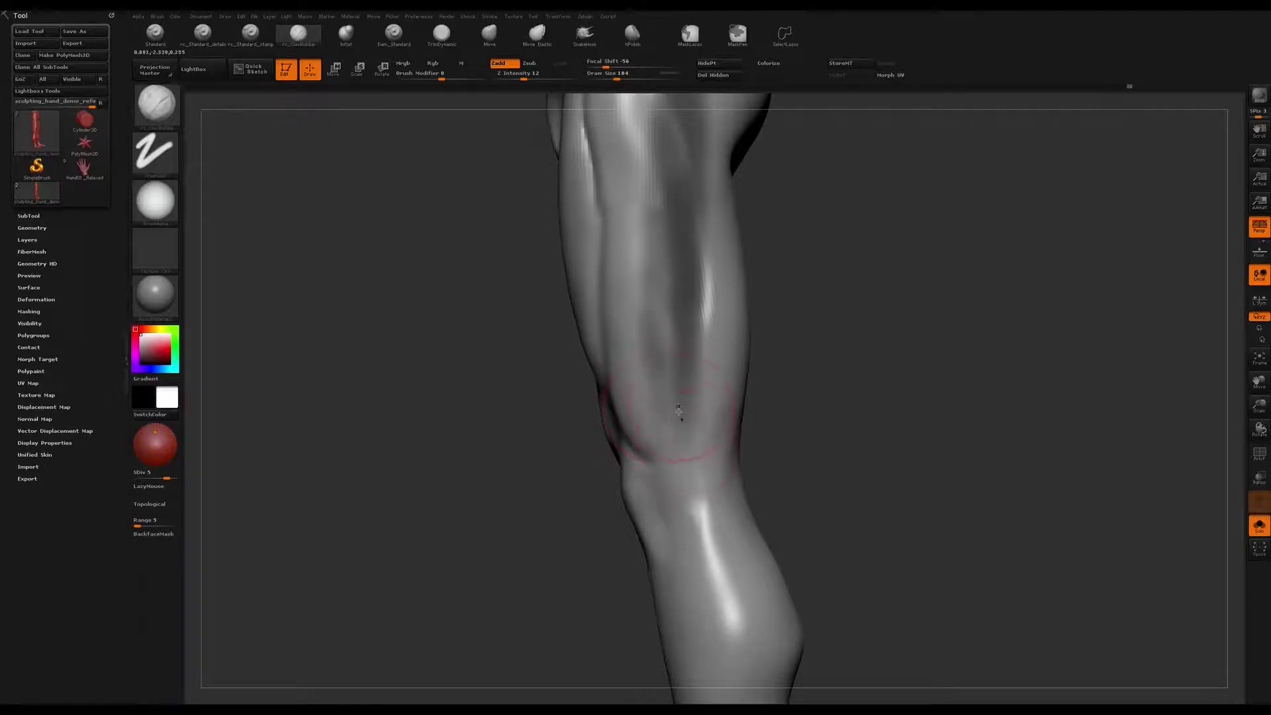
{"action": "mouse_move", "coordinate": [684, 399]}
{"action": "left_mouse_down", "text": "ctrl"}
{"action": "mouse_move", "coordinate": [686, 508]}
{"action": "mouse_move", "coordinate": [682, 460]}
{"action": "left_mouse_up", "text": "ctrl"}
{"action": "right_click_drag", "start_coordinate": [675, 327], "coordinate": [674, 413]}
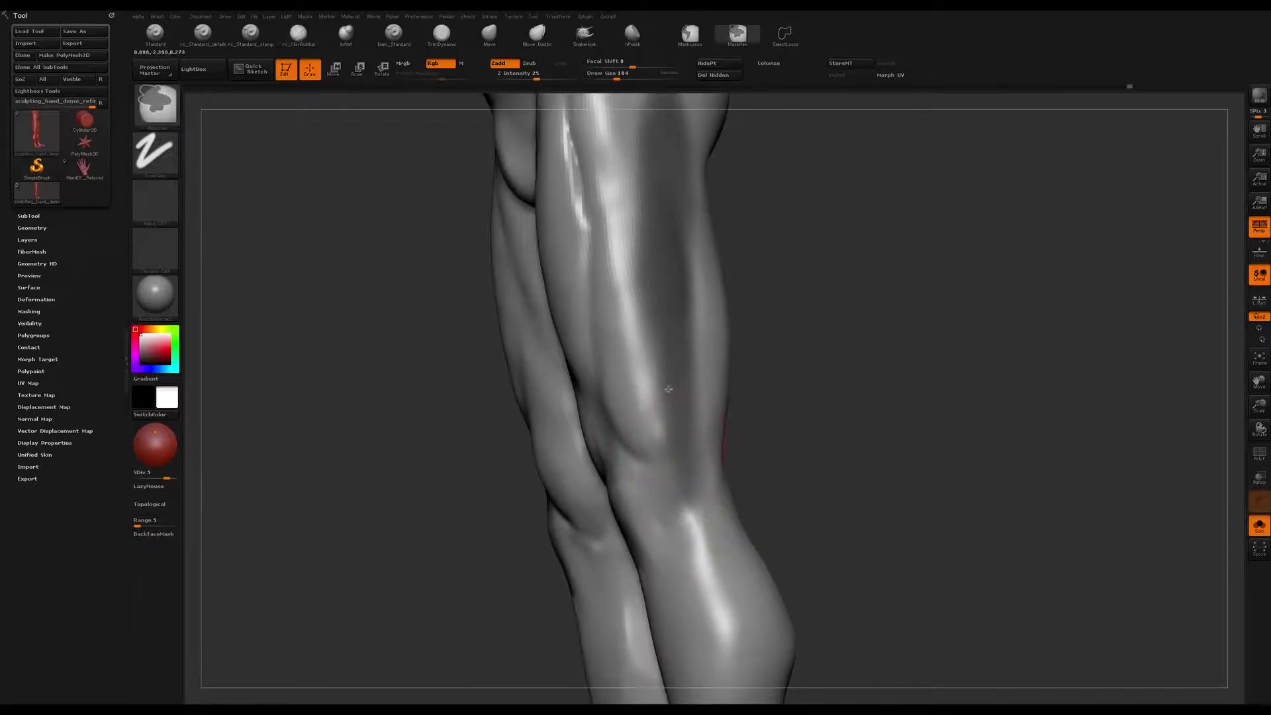
Step: Extend the mask with a second strip running from the front of the hip down the outer thigh
{"action": "mouse_move", "coordinate": [644, 249]}
{"action": "right_mouse_down"}
{"action": "mouse_move", "coordinate": [658, 360]}
{"action": "mouse_move", "coordinate": [642, 277]}
{"action": "right_mouse_up"}
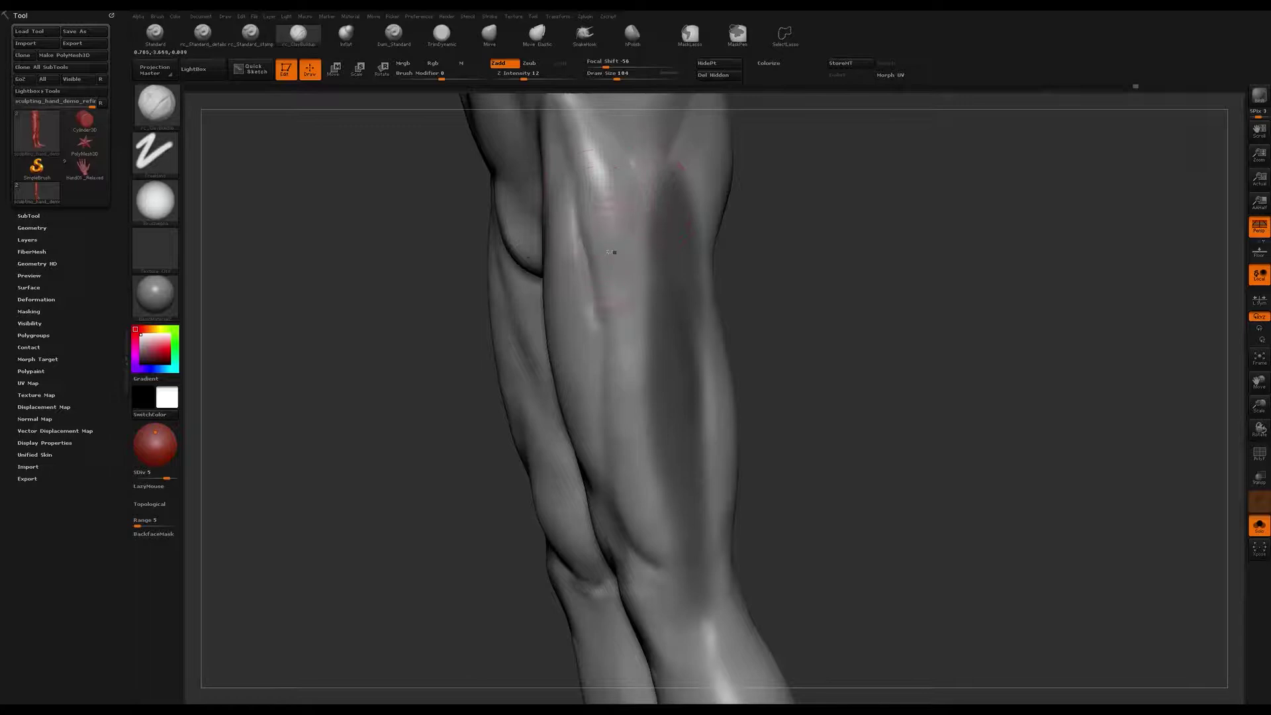
{"action": "mouse_move", "coordinate": [610, 252]}
{"action": "left_mouse_down", "text": "ctrl"}
{"action": "mouse_move", "coordinate": [664, 422]}
{"action": "mouse_move", "coordinate": [681, 553]}
{"action": "left_mouse_up", "text": "ctrl"}
{"action": "mouse_move", "coordinate": [690, 431]}
{"action": "right_mouse_down"}
{"action": "mouse_move", "coordinate": [673, 349]}
{"action": "mouse_move", "coordinate": [687, 379]}
{"action": "mouse_move", "coordinate": [655, 346]}
{"action": "mouse_move", "coordinate": [665, 437]}
{"action": "right_mouse_up"}
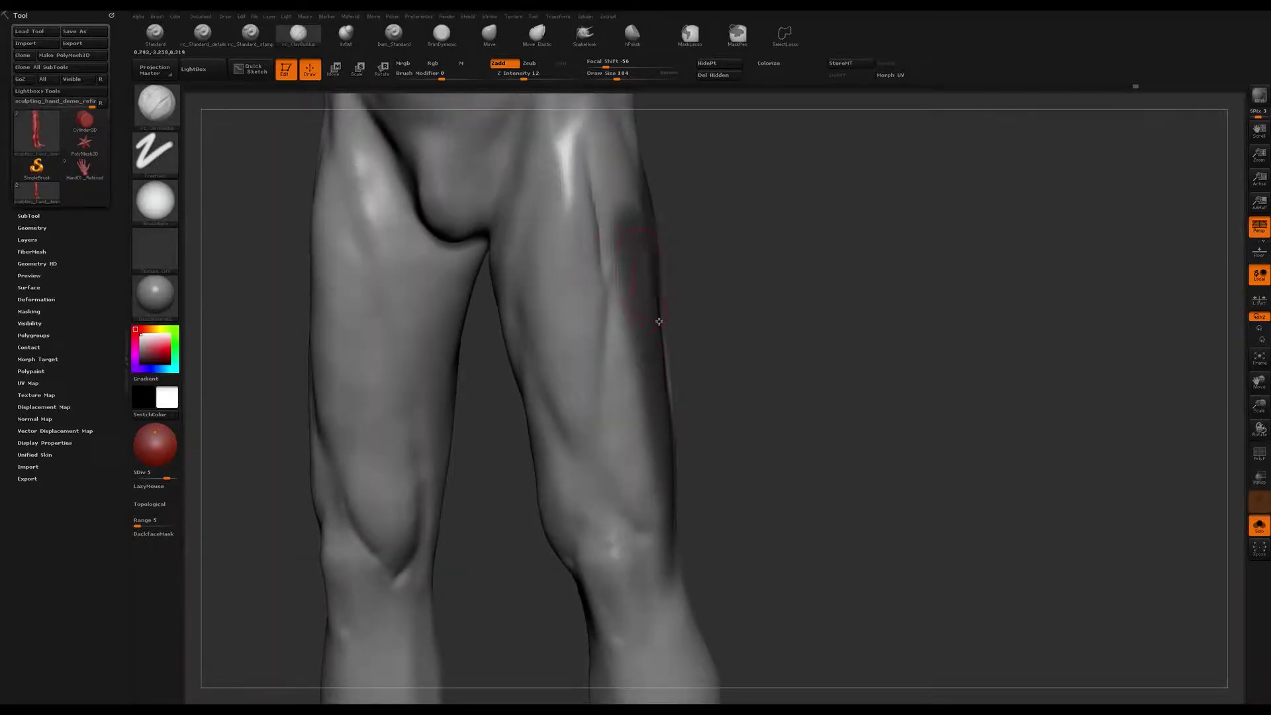
{"action": "right_click_drag", "start_coordinate": [665, 317], "coordinate": [859, 272]}
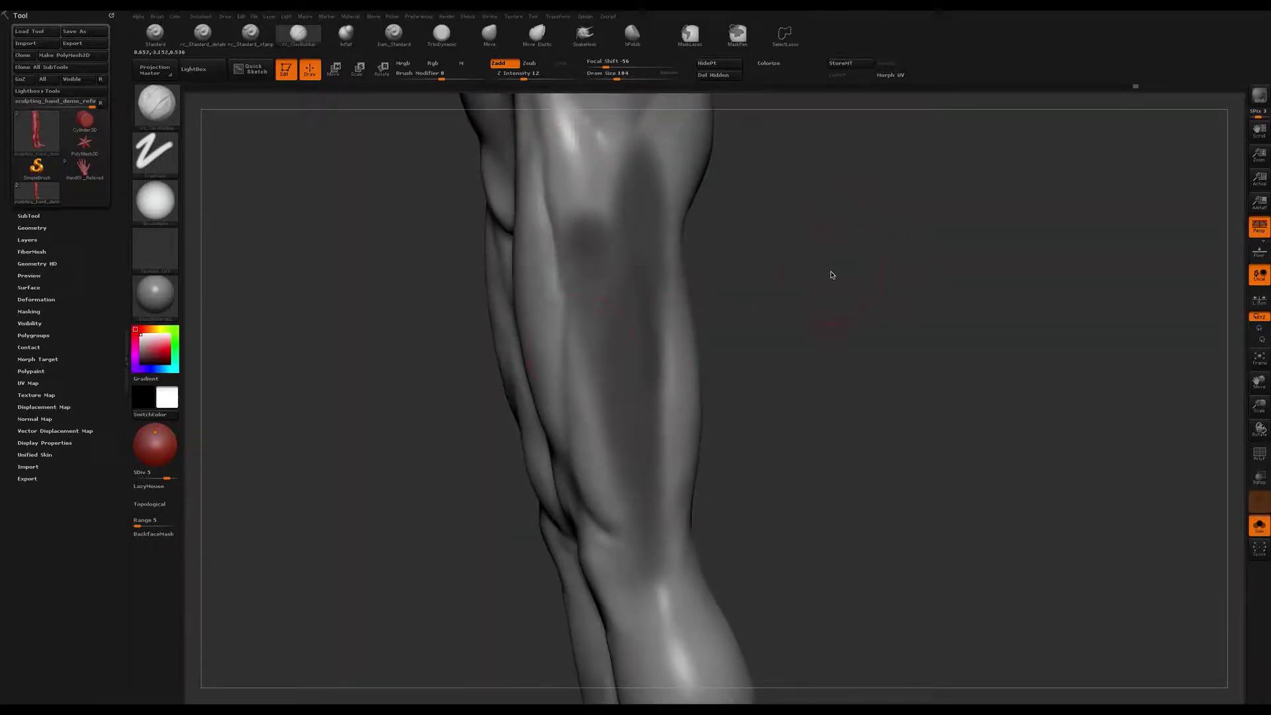
{"action": "mouse_move", "coordinate": [825, 266]}
{"action": "right_mouse_down"}
{"action": "mouse_move", "coordinate": [822, 286]}
{"action": "mouse_move", "coordinate": [805, 264]}
{"action": "mouse_move", "coordinate": [828, 264]}
{"action": "mouse_move", "coordinate": [814, 279]}
{"action": "mouse_move", "coordinate": [788, 207]}
{"action": "mouse_move", "coordinate": [794, 162]}
{"action": "mouse_move", "coordinate": [624, 225]}
{"action": "mouse_move", "coordinate": [693, 252]}
{"action": "mouse_move", "coordinate": [610, 284]}
{"action": "mouse_move", "coordinate": [610, 256]}
{"action": "mouse_move", "coordinate": [582, 269]}
{"action": "right_mouse_up"}
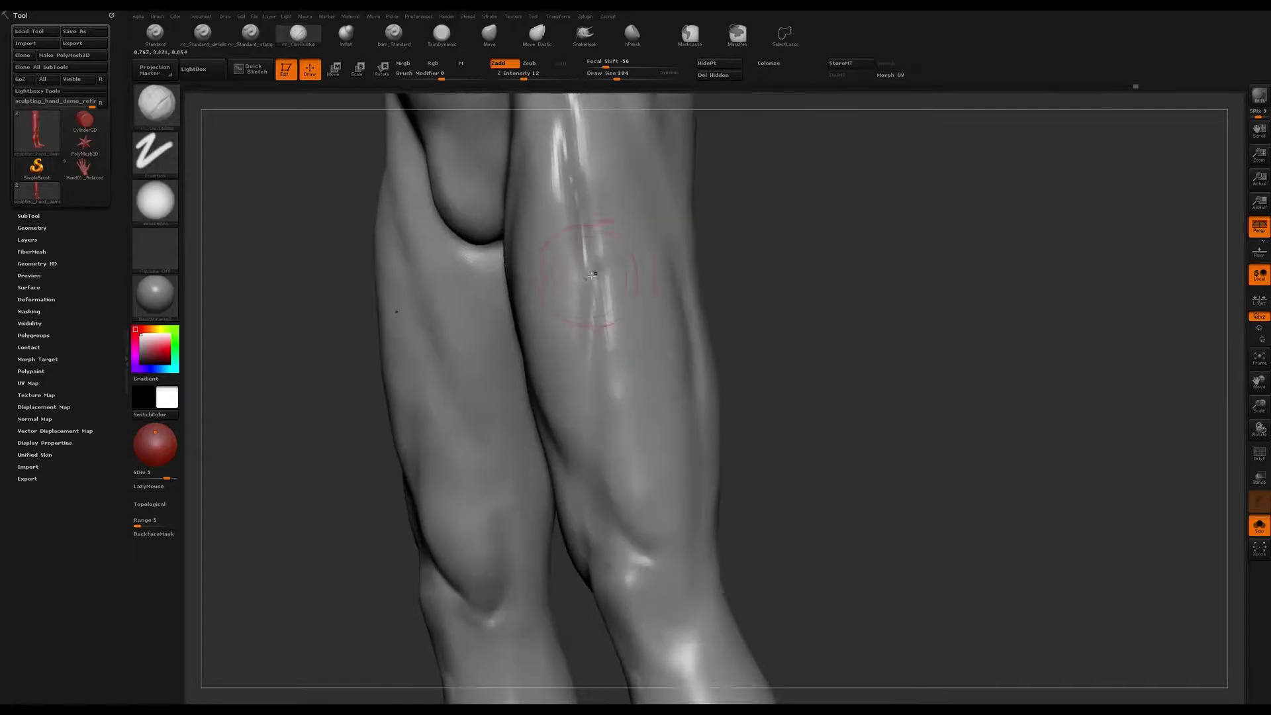
Step: Smooth the groove on the upper front thigh, then build up and blend the outer thigh below the hip
{"action": "left_click_drag", "start_coordinate": [592, 303], "coordinate": [581, 141], "text": "shift"}
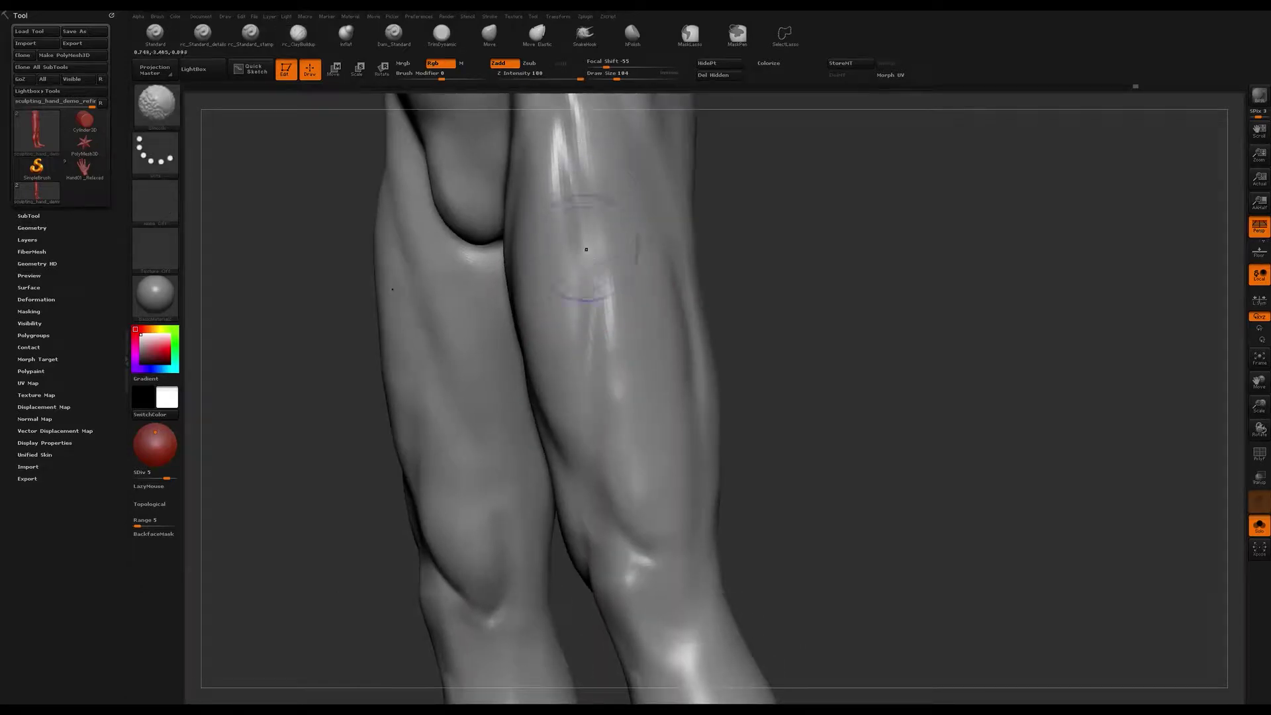
{"action": "mouse_move", "coordinate": [590, 256]}
{"action": "right_mouse_down"}
{"action": "mouse_move", "coordinate": [612, 258]}
{"action": "mouse_move", "coordinate": [607, 284]}
{"action": "mouse_move", "coordinate": [617, 228]}
{"action": "mouse_move", "coordinate": [556, 189]}
{"action": "right_mouse_up"}
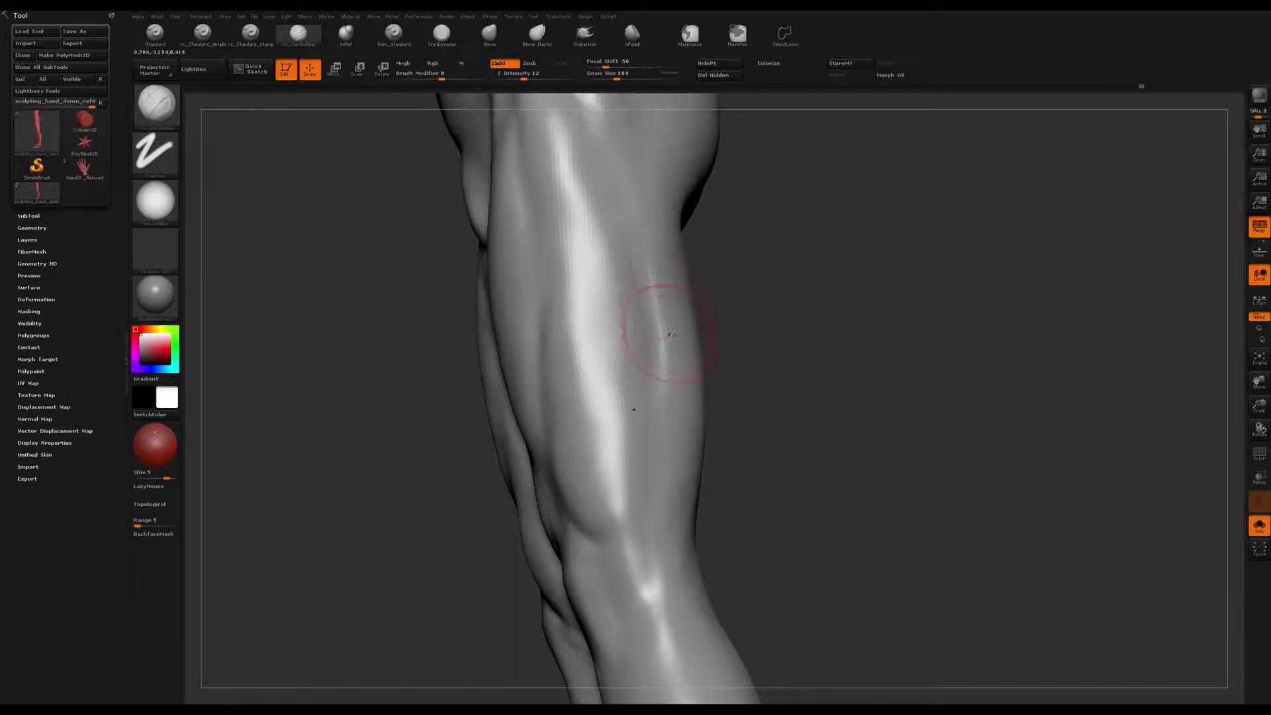
{"action": "left_click_drag", "start_coordinate": [680, 236], "coordinate": [662, 272]}
{"action": "mouse_move", "coordinate": [641, 235]}
{"action": "right_mouse_down"}
{"action": "mouse_move", "coordinate": [626, 354]}
{"action": "mouse_move", "coordinate": [649, 343]}
{"action": "mouse_move", "coordinate": [652, 323]}
{"action": "right_mouse_up"}
{"action": "right_click_drag", "start_coordinate": [626, 266], "coordinate": [628, 286]}
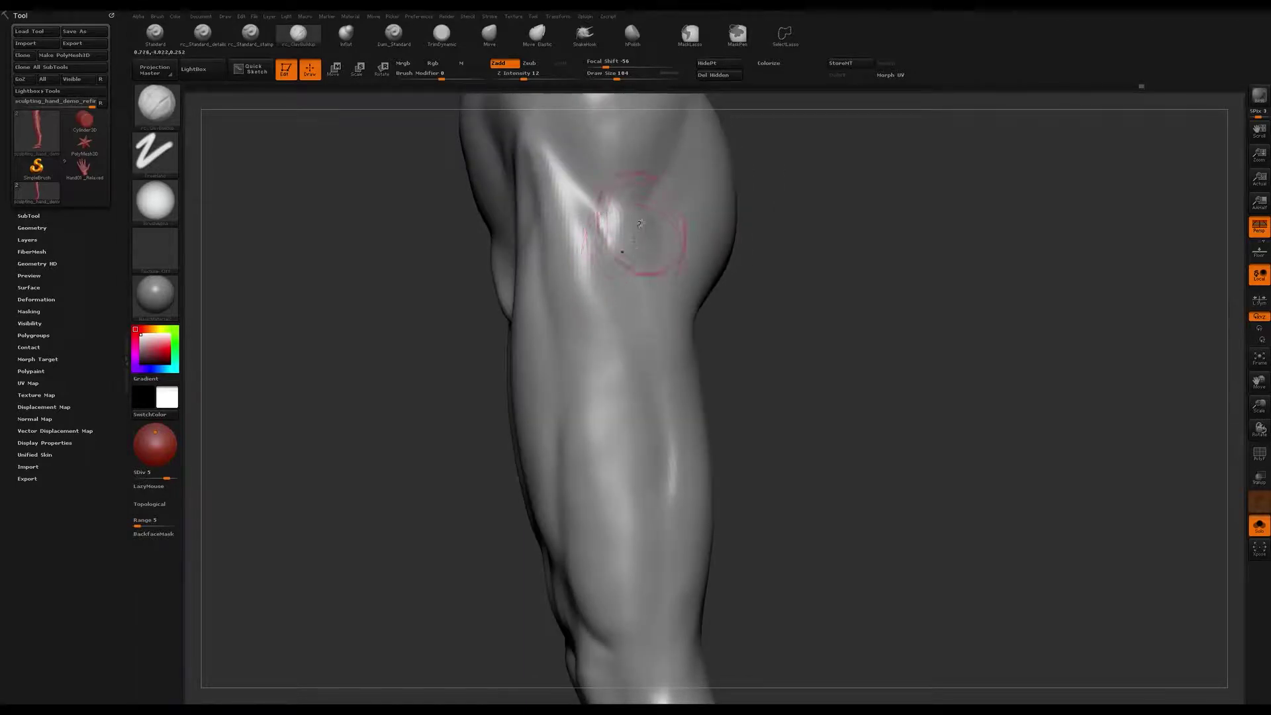
{"action": "right_click_drag", "start_coordinate": [642, 252], "coordinate": [616, 258]}
{"action": "left_click_drag", "start_coordinate": [615, 228], "coordinate": [619, 258], "text": "shift"}
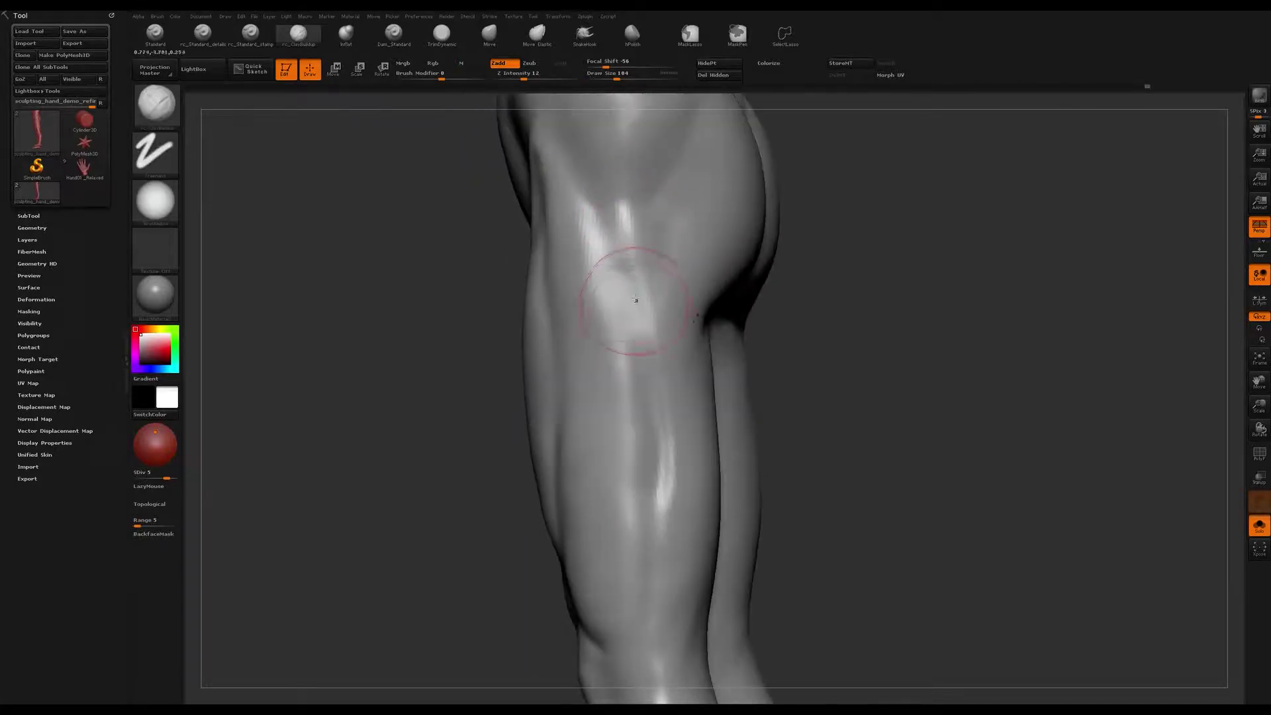
Step: Build up the outer thigh band and the area behind the hip point with clay strokes
{"action": "right_click_drag", "start_coordinate": [629, 307], "coordinate": [642, 221]}
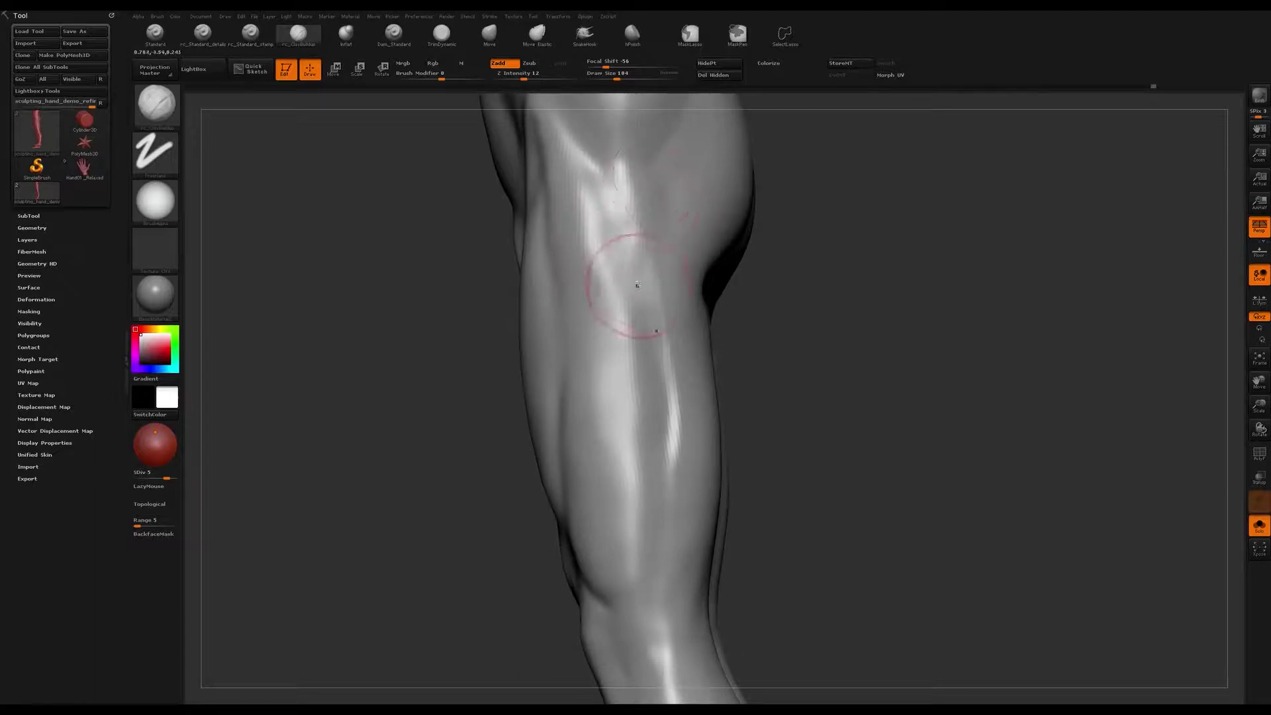
{"action": "mouse_move", "coordinate": [647, 375]}
{"action": "right_mouse_down"}
{"action": "mouse_move", "coordinate": [653, 264]}
{"action": "mouse_move", "coordinate": [690, 355]}
{"action": "mouse_move", "coordinate": [673, 333]}
{"action": "mouse_move", "coordinate": [697, 323]}
{"action": "right_mouse_up"}
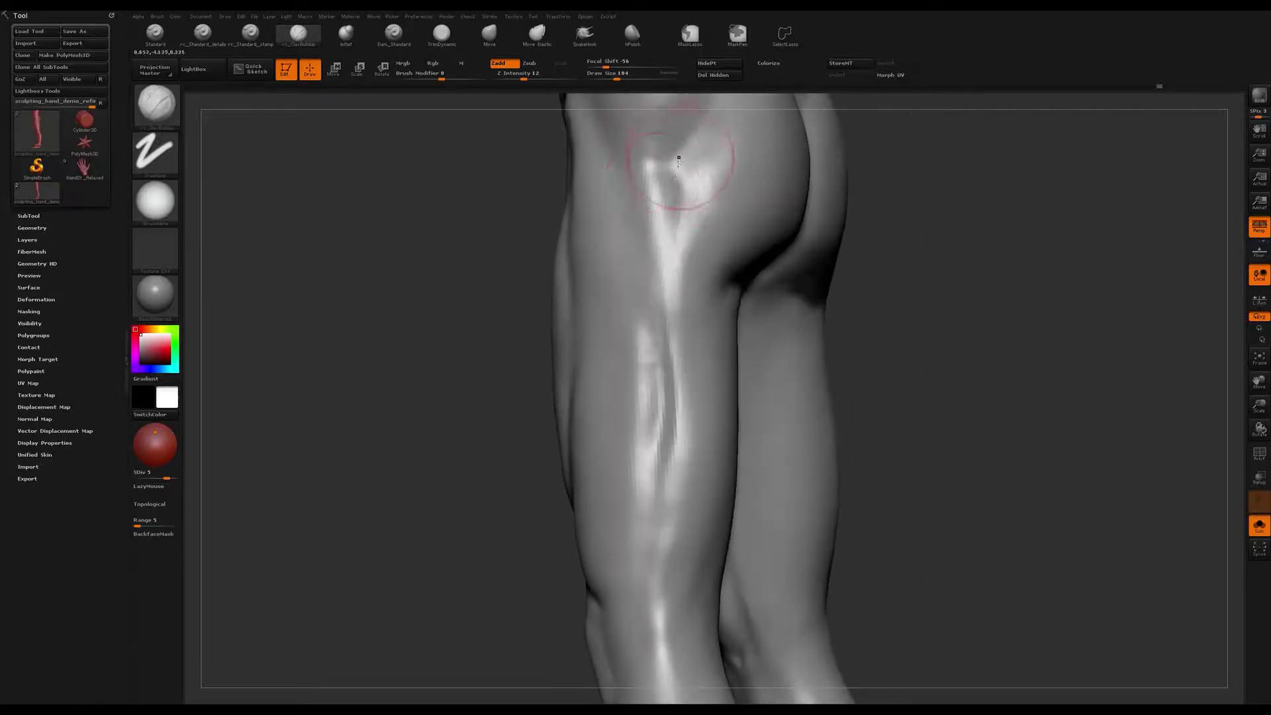
{"action": "right_click_drag", "start_coordinate": [676, 191], "coordinate": [654, 185]}
{"action": "left_click_drag", "start_coordinate": [655, 196], "coordinate": [678, 225]}
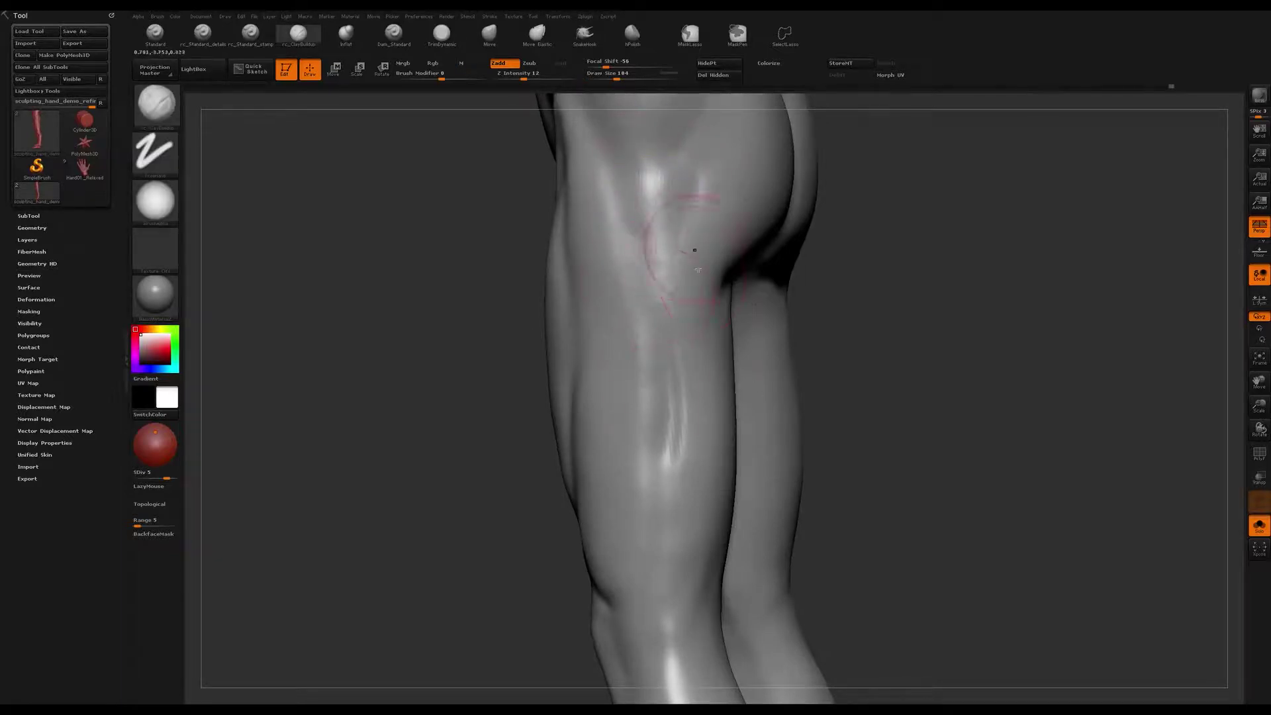
{"action": "right_click_drag", "start_coordinate": [668, 255], "coordinate": [615, 264]}
Step: Carve the outer end of the gluteal fold toward the side of the thigh with the Dam_Standard brush
{"action": "key", "text": "b"}
{"action": "key", "text": "d"}
{"action": "key", "text": "s"}
{"action": "mouse_move", "coordinate": [662, 229]}
{"action": "right_mouse_down"}
{"action": "mouse_move", "coordinate": [701, 222]}
{"action": "mouse_move", "coordinate": [675, 193]}
{"action": "mouse_move", "coordinate": [647, 276]}
{"action": "mouse_move", "coordinate": [627, 274]}
{"action": "right_mouse_up"}
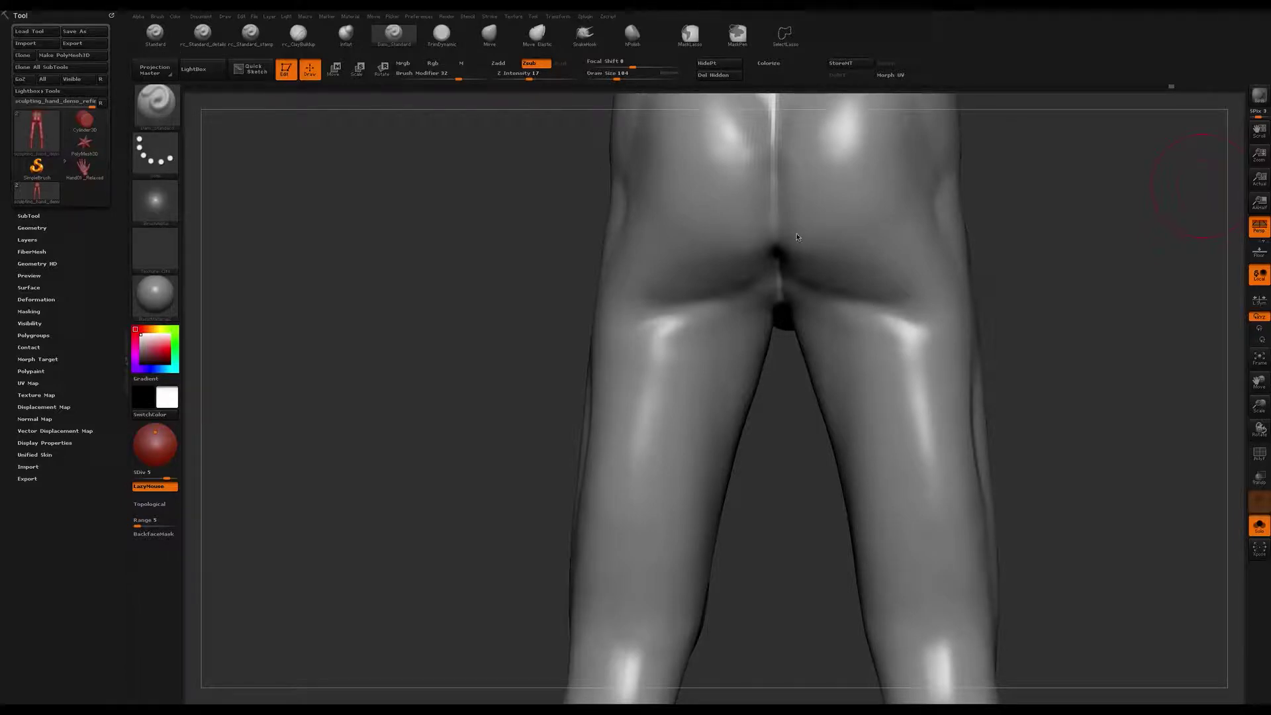
{"action": "mouse_move", "coordinate": [959, 227]}
{"action": "right_mouse_down"}
{"action": "mouse_move", "coordinate": [894, 290]}
{"action": "mouse_move", "coordinate": [902, 247]}
{"action": "mouse_move", "coordinate": [823, 326]}
{"action": "mouse_move", "coordinate": [829, 285]}
{"action": "mouse_move", "coordinate": [762, 364]}
{"action": "right_mouse_up"}
{"action": "left_click_drag", "start_coordinate": [744, 347], "coordinate": [821, 381]}
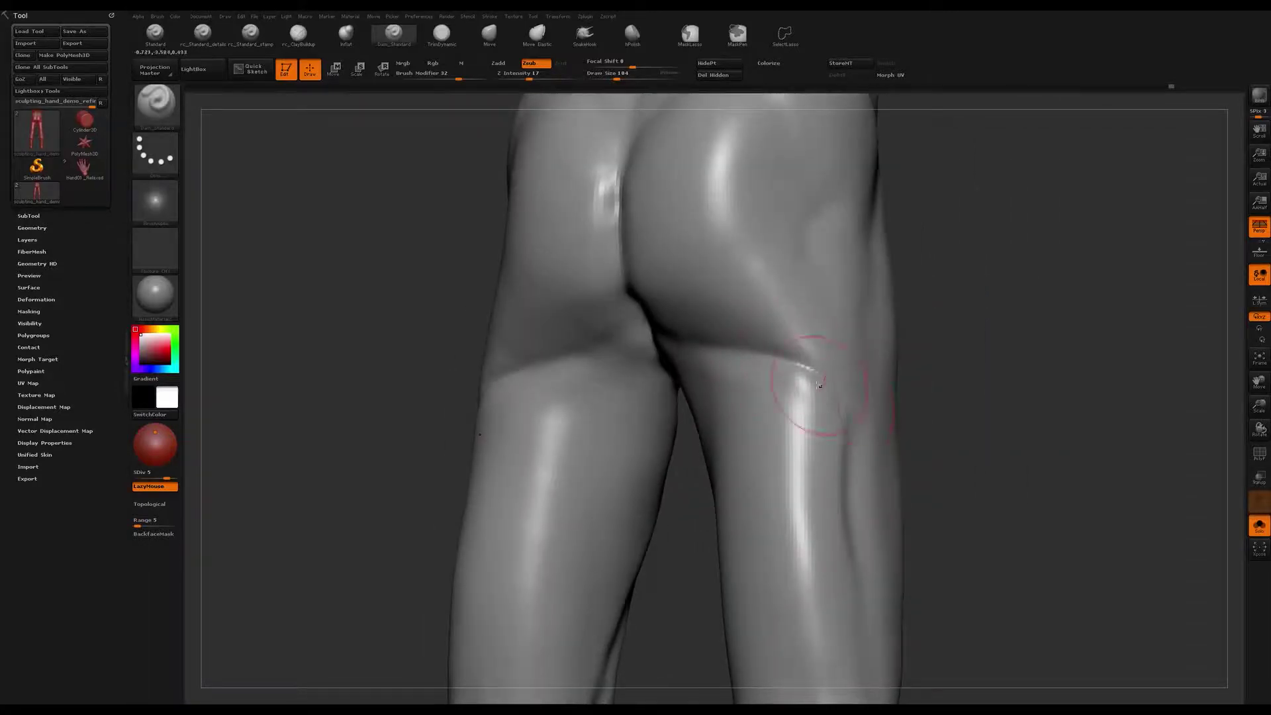
{"action": "right_click_drag", "start_coordinate": [821, 381], "coordinate": [761, 358]}
{"action": "mouse_move", "coordinate": [768, 354]}
{"action": "left_mouse_down"}
{"action": "mouse_move", "coordinate": [841, 404]}
{"action": "mouse_move", "coordinate": [814, 381]}
{"action": "left_mouse_up"}
{"action": "right_click_drag", "start_coordinate": [817, 391], "coordinate": [795, 473]}
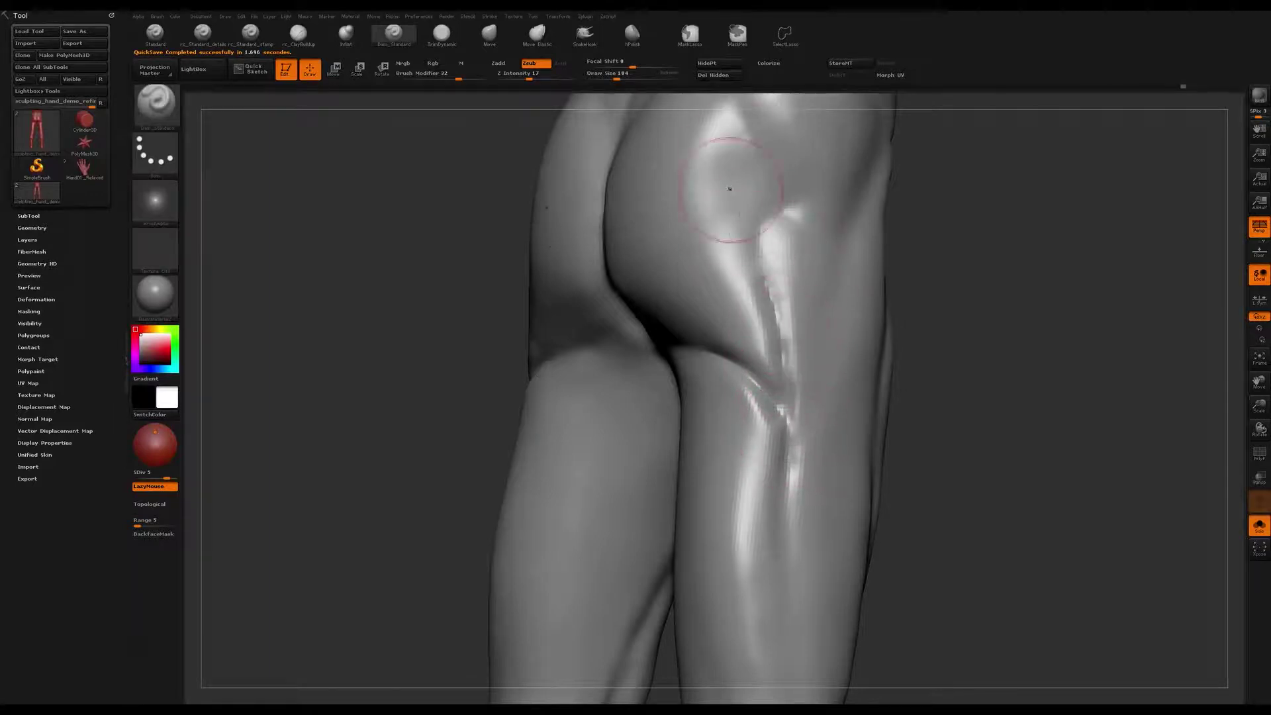
Step: Deepen the groove from behind the hip point to the gluteal fold and refine the fold's outer crease
{"action": "right_click_drag", "start_coordinate": [752, 212], "coordinate": [773, 316]}
{"action": "mouse_move", "coordinate": [773, 326]}
{"action": "left_mouse_down"}
{"action": "mouse_move", "coordinate": [784, 196]}
{"action": "mouse_move", "coordinate": [784, 390]}
{"action": "left_mouse_up"}
{"action": "mouse_move", "coordinate": [759, 349]}
{"action": "right_mouse_down"}
{"action": "mouse_move", "coordinate": [747, 369]}
{"action": "mouse_move", "coordinate": [800, 324]}
{"action": "right_mouse_up"}
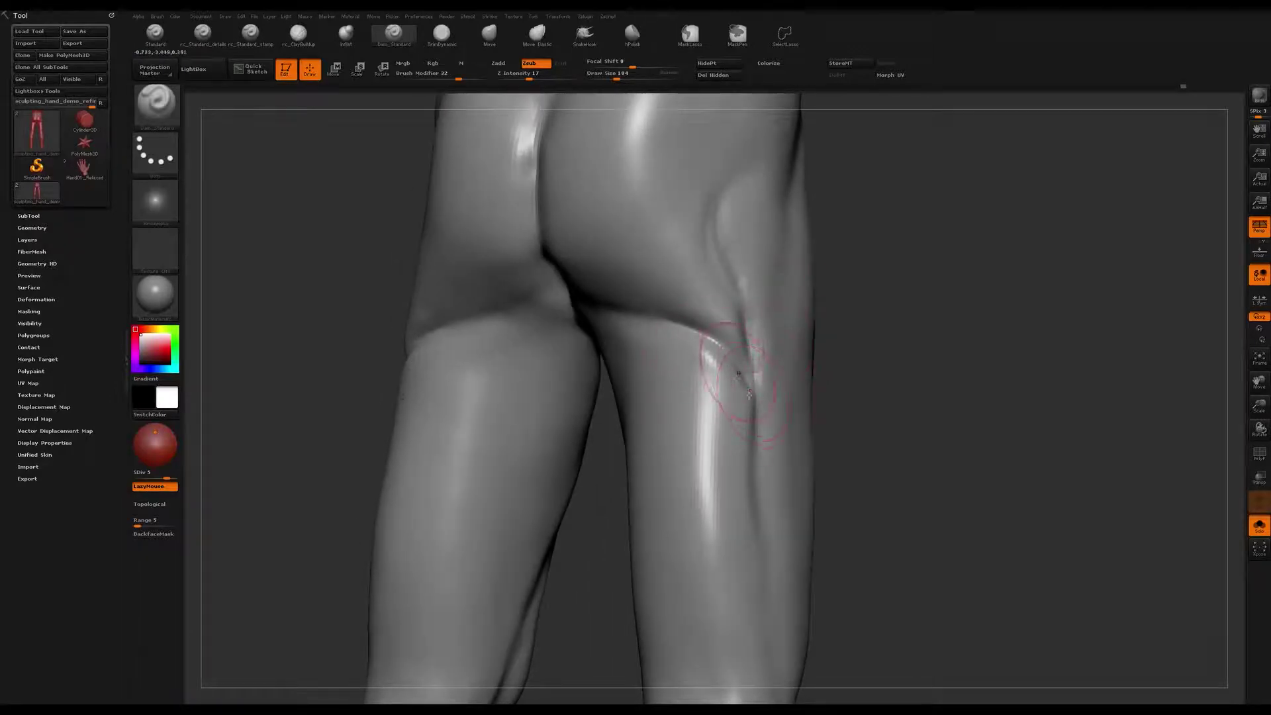
{"action": "left_click_drag", "start_coordinate": [733, 423], "coordinate": [717, 399], "text": "ctrl"}
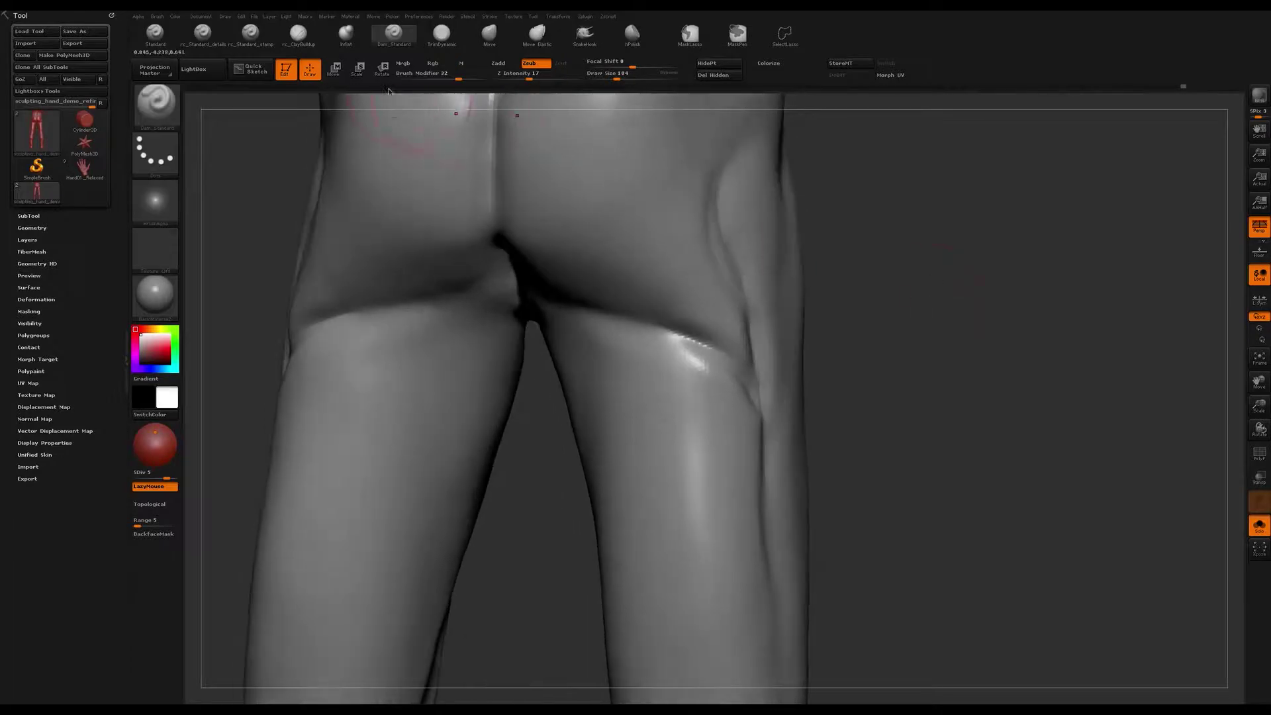
Step: Build up and soften the area where the gluteal fold meets the outer thigh with the ClayBuildup brush
{"action": "left_click", "coordinate": [298, 36]}
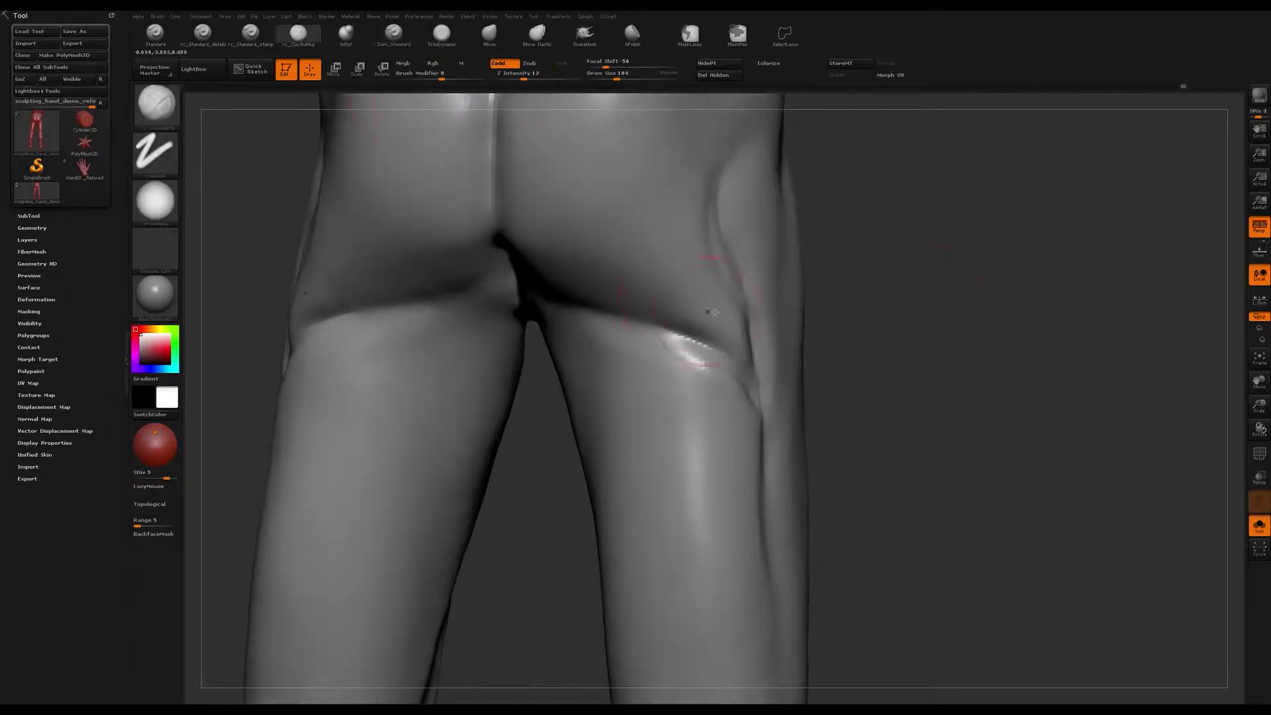
{"action": "left_click_drag", "start_coordinate": [709, 337], "coordinate": [752, 341]}
{"action": "mouse_move", "coordinate": [722, 281]}
{"action": "right_mouse_down"}
{"action": "mouse_move", "coordinate": [658, 337]}
{"action": "mouse_move", "coordinate": [717, 341]}
{"action": "mouse_move", "coordinate": [690, 413]}
{"action": "mouse_move", "coordinate": [735, 371]}
{"action": "mouse_move", "coordinate": [726, 323]}
{"action": "right_mouse_up"}
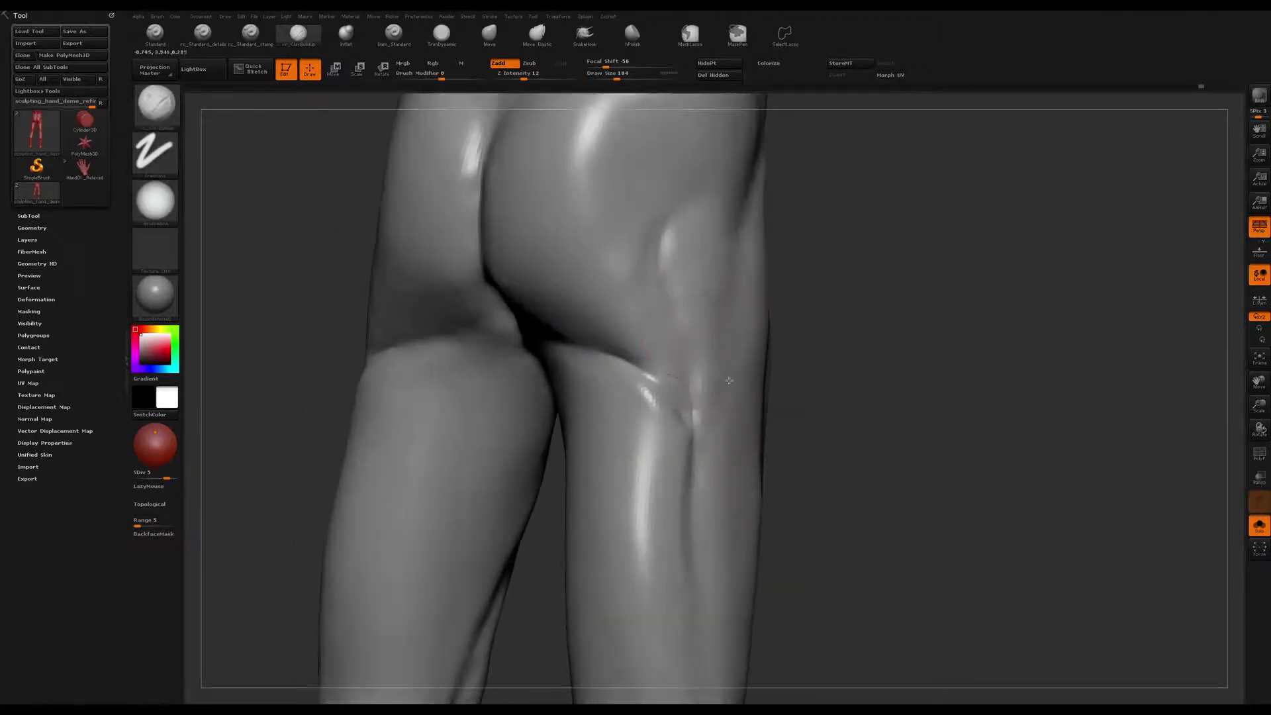
{"action": "mouse_move", "coordinate": [715, 454]}
{"action": "right_mouse_down"}
{"action": "mouse_move", "coordinate": [699, 446]}
{"action": "mouse_move", "coordinate": [723, 369]}
{"action": "right_mouse_up"}
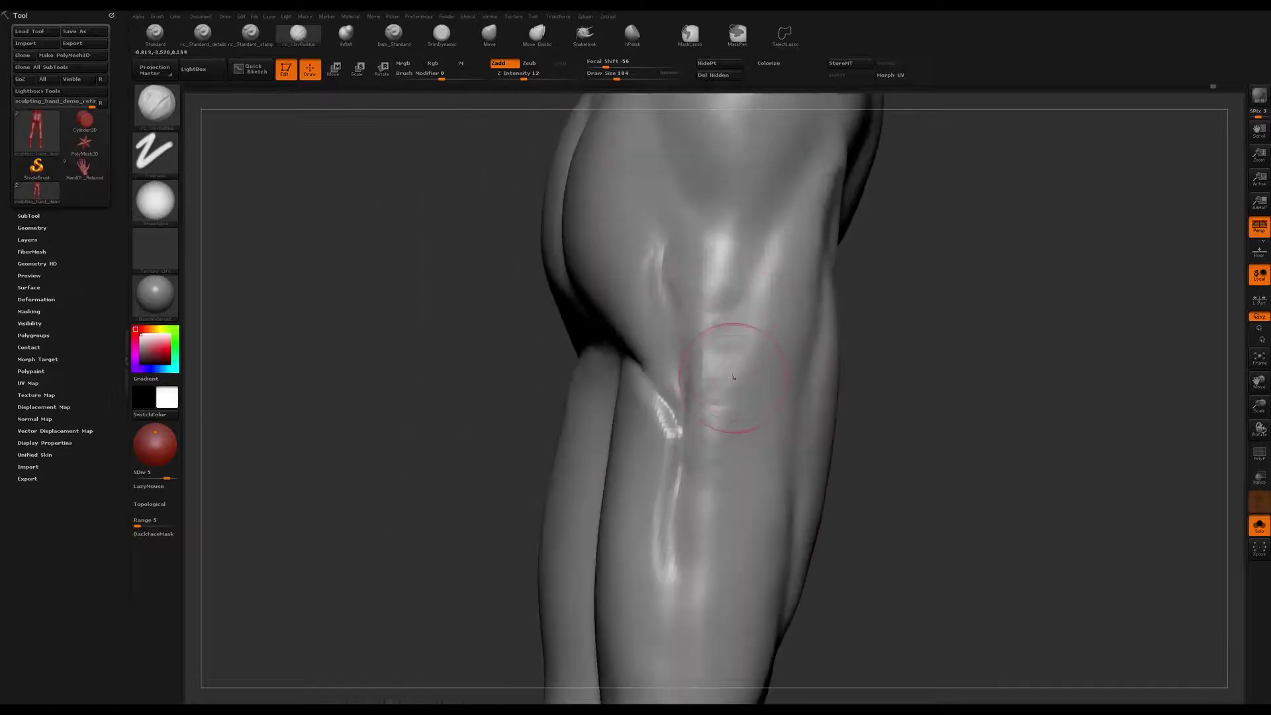
Step: Build up the outer upper thigh below the hip point with the ClayBuildup brush at size 77, and smooth it
{"action": "right_click_drag", "start_coordinate": [717, 317], "coordinate": [693, 319]}
{"action": "right_click_drag", "start_coordinate": [761, 344], "coordinate": [715, 351]}
{"action": "mouse_move", "coordinate": [789, 223]}
{"action": "right_mouse_down"}
{"action": "mouse_move", "coordinate": [760, 237]}
{"action": "mouse_move", "coordinate": [792, 189]}
{"action": "mouse_move", "coordinate": [805, 195]}
{"action": "mouse_move", "coordinate": [786, 172]}
{"action": "right_mouse_up"}
{"action": "key", "text": "bracketleft"}
{"action": "key", "text": "bracketleft"}
{"action": "key", "text": "bracketleft"}
{"action": "key", "text": "bracketright"}
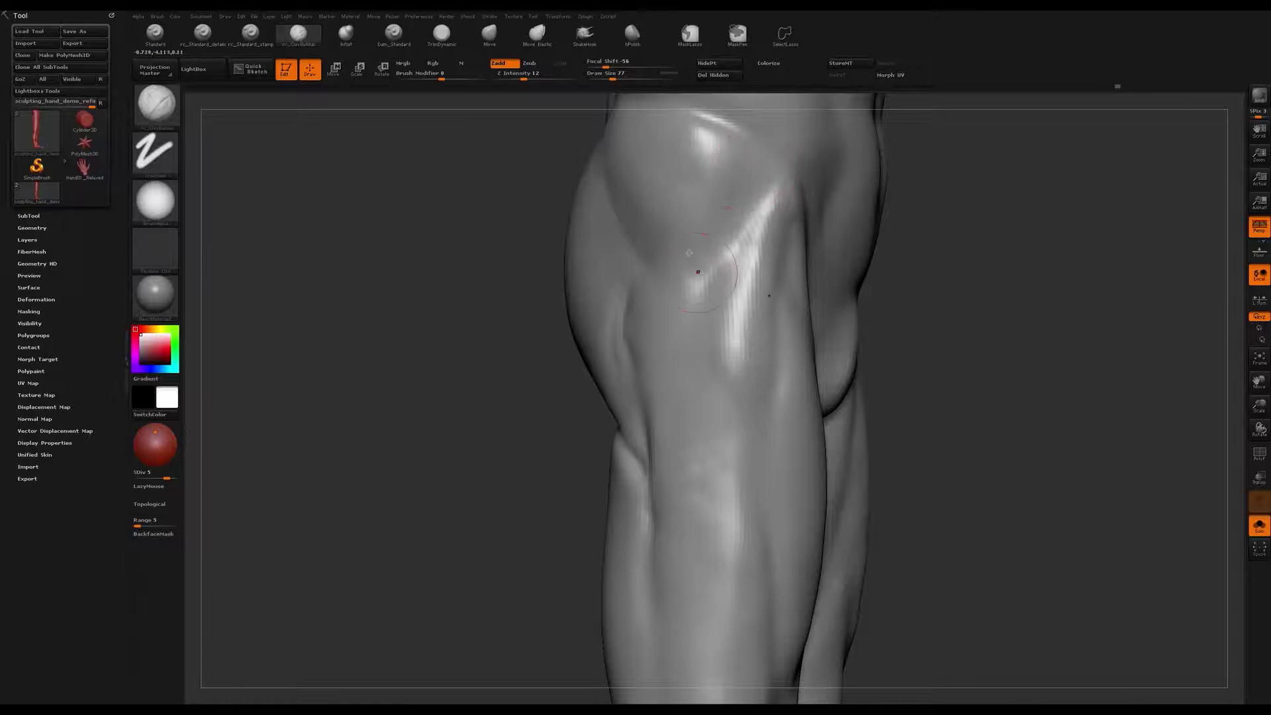
{"action": "mouse_move", "coordinate": [709, 229]}
{"action": "left_mouse_down"}
{"action": "mouse_move", "coordinate": [753, 222]}
{"action": "mouse_move", "coordinate": [754, 244]}
{"action": "left_mouse_up"}
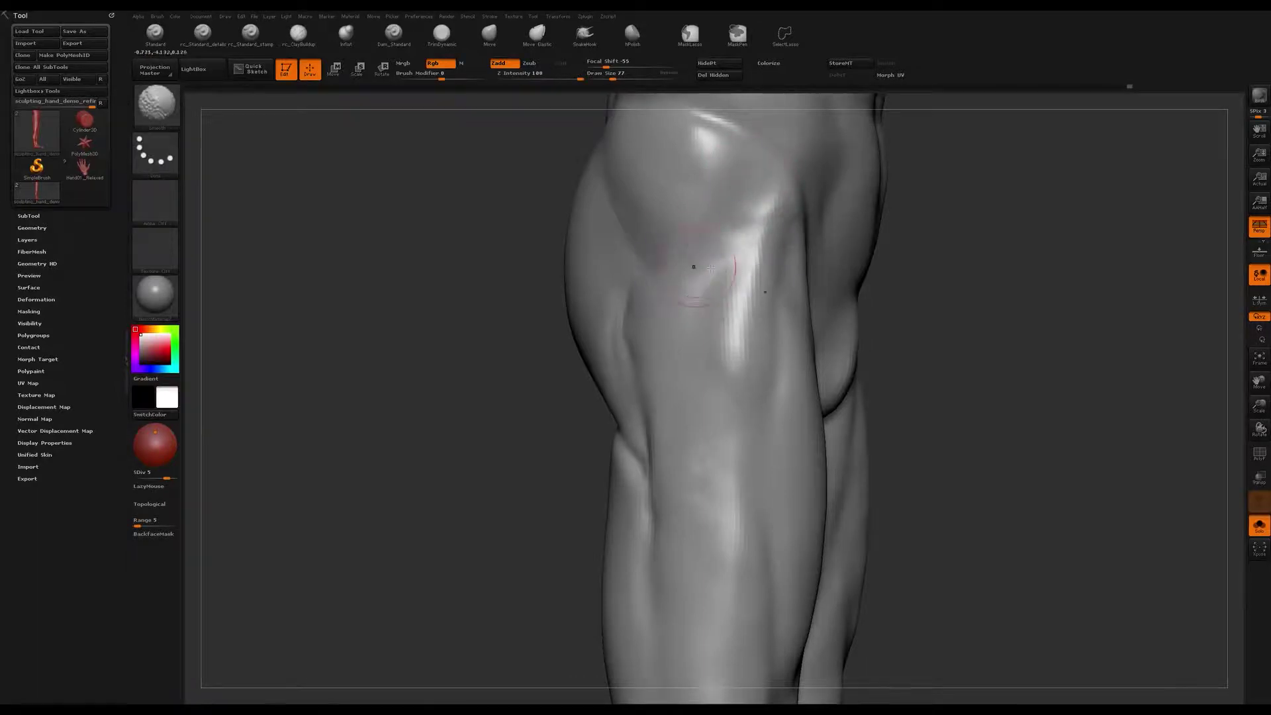
{"action": "right_click_drag", "start_coordinate": [711, 268], "coordinate": [729, 270]}
{"action": "left_click_drag", "start_coordinate": [729, 270], "coordinate": [781, 284], "text": "shift"}
Step: Add clay strokes along the muscle band running from the front hip point down the upper thigh
{"action": "mouse_move", "coordinate": [782, 284]}
{"action": "right_mouse_down"}
{"action": "mouse_move", "coordinate": [755, 265]}
{"action": "mouse_move", "coordinate": [732, 287]}
{"action": "mouse_move", "coordinate": [781, 311]}
{"action": "mouse_move", "coordinate": [671, 205]}
{"action": "mouse_move", "coordinate": [743, 255]}
{"action": "mouse_move", "coordinate": [651, 236]}
{"action": "right_mouse_up"}
{"action": "left_click_drag", "start_coordinate": [636, 258], "coordinate": [642, 358]}
{"action": "right_click_drag", "start_coordinate": [666, 400], "coordinate": [615, 184]}
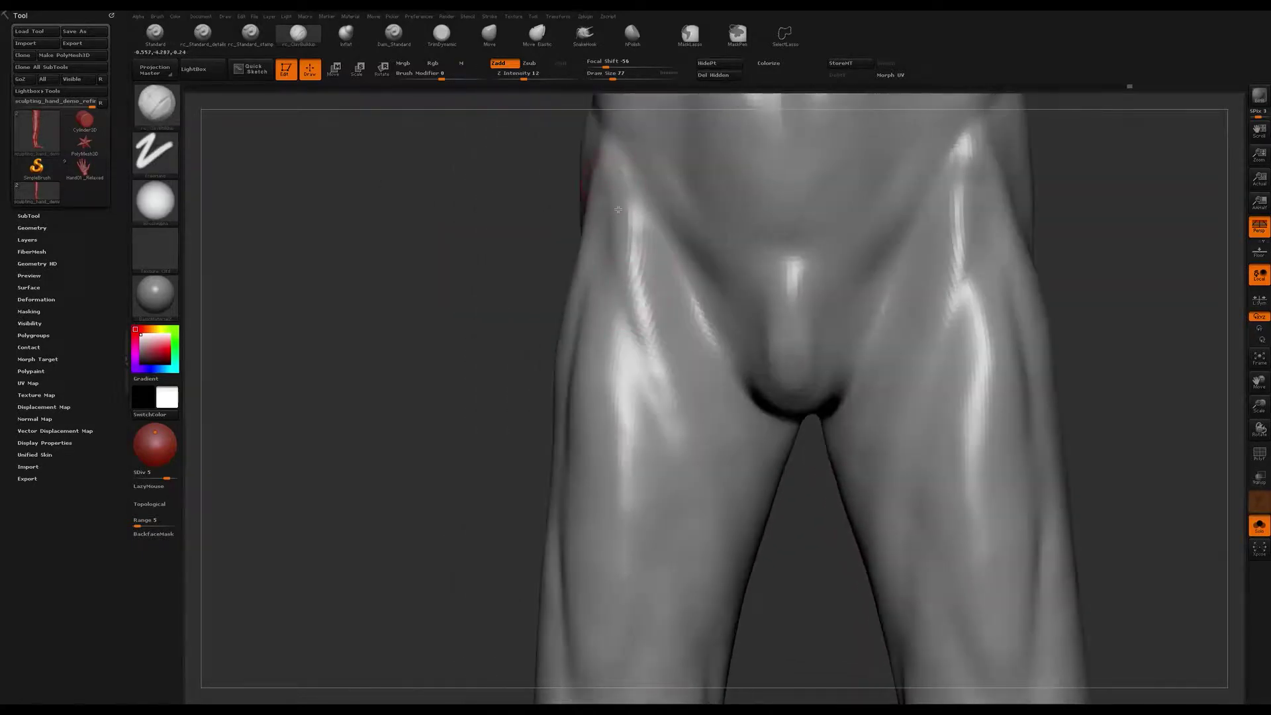
{"action": "mouse_move", "coordinate": [638, 321]}
{"action": "right_mouse_down"}
{"action": "mouse_move", "coordinate": [660, 344]}
{"action": "mouse_move", "coordinate": [642, 271]}
{"action": "right_mouse_up"}
{"action": "left_click_drag", "start_coordinate": [634, 238], "coordinate": [659, 355]}
{"action": "mouse_move", "coordinate": [652, 284]}
{"action": "right_mouse_down"}
{"action": "mouse_move", "coordinate": [666, 368]}
{"action": "mouse_move", "coordinate": [656, 119]}
{"action": "mouse_move", "coordinate": [673, 137]}
{"action": "right_mouse_up"}
Step: Reshape the contours of the groin and upper thighs with a much larger Move brush
{"action": "key", "text": "b"}
{"action": "key", "text": "m"}
{"action": "key", "text": "v"}
{"action": "key", "text": "bracketright"}
{"action": "key", "text": "bracketright"}
{"action": "key", "text": "bracketright"}
{"action": "key", "text": "bracketright"}
{"action": "key", "text": "bracketright"}
{"action": "key", "text": "bracketright"}
{"action": "right_click_drag", "start_coordinate": [621, 342], "coordinate": [646, 390]}
{"action": "key", "text": "bracketright"}
{"action": "key", "text": "bracketright"}
{"action": "key", "text": "bracketright"}
{"action": "key", "text": "bracketright"}
{"action": "key", "text": "bracketright"}
{"action": "key", "text": "bracketright"}
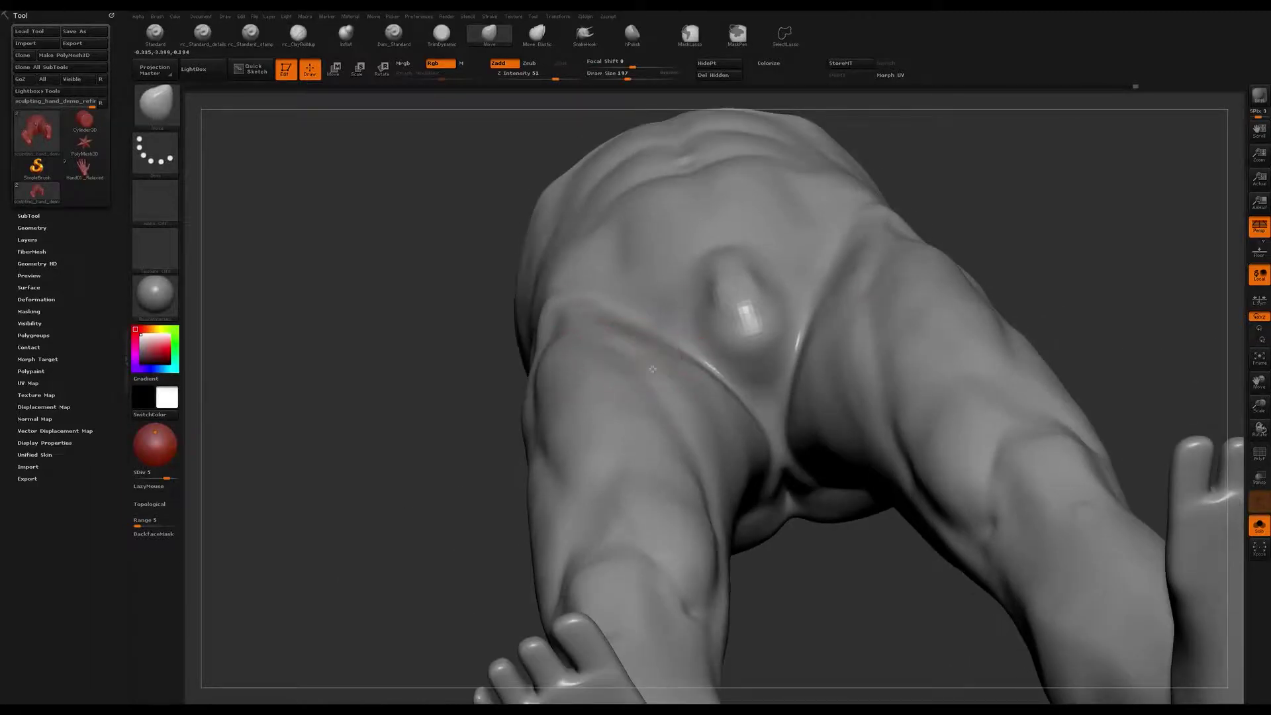
{"action": "mouse_move", "coordinate": [609, 335]}
{"action": "right_mouse_down"}
{"action": "mouse_move", "coordinate": [568, 340]}
{"action": "mouse_move", "coordinate": [595, 361]}
{"action": "mouse_move", "coordinate": [629, 357]}
{"action": "right_mouse_up"}
{"action": "key", "text": "bracketright"}
{"action": "key", "text": "bracketright"}
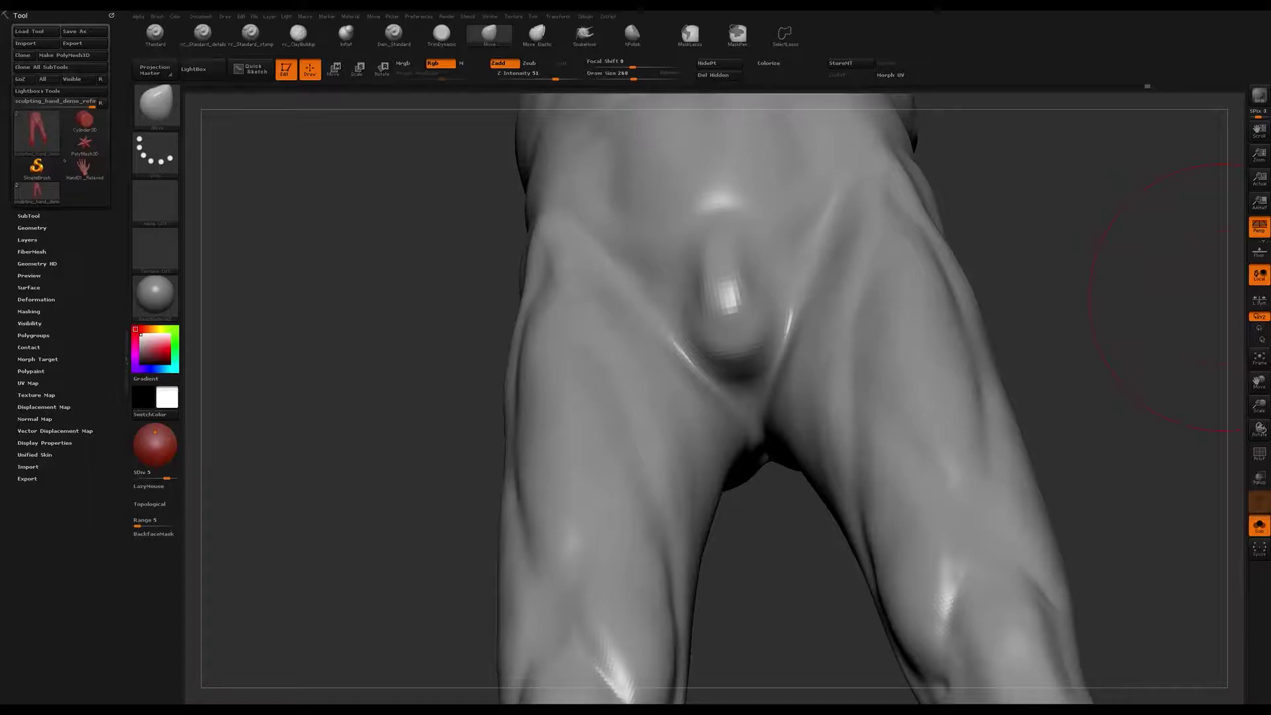
{"action": "mouse_move", "coordinate": [435, 423]}
{"action": "right_mouse_down"}
{"action": "mouse_move", "coordinate": [409, 435]}
{"action": "mouse_move", "coordinate": [683, 383]}
{"action": "mouse_move", "coordinate": [595, 367]}
{"action": "right_mouse_up"}
{"action": "key", "text": "s"}
{"action": "left_click_drag", "start_coordinate": [595, 367], "coordinate": [589, 368]}
{"action": "right_click_drag", "start_coordinate": [591, 329], "coordinate": [667, 366]}
Step: Flatten the surface planes from the hip point down the front thigh to the knee with the hPolish brush
{"action": "key", "text": "b"}
{"action": "key", "text": "h"}
{"action": "key", "text": "p"}
{"action": "mouse_move", "coordinate": [566, 269]}
{"action": "right_mouse_down"}
{"action": "mouse_move", "coordinate": [630, 298]}
{"action": "mouse_move", "coordinate": [596, 275]}
{"action": "right_mouse_up"}
{"action": "left_click_drag", "start_coordinate": [607, 167], "coordinate": [616, 176]}
{"action": "mouse_move", "coordinate": [620, 272]}
{"action": "right_mouse_down"}
{"action": "mouse_move", "coordinate": [622, 343]}
{"action": "mouse_move", "coordinate": [606, 343]}
{"action": "mouse_move", "coordinate": [624, 400]}
{"action": "right_mouse_up"}
{"action": "left_click_drag", "start_coordinate": [596, 507], "coordinate": [577, 542]}
{"action": "mouse_move", "coordinate": [577, 543]}
{"action": "right_mouse_down"}
{"action": "mouse_move", "coordinate": [610, 533]}
{"action": "mouse_move", "coordinate": [596, 457]}
{"action": "right_mouse_up"}
{"action": "mouse_move", "coordinate": [596, 457]}
{"action": "right_mouse_down", "text": "ctrl"}
{"action": "mouse_move", "coordinate": [574, 499]}
{"action": "mouse_move", "coordinate": [556, 501]}
{"action": "right_mouse_up", "text": "ctrl"}
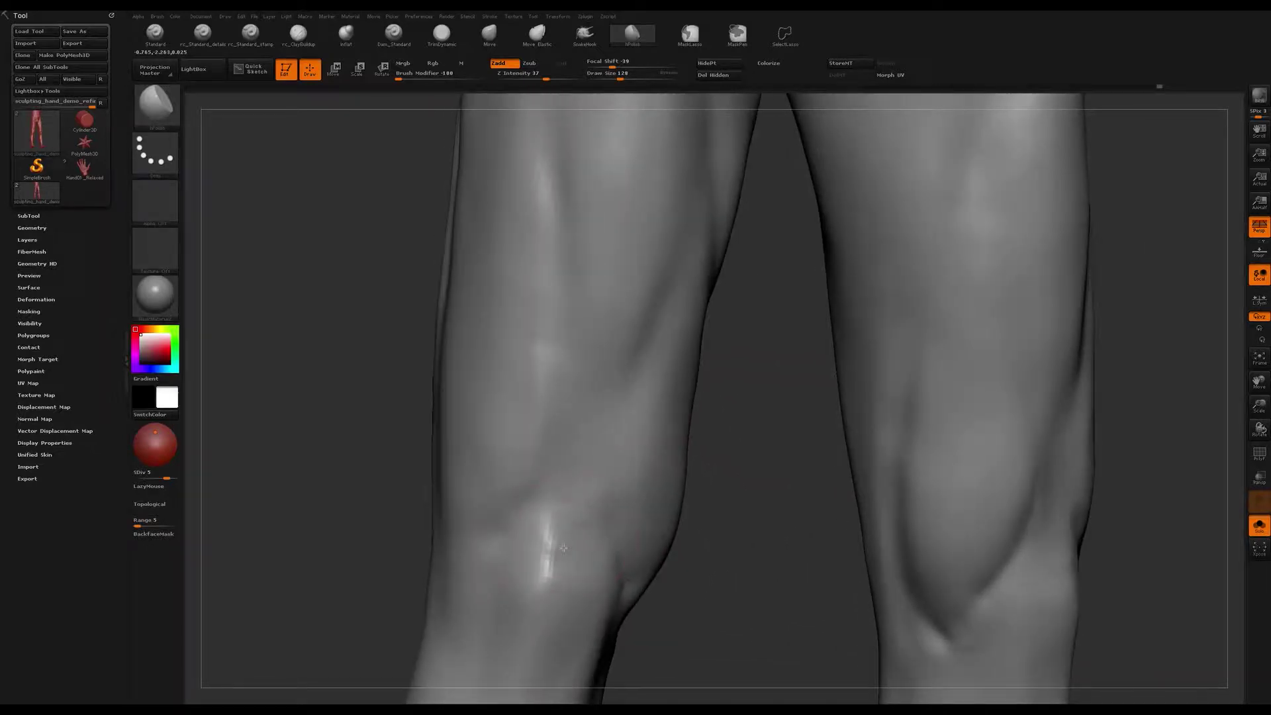
Step: Polish the planes around the kneecap and the tendon area just above it
{"action": "right_click_drag", "start_coordinate": [540, 552], "coordinate": [559, 558]}
{"action": "right_click_drag", "start_coordinate": [582, 488], "coordinate": [649, 363]}
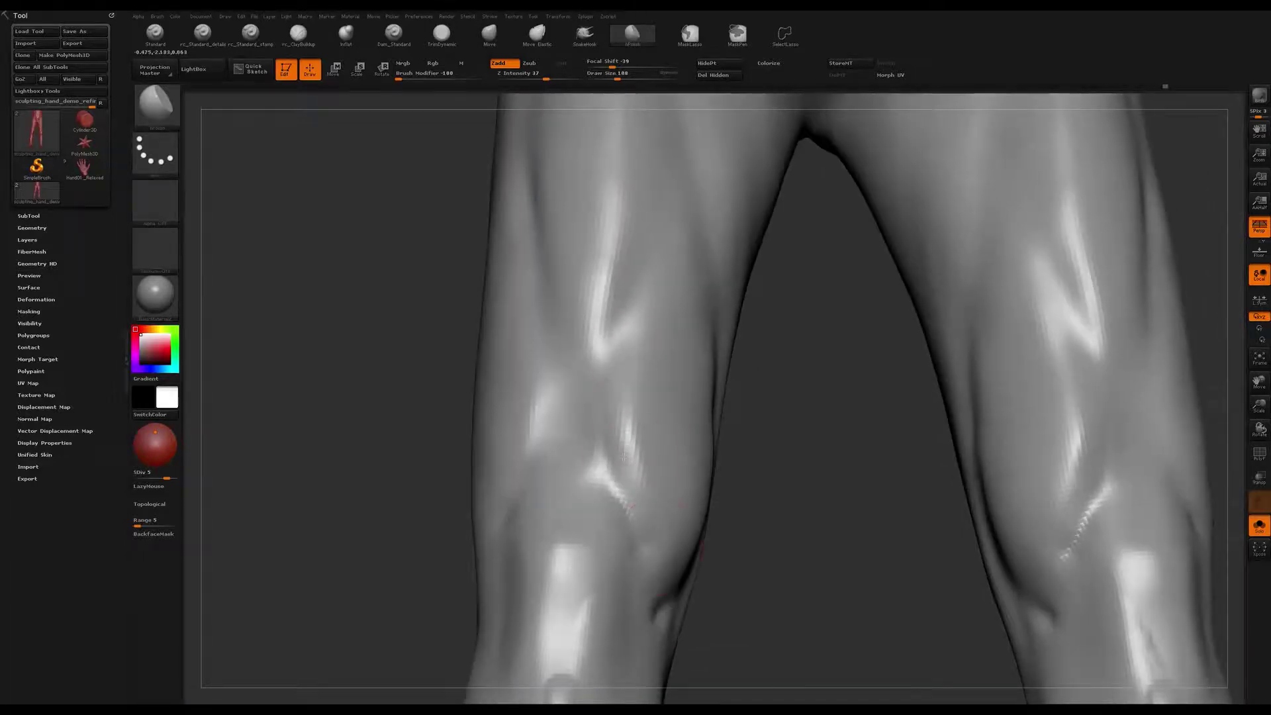
{"action": "mouse_move", "coordinate": [640, 462]}
{"action": "right_mouse_down"}
{"action": "mouse_move", "coordinate": [594, 420]}
{"action": "mouse_move", "coordinate": [598, 400]}
{"action": "mouse_move", "coordinate": [615, 501]}
{"action": "mouse_move", "coordinate": [588, 514]}
{"action": "right_mouse_up"}
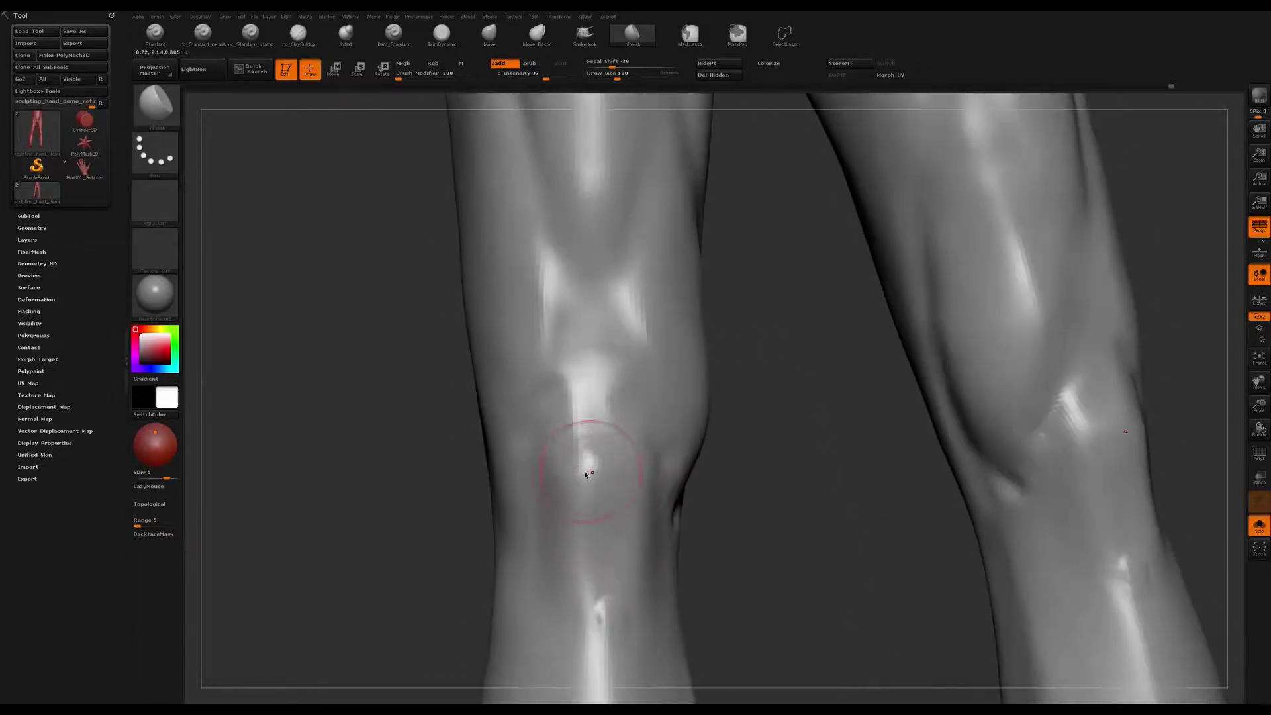
{"action": "mouse_move", "coordinate": [590, 470]}
{"action": "right_mouse_down"}
{"action": "mouse_move", "coordinate": [590, 454]}
{"action": "mouse_move", "coordinate": [559, 463]}
{"action": "right_mouse_up"}
{"action": "left_click_drag", "start_coordinate": [559, 465], "coordinate": [577, 453]}
{"action": "mouse_move", "coordinate": [613, 495]}
{"action": "right_mouse_down"}
{"action": "mouse_move", "coordinate": [577, 470]}
{"action": "mouse_move", "coordinate": [626, 461]}
{"action": "mouse_move", "coordinate": [648, 397]}
{"action": "mouse_move", "coordinate": [568, 385]}
{"action": "right_mouse_up"}
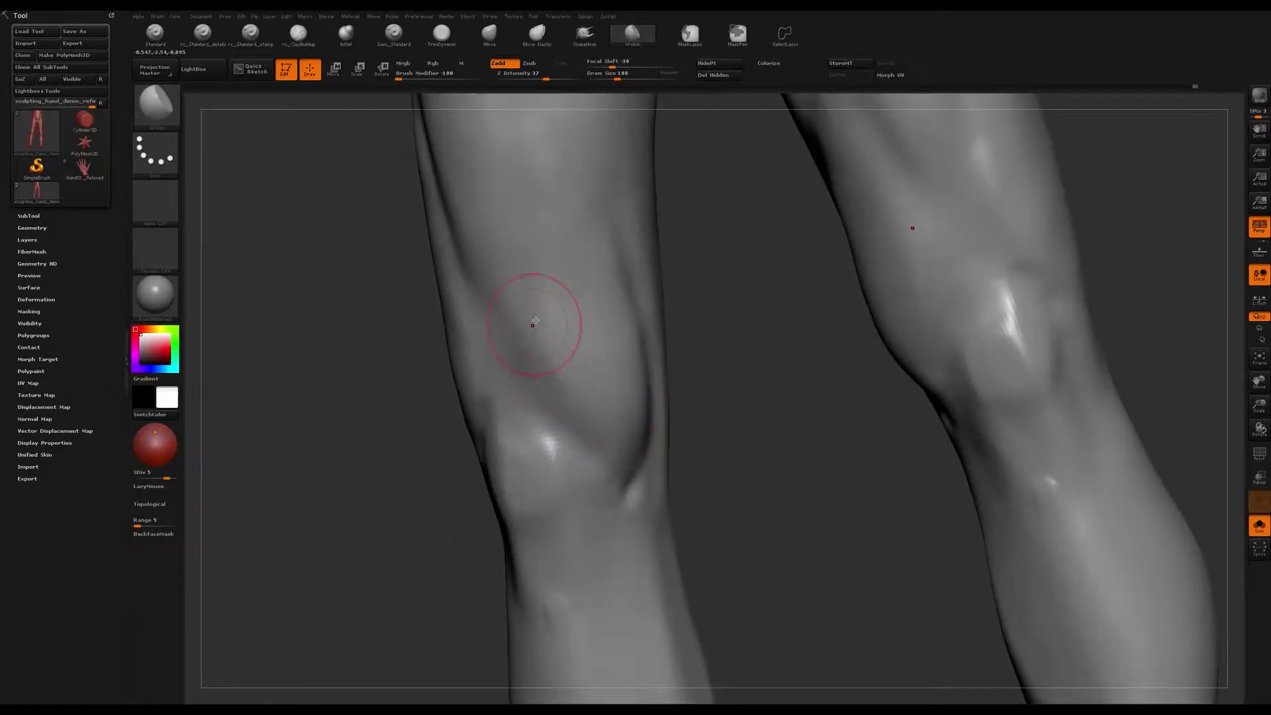
Step: Polish the lower thigh muscles above the knee and the inner and front planes of the thigh
{"action": "right_click_drag", "start_coordinate": [549, 318], "coordinate": [566, 367]}
{"action": "right_click_drag", "start_coordinate": [575, 431], "coordinate": [570, 424]}
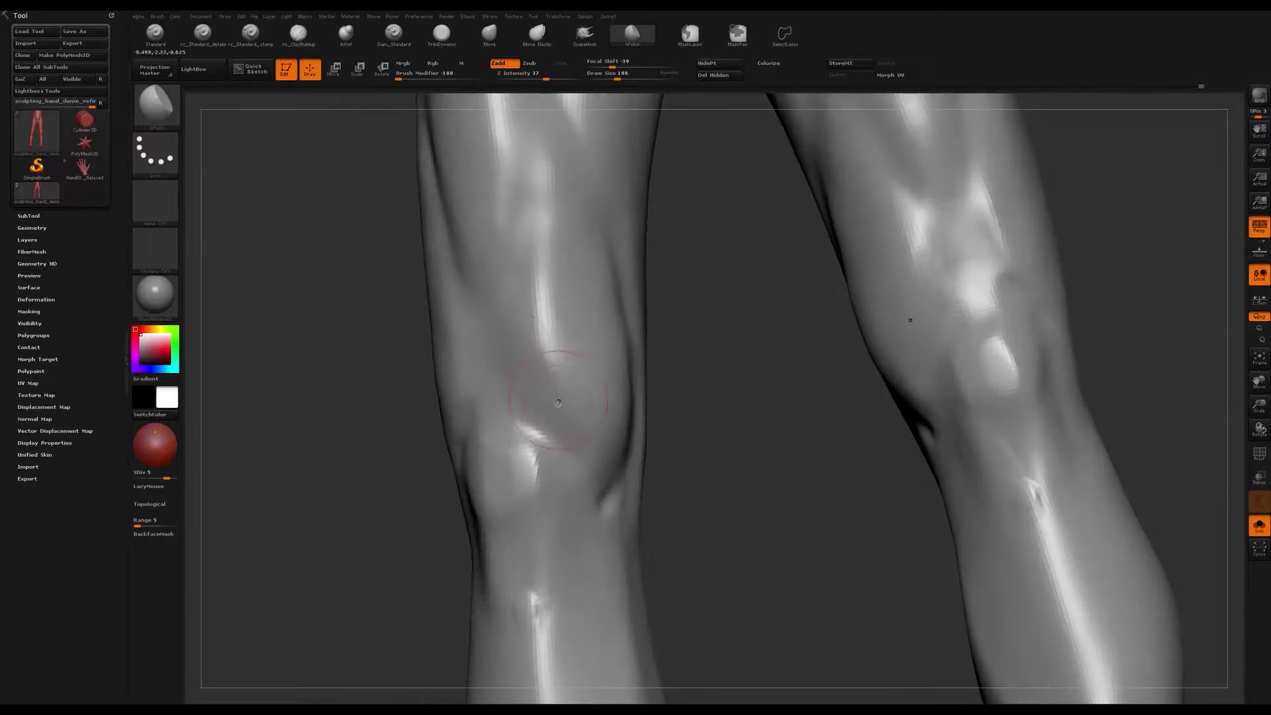
{"action": "mouse_move", "coordinate": [549, 252]}
{"action": "right_mouse_down"}
{"action": "mouse_move", "coordinate": [539, 170]}
{"action": "mouse_move", "coordinate": [526, 336]}
{"action": "mouse_move", "coordinate": [553, 369]}
{"action": "mouse_move", "coordinate": [513, 410]}
{"action": "right_mouse_up"}
{"action": "right_click_drag", "start_coordinate": [554, 368], "coordinate": [552, 340]}
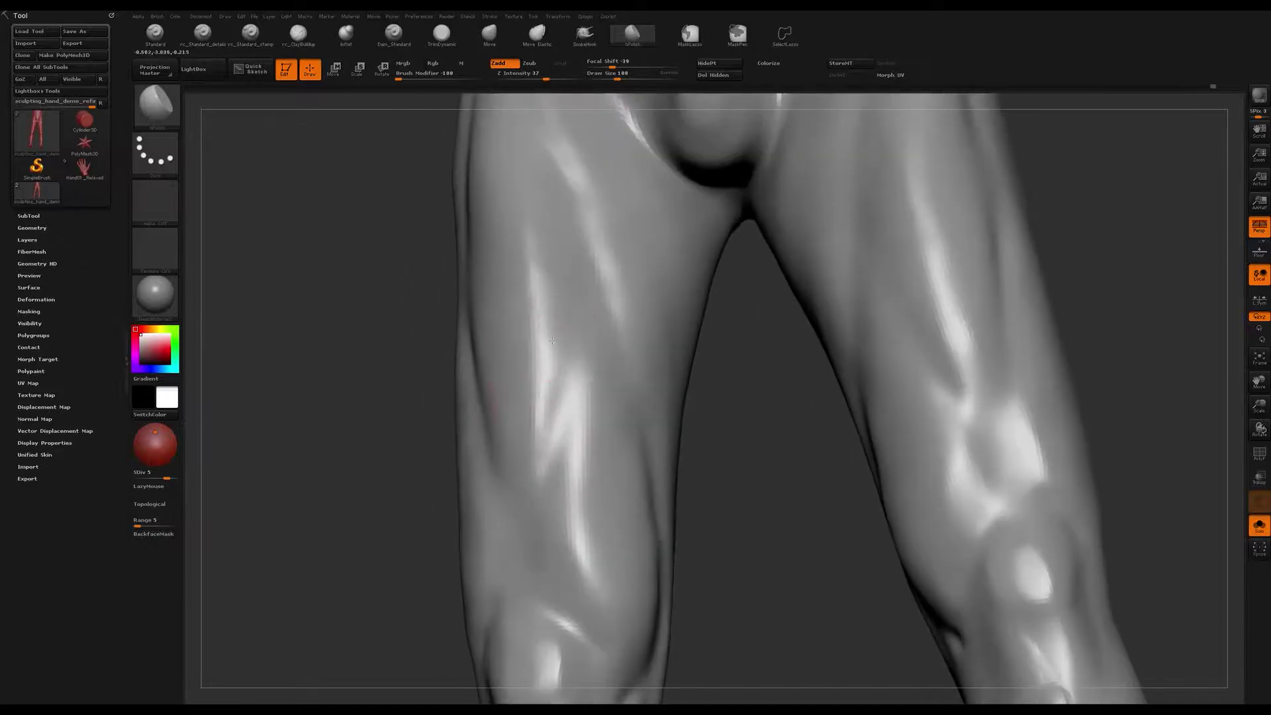
{"action": "right_click_drag", "start_coordinate": [555, 270], "coordinate": [662, 395]}
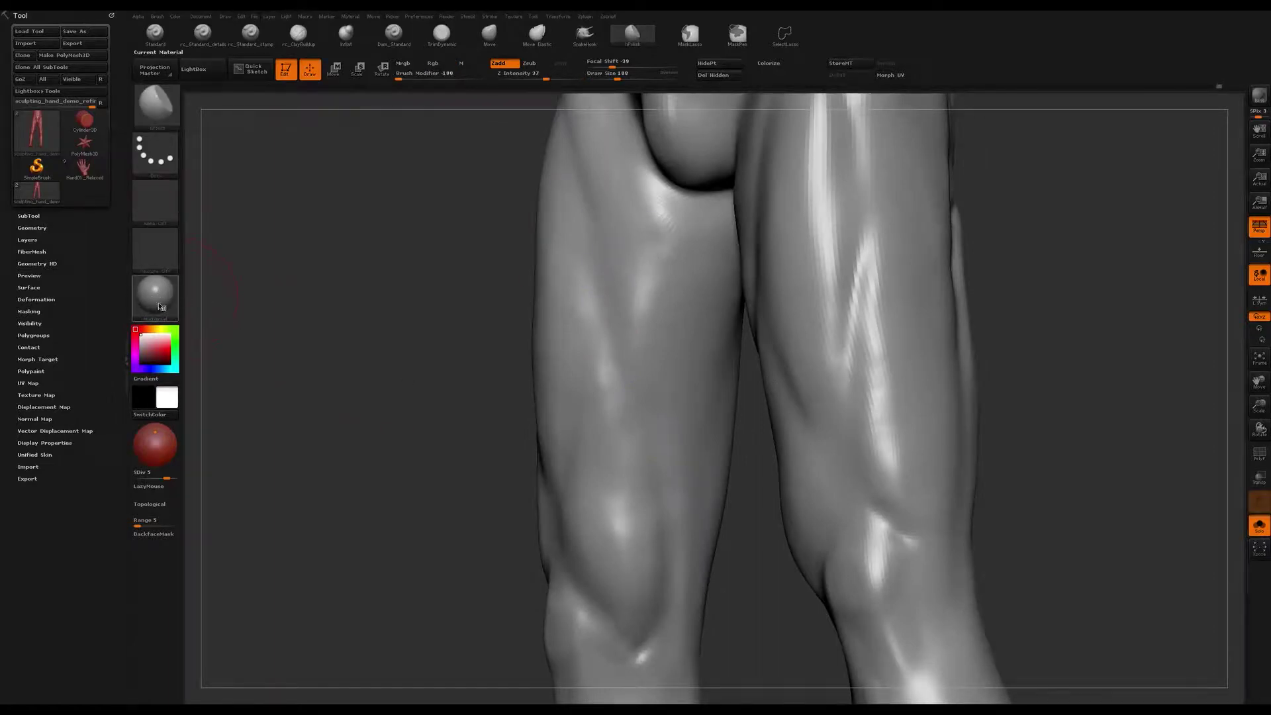
{"action": "right_click_drag", "start_coordinate": [693, 306], "coordinate": [576, 146]}
{"action": "right_click_drag", "start_coordinate": [824, 335], "coordinate": [731, 371]}
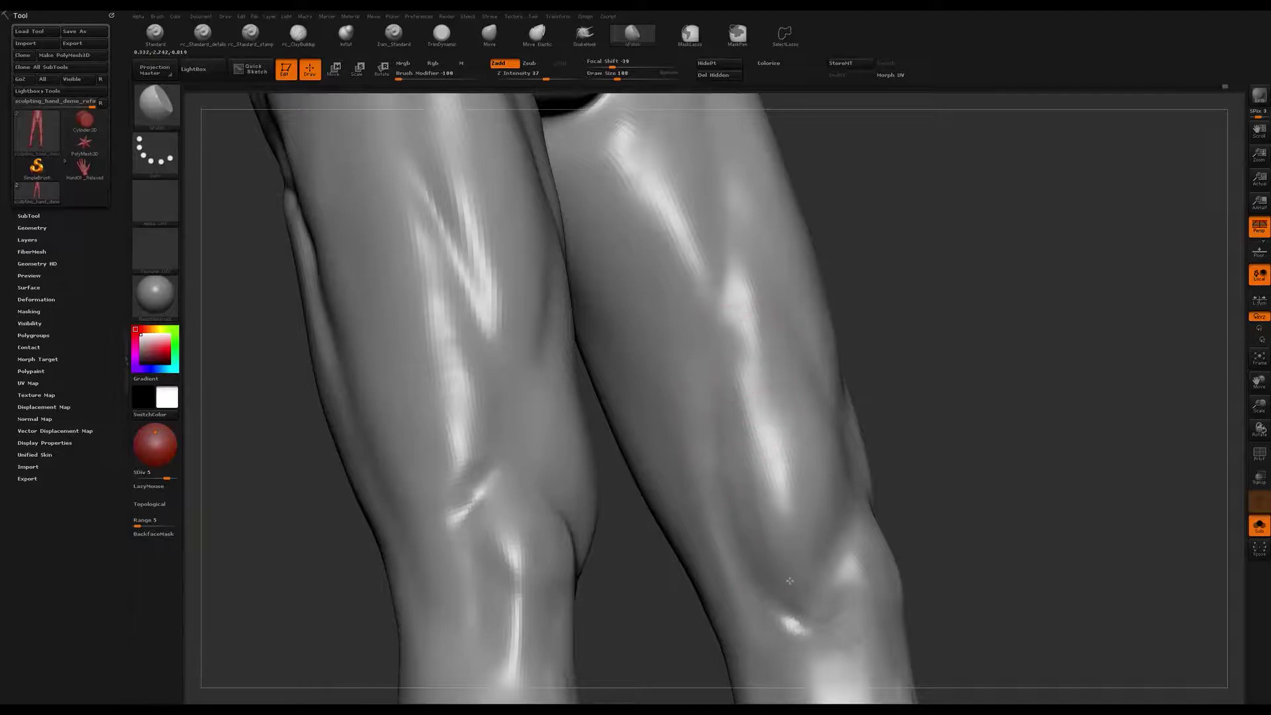
Step: Polish and smooth the inner teardrop muscle above the knee
{"action": "left_click", "coordinate": [154, 296]}
{"action": "mouse_move", "coordinate": [833, 504]}
{"action": "right_mouse_down"}
{"action": "mouse_move", "coordinate": [804, 539]}
{"action": "mouse_move", "coordinate": [741, 515]}
{"action": "right_mouse_up"}
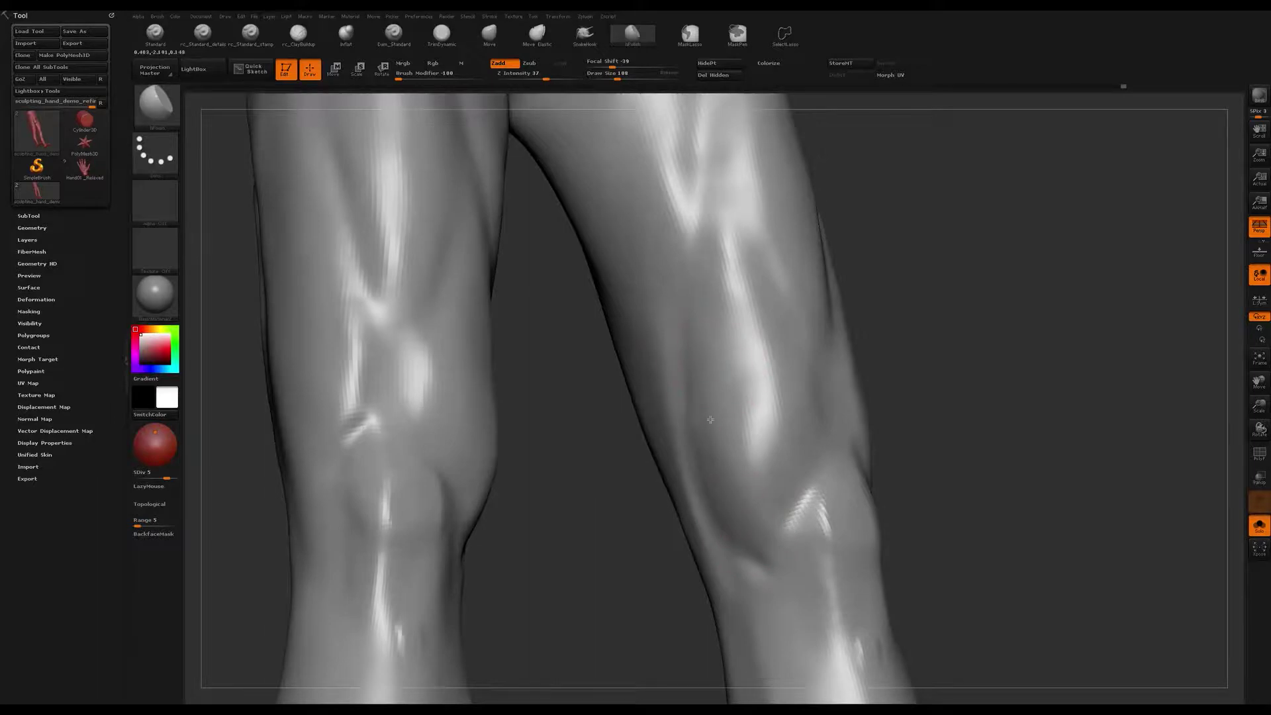
{"action": "mouse_move", "coordinate": [740, 541]}
{"action": "left_mouse_down", "text": "shift"}
{"action": "mouse_move", "coordinate": [707, 352]}
{"action": "mouse_move", "coordinate": [742, 469]}
{"action": "left_mouse_up", "text": "shift"}
{"action": "mouse_move", "coordinate": [775, 408]}
{"action": "right_mouse_down", "text": "ctrl"}
{"action": "mouse_move", "coordinate": [797, 378]}
{"action": "mouse_move", "coordinate": [786, 373]}
{"action": "right_mouse_up", "text": "ctrl"}
{"action": "right_click_drag", "start_coordinate": [572, 360], "coordinate": [685, 353], "text": "alt"}
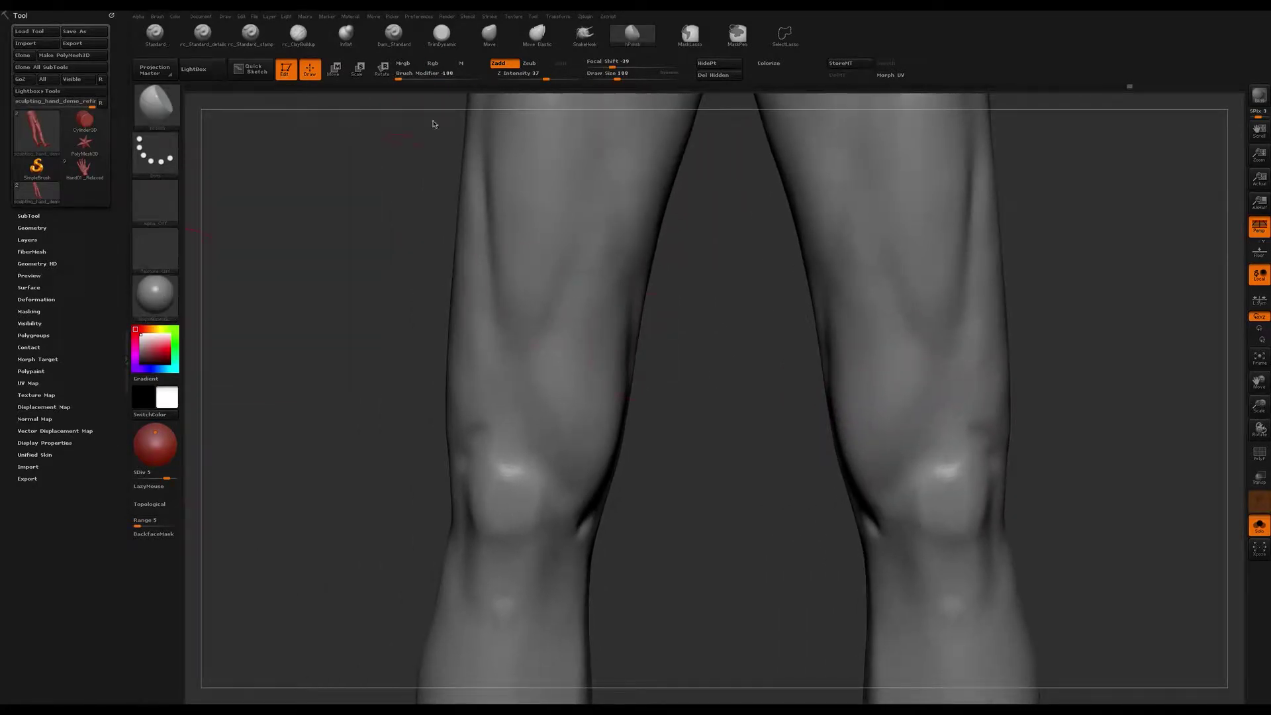
Step: Reposition the scene light so it shines on the legs from above
{"action": "left_click", "coordinate": [286, 18]}
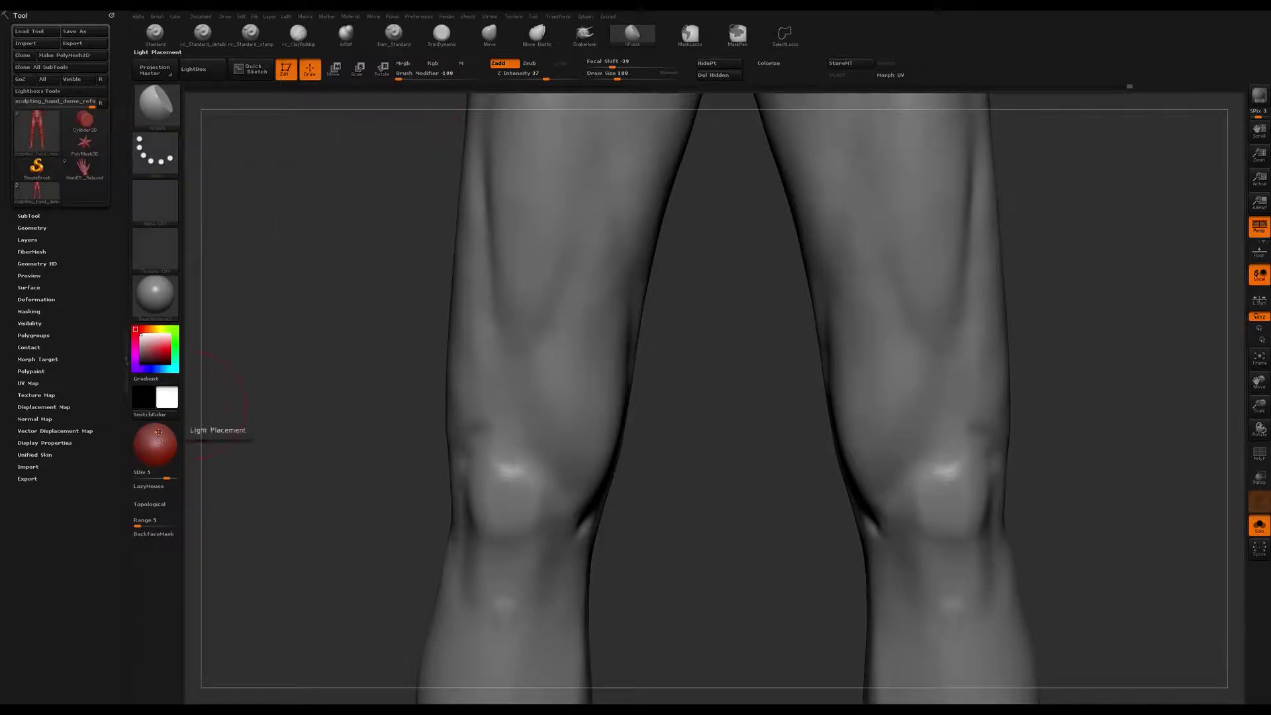
{"action": "left_click_drag", "start_coordinate": [160, 432], "coordinate": [153, 428]}
{"action": "mouse_move", "coordinate": [590, 315]}
{"action": "right_mouse_down"}
{"action": "mouse_move", "coordinate": [590, 288]}
{"action": "mouse_move", "coordinate": [579, 380]}
{"action": "mouse_move", "coordinate": [554, 397]}
{"action": "mouse_move", "coordinate": [568, 402]}
{"action": "mouse_move", "coordinate": [530, 403]}
{"action": "mouse_move", "coordinate": [576, 403]}
{"action": "mouse_move", "coordinate": [562, 358]}
{"action": "right_mouse_up"}
Step: Build up the kneecap area and the outer thigh above it with the ClayBuildup brush at size 136
{"action": "left_click", "coordinate": [298, 33]}
{"action": "mouse_move", "coordinate": [534, 437]}
{"action": "right_mouse_down"}
{"action": "mouse_move", "coordinate": [531, 425]}
{"action": "mouse_move", "coordinate": [519, 465]}
{"action": "right_mouse_up"}
{"action": "key", "text": "s"}
{"action": "left_click_drag", "start_coordinate": [519, 466], "coordinate": [521, 466]}
{"action": "right_click_drag", "start_coordinate": [528, 463], "coordinate": [524, 455]}
{"action": "key", "text": "s"}
{"action": "left_click_drag", "start_coordinate": [532, 469], "coordinate": [536, 469]}
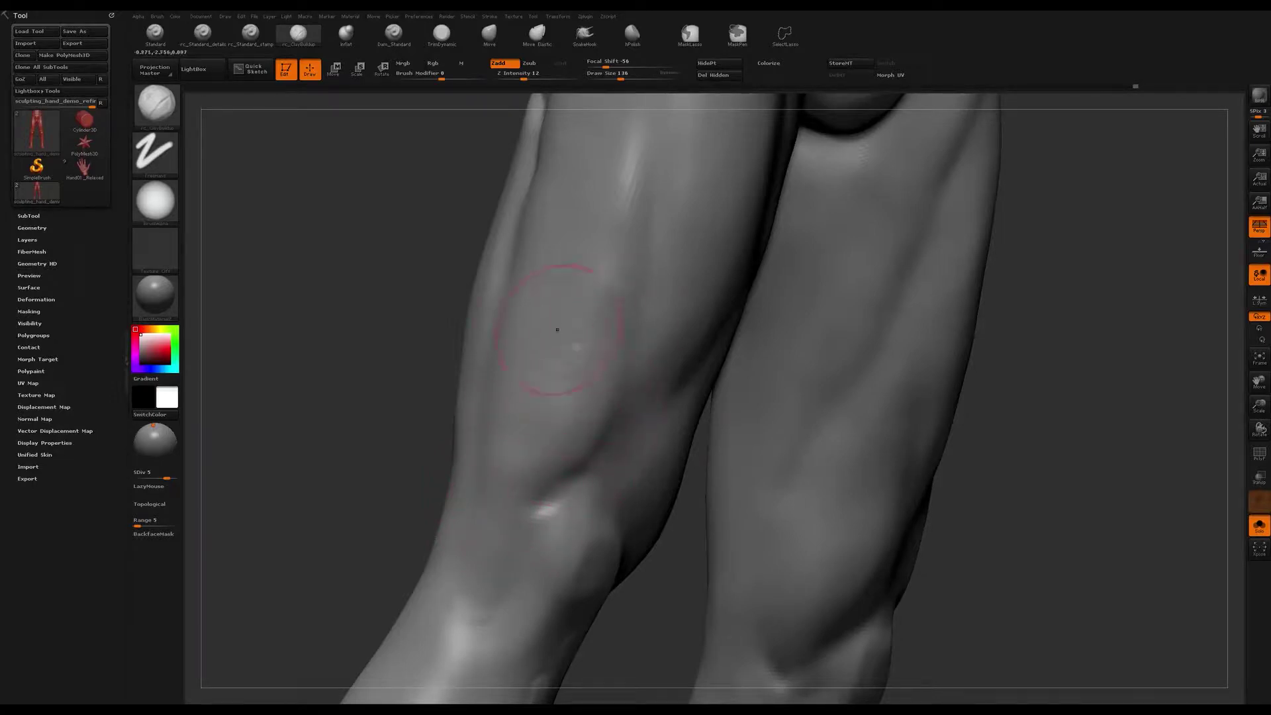
{"action": "right_click_drag", "start_coordinate": [616, 316], "coordinate": [627, 355]}
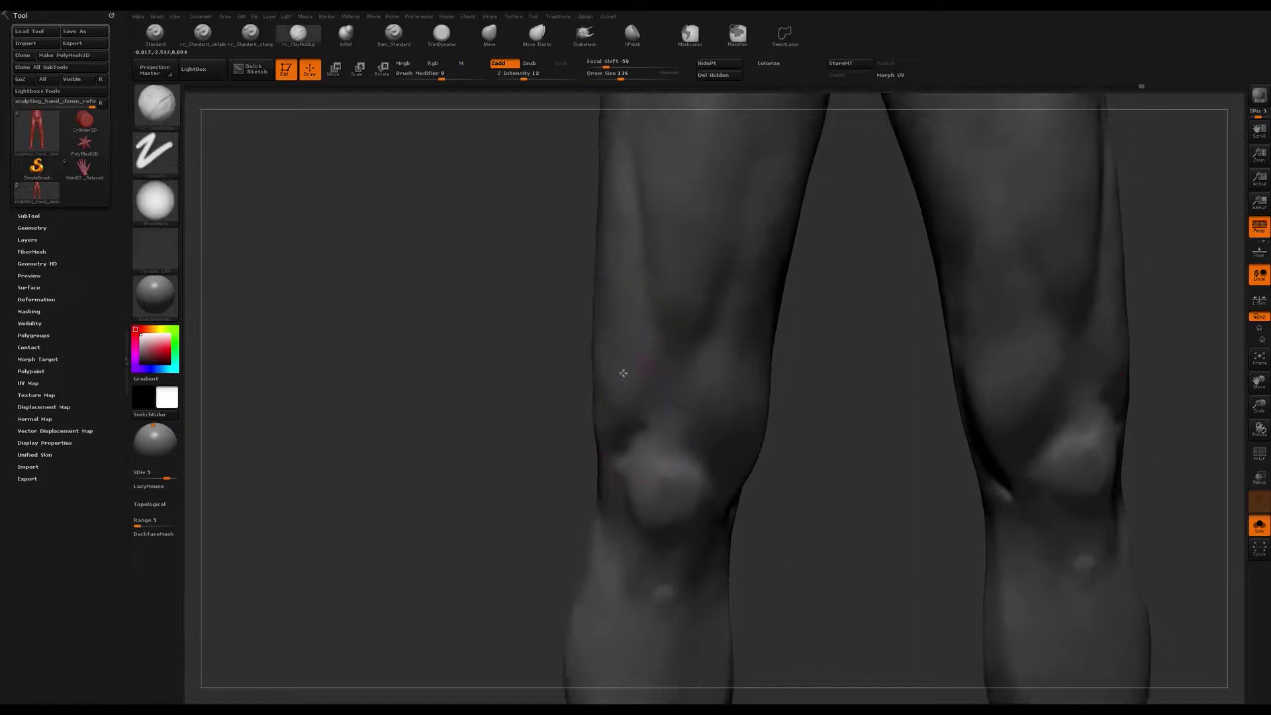
Step: Fill out and smooth the inner teardrop muscle above the knee with the ClayBuildup brush at size 202
{"action": "mouse_move", "coordinate": [622, 372]}
{"action": "right_mouse_down"}
{"action": "mouse_move", "coordinate": [630, 354]}
{"action": "mouse_move", "coordinate": [727, 340]}
{"action": "mouse_move", "coordinate": [693, 372]}
{"action": "right_mouse_up"}
{"action": "key", "text": "s"}
{"action": "left_click_drag", "start_coordinate": [713, 375], "coordinate": [721, 375]}
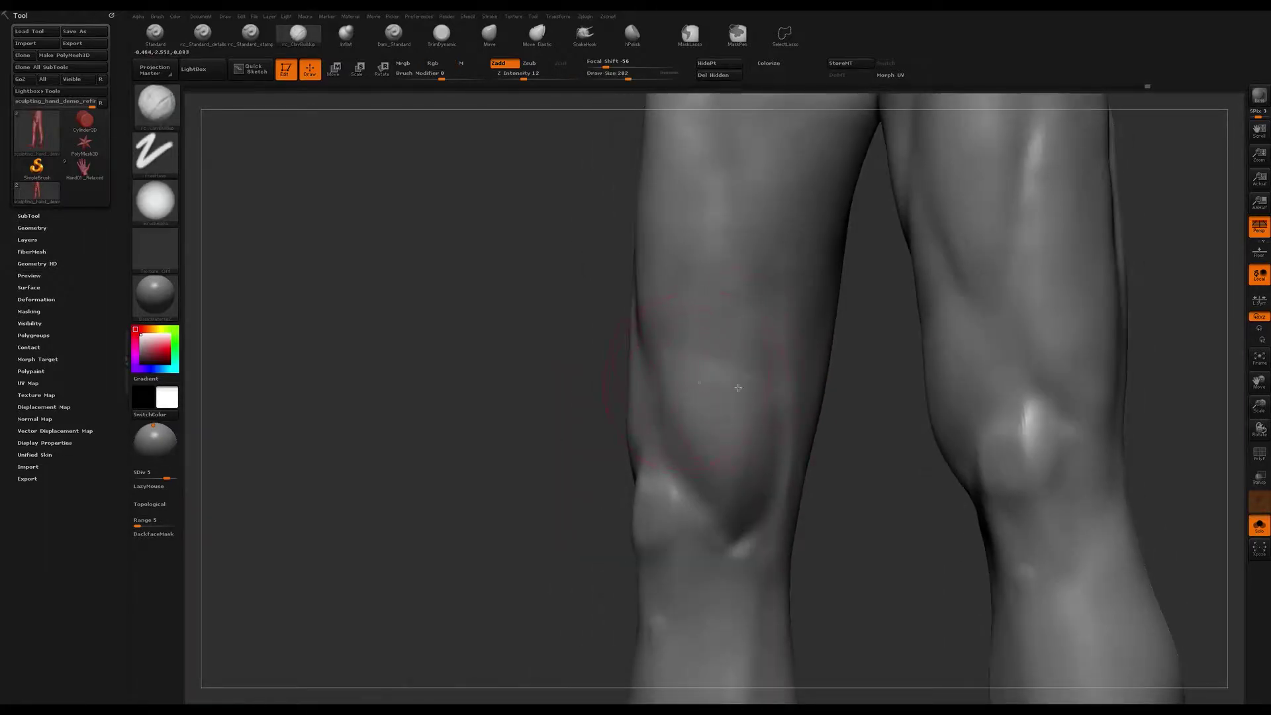
{"action": "right_click_drag", "start_coordinate": [700, 292], "coordinate": [729, 284]}
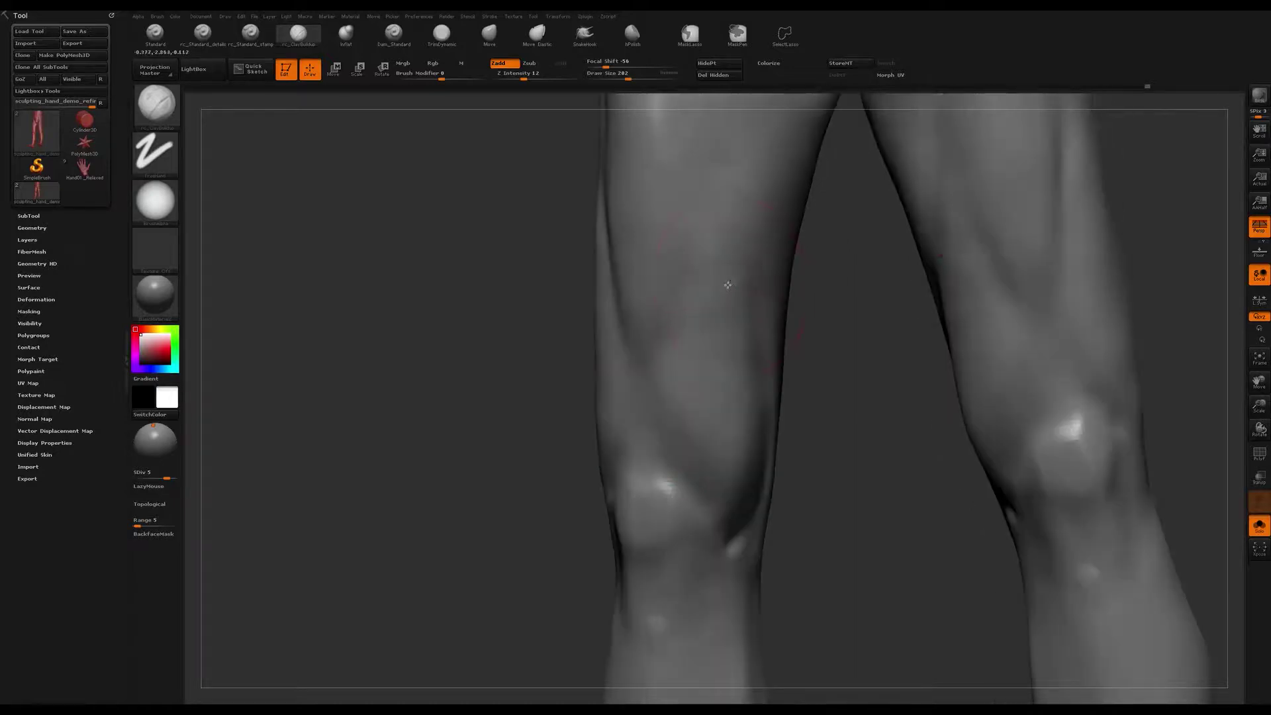
{"action": "left_click_drag", "start_coordinate": [721, 349], "coordinate": [709, 414], "text": "shift"}
{"action": "right_click_drag", "start_coordinate": [709, 415], "coordinate": [702, 411]}
{"action": "key", "text": "s"}
{"action": "left_click_drag", "start_coordinate": [701, 411], "coordinate": [695, 410]}
{"action": "mouse_move", "coordinate": [688, 399]}
{"action": "right_mouse_down"}
{"action": "mouse_move", "coordinate": [667, 335]}
{"action": "mouse_move", "coordinate": [649, 339]}
{"action": "right_mouse_up"}
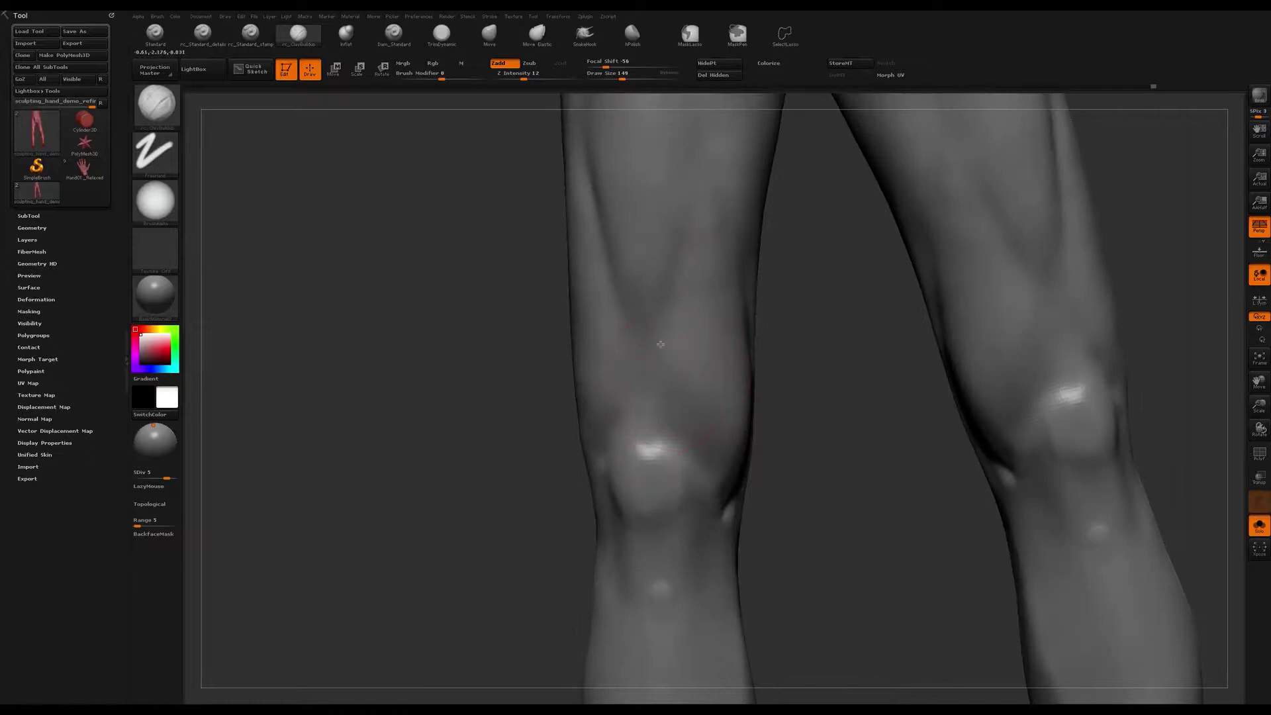
Step: Smooth the front thigh from the tendon hollow above the knee up to the upper outer thigh
{"action": "right_click_drag", "start_coordinate": [700, 355], "coordinate": [674, 385]}
{"action": "key", "text": "shift"}
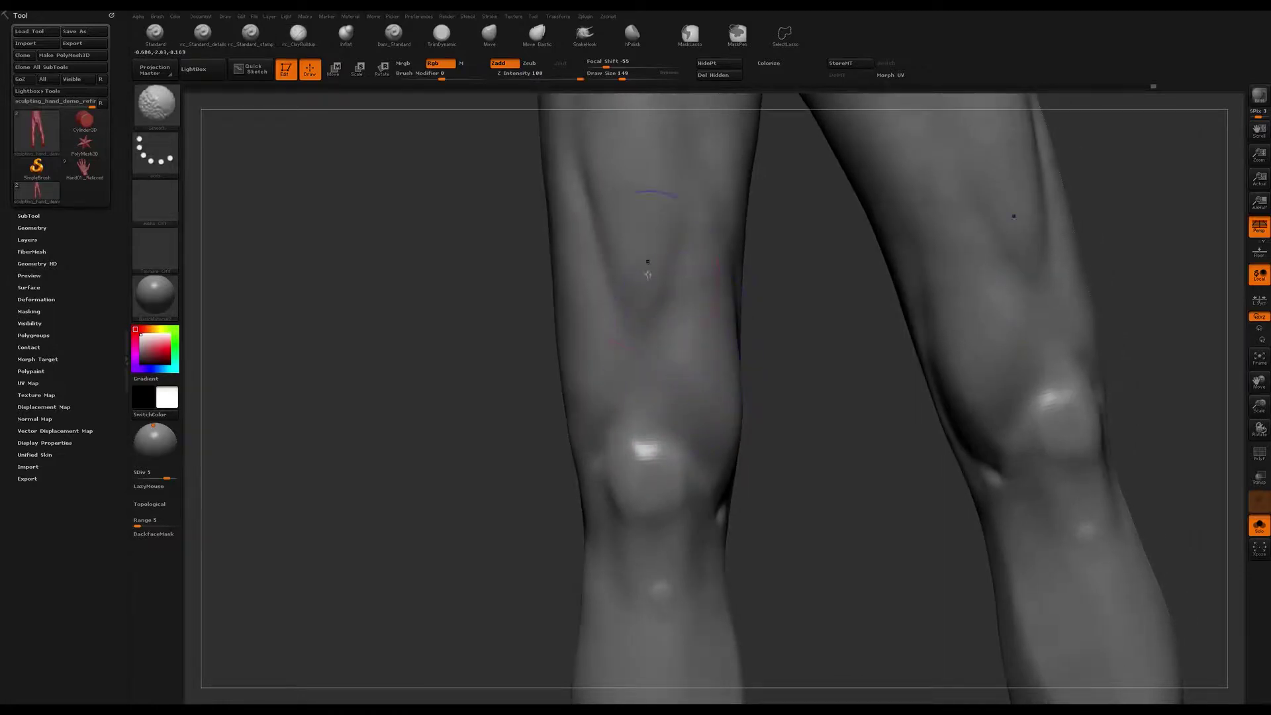
{"action": "left_click_drag", "start_coordinate": [642, 281], "coordinate": [652, 244]}
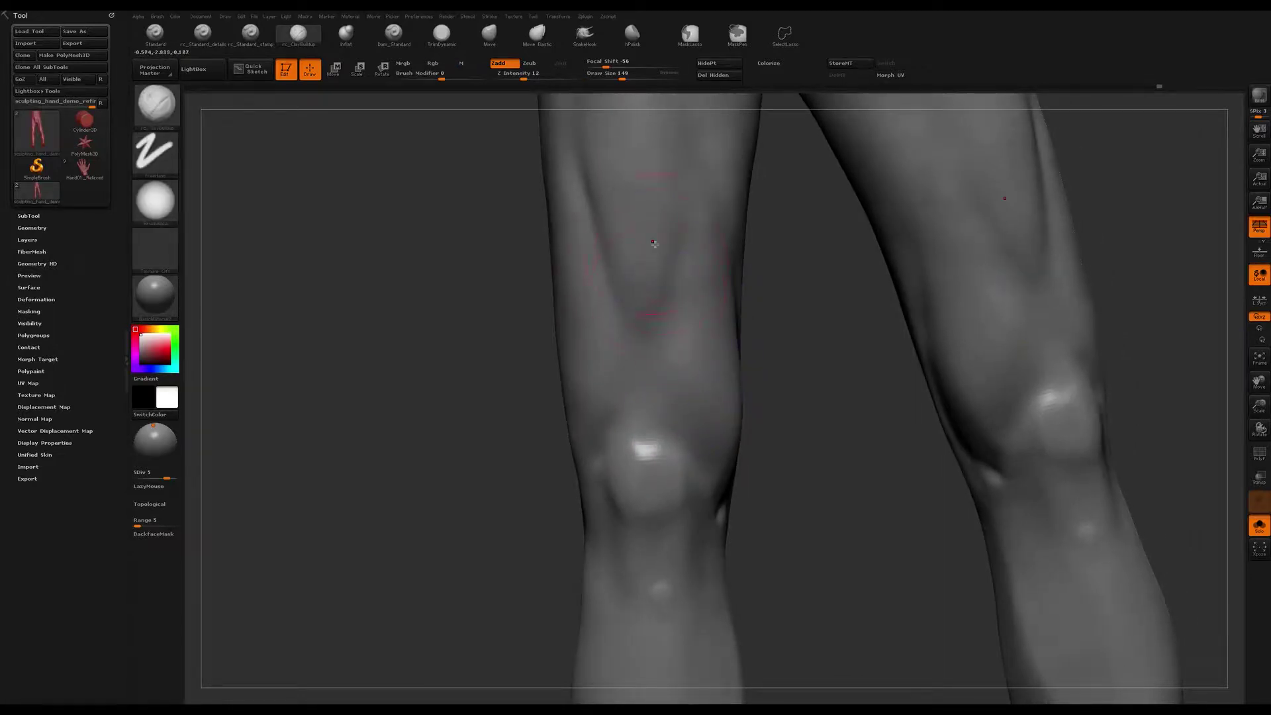
{"action": "key", "text": "shift"}
{"action": "right_click_drag", "start_coordinate": [636, 227], "coordinate": [651, 385], "text": "alt"}
{"action": "mouse_move", "coordinate": [643, 381]}
{"action": "left_mouse_down", "text": "shift"}
{"action": "mouse_move", "coordinate": [655, 336]}
{"action": "mouse_move", "coordinate": [627, 285]}
{"action": "left_mouse_up", "text": "shift"}
{"action": "right_click_drag", "start_coordinate": [624, 284], "coordinate": [610, 286]}
{"action": "left_click_drag", "start_coordinate": [543, 262], "coordinate": [528, 242], "text": "shift"}
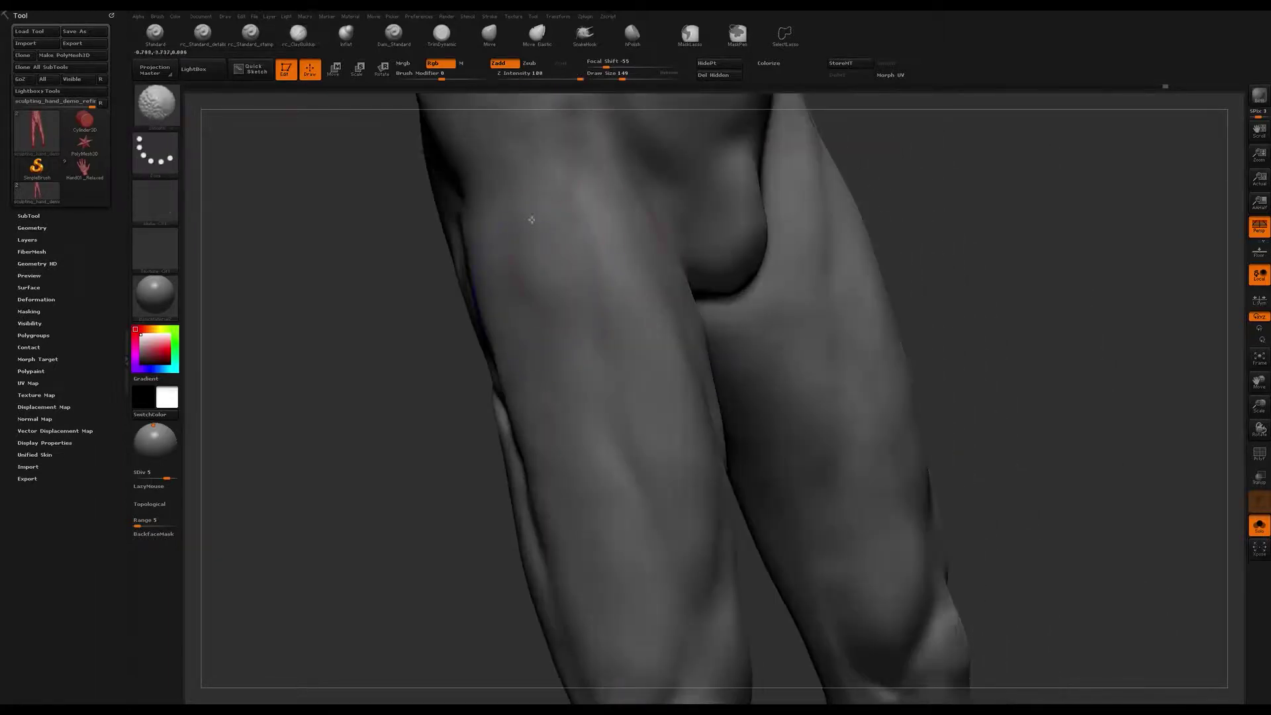
Step: Refine the muscle transitions just below the front hip point with a smaller ClayBuildup brush, at sizes 71 and 77
{"action": "mouse_move", "coordinate": [579, 189]}
{"action": "right_mouse_down"}
{"action": "mouse_move", "coordinate": [601, 241]}
{"action": "mouse_move", "coordinate": [570, 272]}
{"action": "mouse_move", "coordinate": [604, 255]}
{"action": "mouse_move", "coordinate": [562, 272]}
{"action": "right_mouse_up"}
{"action": "mouse_move", "coordinate": [588, 226]}
{"action": "right_mouse_down"}
{"action": "mouse_move", "coordinate": [609, 218]}
{"action": "mouse_move", "coordinate": [615, 247]}
{"action": "right_mouse_up"}
{"action": "key", "text": "s"}
{"action": "left_click_drag", "start_coordinate": [607, 252], "coordinate": [605, 253]}
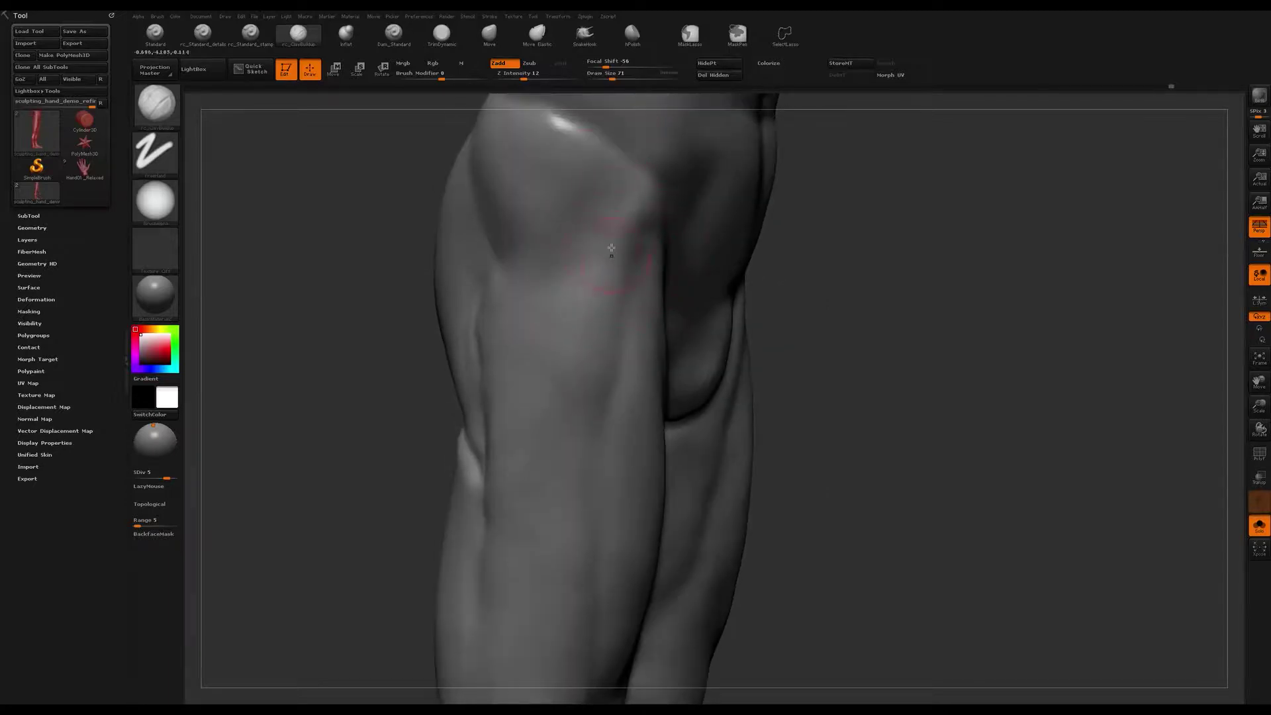
{"action": "right_click_drag", "start_coordinate": [635, 203], "coordinate": [637, 199]}
{"action": "key", "text": "s"}
{"action": "left_click_drag", "start_coordinate": [637, 198], "coordinate": [641, 199]}
{"action": "right_click_drag", "start_coordinate": [645, 202], "coordinate": [632, 200]}
Step: Toggle the Enable Customize option in the interface configuration preferences
{"action": "left_click", "coordinate": [419, 16]}
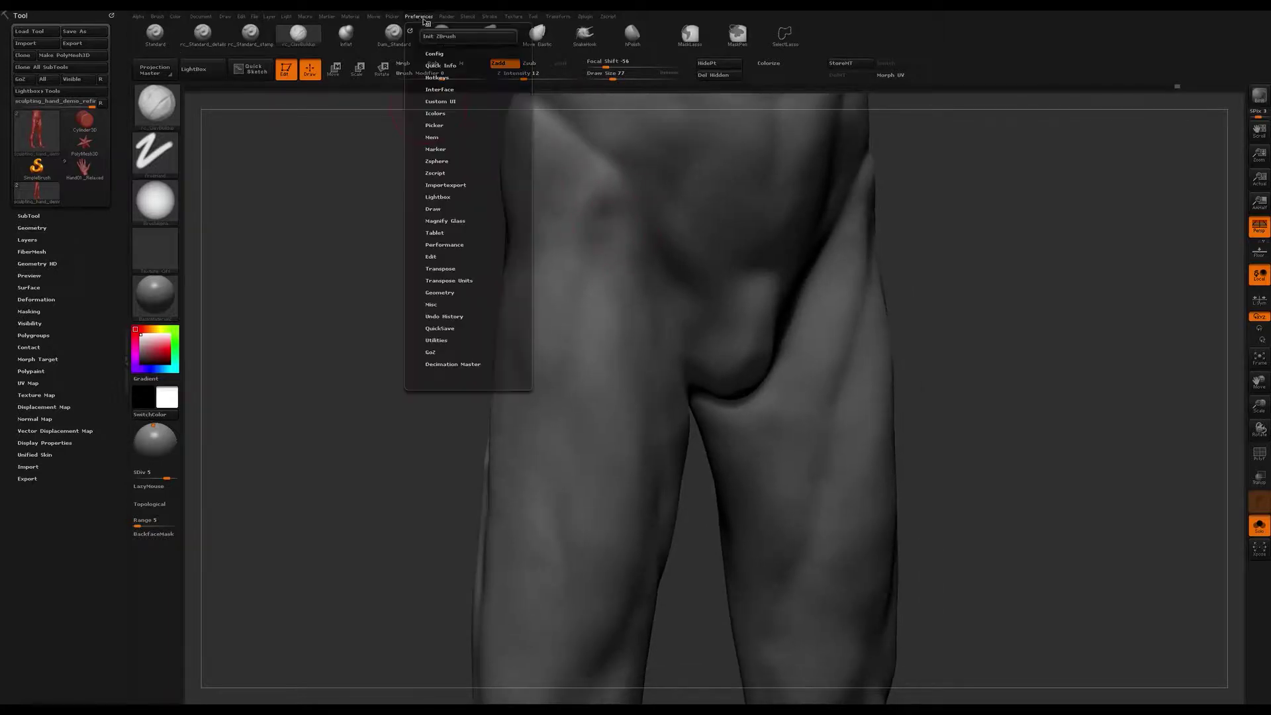
{"action": "left_click", "coordinate": [450, 90]}
{"action": "left_click", "coordinate": [455, 90]}
{"action": "left_click", "coordinate": [448, 54]}
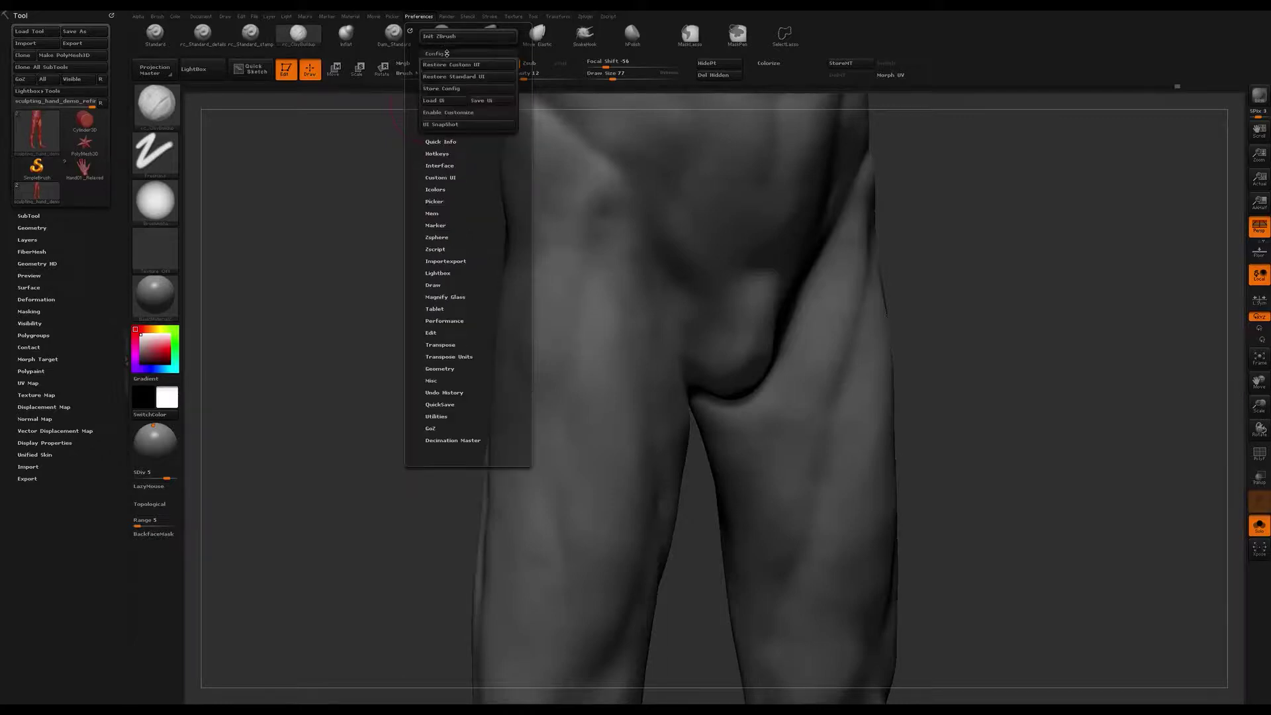
{"action": "left_click", "coordinate": [465, 114]}
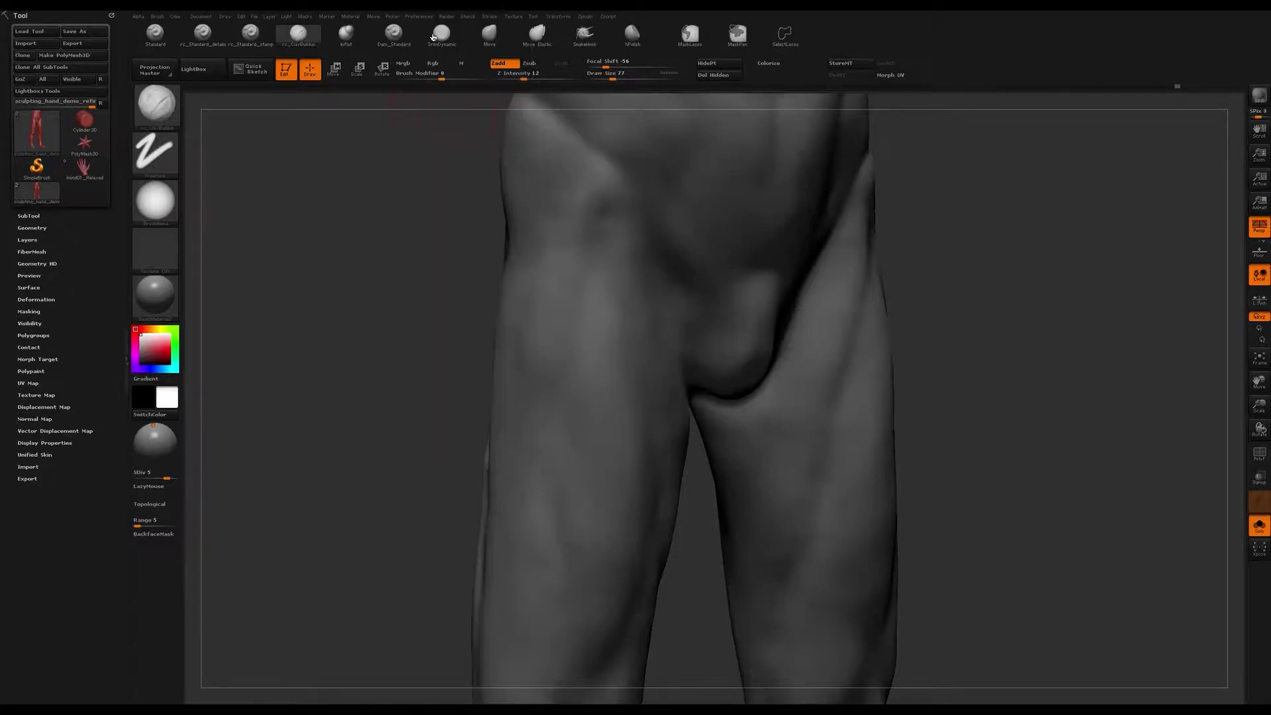
Step: Sculpt the hollow and surrounding muscle origins below the hip point with the ClayBuildup brush at size 98
{"action": "mouse_move", "coordinate": [691, 338]}
{"action": "right_mouse_down"}
{"action": "mouse_move", "coordinate": [649, 221]}
{"action": "mouse_move", "coordinate": [620, 222]}
{"action": "mouse_move", "coordinate": [632, 257]}
{"action": "mouse_move", "coordinate": [633, 231]}
{"action": "right_mouse_up"}
{"action": "key", "text": "s"}
{"action": "left_click", "coordinate": [635, 216]}
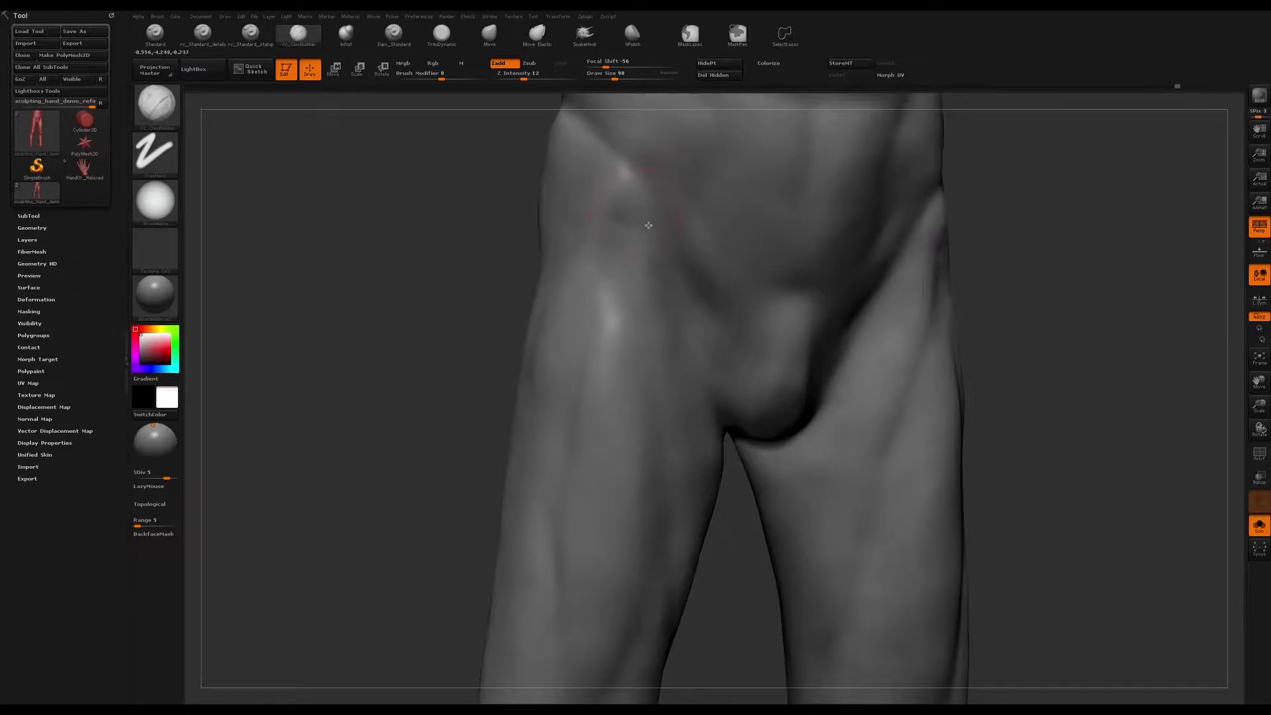
{"action": "mouse_move", "coordinate": [658, 235]}
{"action": "right_mouse_down"}
{"action": "mouse_move", "coordinate": [641, 238]}
{"action": "mouse_move", "coordinate": [637, 219]}
{"action": "right_mouse_up"}
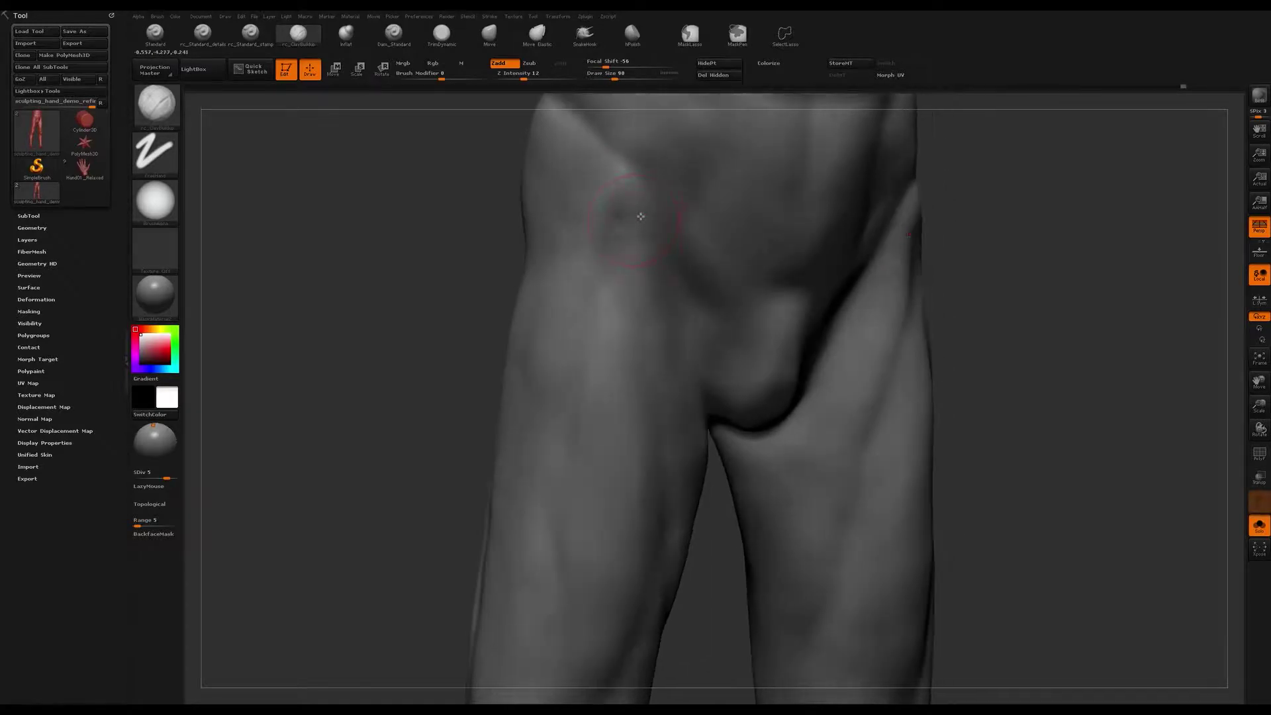
{"action": "mouse_move", "coordinate": [655, 274]}
{"action": "right_mouse_down"}
{"action": "mouse_move", "coordinate": [634, 239]}
{"action": "mouse_move", "coordinate": [649, 261]}
{"action": "right_mouse_up"}
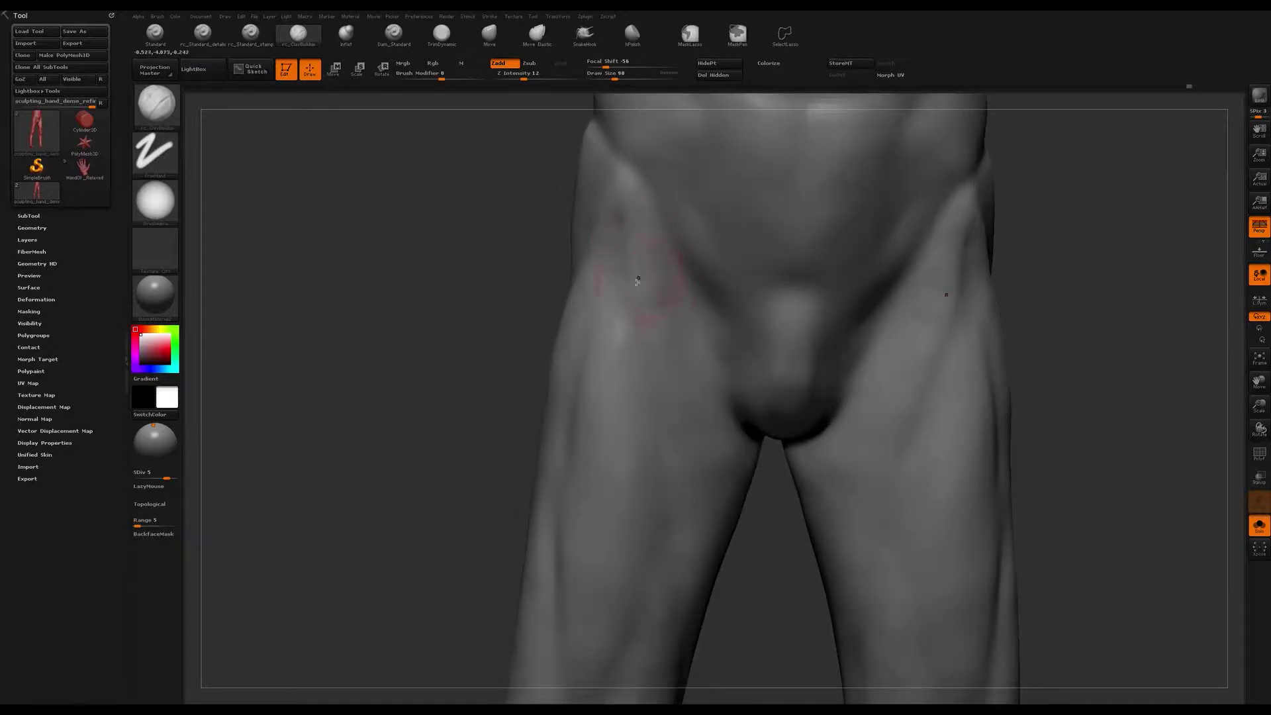
Step: Build up the muscle strip running from the front hip point down the upper thigh with ClayBuildup and smooth it
{"action": "right_click_drag", "start_coordinate": [664, 332], "coordinate": [637, 278]}
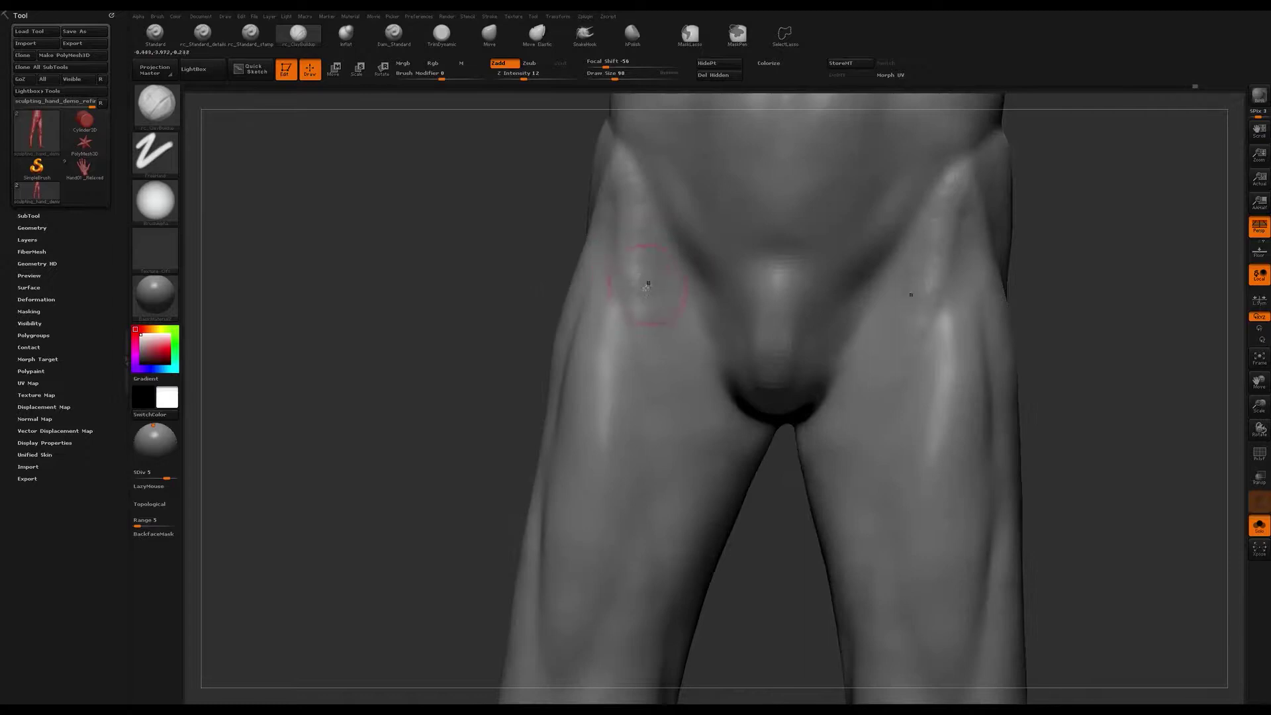
{"action": "mouse_move", "coordinate": [658, 332]}
{"action": "right_mouse_down"}
{"action": "mouse_move", "coordinate": [647, 255]}
{"action": "mouse_move", "coordinate": [659, 278]}
{"action": "right_mouse_up"}
{"action": "left_click_drag", "start_coordinate": [659, 278], "coordinate": [654, 354]}
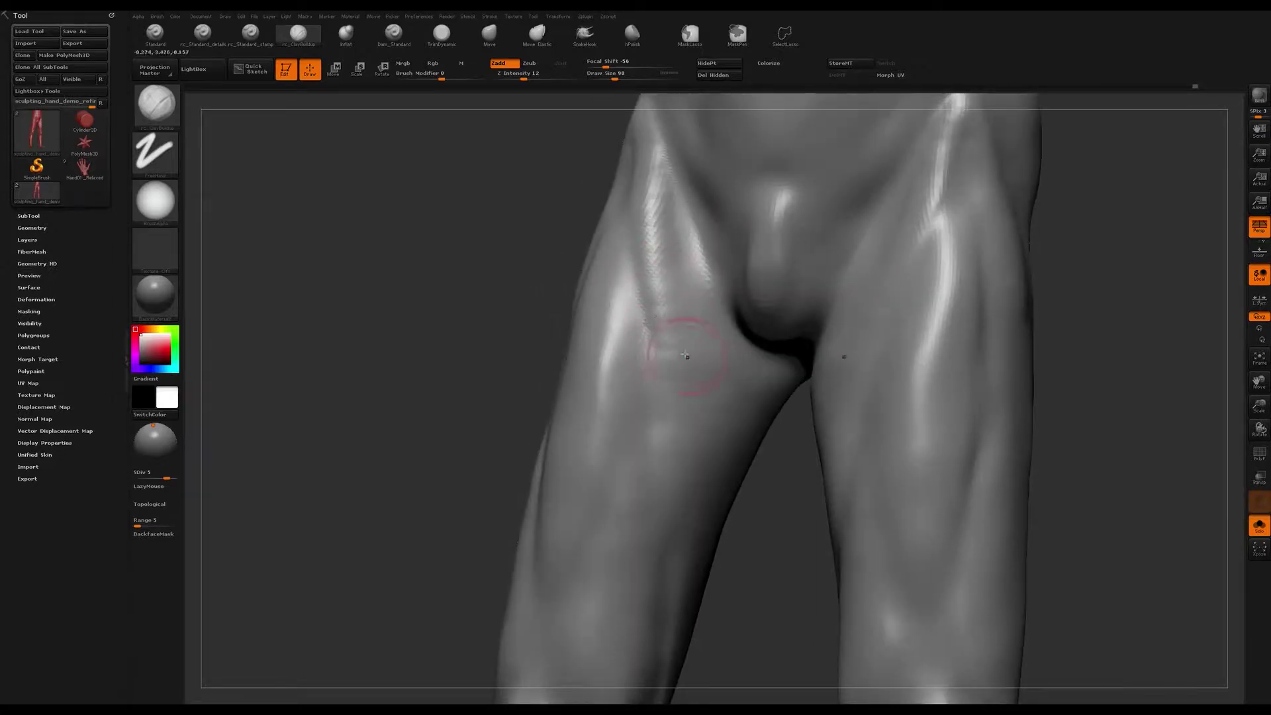
{"action": "left_click_drag", "start_coordinate": [664, 276], "coordinate": [656, 258], "text": "shift"}
{"action": "mouse_move", "coordinate": [661, 230]}
{"action": "right_mouse_down"}
{"action": "mouse_move", "coordinate": [676, 216]}
{"action": "mouse_move", "coordinate": [610, 212]}
{"action": "mouse_move", "coordinate": [655, 165]}
{"action": "mouse_move", "coordinate": [647, 219]}
{"action": "mouse_move", "coordinate": [634, 207]}
{"action": "right_mouse_up"}
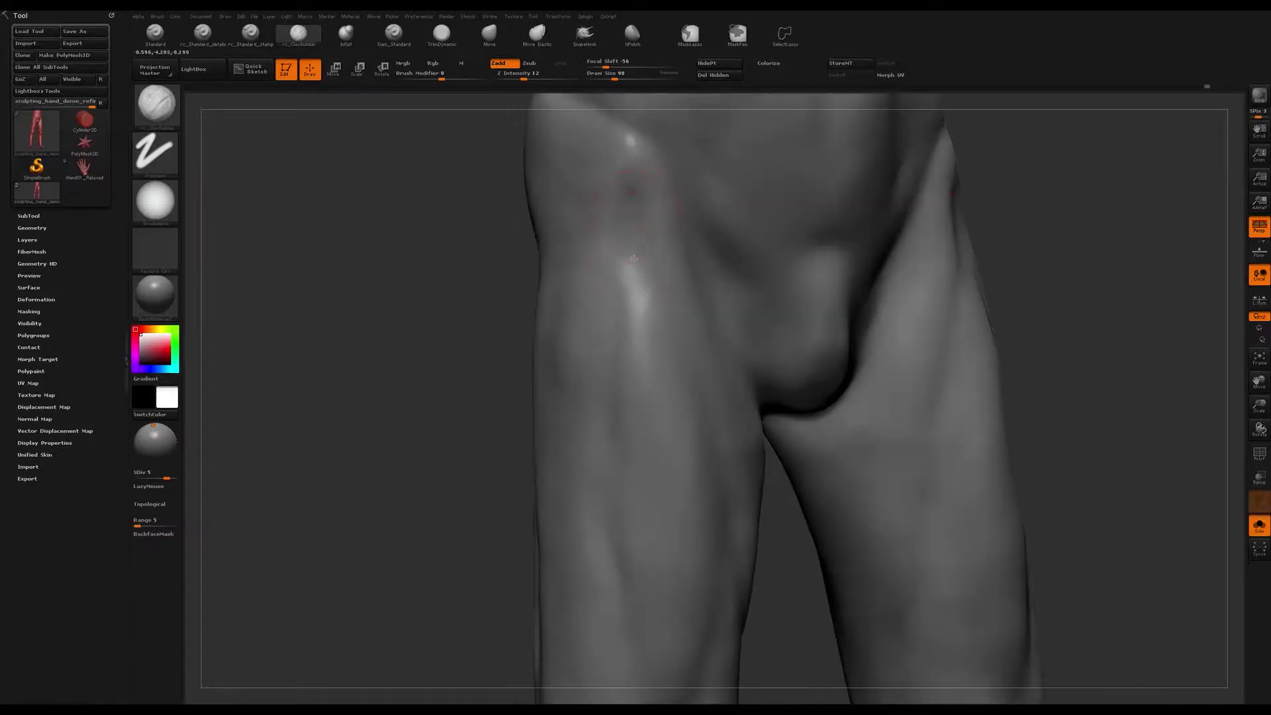
{"action": "mouse_move", "coordinate": [629, 305]}
{"action": "right_mouse_down"}
{"action": "mouse_move", "coordinate": [620, 255]}
{"action": "mouse_move", "coordinate": [624, 284]}
{"action": "right_mouse_up"}
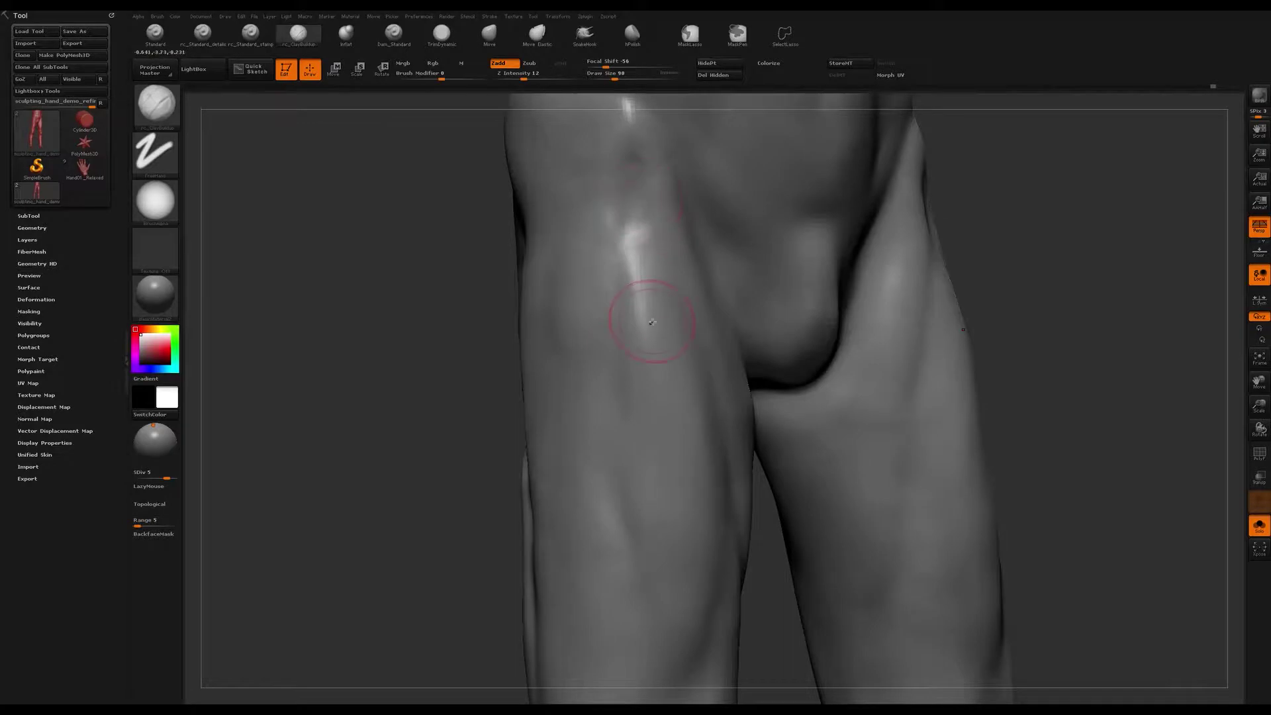
{"action": "right_click_drag", "start_coordinate": [665, 282], "coordinate": [640, 230]}
Step: Fill out the upper front thigh below the hip hollow with ClayBuildup, at brush size 112 and then 149
{"action": "key", "text": "s"}
{"action": "left_click_drag", "start_coordinate": [652, 268], "coordinate": [656, 265]}
{"action": "right_click_drag", "start_coordinate": [656, 265], "coordinate": [679, 266]}
{"action": "left_click_drag", "start_coordinate": [662, 268], "coordinate": [661, 377]}
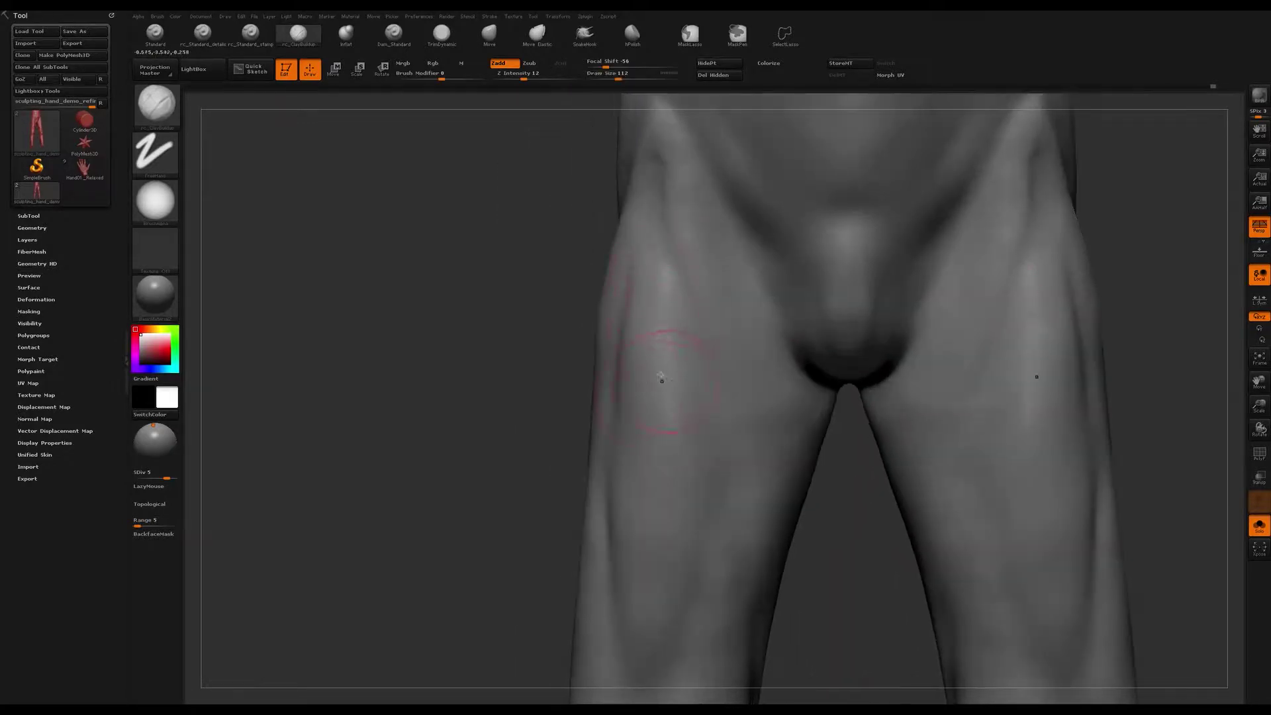
{"action": "key", "text": "s"}
{"action": "left_click_drag", "start_coordinate": [676, 351], "coordinate": [679, 348]}
{"action": "right_click_drag", "start_coordinate": [679, 349], "coordinate": [670, 323]}
{"action": "left_click_drag", "start_coordinate": [662, 306], "coordinate": [651, 391]}
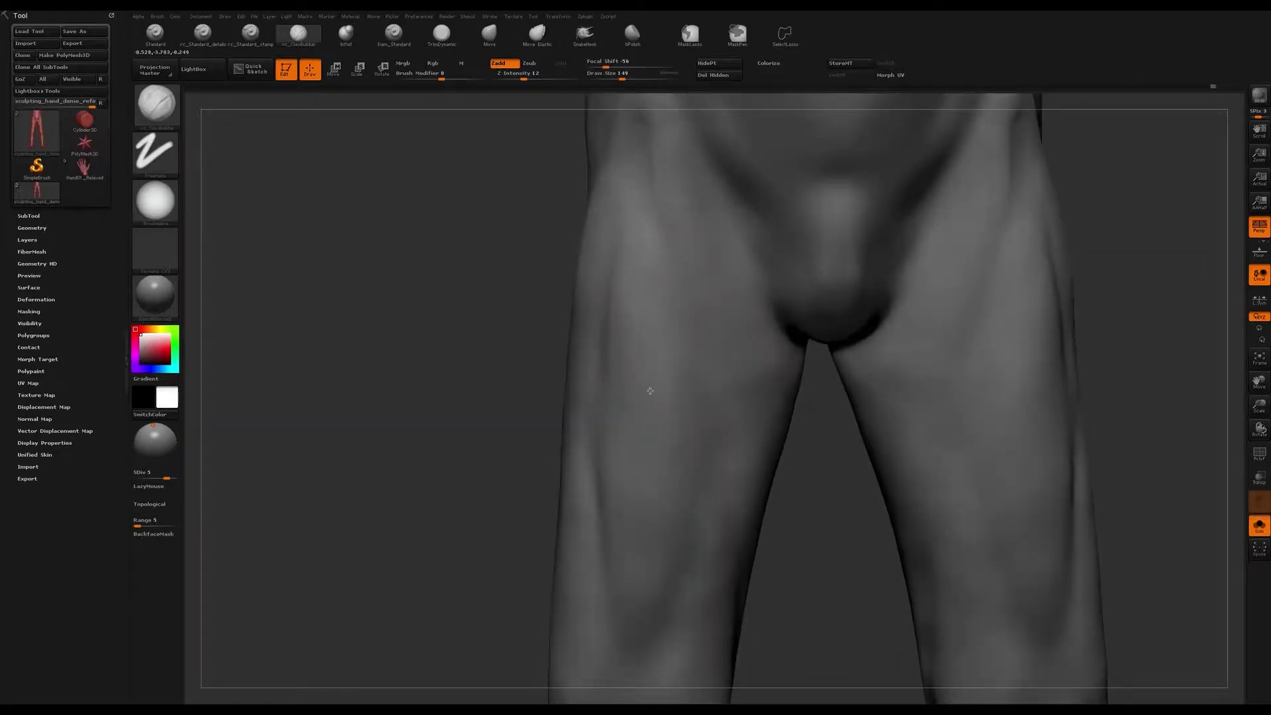
Step: Smooth and blend the front thigh muscles from the groin level down to just above the knee
{"action": "right_click_drag", "start_coordinate": [659, 409], "coordinate": [676, 291]}
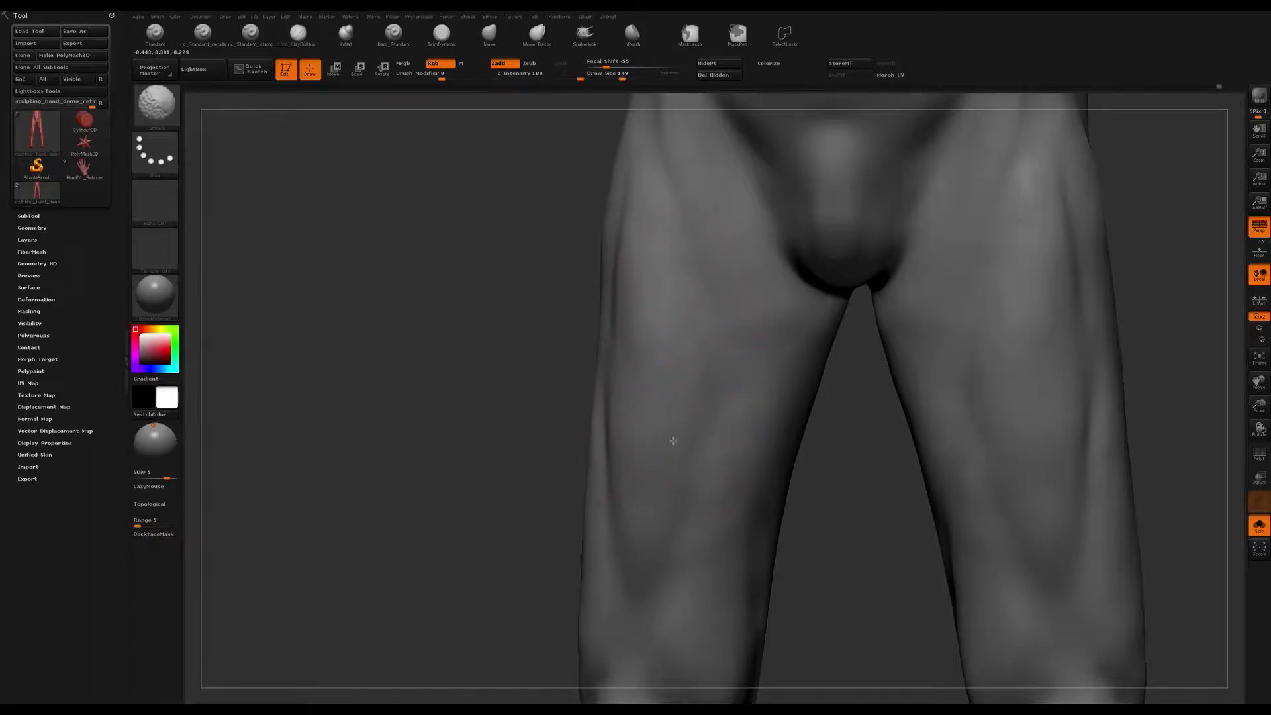
{"action": "right_click_drag", "start_coordinate": [682, 414], "coordinate": [656, 342]}
{"action": "right_click_drag", "start_coordinate": [698, 391], "coordinate": [664, 281]}
{"action": "right_click_drag", "start_coordinate": [664, 392], "coordinate": [658, 283]}
{"action": "right_click_drag", "start_coordinate": [669, 432], "coordinate": [640, 308]}
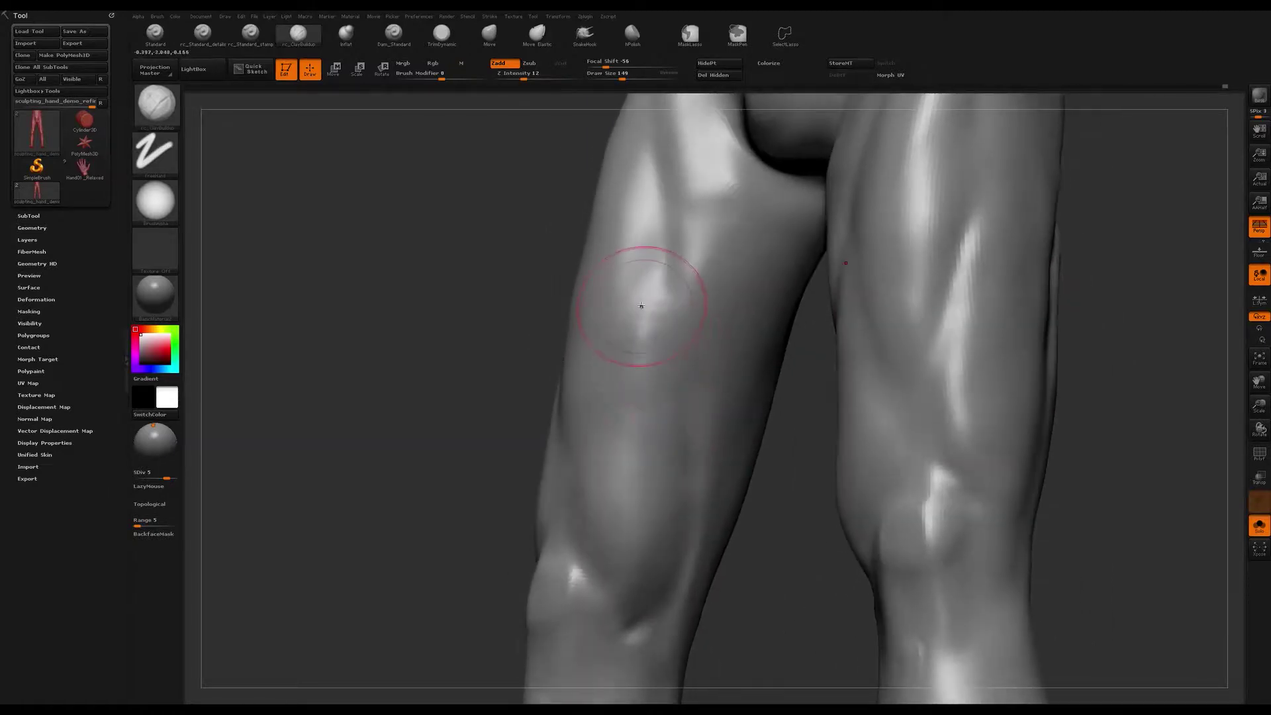
{"action": "mouse_move", "coordinate": [649, 458]}
{"action": "right_mouse_down", "text": "alt"}
{"action": "mouse_move", "coordinate": [644, 409]}
{"action": "mouse_move", "coordinate": [695, 423]}
{"action": "right_mouse_up", "text": "alt"}
{"action": "mouse_move", "coordinate": [662, 424]}
{"action": "right_mouse_down", "text": "ctrl"}
{"action": "mouse_move", "coordinate": [641, 346]}
{"action": "mouse_move", "coordinate": [647, 366]}
{"action": "mouse_move", "coordinate": [627, 397]}
{"action": "mouse_move", "coordinate": [627, 349]}
{"action": "mouse_move", "coordinate": [585, 411]}
{"action": "right_mouse_up", "text": "ctrl"}
{"action": "right_click_drag", "start_coordinate": [484, 463], "coordinate": [530, 482]}
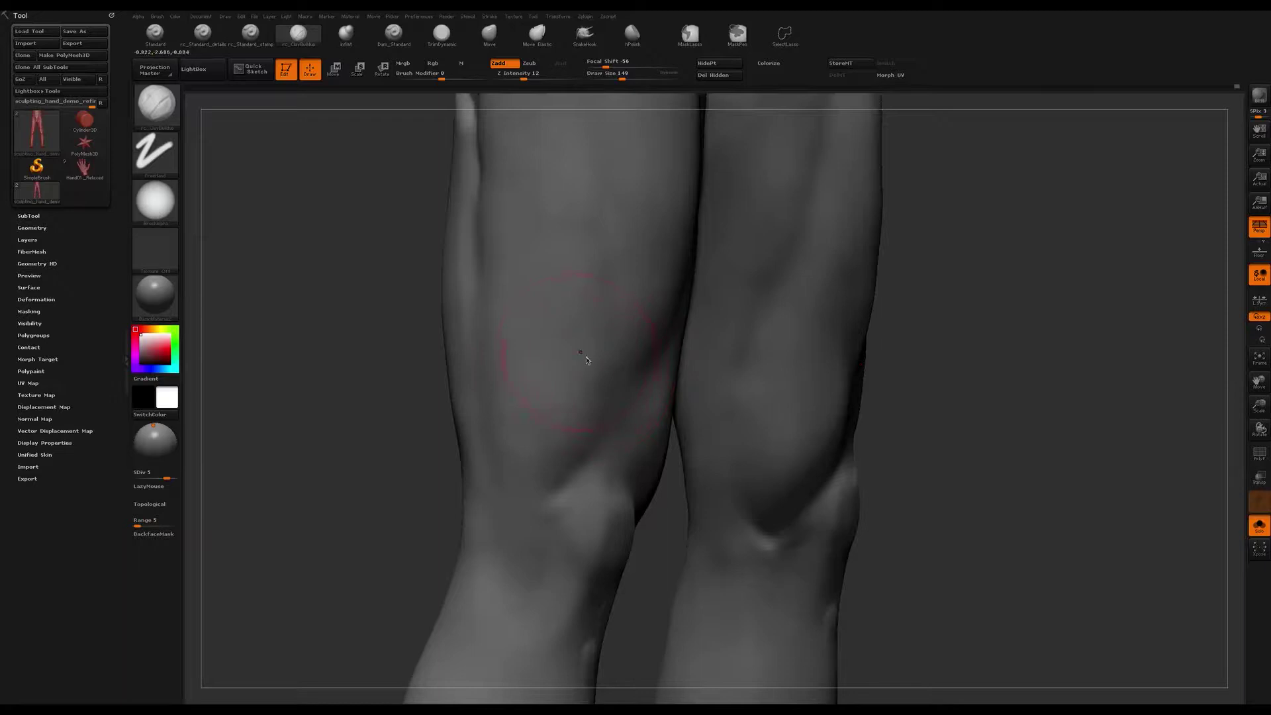
Step: Build up the hamstring volume along the back of the thigh with a smaller ClayBuildup brush
{"action": "right_click_drag", "start_coordinate": [629, 335], "coordinate": [621, 289], "text": "ctrl"}
{"action": "right_click_drag", "start_coordinate": [709, 224], "coordinate": [703, 199], "text": "ctrl"}
{"action": "right_click_drag", "start_coordinate": [711, 228], "coordinate": [658, 239]}
{"action": "mouse_move", "coordinate": [768, 225]}
{"action": "right_mouse_down", "text": "alt"}
{"action": "mouse_move", "coordinate": [729, 273]}
{"action": "mouse_move", "coordinate": [746, 340]}
{"action": "mouse_move", "coordinate": [708, 364]}
{"action": "mouse_move", "coordinate": [744, 312]}
{"action": "mouse_move", "coordinate": [689, 327]}
{"action": "mouse_move", "coordinate": [716, 299]}
{"action": "mouse_move", "coordinate": [712, 207]}
{"action": "mouse_move", "coordinate": [865, 284]}
{"action": "mouse_move", "coordinate": [793, 319]}
{"action": "mouse_move", "coordinate": [771, 205]}
{"action": "mouse_move", "coordinate": [735, 218]}
{"action": "mouse_move", "coordinate": [758, 271]}
{"action": "mouse_move", "coordinate": [445, 303]}
{"action": "right_mouse_up", "text": "alt"}
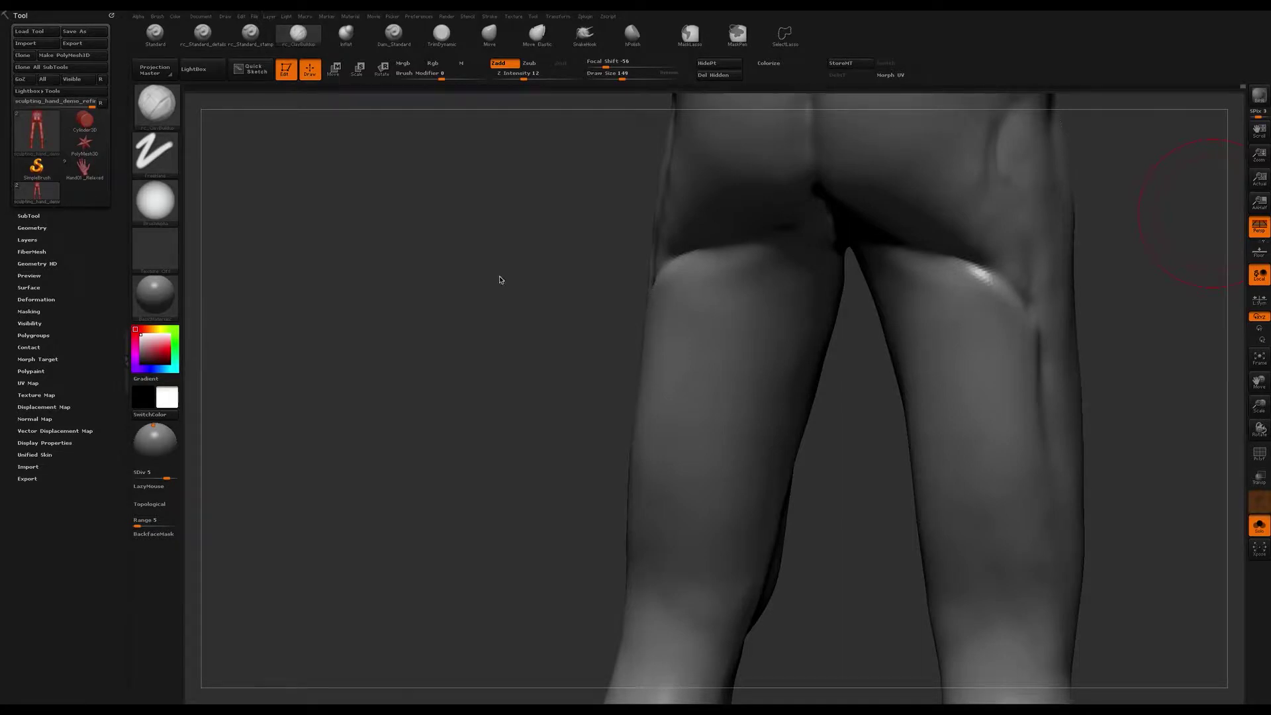
{"action": "left_click_drag", "start_coordinate": [486, 276], "coordinate": [478, 285]}
{"action": "key", "text": "s"}
{"action": "left_click_drag", "start_coordinate": [674, 273], "coordinate": [666, 268]}
{"action": "key", "text": "s"}
{"action": "mouse_move", "coordinate": [680, 311]}
{"action": "left_mouse_down"}
{"action": "mouse_move", "coordinate": [672, 249]}
{"action": "mouse_move", "coordinate": [727, 258]}
{"action": "mouse_move", "coordinate": [710, 523]}
{"action": "mouse_move", "coordinate": [757, 475]}
{"action": "mouse_move", "coordinate": [803, 482]}
{"action": "mouse_move", "coordinate": [805, 468]}
{"action": "mouse_move", "coordinate": [718, 284]}
{"action": "left_mouse_up"}
{"action": "key", "text": "s"}
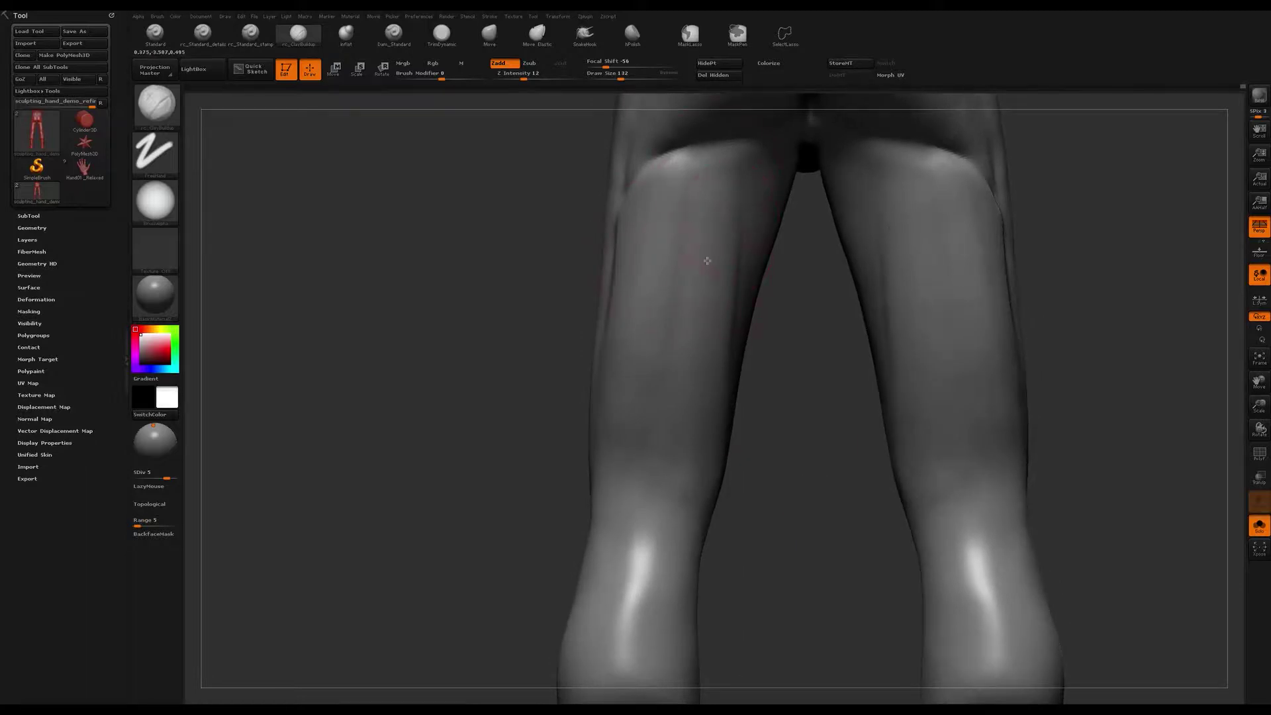
{"action": "left_click_drag", "start_coordinate": [718, 573], "coordinate": [673, 276]}
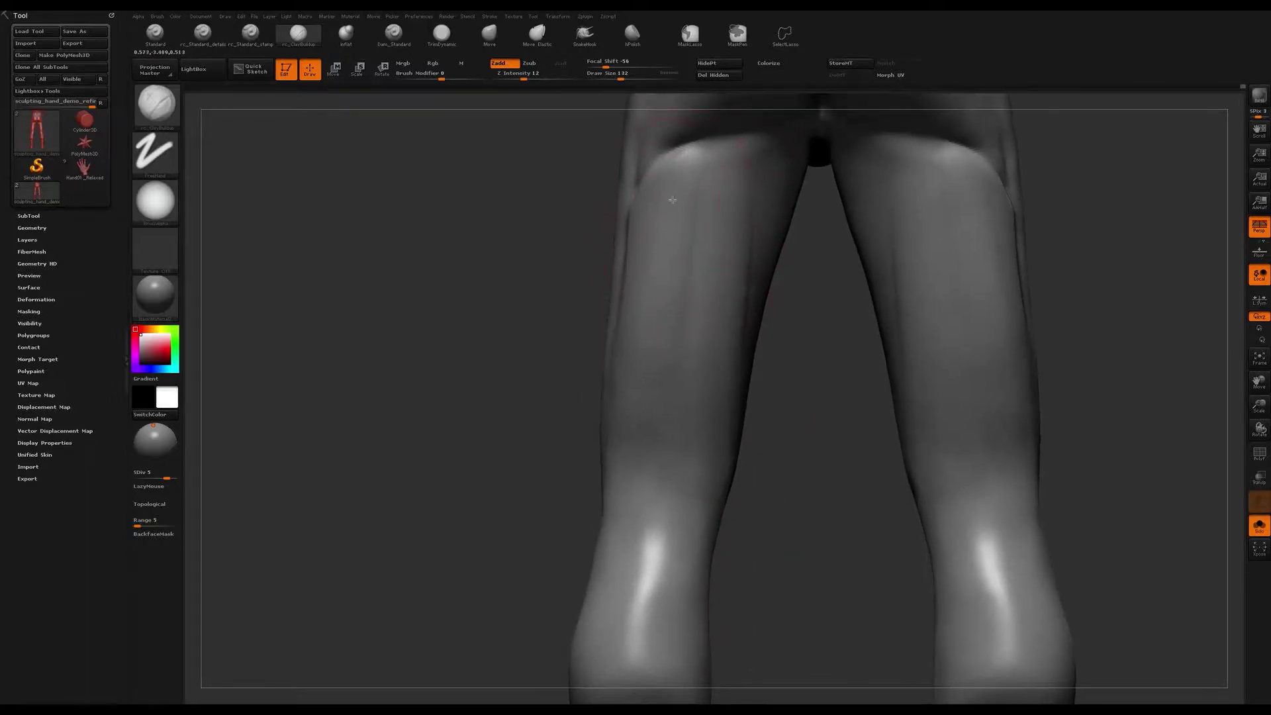
Step: Define and smooth the outer edge of the hamstrings from the outer end of the gluteal fold downward
{"action": "left_click_drag", "start_coordinate": [513, 531], "coordinate": [620, 432]}
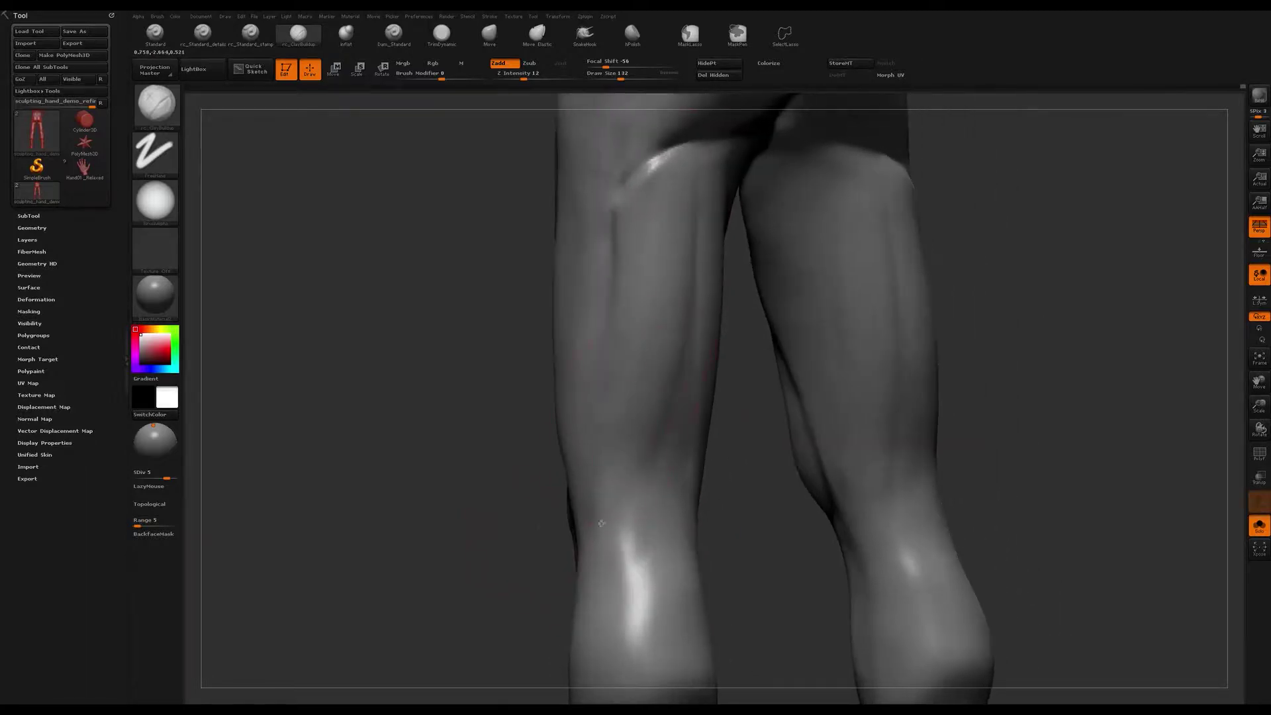
{"action": "left_click_drag", "start_coordinate": [447, 456], "coordinate": [430, 460], "text": "shift"}
{"action": "mouse_move", "coordinate": [461, 546]}
{"action": "left_mouse_down"}
{"action": "mouse_move", "coordinate": [670, 382]}
{"action": "mouse_move", "coordinate": [645, 366]}
{"action": "left_mouse_up"}
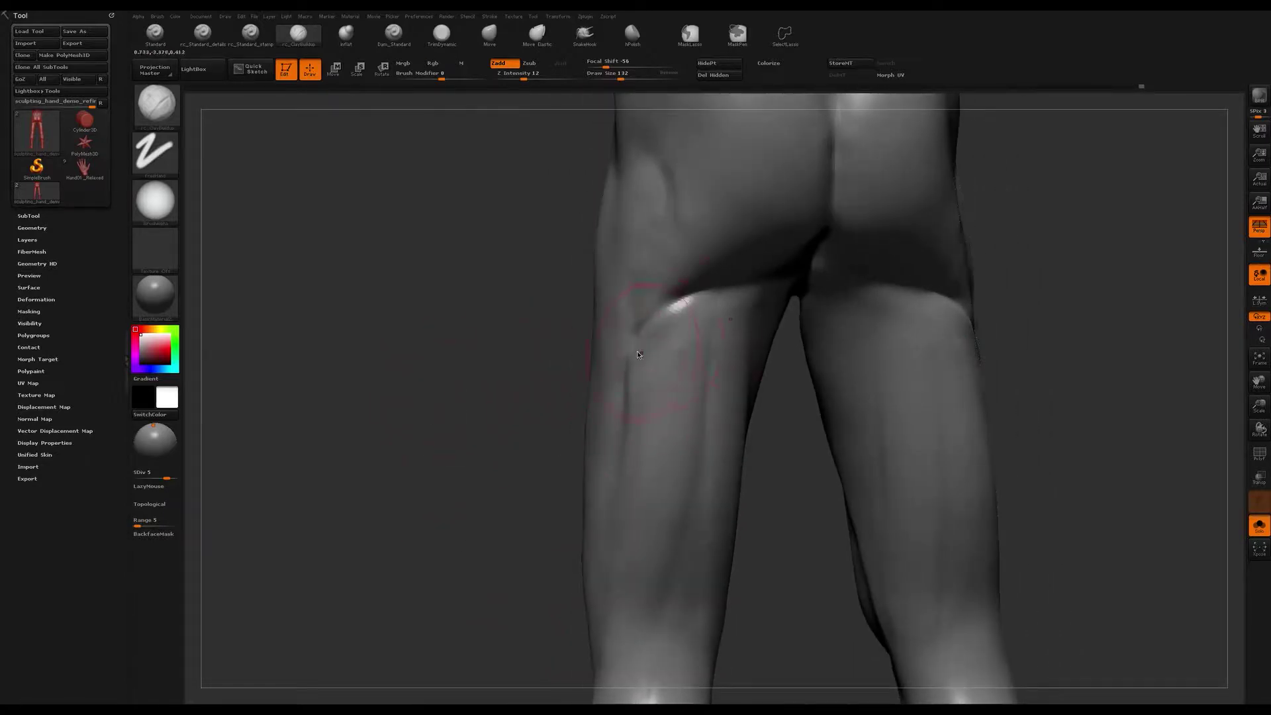
{"action": "right_click_drag", "start_coordinate": [691, 331], "coordinate": [662, 335]}
{"action": "mouse_move", "coordinate": [576, 358]}
{"action": "left_mouse_down"}
{"action": "mouse_move", "coordinate": [567, 326]}
{"action": "mouse_move", "coordinate": [664, 312]}
{"action": "left_mouse_up"}
Step: Build up the top of the hamstrings directly beneath the gluteal fold with ClayBuildup at size 112
{"action": "key", "text": "s"}
{"action": "right_click_drag", "start_coordinate": [679, 324], "coordinate": [670, 324], "text": "shift"}
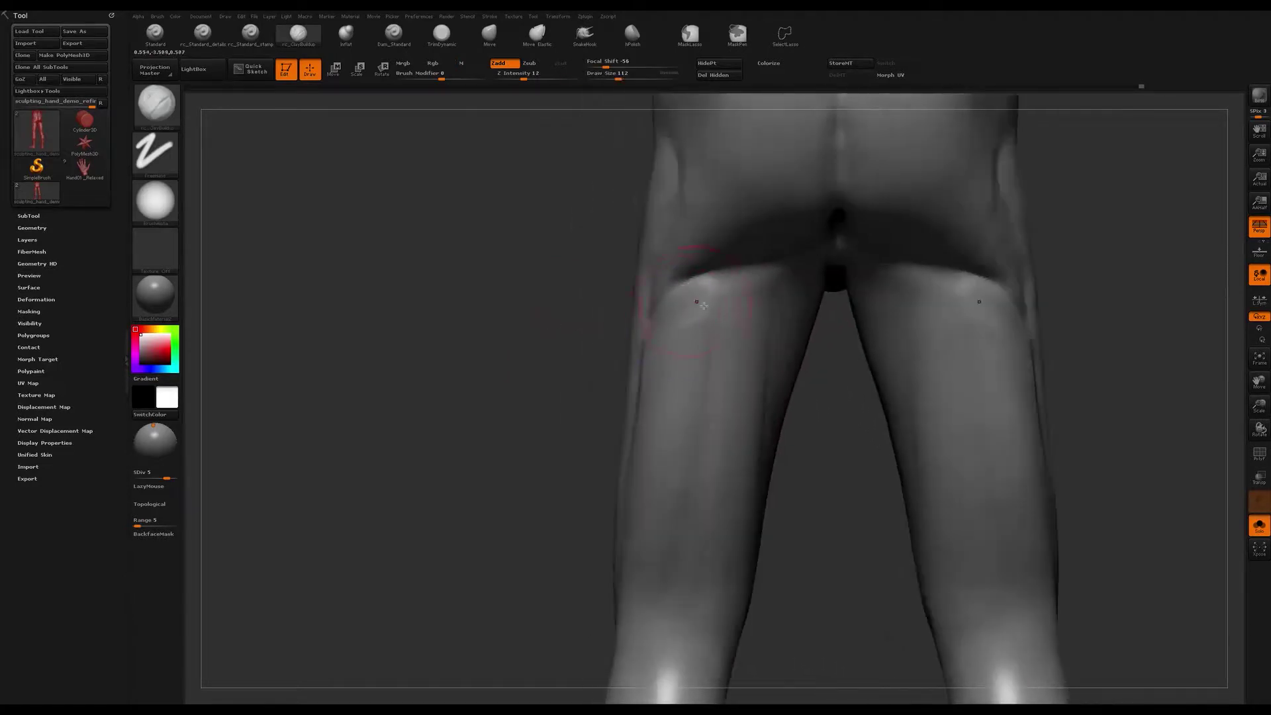
{"action": "left_click_drag", "start_coordinate": [793, 337], "coordinate": [679, 354]}
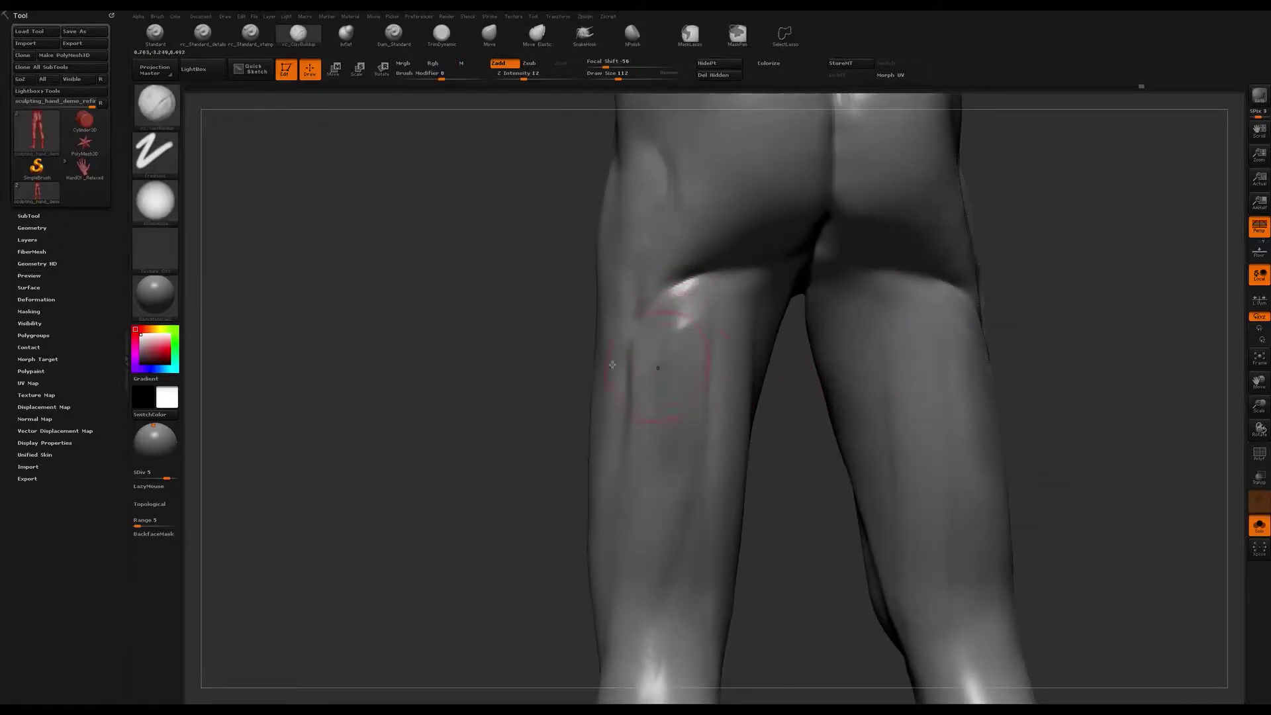
{"action": "mouse_move", "coordinate": [447, 330]}
{"action": "left_mouse_down"}
{"action": "mouse_move", "coordinate": [522, 369]}
{"action": "mouse_move", "coordinate": [624, 340]}
{"action": "mouse_move", "coordinate": [713, 342]}
{"action": "mouse_move", "coordinate": [706, 315]}
{"action": "left_mouse_up"}
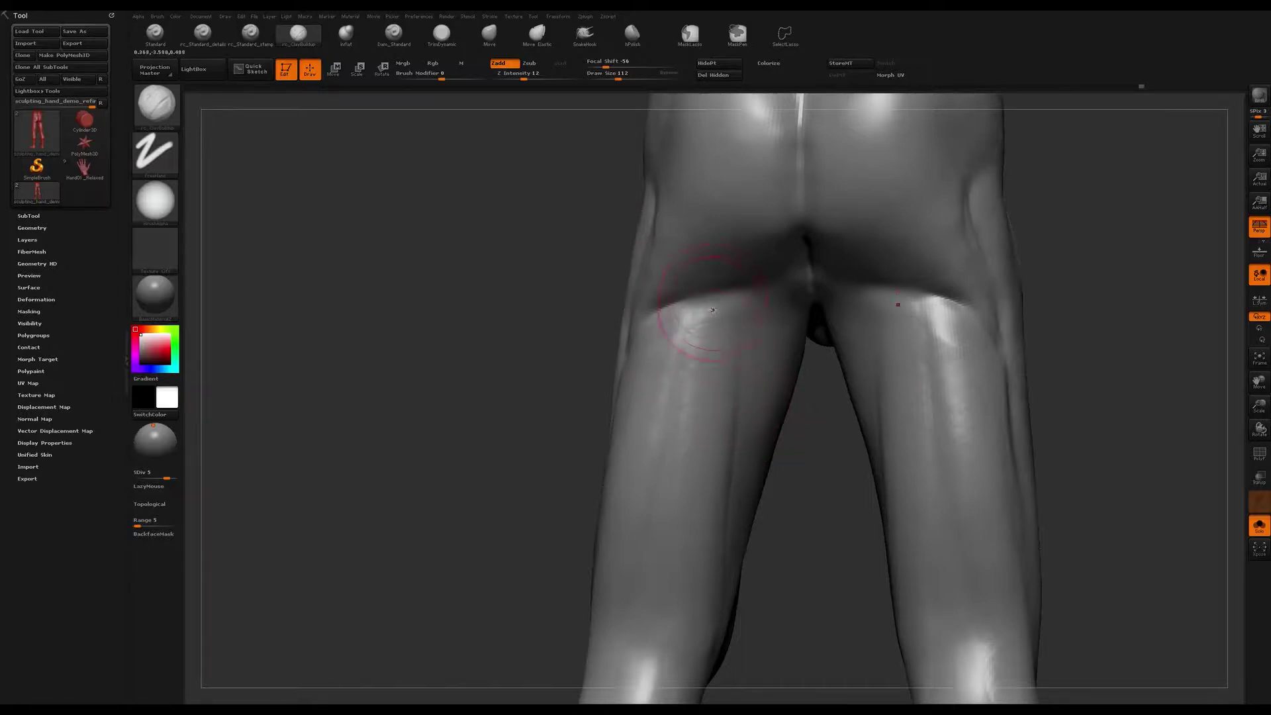
{"action": "left_click_drag", "start_coordinate": [667, 298], "coordinate": [738, 382]}
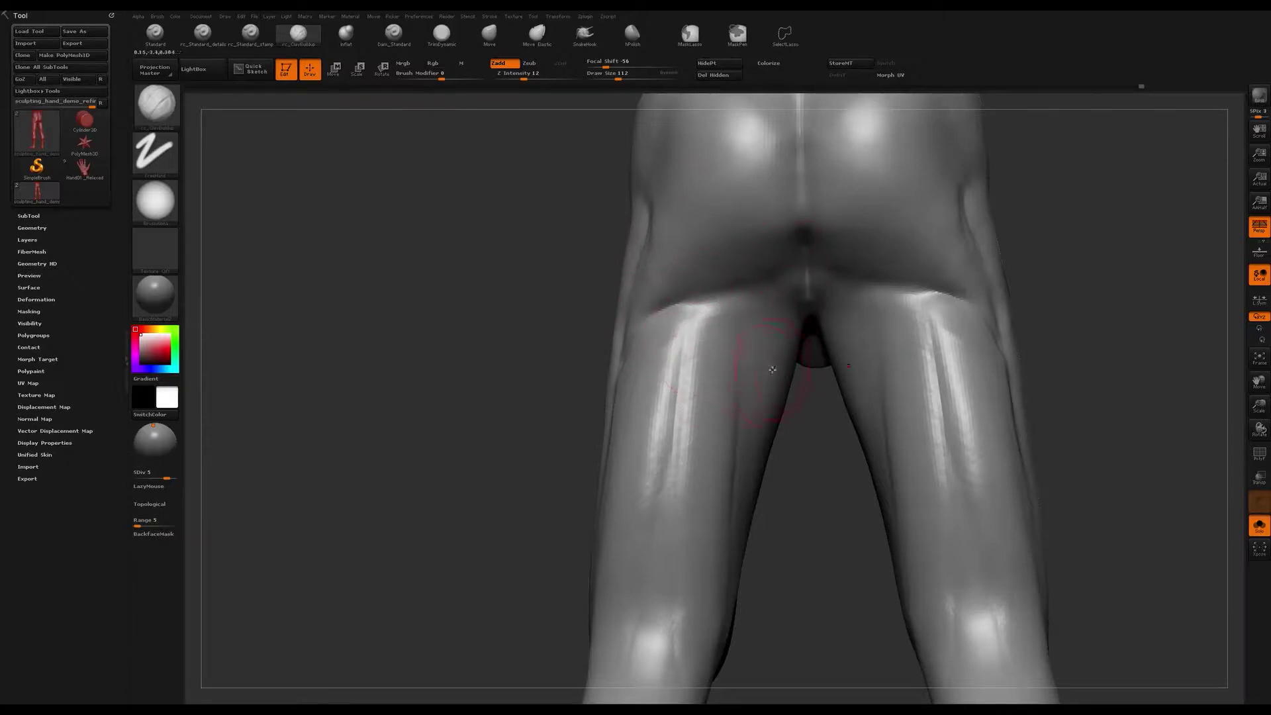
Step: Sculpt a rounded ridge across the upper back thigh under the gluteal fold and extend its volume down the hamstrings
{"action": "mouse_move", "coordinate": [662, 341]}
{"action": "right_mouse_down"}
{"action": "mouse_move", "coordinate": [576, 337]}
{"action": "mouse_move", "coordinate": [738, 374]}
{"action": "right_mouse_up"}
{"action": "left_click_drag", "start_coordinate": [667, 333], "coordinate": [749, 323]}
{"action": "right_click_drag", "start_coordinate": [748, 323], "coordinate": [732, 322]}
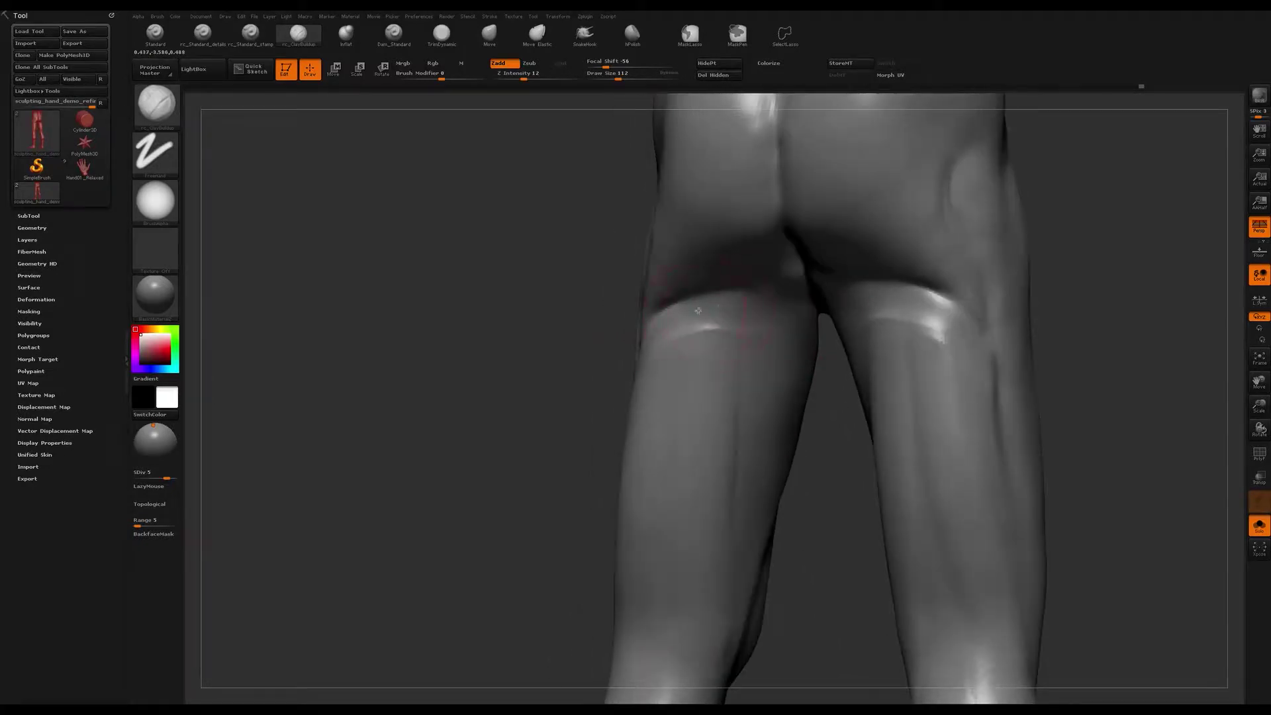
{"action": "left_click_drag", "start_coordinate": [713, 354], "coordinate": [689, 324]}
{"action": "left_click_drag", "start_coordinate": [683, 399], "coordinate": [688, 414]}
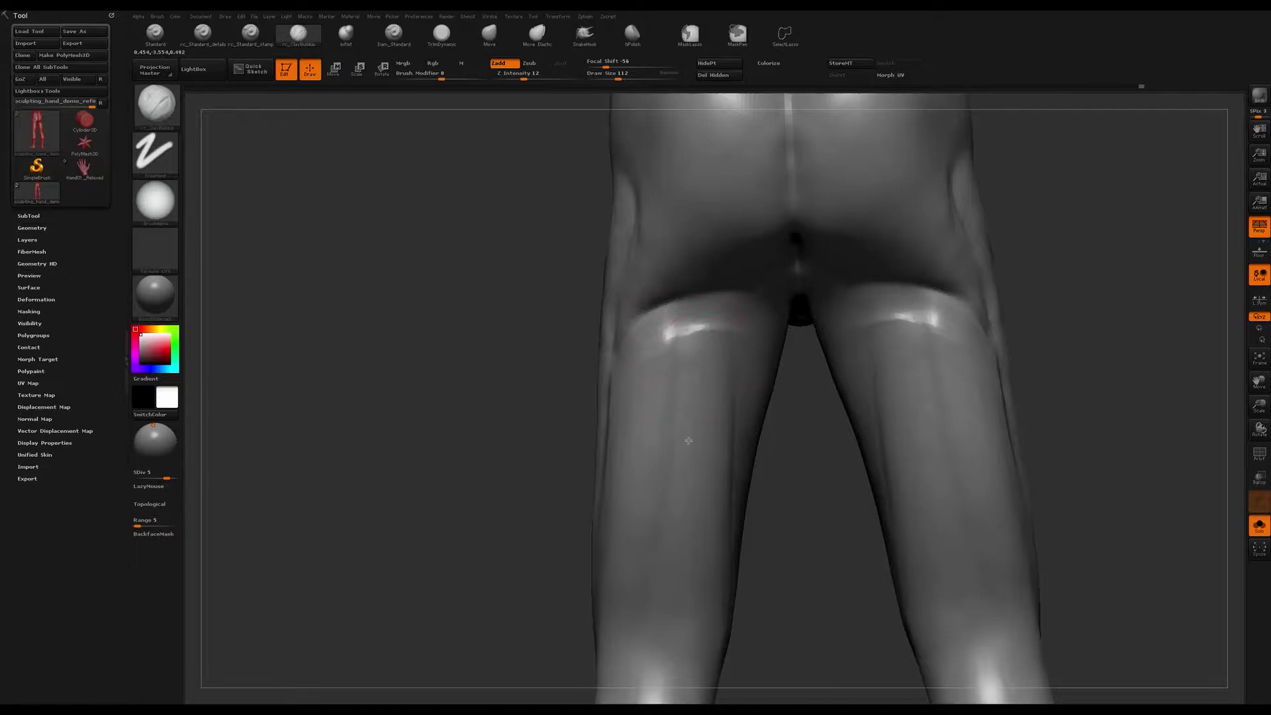
{"action": "mouse_move", "coordinate": [714, 437]}
{"action": "right_mouse_down"}
{"action": "mouse_move", "coordinate": [724, 332]}
{"action": "mouse_move", "coordinate": [712, 317]}
{"action": "right_mouse_up"}
Step: Carve the gluteal fold's outer end and the grooves bordering the hamstrings with the Dam_Standard brush at size 112
{"action": "key", "text": "b"}
{"action": "key", "text": "d"}
{"action": "key", "text": "s"}
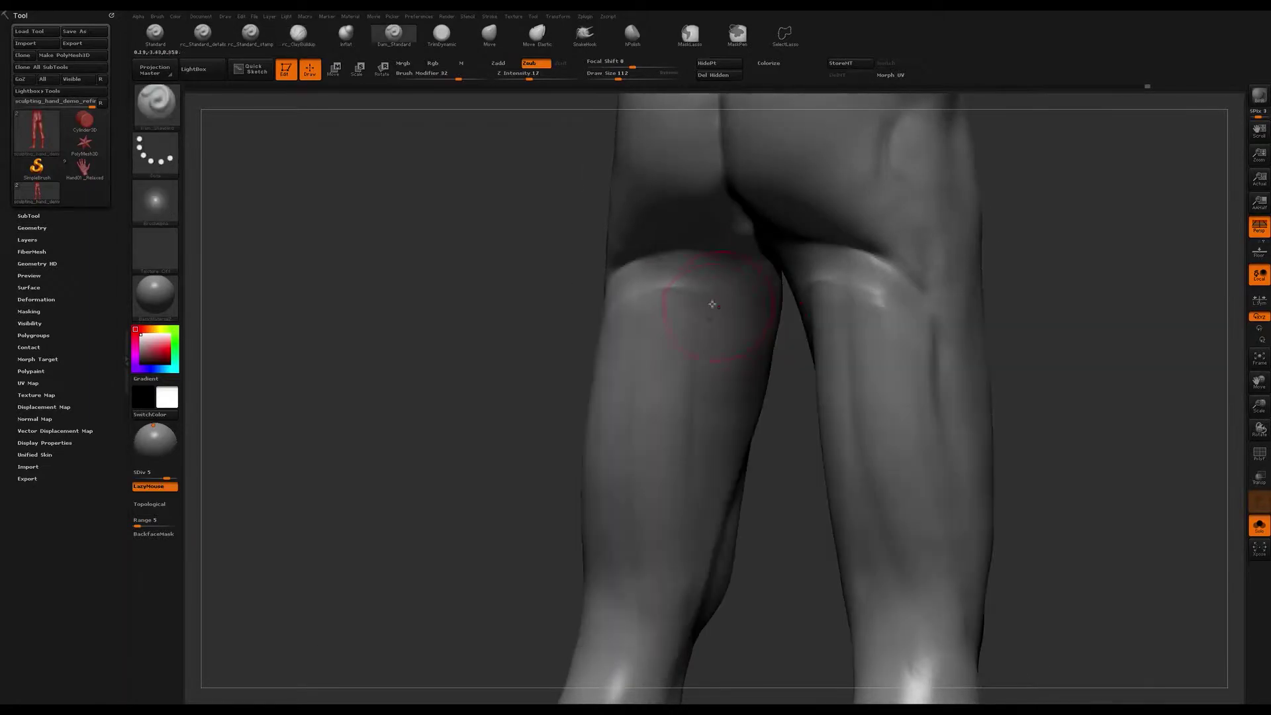
{"action": "left_click_drag", "start_coordinate": [705, 260], "coordinate": [693, 574]}
{"action": "mouse_move", "coordinate": [676, 424]}
{"action": "right_mouse_down"}
{"action": "mouse_move", "coordinate": [698, 400]}
{"action": "mouse_move", "coordinate": [648, 408]}
{"action": "right_mouse_up"}
{"action": "left_click_drag", "start_coordinate": [648, 409], "coordinate": [613, 315]}
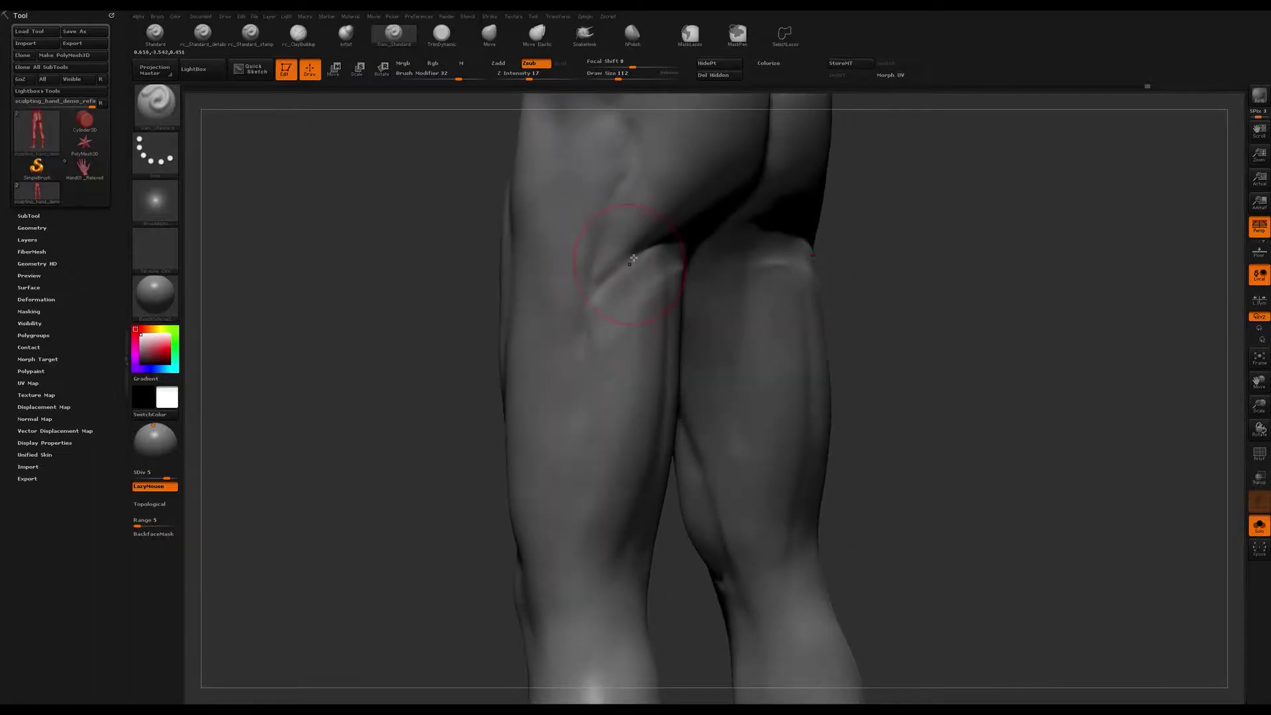
{"action": "left_click_drag", "start_coordinate": [641, 255], "coordinate": [596, 311]}
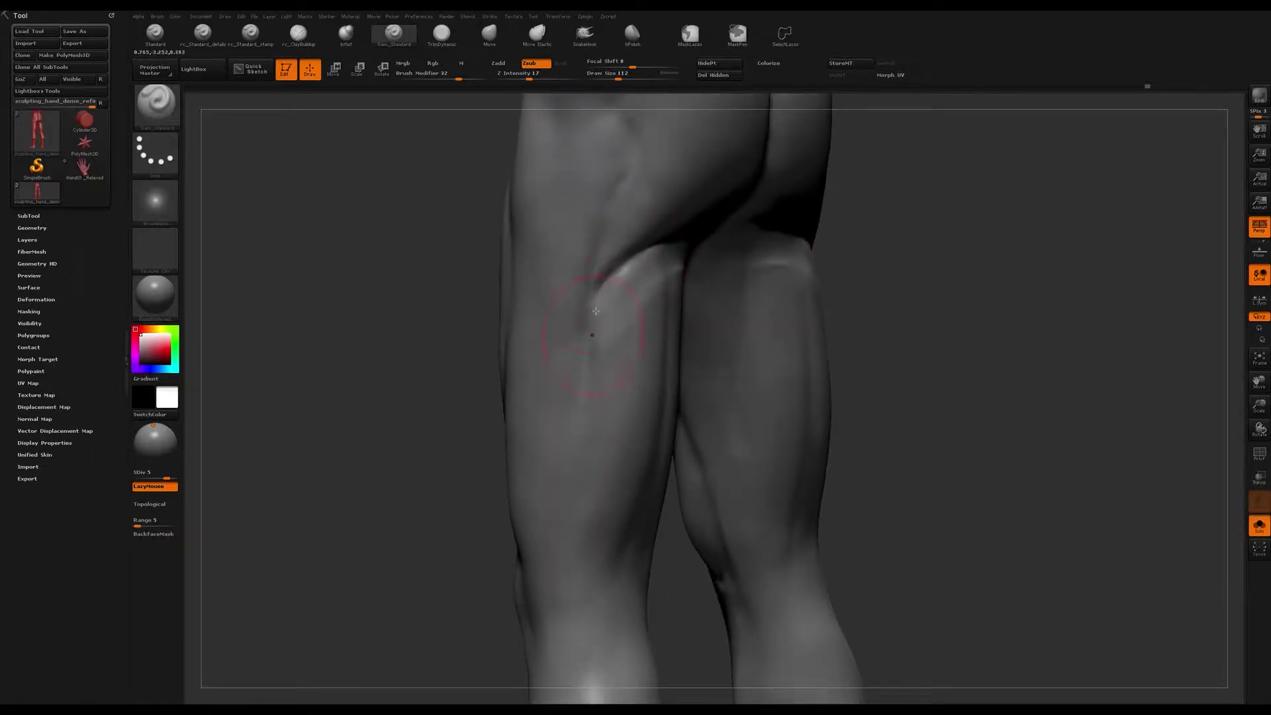
Step: Smooth the carved groove between the outer thigh and the hamstrings down toward the knee
{"action": "right_click_drag", "start_coordinate": [561, 570], "coordinate": [748, 324]}
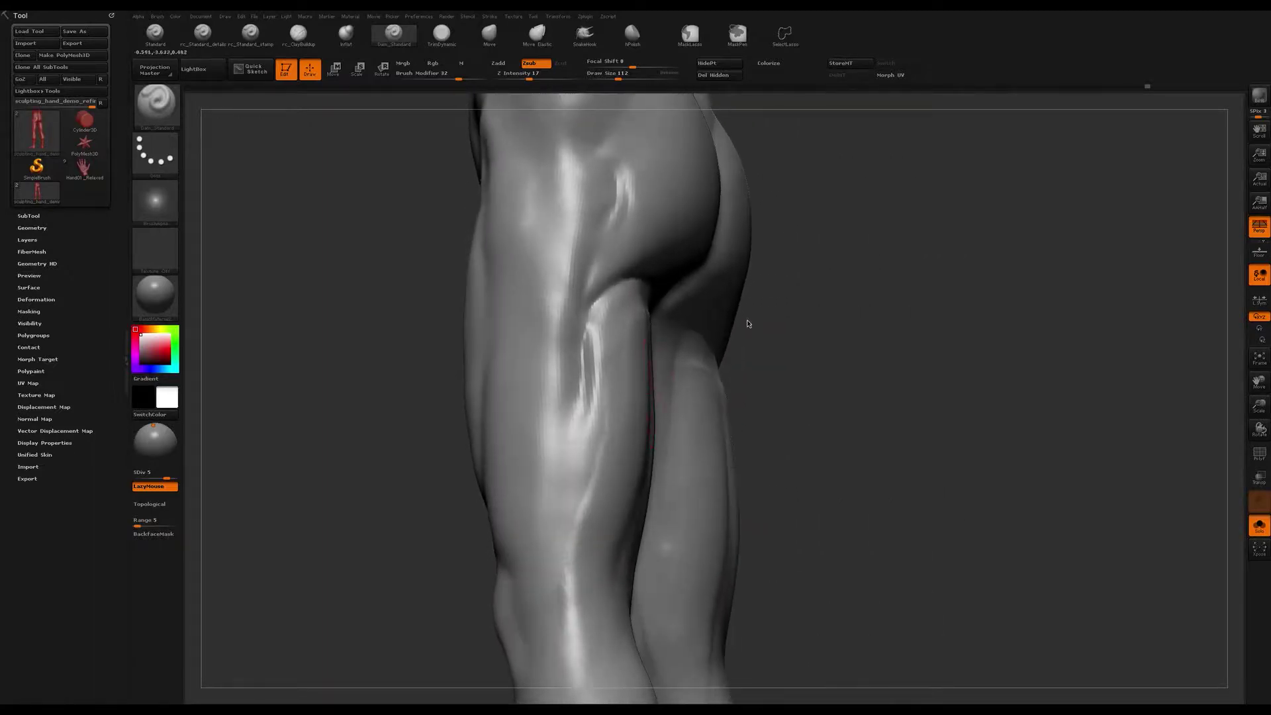
{"action": "mouse_move", "coordinate": [672, 316]}
{"action": "left_mouse_down", "text": "shift"}
{"action": "mouse_move", "coordinate": [656, 363]}
{"action": "mouse_move", "coordinate": [603, 319]}
{"action": "mouse_move", "coordinate": [596, 331]}
{"action": "mouse_move", "coordinate": [582, 537]}
{"action": "left_mouse_up", "text": "shift"}
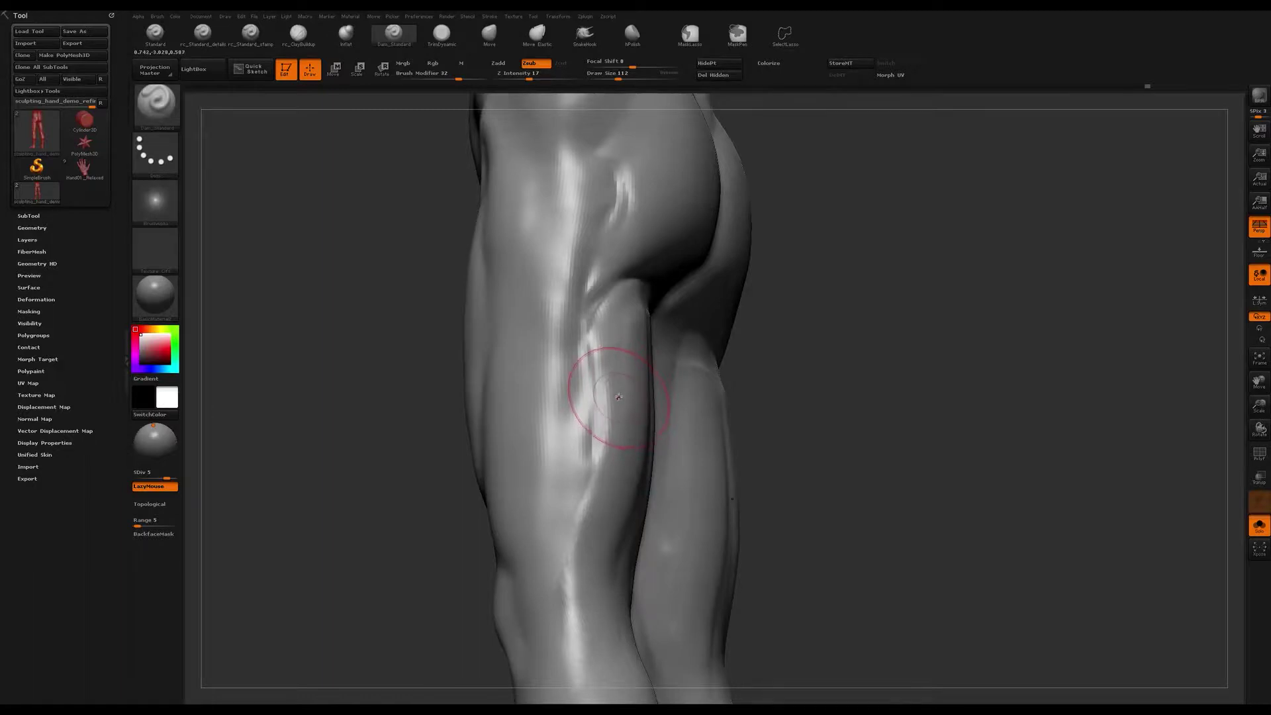
{"action": "right_click_drag", "start_coordinate": [712, 352], "coordinate": [669, 355]}
{"action": "right_click_drag", "start_coordinate": [584, 503], "coordinate": [626, 475]}
{"action": "right_click_drag", "start_coordinate": [625, 476], "coordinate": [563, 357], "text": "alt"}
{"action": "mouse_move", "coordinate": [587, 133]}
{"action": "right_mouse_down"}
{"action": "mouse_move", "coordinate": [563, 190]}
{"action": "mouse_move", "coordinate": [556, 182]}
{"action": "mouse_move", "coordinate": [553, 238]}
{"action": "mouse_move", "coordinate": [531, 258]}
{"action": "mouse_move", "coordinate": [610, 292]}
{"action": "mouse_move", "coordinate": [607, 314]}
{"action": "mouse_move", "coordinate": [636, 305]}
{"action": "right_mouse_up"}
Step: Adjust the outer and inner contours of the upper thigh from behind with the Move brush, enlarged to size 154
{"action": "left_click", "coordinate": [299, 36]}
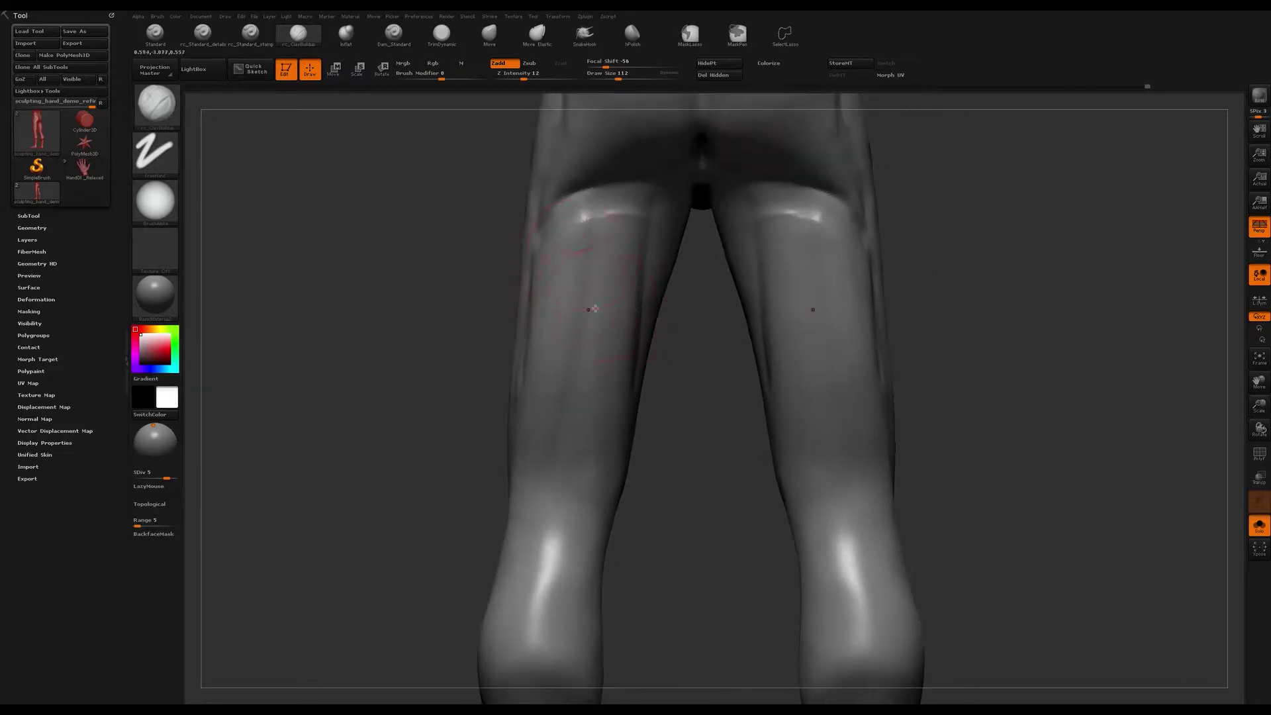
{"action": "left_click", "coordinate": [489, 33]}
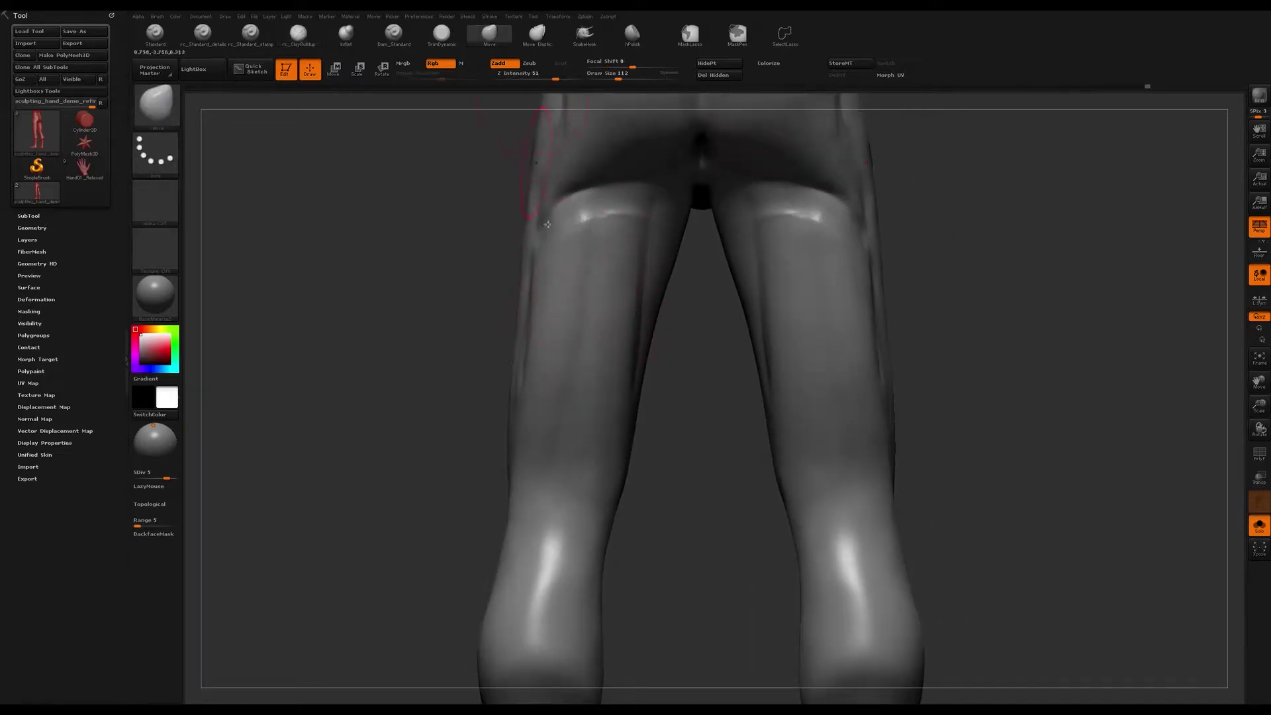
{"action": "left_click_drag", "start_coordinate": [541, 261], "coordinate": [550, 248]}
{"action": "key", "text": "s"}
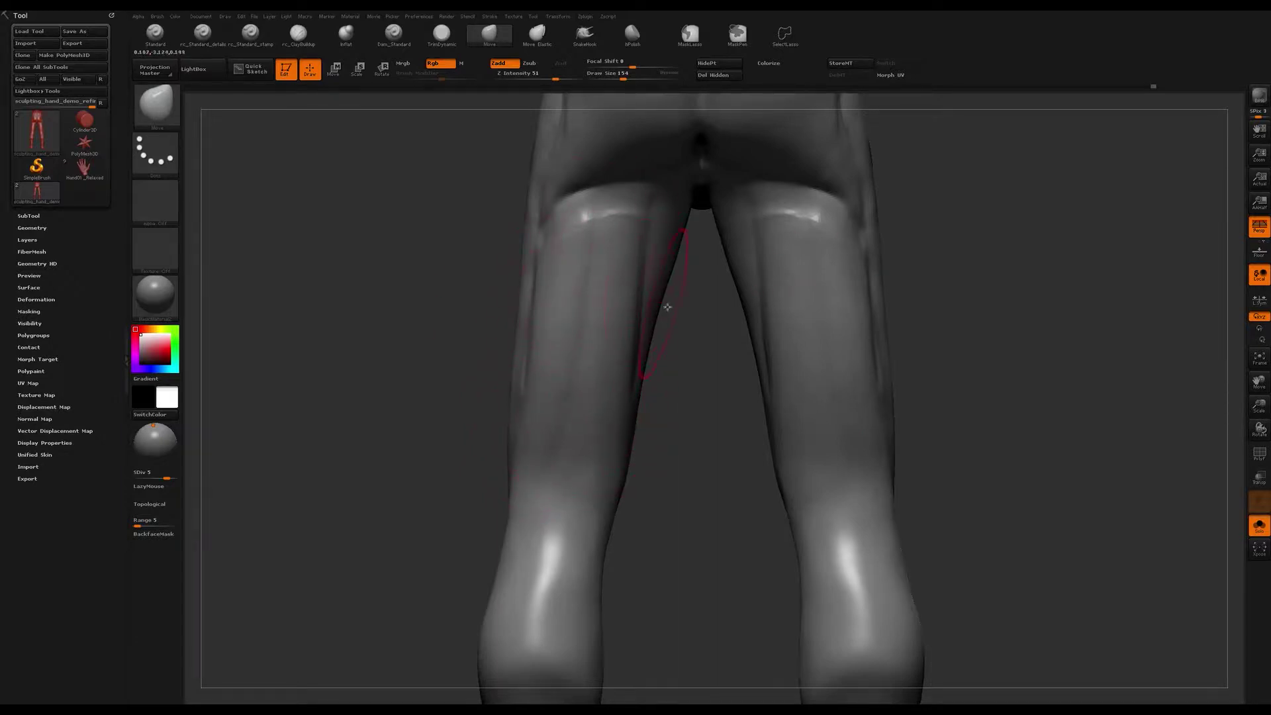
{"action": "right_click_drag", "start_coordinate": [584, 325], "coordinate": [582, 313], "text": "alt"}
{"action": "mouse_move", "coordinate": [619, 192]}
{"action": "right_mouse_down"}
{"action": "mouse_move", "coordinate": [588, 238]}
{"action": "mouse_move", "coordinate": [610, 234]}
{"action": "mouse_move", "coordinate": [600, 260]}
{"action": "right_mouse_up"}
Step: Refine the inner hamstrings below the gluteal fold with ClayBuildup at size 108 and smooth the back of the thigh
{"action": "key", "text": "b"}
{"action": "key", "text": "c"}
{"action": "key", "text": "b"}
{"action": "key", "text": "s"}
{"action": "left_click_drag", "start_coordinate": [582, 215], "coordinate": [577, 215]}
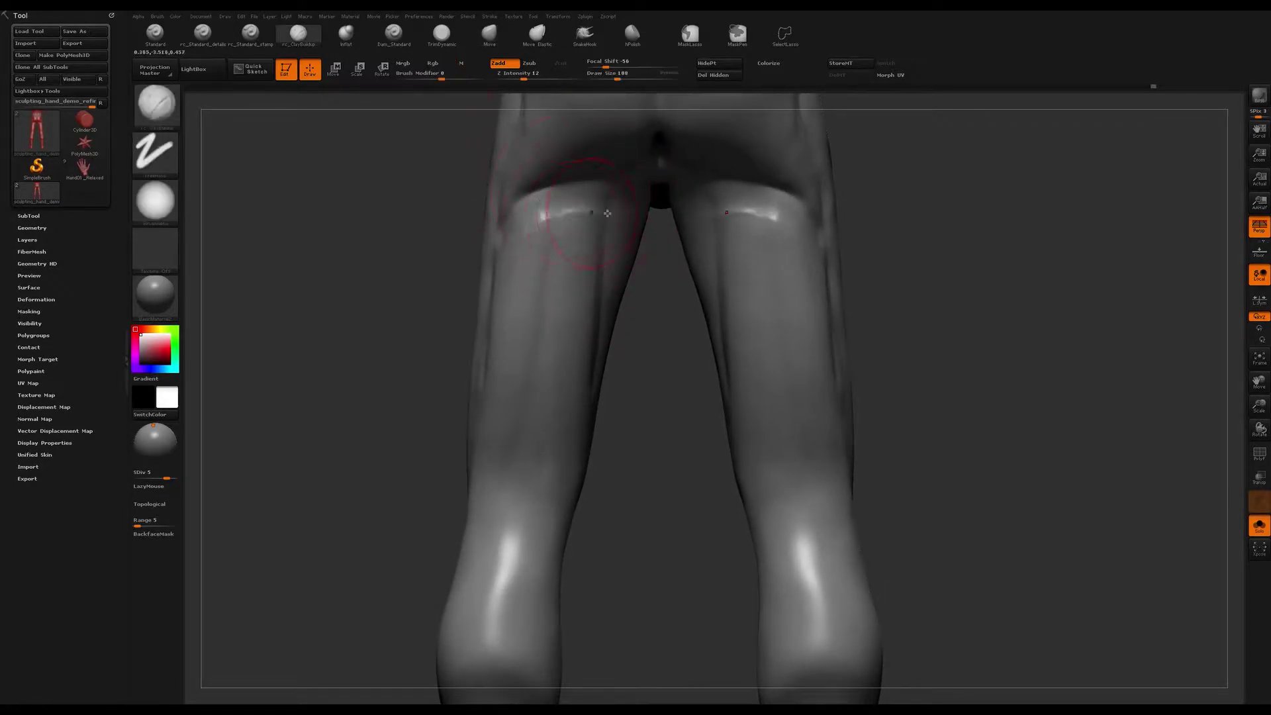
{"action": "right_click_drag", "start_coordinate": [585, 221], "coordinate": [596, 213]}
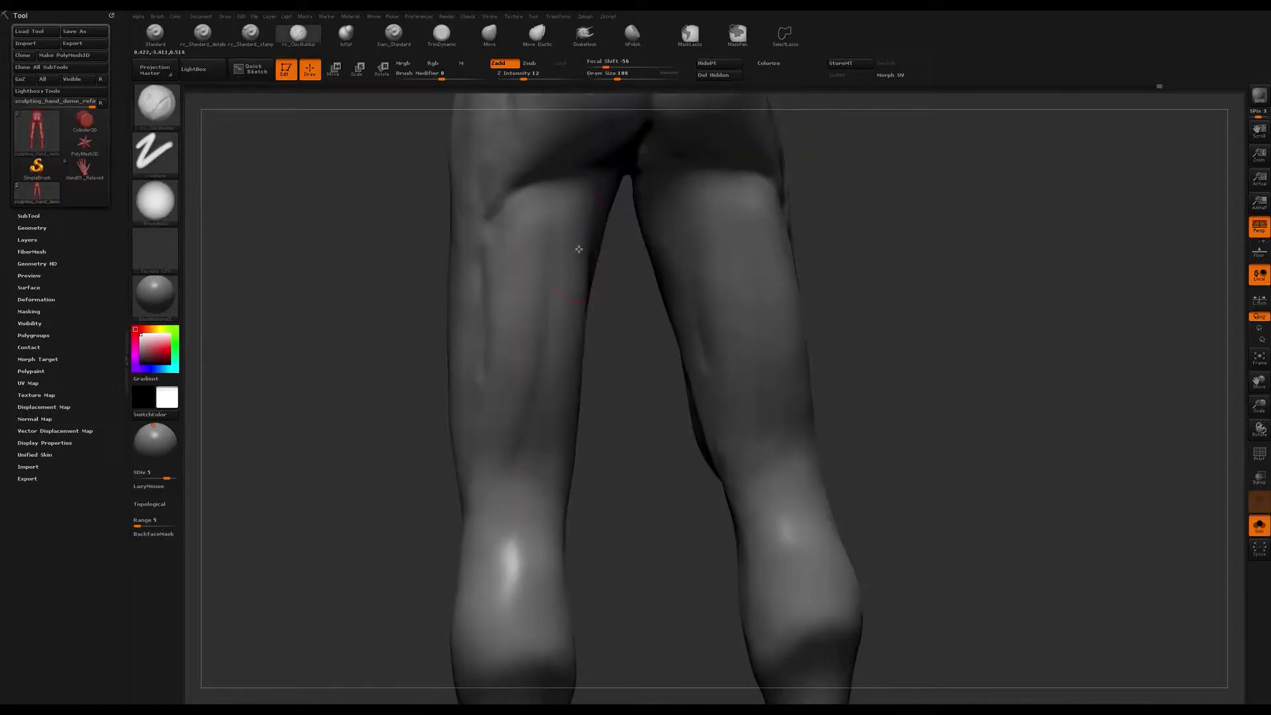
{"action": "key", "text": "shift"}
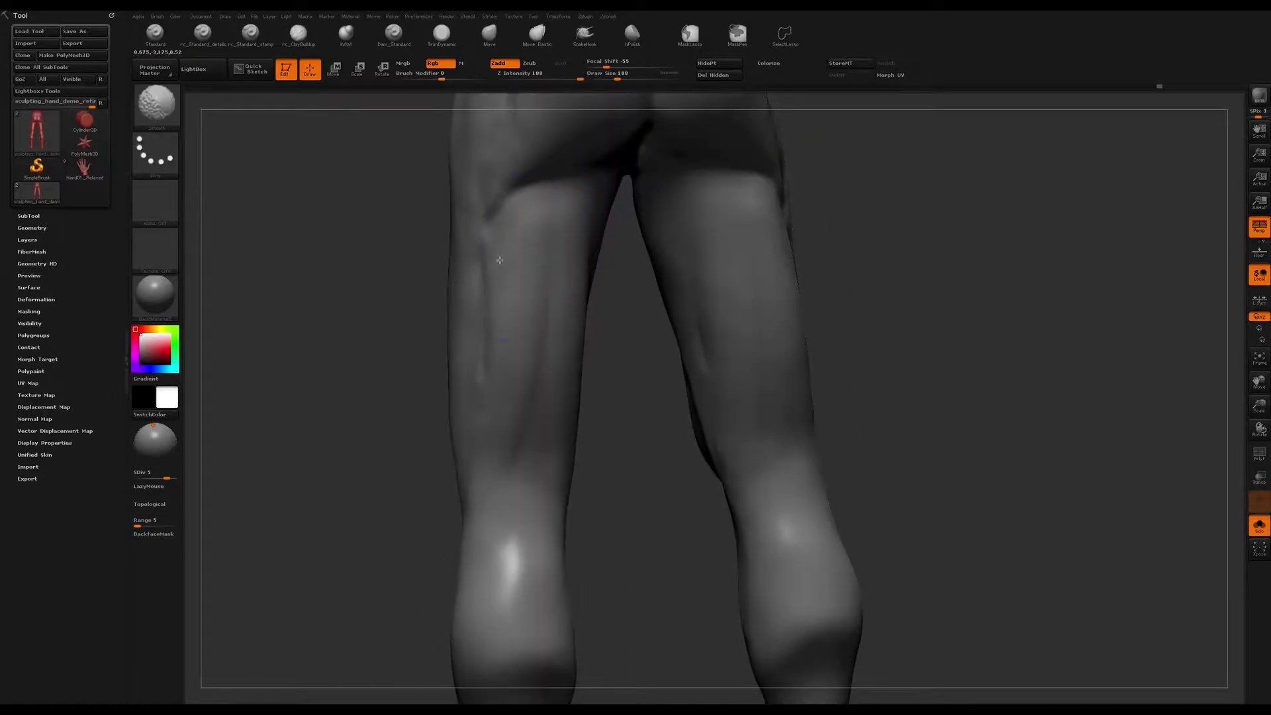
{"action": "key", "text": "shift"}
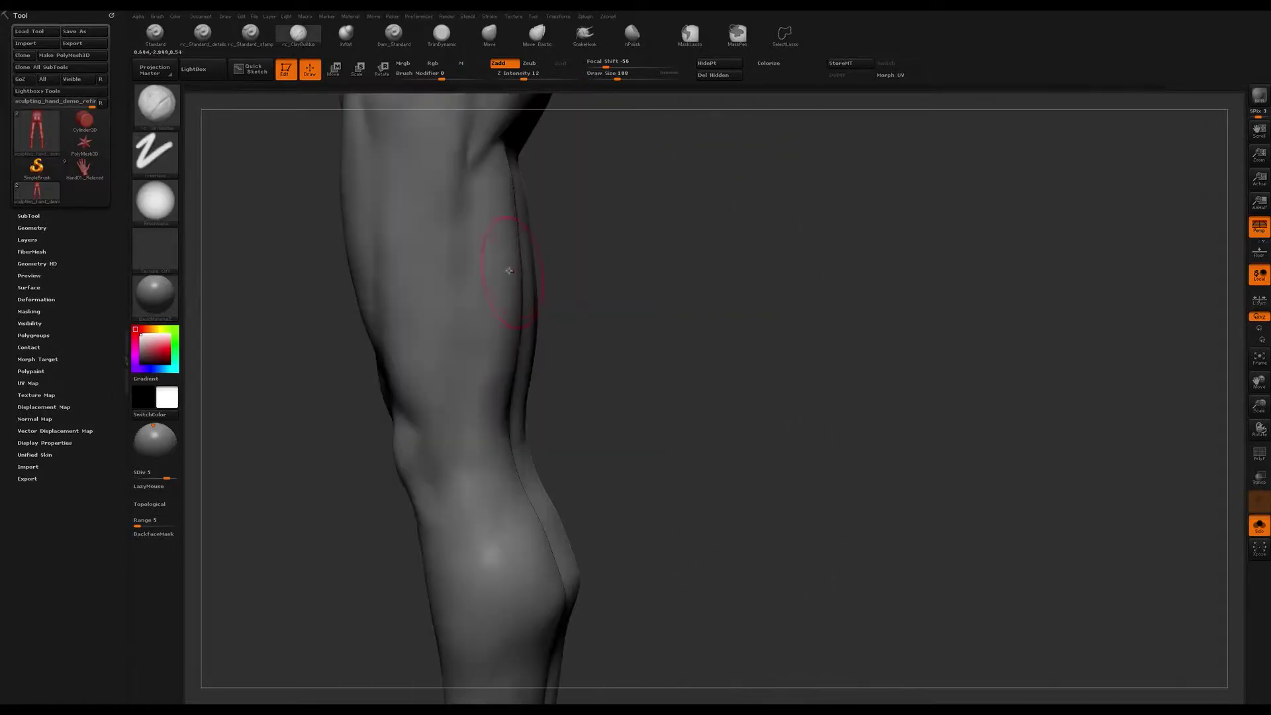
Step: Refine the back and outer side of the knee, where the hamstrings meet the calf, with ClayBuildup at size 74
{"action": "key", "text": "s"}
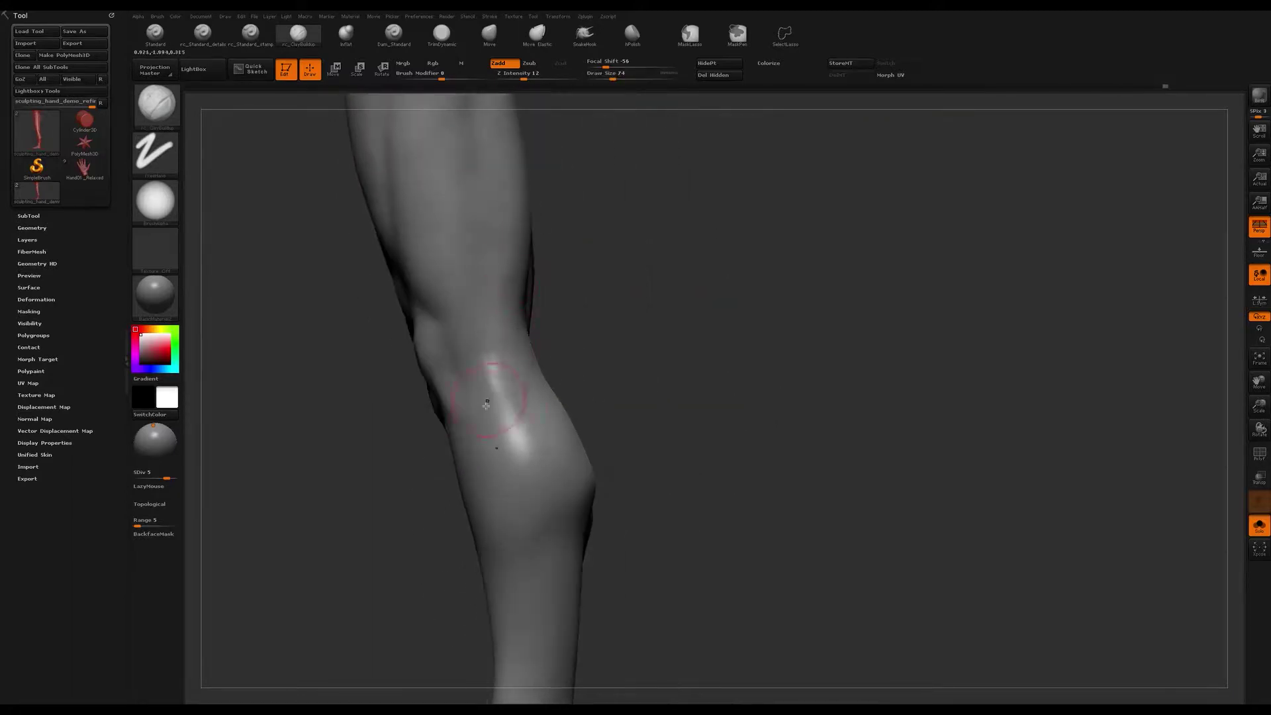
{"action": "right_click_drag", "start_coordinate": [486, 405], "coordinate": [505, 325]}
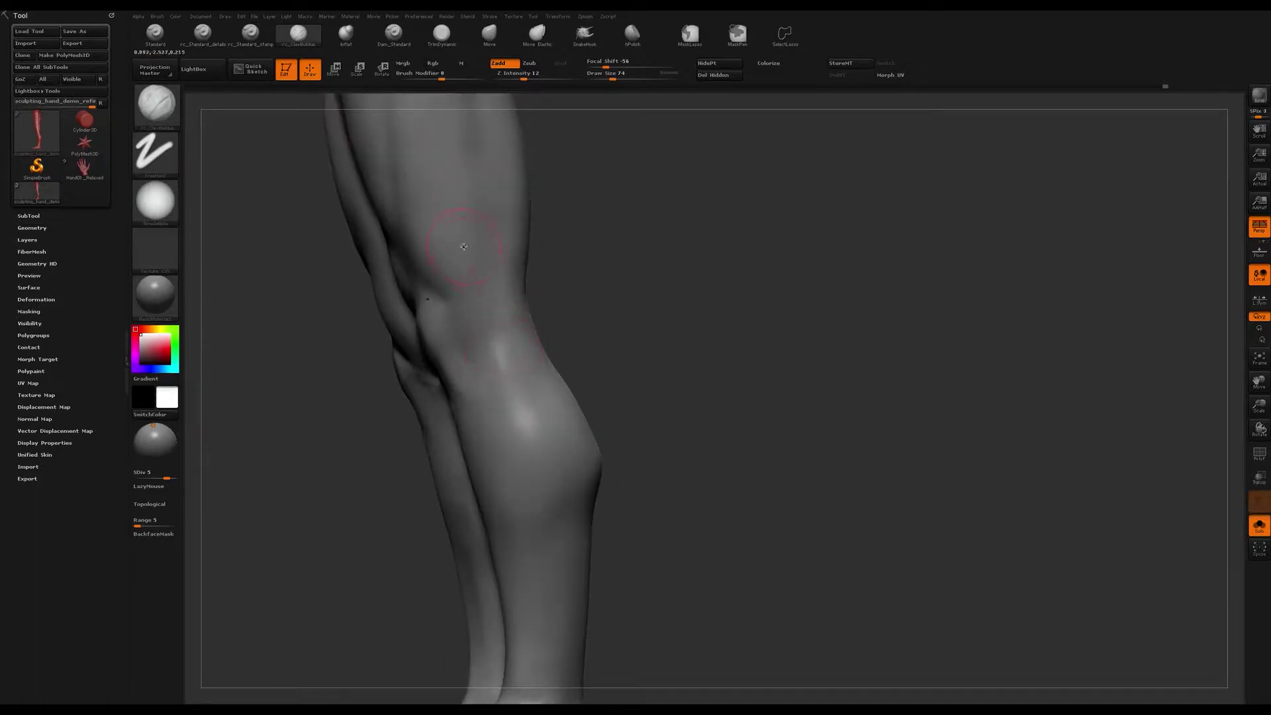
{"action": "right_click_drag", "start_coordinate": [514, 366], "coordinate": [513, 339]}
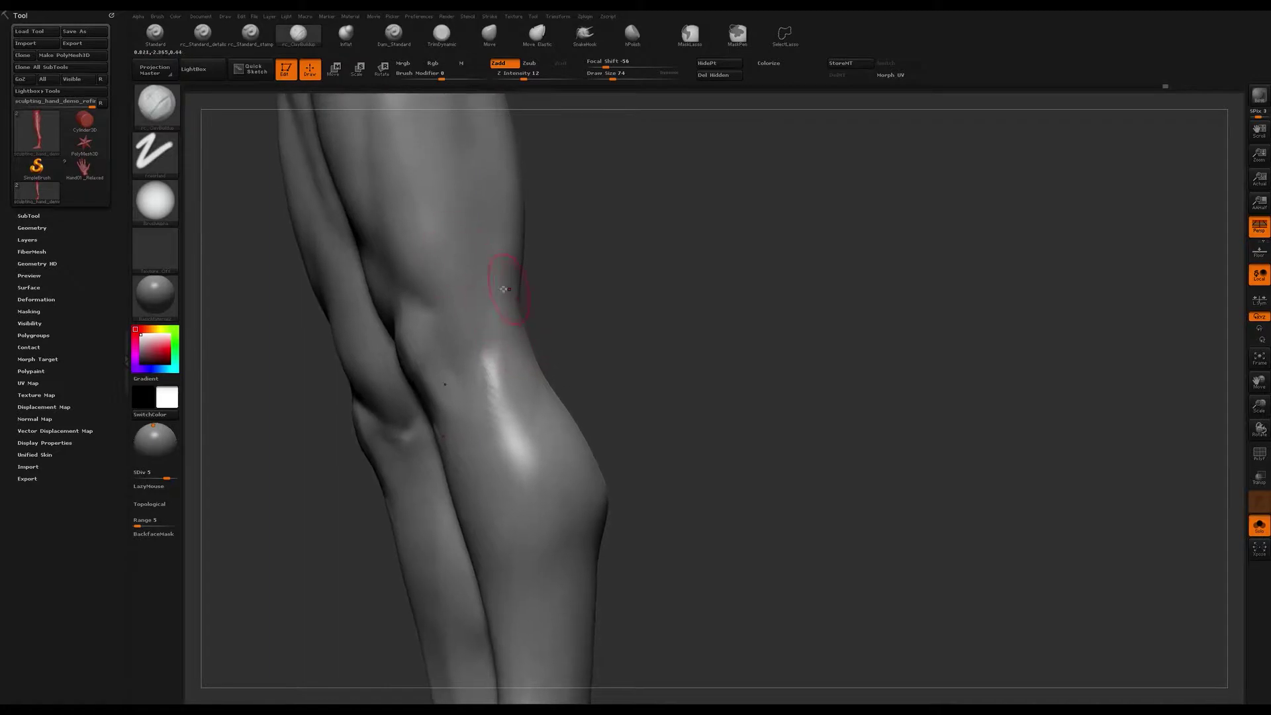
{"action": "right_click_drag", "start_coordinate": [509, 288], "coordinate": [502, 266]}
{"action": "mouse_move", "coordinate": [492, 346]}
{"action": "right_mouse_down"}
{"action": "mouse_move", "coordinate": [477, 385]}
{"action": "mouse_move", "coordinate": [500, 373]}
{"action": "right_mouse_up"}
{"action": "mouse_move", "coordinate": [509, 328]}
{"action": "right_mouse_down"}
{"action": "mouse_move", "coordinate": [511, 306]}
{"action": "mouse_move", "coordinate": [510, 339]}
{"action": "mouse_move", "coordinate": [468, 367]}
{"action": "mouse_move", "coordinate": [568, 375]}
{"action": "right_mouse_up"}
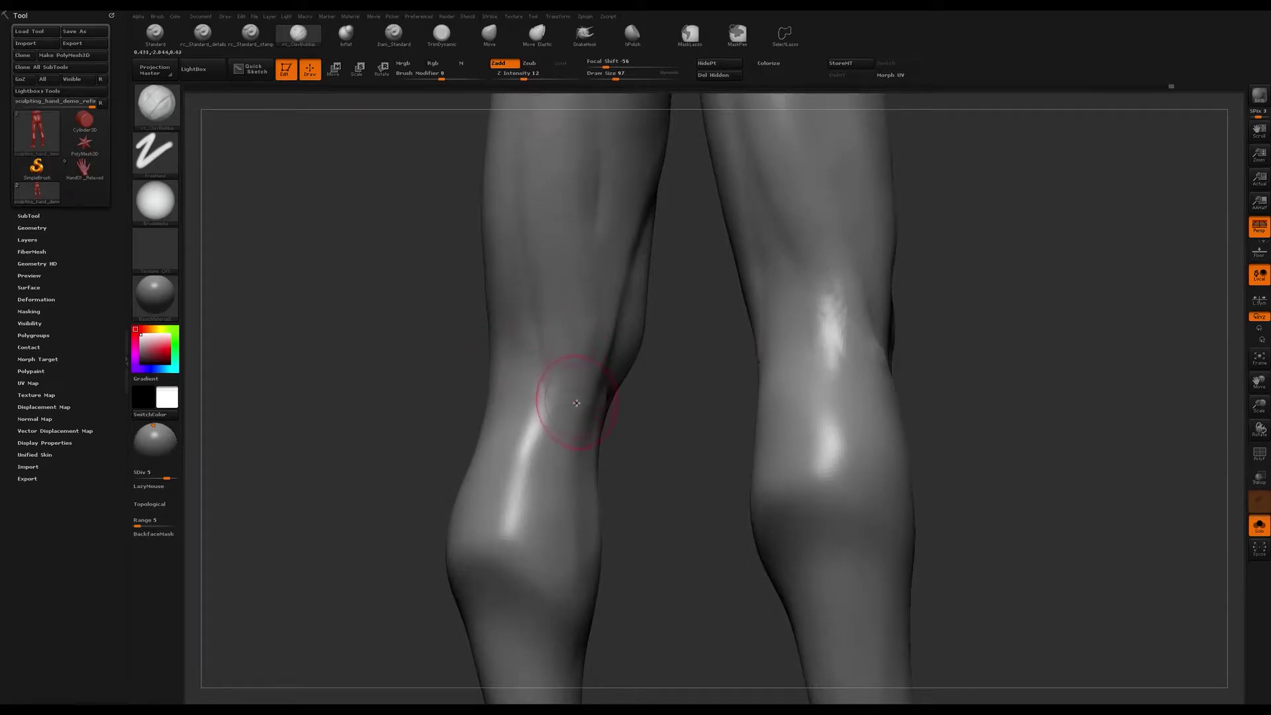
Step: Build up the back of the thighs from the gluteal fold down to the knee with ClayBuildup at size 97
{"action": "mouse_move", "coordinate": [602, 274]}
{"action": "right_mouse_down"}
{"action": "mouse_move", "coordinate": [601, 351]}
{"action": "mouse_move", "coordinate": [593, 320]}
{"action": "mouse_move", "coordinate": [582, 329]}
{"action": "mouse_move", "coordinate": [588, 299]}
{"action": "mouse_move", "coordinate": [531, 236]}
{"action": "right_mouse_up"}
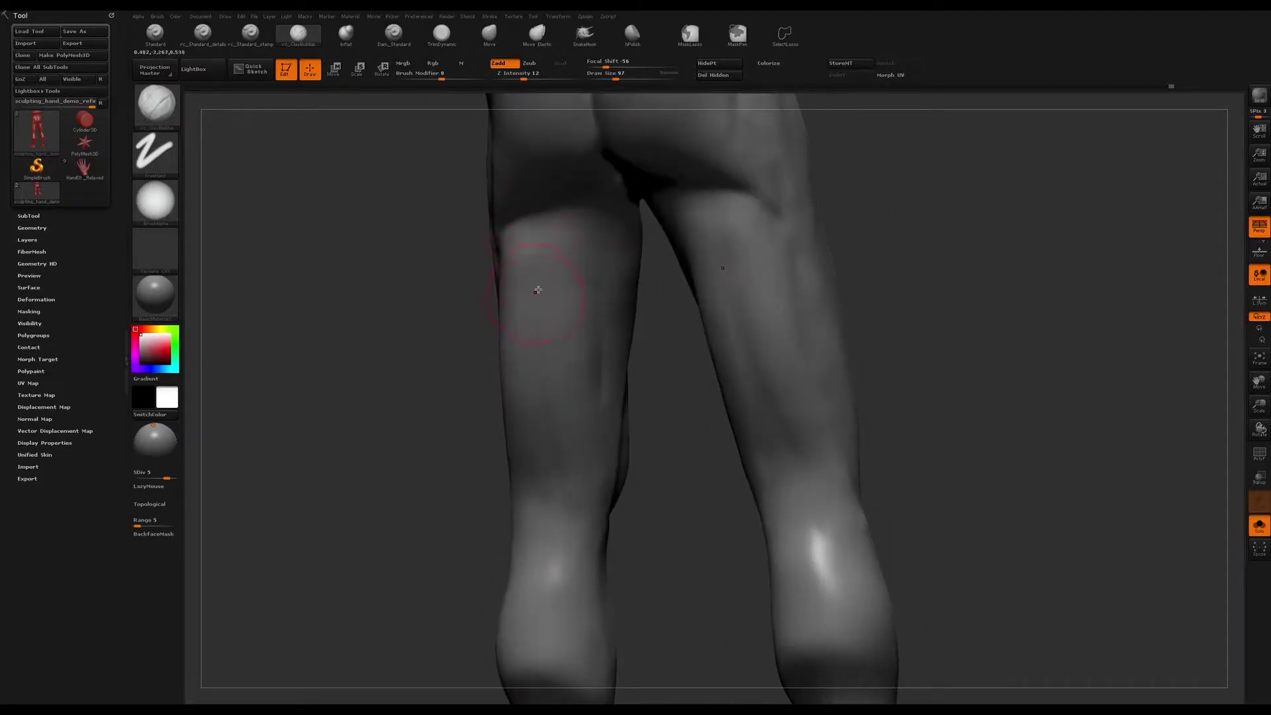
{"action": "right_click_drag", "start_coordinate": [538, 290], "coordinate": [518, 264]}
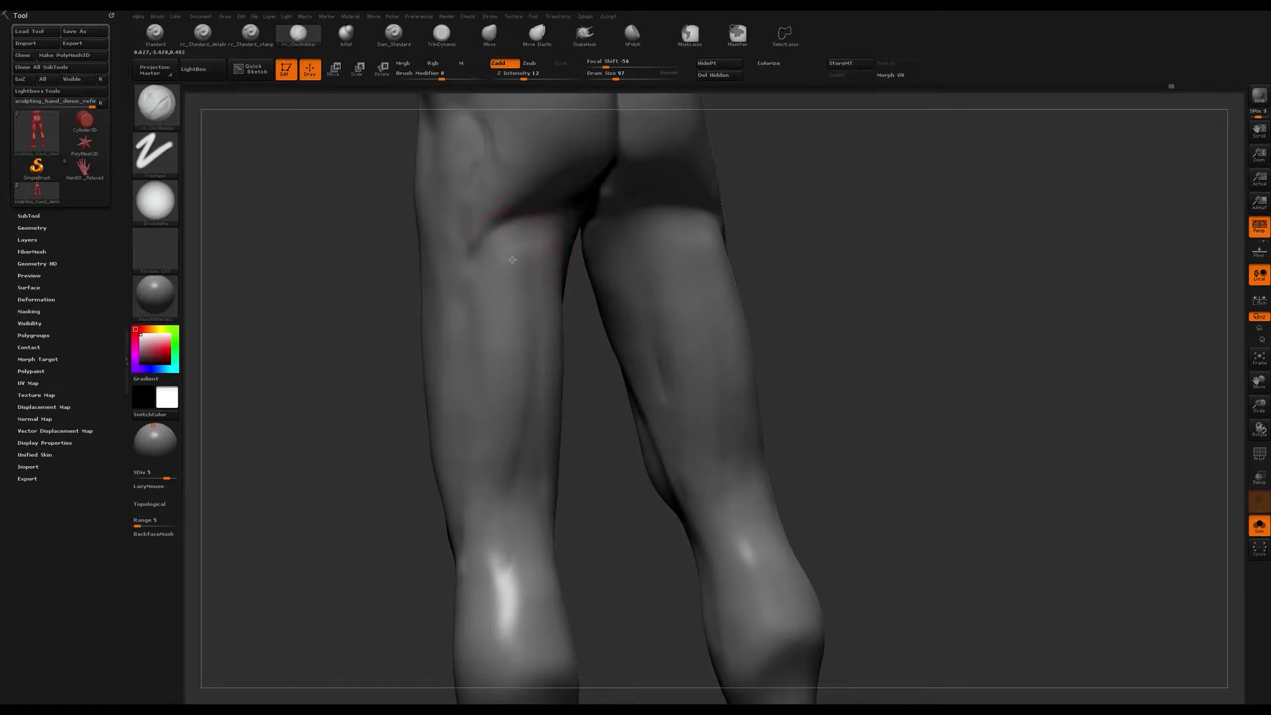
{"action": "right_click_drag", "start_coordinate": [550, 271], "coordinate": [535, 222]}
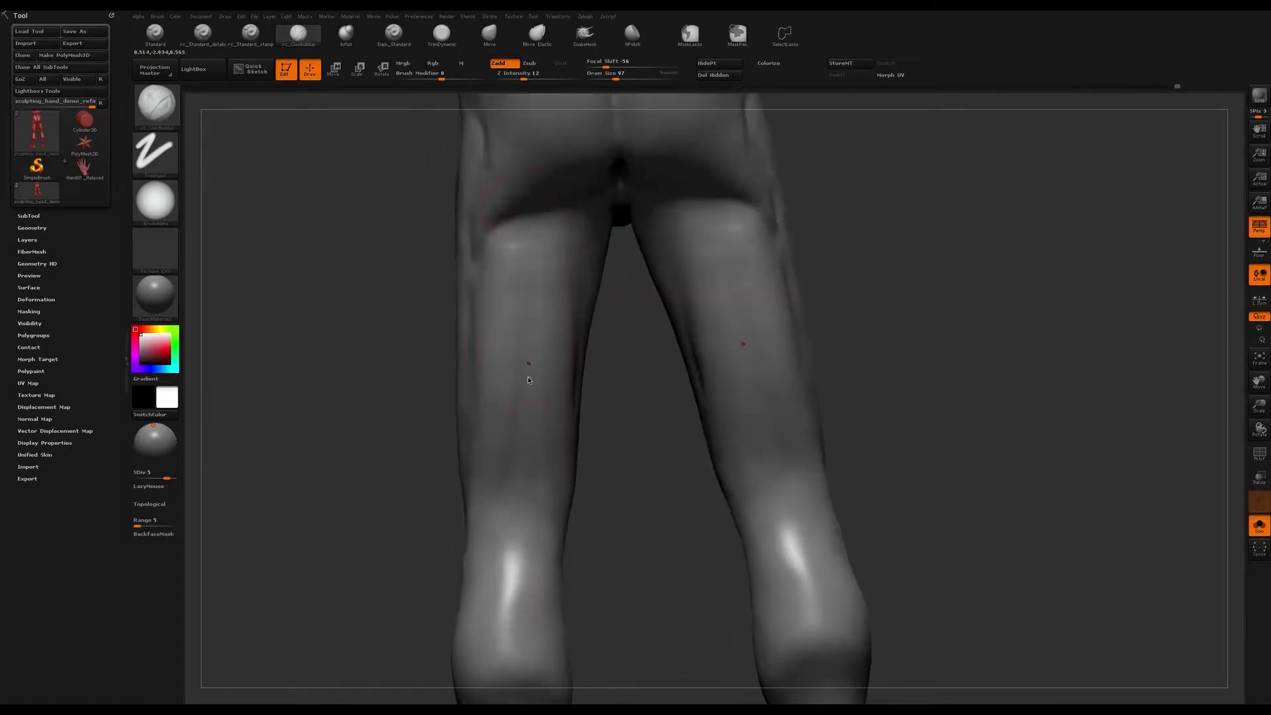
{"action": "right_click_drag", "start_coordinate": [537, 385], "coordinate": [543, 251]}
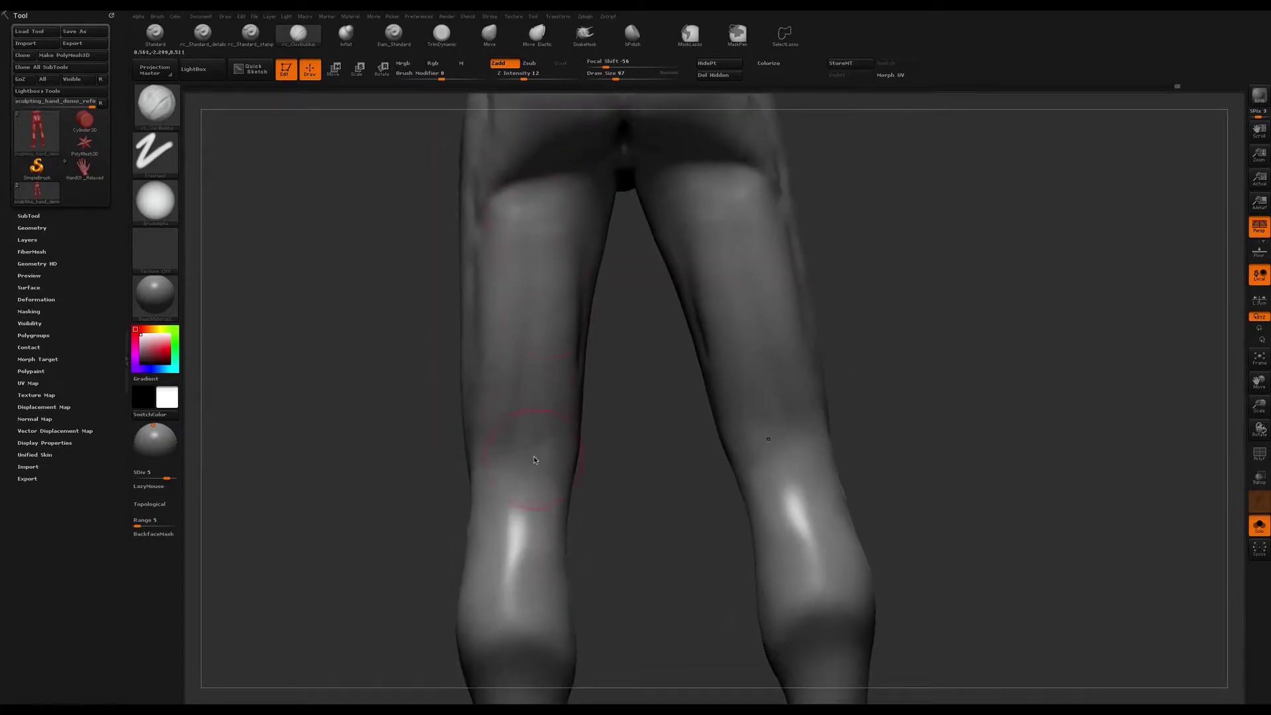
{"action": "mouse_move", "coordinate": [944, 245]}
{"action": "right_mouse_down"}
{"action": "mouse_move", "coordinate": [949, 254]}
{"action": "mouse_move", "coordinate": [959, 227]}
{"action": "mouse_move", "coordinate": [966, 260]}
{"action": "mouse_move", "coordinate": [959, 232]}
{"action": "mouse_move", "coordinate": [971, 246]}
{"action": "mouse_move", "coordinate": [845, 275]}
{"action": "mouse_move", "coordinate": [944, 252]}
{"action": "mouse_move", "coordinate": [951, 226]}
{"action": "mouse_move", "coordinate": [931, 296]}
{"action": "mouse_move", "coordinate": [935, 264]}
{"action": "right_mouse_up"}
Step: Enlarge the ClayBuildup brush and build up the upper inner thigh beside the groin
{"action": "key", "text": "s"}
{"action": "mouse_move", "coordinate": [607, 218]}
{"action": "left_mouse_down"}
{"action": "mouse_move", "coordinate": [613, 199]}
{"action": "mouse_move", "coordinate": [580, 247]}
{"action": "left_mouse_up"}
{"action": "key", "text": "s"}
{"action": "left_click_drag", "start_coordinate": [634, 200], "coordinate": [575, 251]}
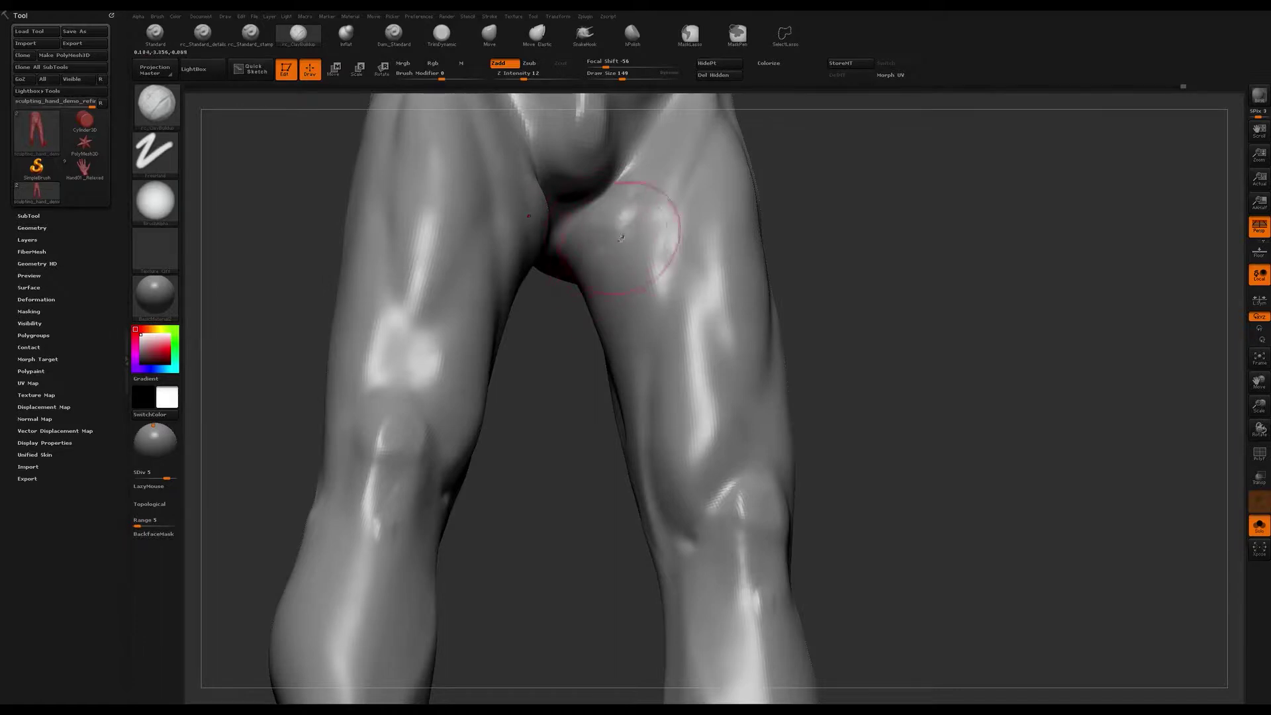
{"action": "right_click_drag", "start_coordinate": [615, 277], "coordinate": [643, 269]}
{"action": "left_click_drag", "start_coordinate": [625, 222], "coordinate": [604, 285]}
{"action": "left_click_drag", "start_coordinate": [627, 154], "coordinate": [613, 323]}
Step: Shape the adductor mass along the inner thigh and smooth its transition into the front thigh
{"action": "right_click_drag", "start_coordinate": [616, 308], "coordinate": [476, 348]}
{"action": "left_click_drag", "start_coordinate": [510, 298], "coordinate": [559, 319]}
{"action": "mouse_move", "coordinate": [563, 321]}
{"action": "right_mouse_down"}
{"action": "mouse_move", "coordinate": [530, 317]}
{"action": "mouse_move", "coordinate": [493, 338]}
{"action": "mouse_move", "coordinate": [549, 401]}
{"action": "mouse_move", "coordinate": [582, 276]}
{"action": "mouse_move", "coordinate": [639, 309]}
{"action": "mouse_move", "coordinate": [606, 279]}
{"action": "right_mouse_up"}
{"action": "left_click_drag", "start_coordinate": [605, 280], "coordinate": [633, 284], "text": "shift"}
Step: Fill out the broad inner thigh surface near the groin with ClayBuildup at size 177
{"action": "right_click_drag", "start_coordinate": [636, 284], "coordinate": [564, 295]}
{"action": "key", "text": "bracketright"}
{"action": "key", "text": "bracketright"}
{"action": "mouse_move", "coordinate": [593, 369]}
{"action": "right_mouse_down"}
{"action": "mouse_move", "coordinate": [635, 351]}
{"action": "mouse_move", "coordinate": [568, 356]}
{"action": "right_mouse_up"}
{"action": "key", "text": "bracketleft"}
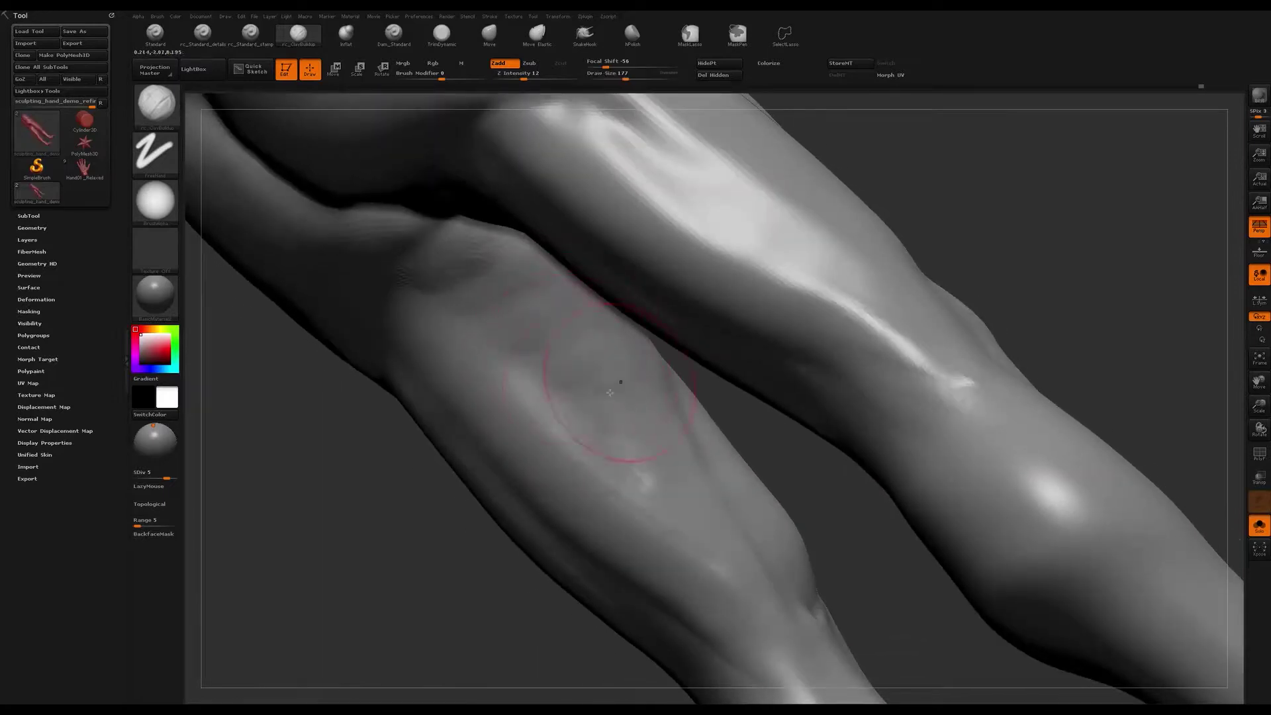
Step: Blend the inner thigh down toward the knee with ClayBuildup, reducing the brush size for the narrower forms
{"action": "mouse_move", "coordinate": [686, 482]}
{"action": "right_mouse_down"}
{"action": "mouse_move", "coordinate": [622, 401]}
{"action": "mouse_move", "coordinate": [609, 361]}
{"action": "mouse_move", "coordinate": [656, 370]}
{"action": "right_mouse_up"}
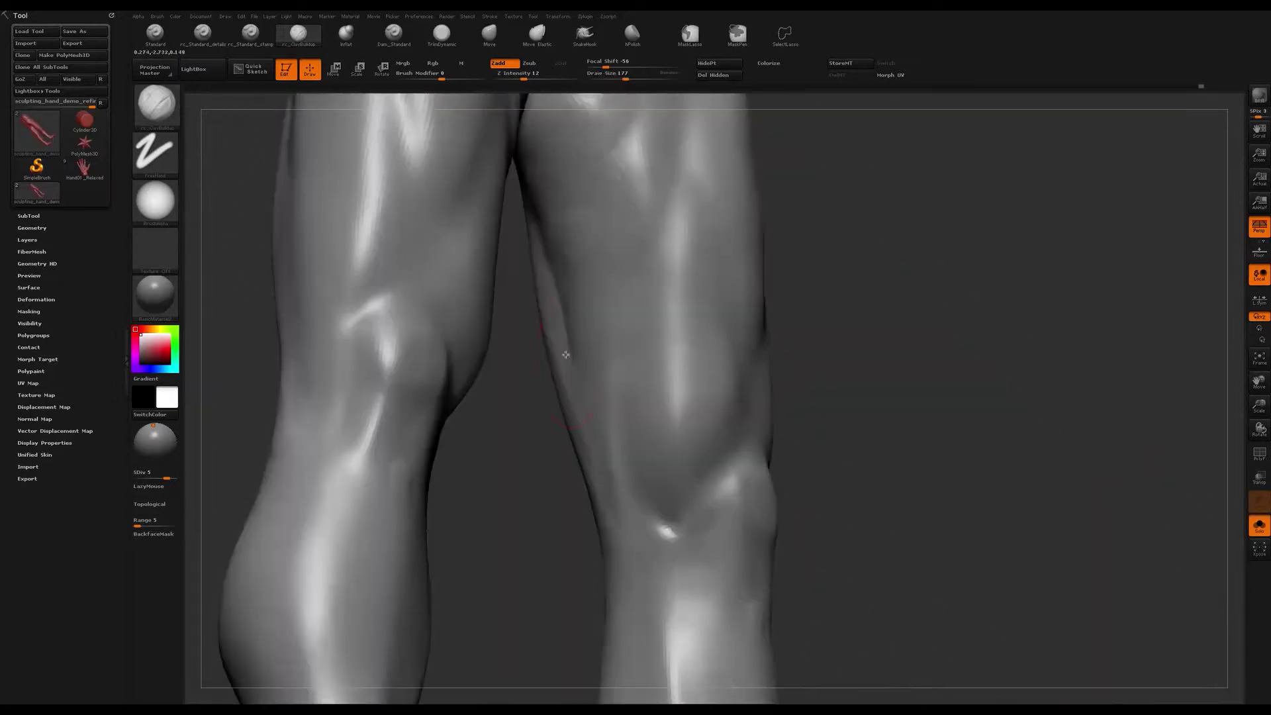
{"action": "right_click_drag", "start_coordinate": [664, 450], "coordinate": [625, 366], "text": "alt"}
{"action": "key", "text": "bracketleft"}
{"action": "mouse_move", "coordinate": [689, 528]}
{"action": "right_mouse_down"}
{"action": "mouse_move", "coordinate": [605, 391]}
{"action": "mouse_move", "coordinate": [642, 366]}
{"action": "right_mouse_up"}
{"action": "key", "text": "bracketleft"}
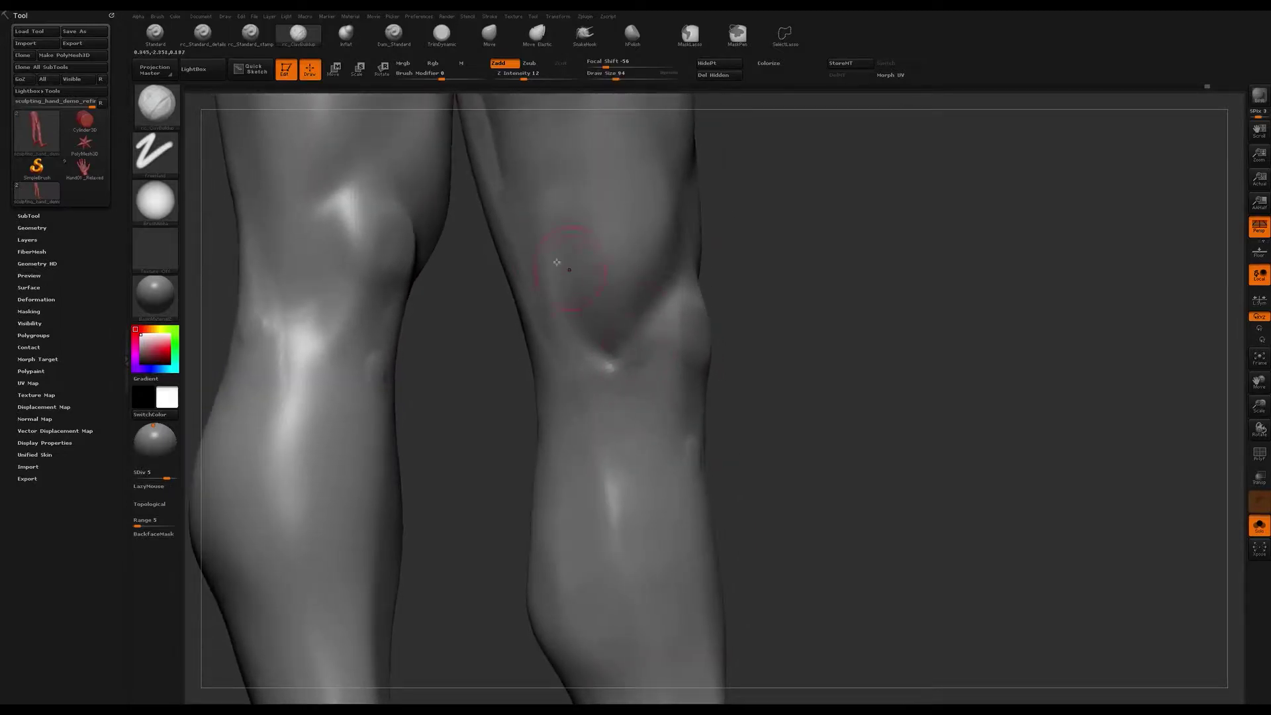
Step: Refine the teardrop-shaped muscle above the inner knee with ClayBuildup at size 136
{"action": "right_click_drag", "start_coordinate": [599, 315], "coordinate": [613, 323], "text": "alt"}
{"action": "key", "text": "s"}
{"action": "left_click_drag", "start_coordinate": [627, 328], "coordinate": [673, 258]}
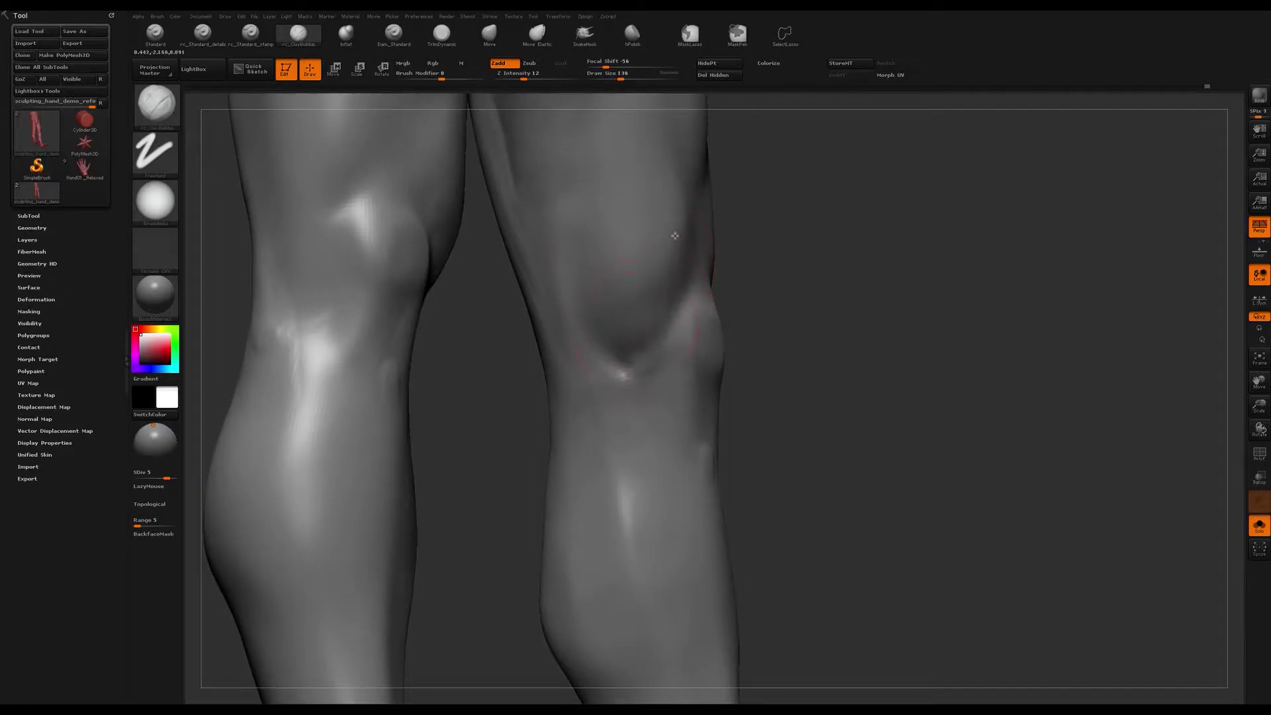
{"action": "mouse_move", "coordinate": [619, 300]}
{"action": "right_mouse_down"}
{"action": "mouse_move", "coordinate": [625, 287]}
{"action": "mouse_move", "coordinate": [646, 323]}
{"action": "mouse_move", "coordinate": [645, 303]}
{"action": "mouse_move", "coordinate": [632, 328]}
{"action": "mouse_move", "coordinate": [659, 346]}
{"action": "mouse_move", "coordinate": [658, 326]}
{"action": "mouse_move", "coordinate": [607, 350]}
{"action": "mouse_move", "coordinate": [565, 232]}
{"action": "right_mouse_up"}
{"action": "right_click_drag", "start_coordinate": [648, 327], "coordinate": [622, 355]}
Step: Build a rounded bony bump on the inner side of the knee with ClayBuildup at size 97, undoing a stray stroke
{"action": "key", "text": "s"}
{"action": "left_click_drag", "start_coordinate": [597, 351], "coordinate": [593, 351]}
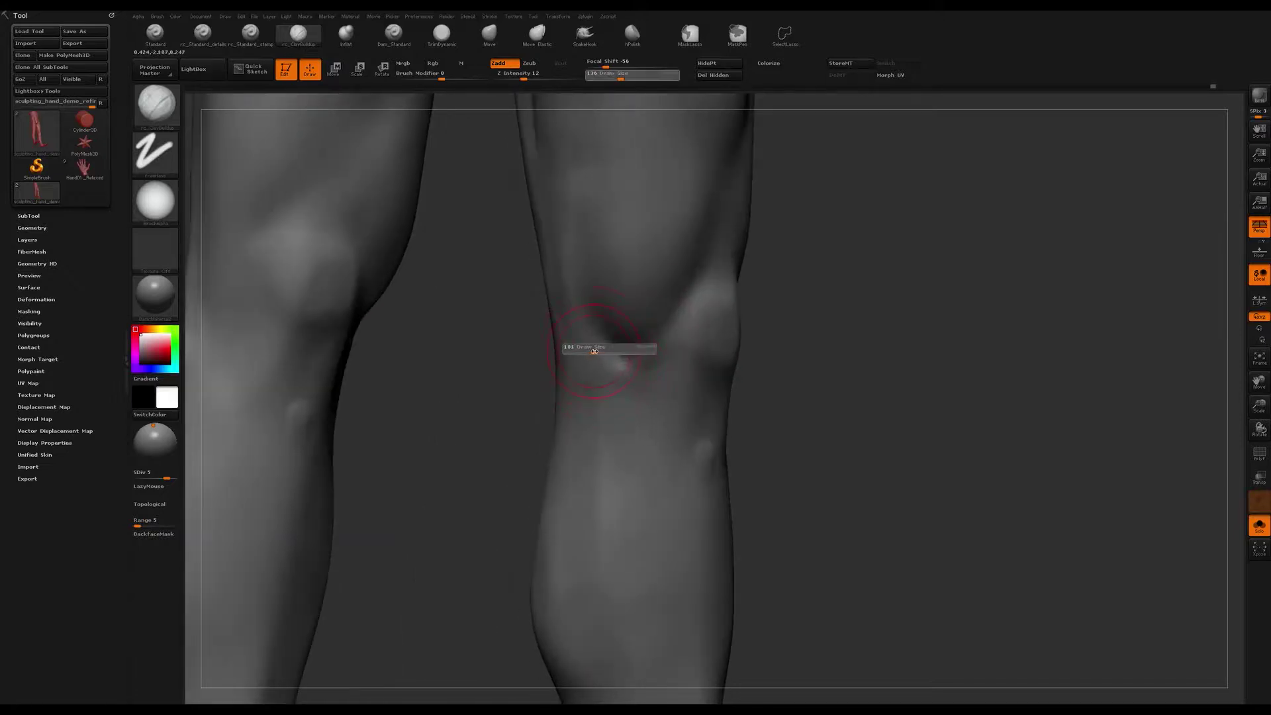
{"action": "right_click_drag", "start_coordinate": [603, 341], "coordinate": [592, 339]}
{"action": "key", "text": "ctrl+z"}
{"action": "left_click_drag", "start_coordinate": [596, 341], "coordinate": [597, 343]}
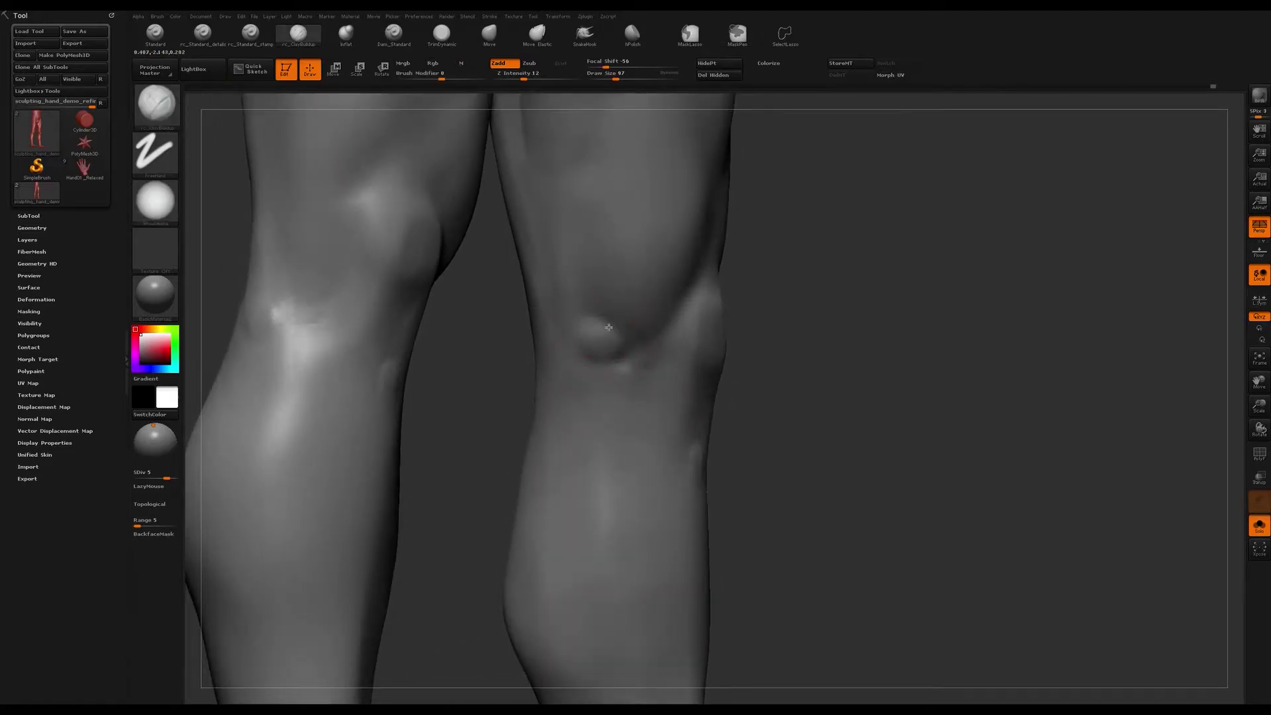
{"action": "mouse_move", "coordinate": [637, 296]}
{"action": "right_mouse_down"}
{"action": "mouse_move", "coordinate": [629, 317]}
{"action": "mouse_move", "coordinate": [599, 327]}
{"action": "mouse_move", "coordinate": [689, 323]}
{"action": "mouse_move", "coordinate": [613, 332]}
{"action": "right_mouse_up"}
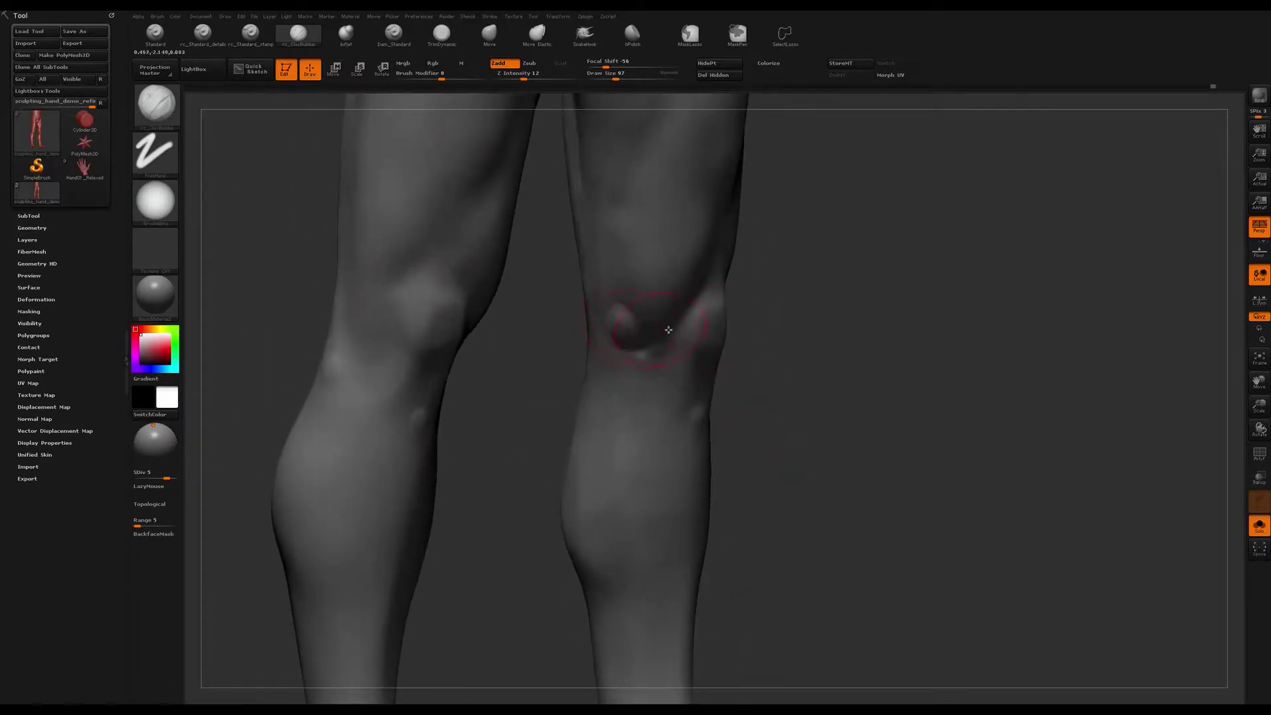
Step: Adjust the shape and position of the inner knee bump with the Move brush at size 147
{"action": "mouse_move", "coordinate": [708, 335]}
{"action": "right_mouse_down"}
{"action": "mouse_move", "coordinate": [695, 321]}
{"action": "mouse_move", "coordinate": [652, 347]}
{"action": "mouse_move", "coordinate": [680, 284]}
{"action": "right_mouse_up"}
{"action": "key", "text": "b"}
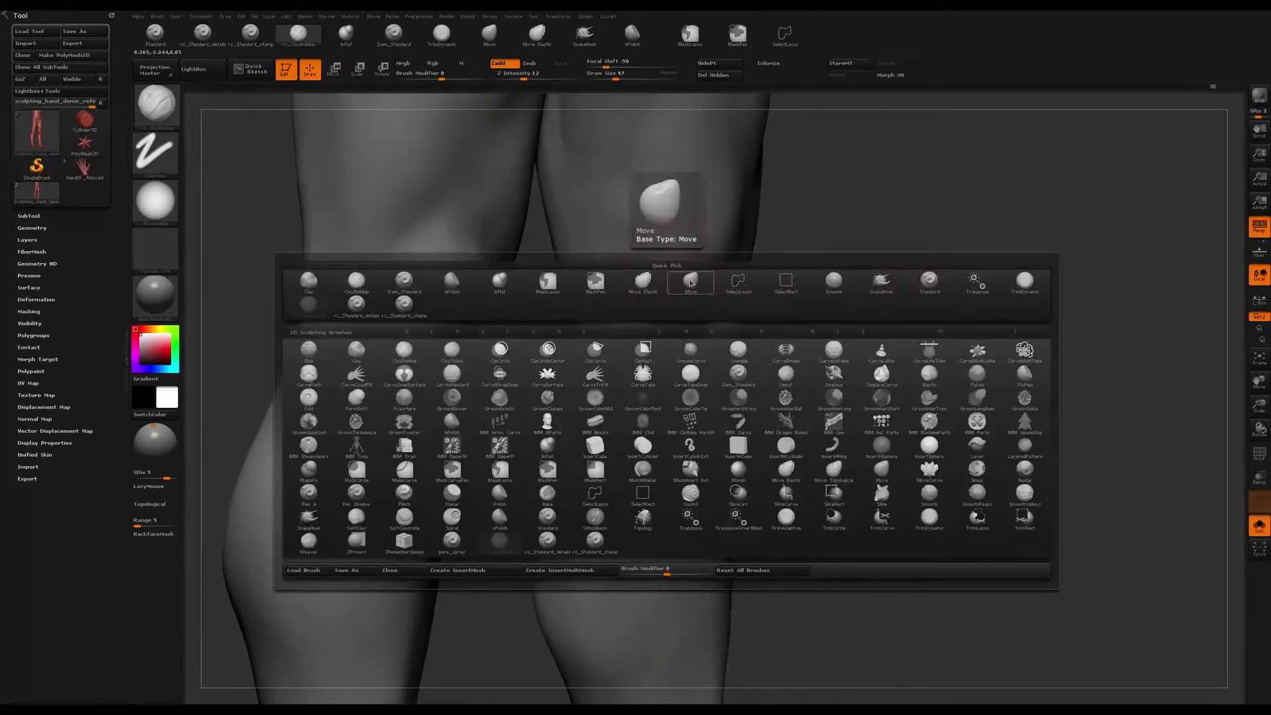
{"action": "key", "text": "m"}
{"action": "key", "text": "v"}
{"action": "key", "text": "s"}
{"action": "left_click", "coordinate": [629, 350]}
{"action": "mouse_move", "coordinate": [630, 332]}
{"action": "right_mouse_down"}
{"action": "mouse_move", "coordinate": [669, 347]}
{"action": "mouse_move", "coordinate": [647, 320]}
{"action": "mouse_move", "coordinate": [662, 322]}
{"action": "right_mouse_up"}
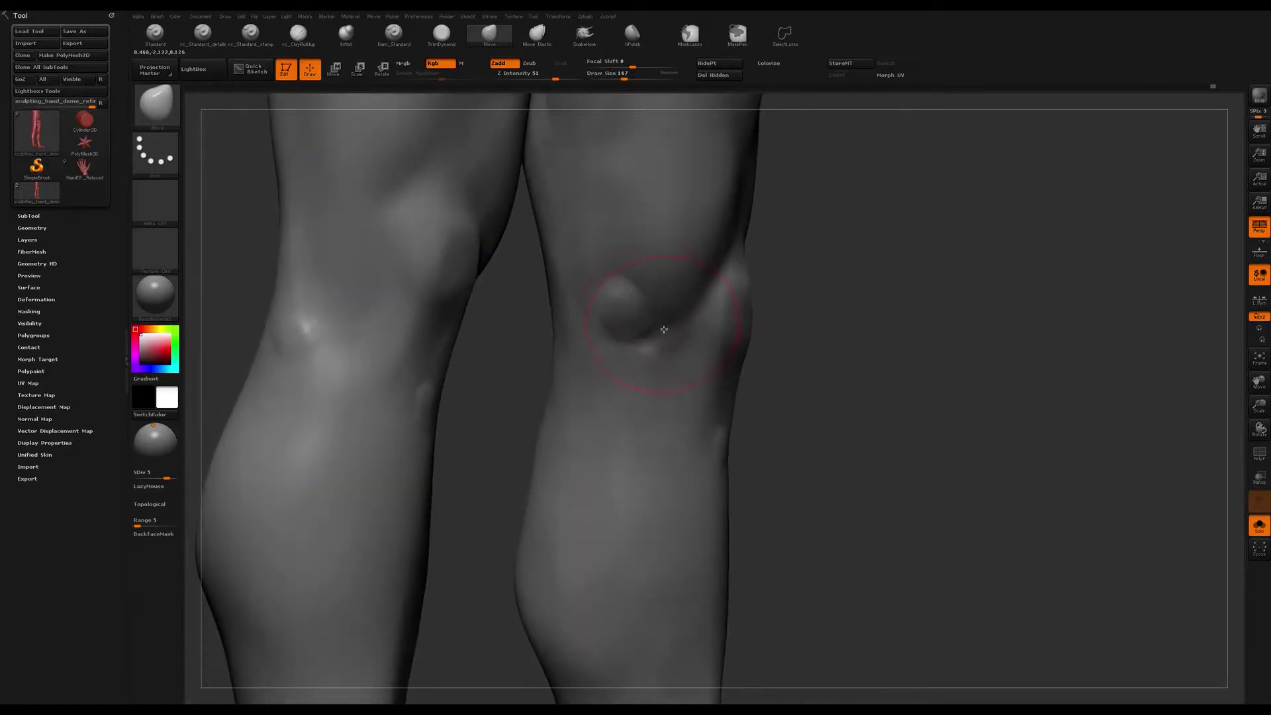
Step: Add a second, smaller bump just below the inner knee bump with ClayBuildup at size 88
{"action": "key", "text": "b"}
{"action": "left_click", "coordinate": [298, 33]}
{"action": "right_click_drag", "start_coordinate": [615, 339], "coordinate": [621, 306], "text": "alt"}
{"action": "key", "text": "s"}
{"action": "left_click_drag", "start_coordinate": [648, 330], "coordinate": [637, 332]}
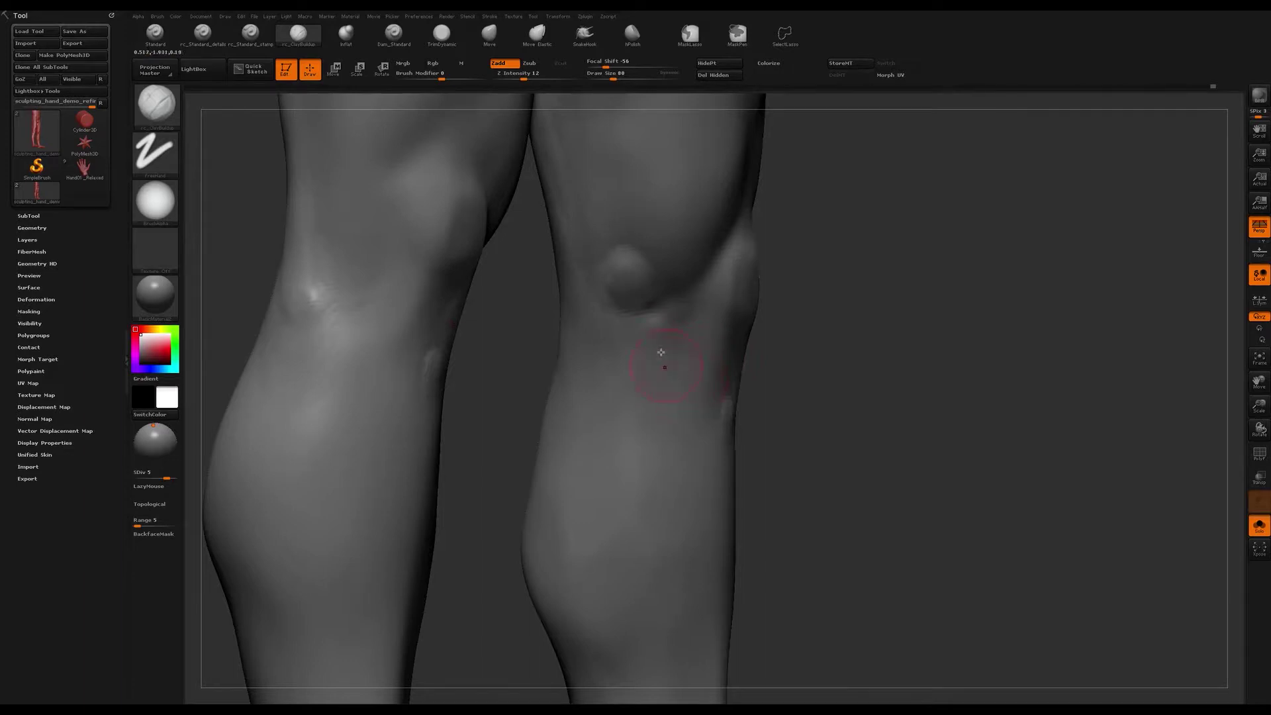
{"action": "mouse_move", "coordinate": [626, 340]}
{"action": "left_mouse_down"}
{"action": "mouse_move", "coordinate": [630, 352]}
{"action": "mouse_move", "coordinate": [644, 345]}
{"action": "left_mouse_up"}
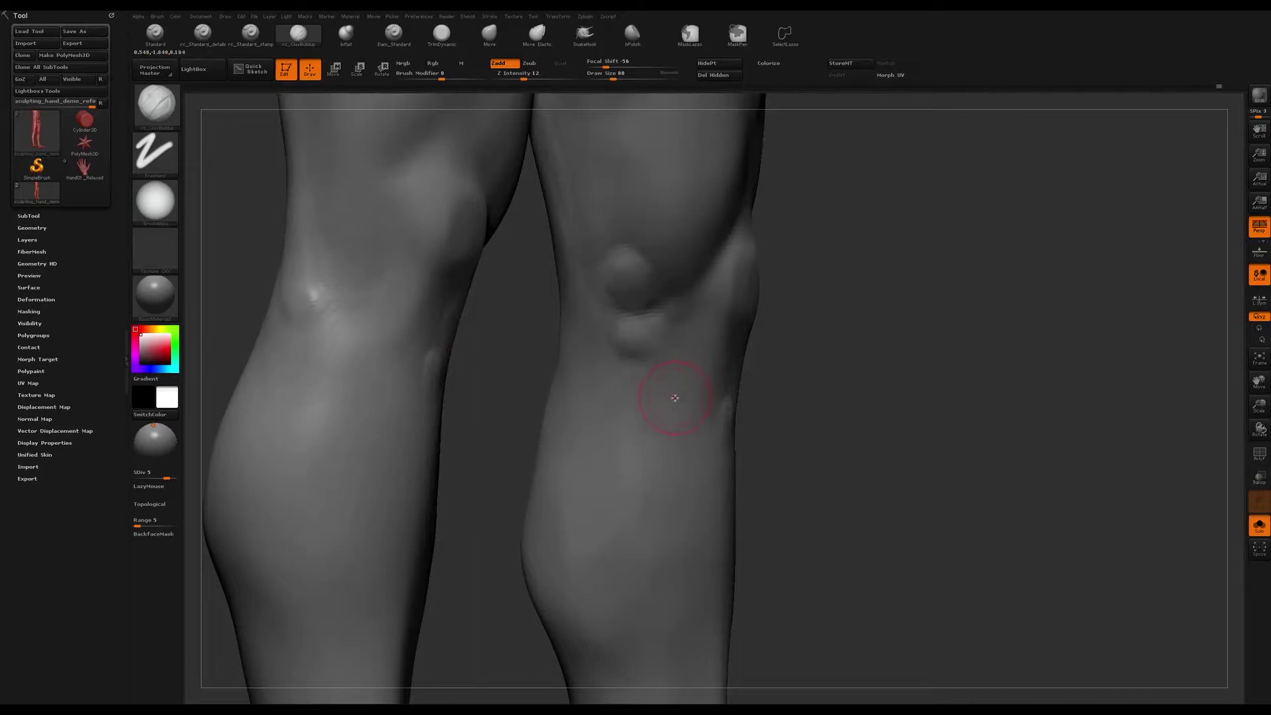
Step: Smooth the upper inner knee bump and refine the lower one with ClayBuildup at size 67
{"action": "right_click_drag", "start_coordinate": [679, 345], "coordinate": [657, 345]}
{"action": "left_click_drag", "start_coordinate": [627, 275], "coordinate": [619, 269], "text": "shift"}
{"action": "right_click_drag", "start_coordinate": [641, 281], "coordinate": [624, 311]}
{"action": "key", "text": "s"}
{"action": "left_click_drag", "start_coordinate": [623, 352], "coordinate": [626, 350]}
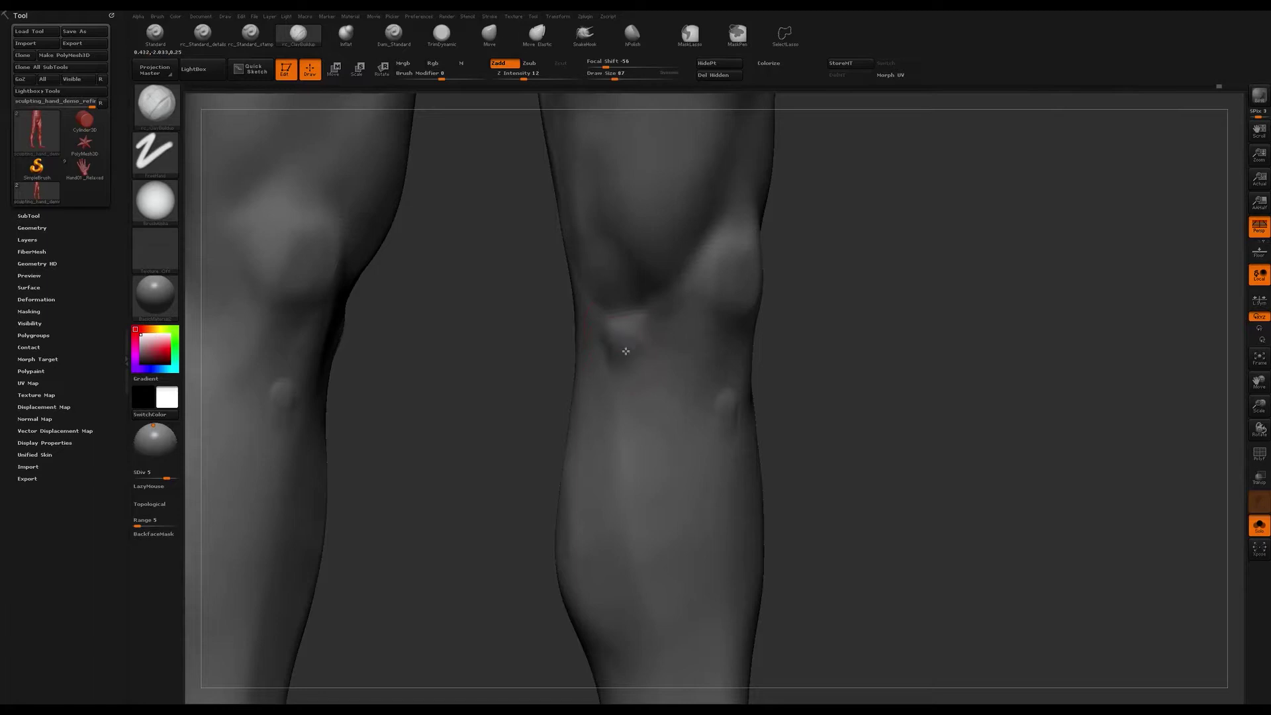
{"action": "right_click_drag", "start_coordinate": [662, 336], "coordinate": [649, 345]}
{"action": "left_click_drag", "start_coordinate": [642, 344], "coordinate": [627, 338], "text": "shift"}
{"action": "right_click_drag", "start_coordinate": [638, 354], "coordinate": [634, 341]}
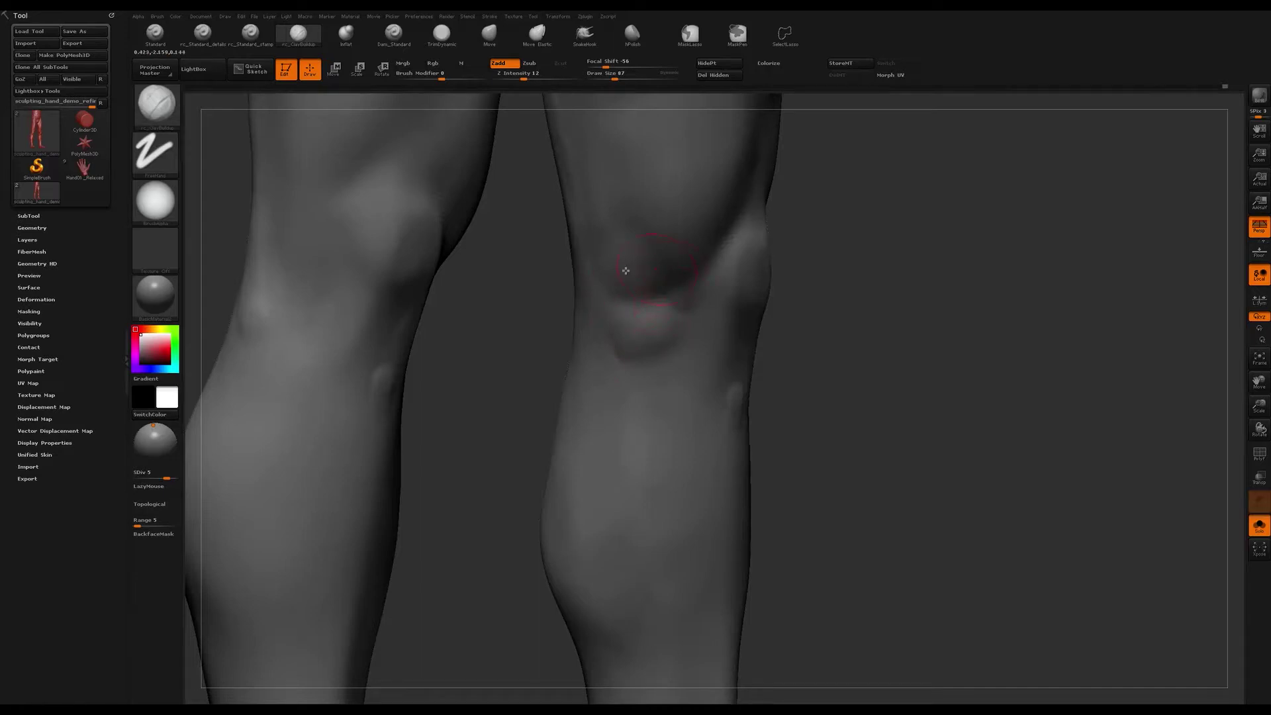
Step: Blend the inner knee bumps into the lower thigh and upper shin with ClayBuildup at size 101
{"action": "mouse_move", "coordinate": [652, 219]}
{"action": "right_mouse_down", "text": "alt"}
{"action": "mouse_move", "coordinate": [664, 304]}
{"action": "mouse_move", "coordinate": [642, 315]}
{"action": "right_mouse_up", "text": "alt"}
{"action": "key", "text": "s"}
{"action": "left_click_drag", "start_coordinate": [641, 315], "coordinate": [650, 315]}
{"action": "right_click_drag", "start_coordinate": [645, 312], "coordinate": [653, 306]}
{"action": "key", "text": "["}
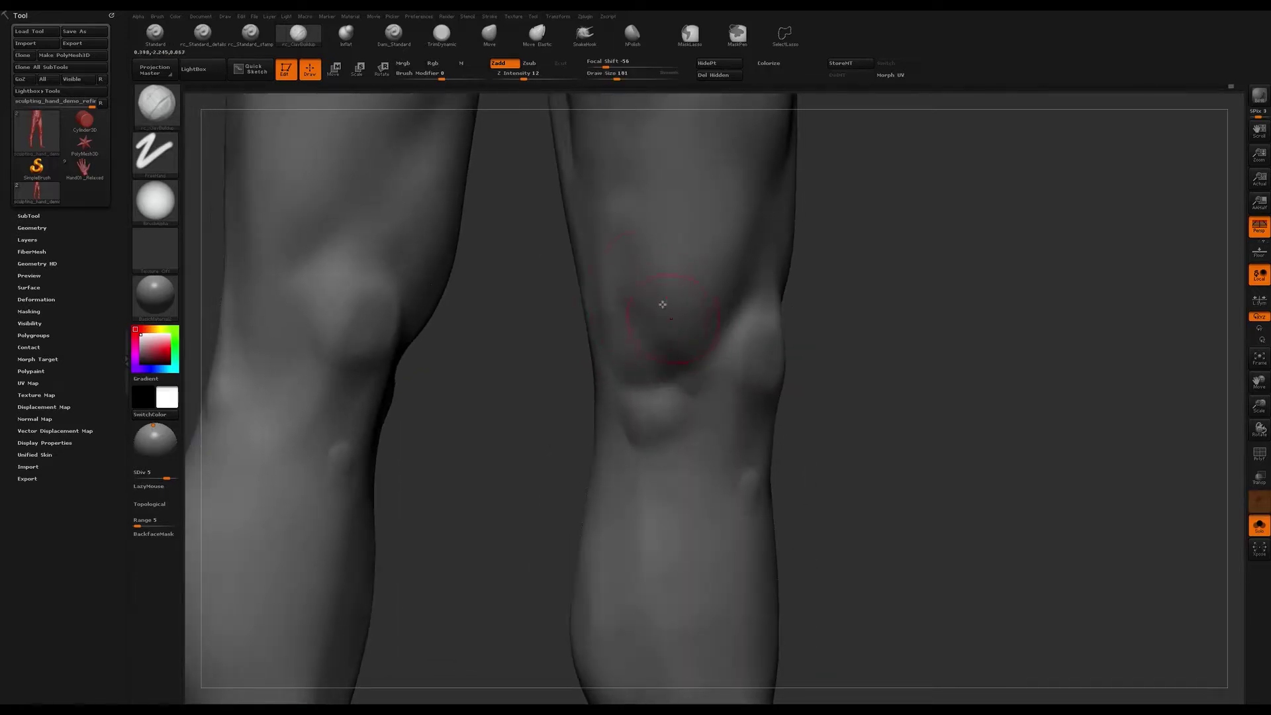
{"action": "right_click_drag", "start_coordinate": [679, 344], "coordinate": [636, 165]}
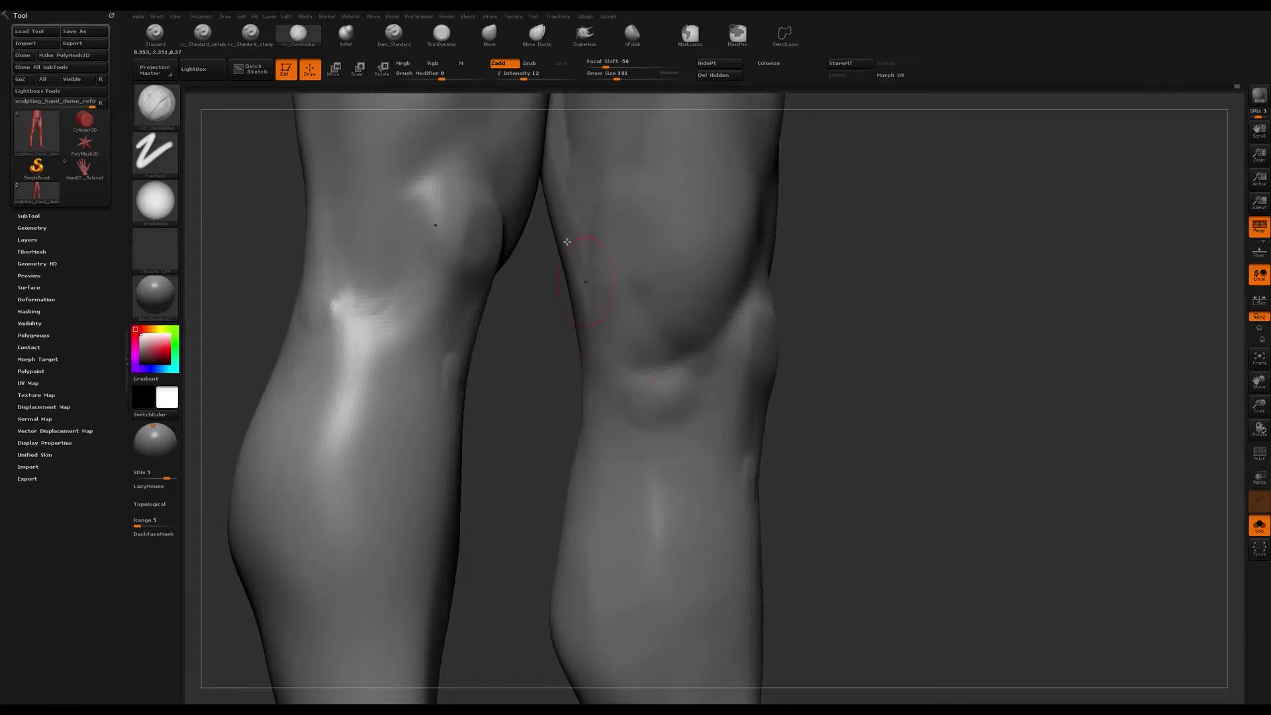
{"action": "right_click_drag", "start_coordinate": [586, 282], "coordinate": [580, 251], "text": "alt"}
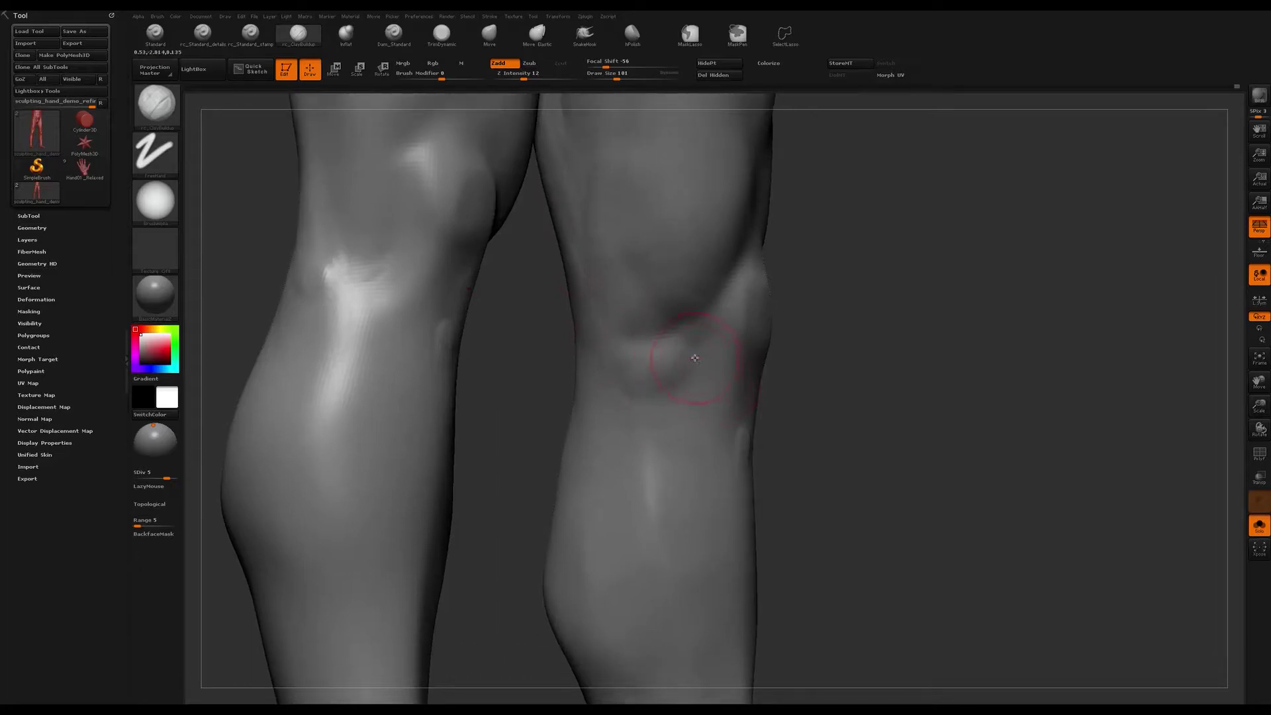
{"action": "right_click_drag", "start_coordinate": [696, 353], "coordinate": [610, 338]}
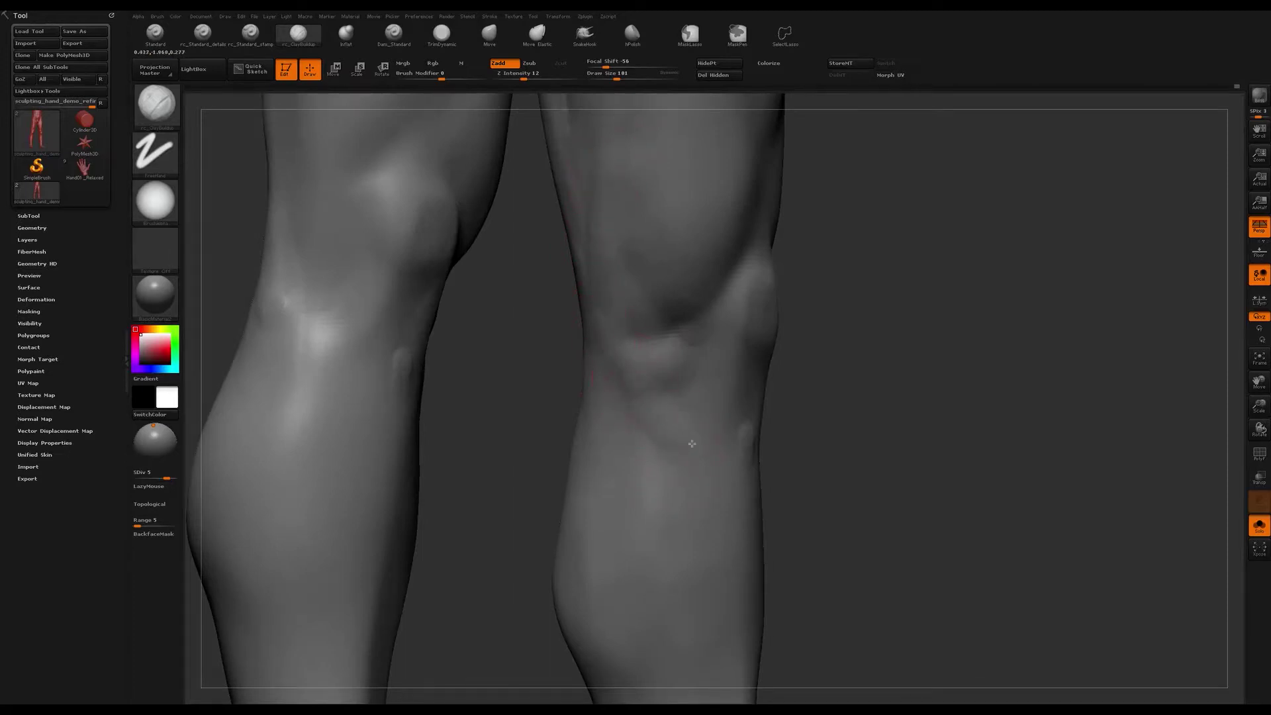
Step: Build up the kneecap with ClayBuildup at size 101, and mask its rounded shape
{"action": "mouse_move", "coordinate": [717, 448]}
{"action": "right_mouse_down"}
{"action": "mouse_move", "coordinate": [680, 398]}
{"action": "mouse_move", "coordinate": [695, 354]}
{"action": "mouse_move", "coordinate": [686, 308]}
{"action": "right_mouse_up"}
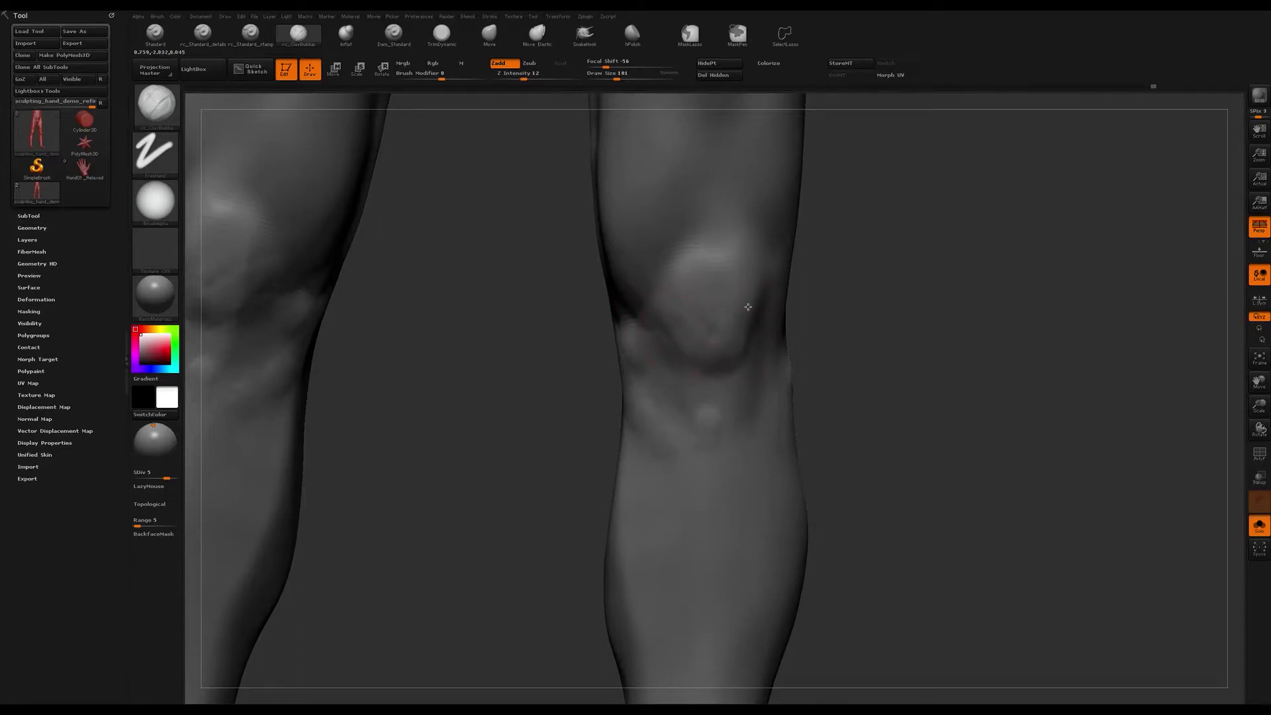
{"action": "right_click_drag", "start_coordinate": [727, 306], "coordinate": [694, 311]}
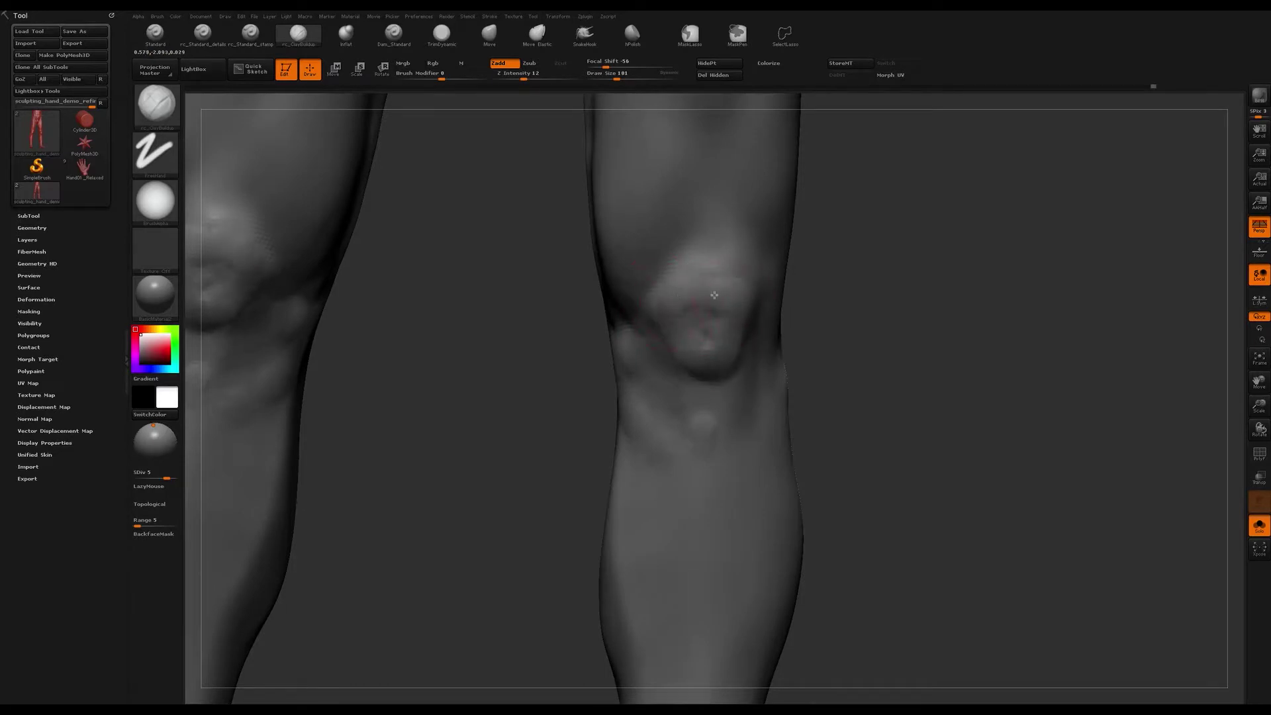
{"action": "mouse_move", "coordinate": [672, 311]}
{"action": "left_mouse_down", "text": "ctrl"}
{"action": "mouse_move", "coordinate": [678, 298]}
{"action": "mouse_move", "coordinate": [718, 296]}
{"action": "mouse_move", "coordinate": [720, 361]}
{"action": "mouse_move", "coordinate": [687, 355]}
{"action": "mouse_move", "coordinate": [717, 329]}
{"action": "left_mouse_up", "text": "ctrl"}
{"action": "right_click_drag", "start_coordinate": [741, 321], "coordinate": [769, 337]}
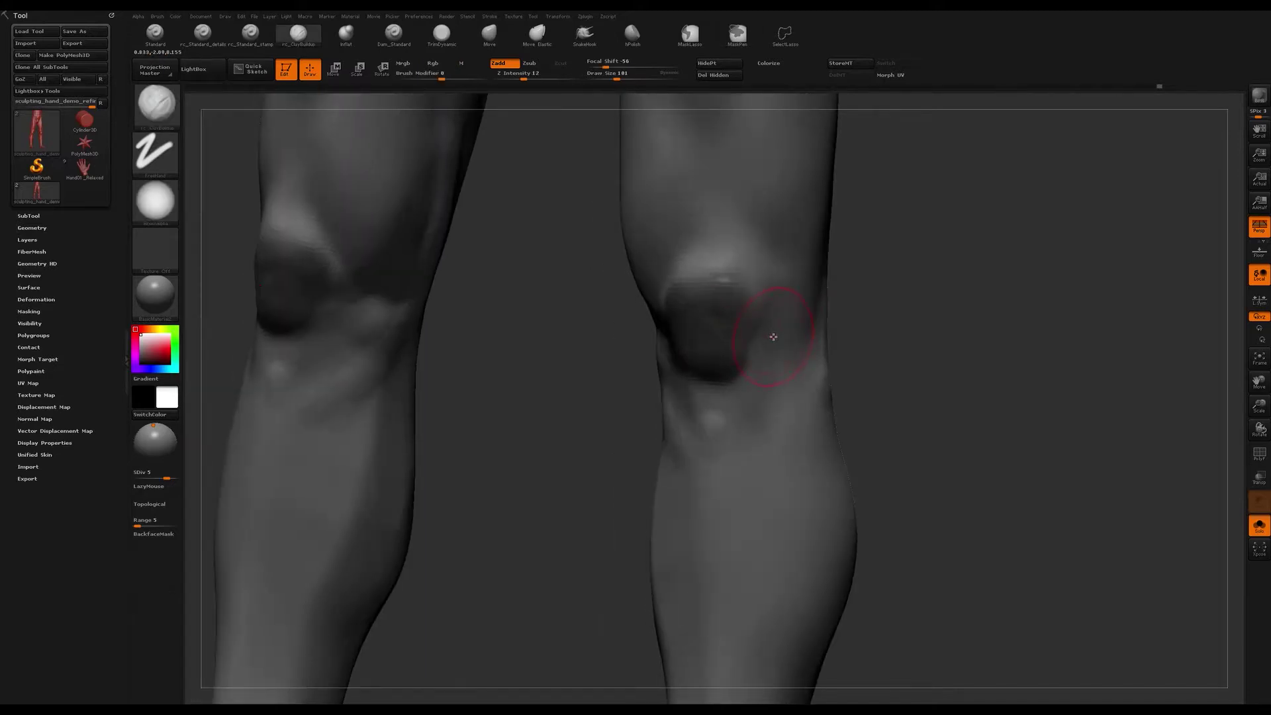
Step: Carve around the masked kneecap's edges with a reduced Dam_Standard brush
{"action": "key", "text": "b"}
{"action": "key", "text": "d"}
{"action": "key", "text": "s"}
{"action": "key", "text": "s"}
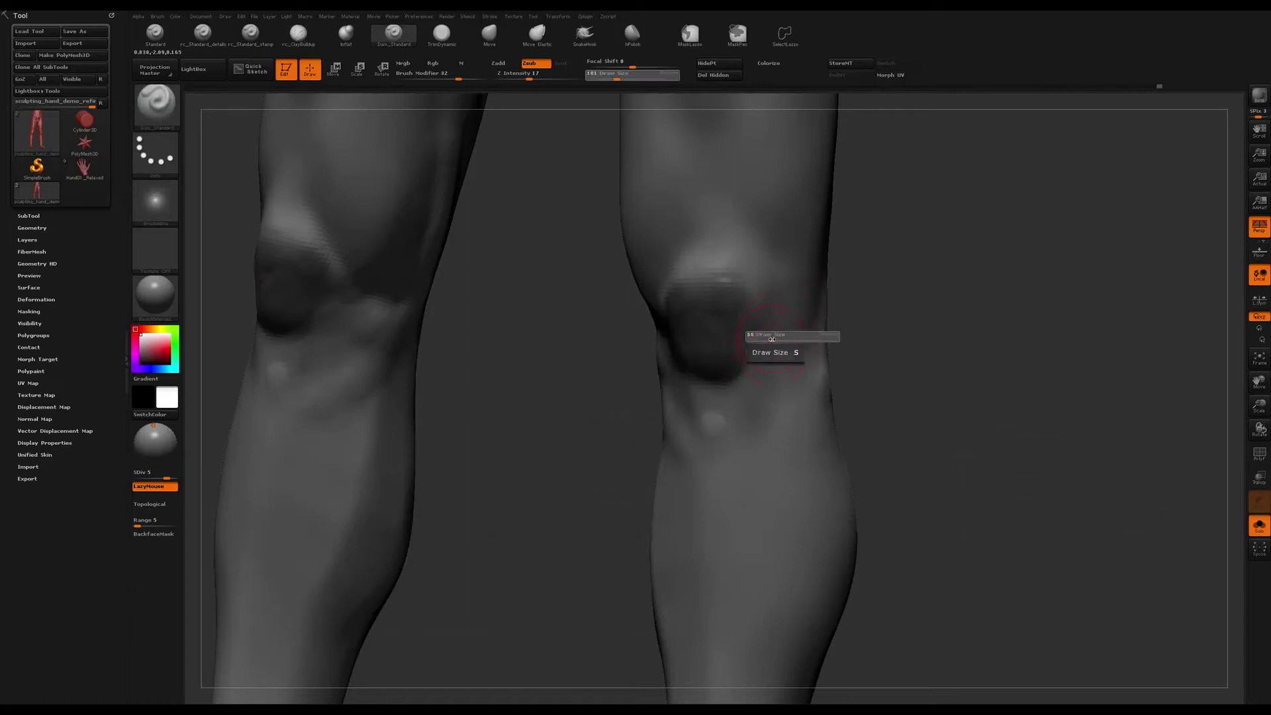
{"action": "left_click_drag", "start_coordinate": [768, 341], "coordinate": [768, 342]}
{"action": "right_click_drag", "start_coordinate": [740, 344], "coordinate": [740, 319], "text": "alt"}
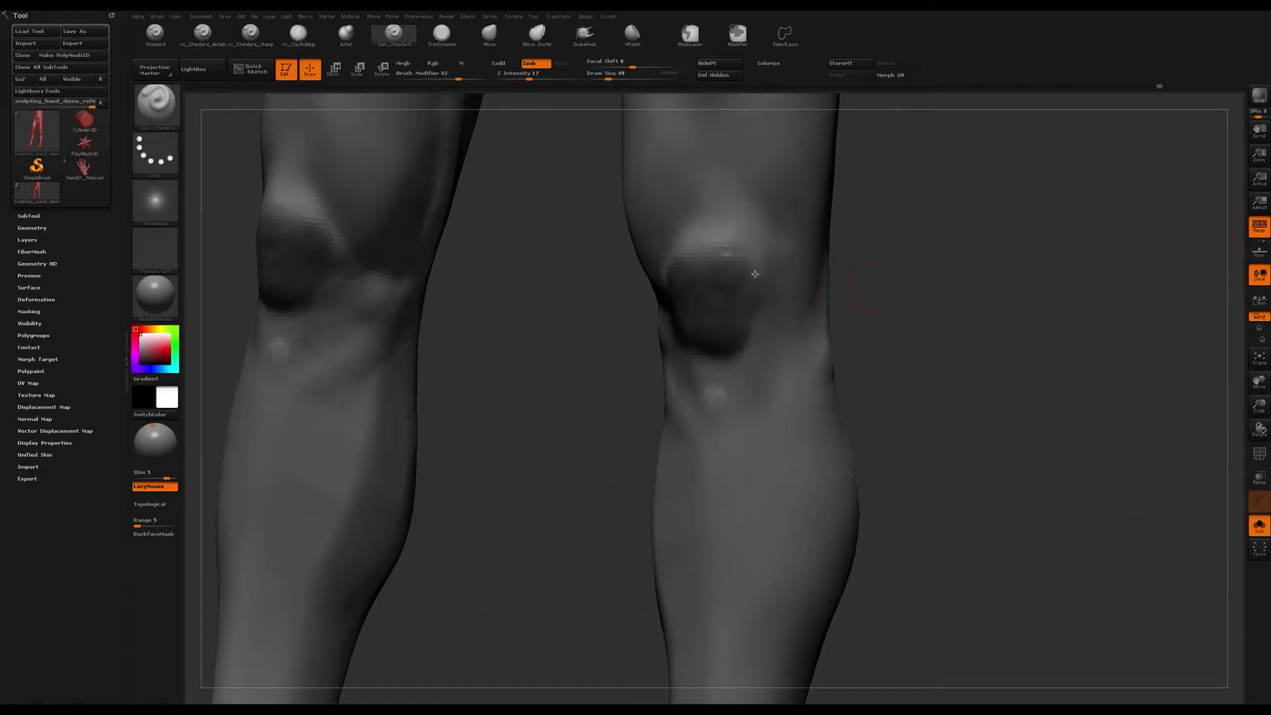
{"action": "right_click_drag", "start_coordinate": [625, 275], "coordinate": [667, 274]}
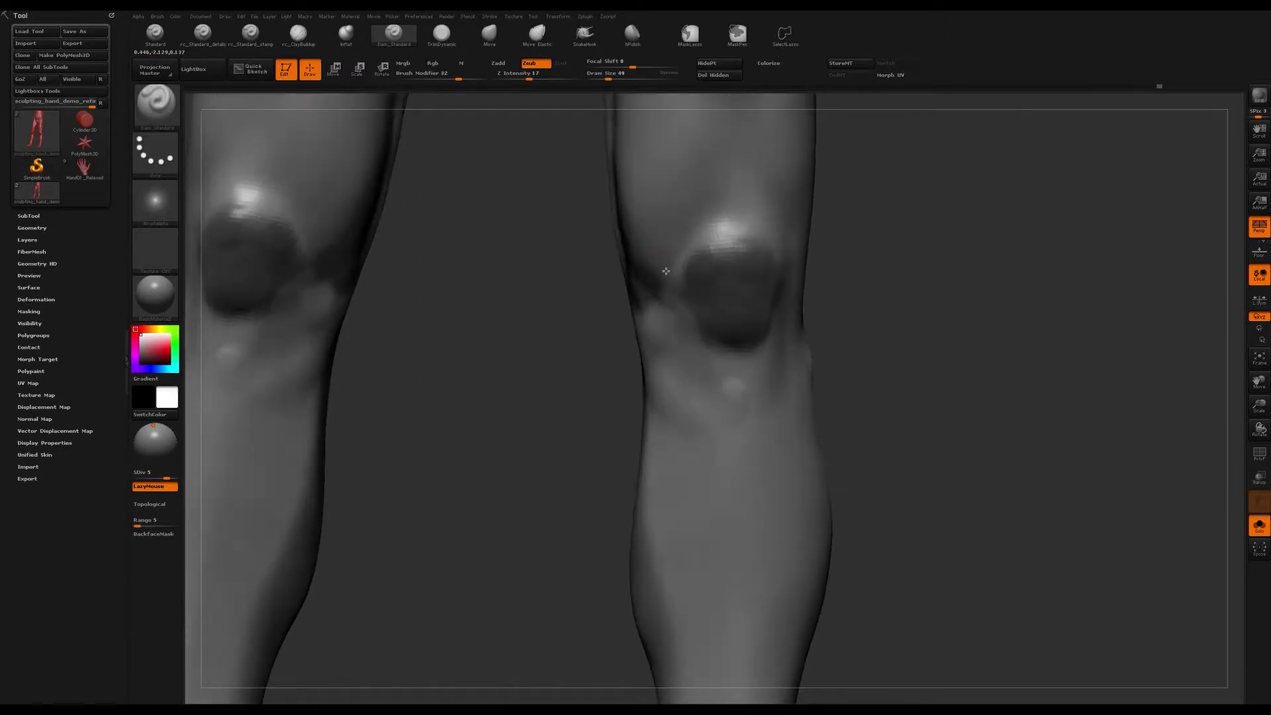
{"action": "mouse_move", "coordinate": [762, 284]}
{"action": "right_mouse_down", "text": "alt"}
{"action": "mouse_move", "coordinate": [743, 284]}
{"action": "mouse_move", "coordinate": [744, 298]}
{"action": "mouse_move", "coordinate": [732, 287]}
{"action": "mouse_move", "coordinate": [758, 305]}
{"action": "mouse_move", "coordinate": [738, 333]}
{"action": "mouse_move", "coordinate": [639, 345]}
{"action": "right_mouse_up", "text": "alt"}
Step: Carve a horizontal crease across the knee just below the kneecap and smooth the surrounding surface
{"action": "mouse_move", "coordinate": [721, 333]}
{"action": "left_mouse_down"}
{"action": "mouse_move", "coordinate": [783, 329]}
{"action": "mouse_move", "coordinate": [637, 337]}
{"action": "mouse_move", "coordinate": [780, 336]}
{"action": "left_mouse_up"}
{"action": "mouse_move", "coordinate": [780, 335]}
{"action": "right_mouse_down"}
{"action": "mouse_move", "coordinate": [766, 306]}
{"action": "mouse_move", "coordinate": [781, 295]}
{"action": "mouse_move", "coordinate": [718, 321]}
{"action": "mouse_move", "coordinate": [709, 354]}
{"action": "mouse_move", "coordinate": [746, 351]}
{"action": "right_mouse_up"}
{"action": "left_click_drag", "start_coordinate": [737, 356], "coordinate": [785, 347]}
{"action": "mouse_move", "coordinate": [778, 346]}
{"action": "right_mouse_down"}
{"action": "mouse_move", "coordinate": [760, 346]}
{"action": "mouse_move", "coordinate": [817, 344]}
{"action": "mouse_move", "coordinate": [801, 350]}
{"action": "right_mouse_up"}
{"action": "right_click_drag", "start_coordinate": [721, 364], "coordinate": [793, 338]}
{"action": "left_click_drag", "start_coordinate": [794, 337], "coordinate": [727, 349], "text": "shift"}
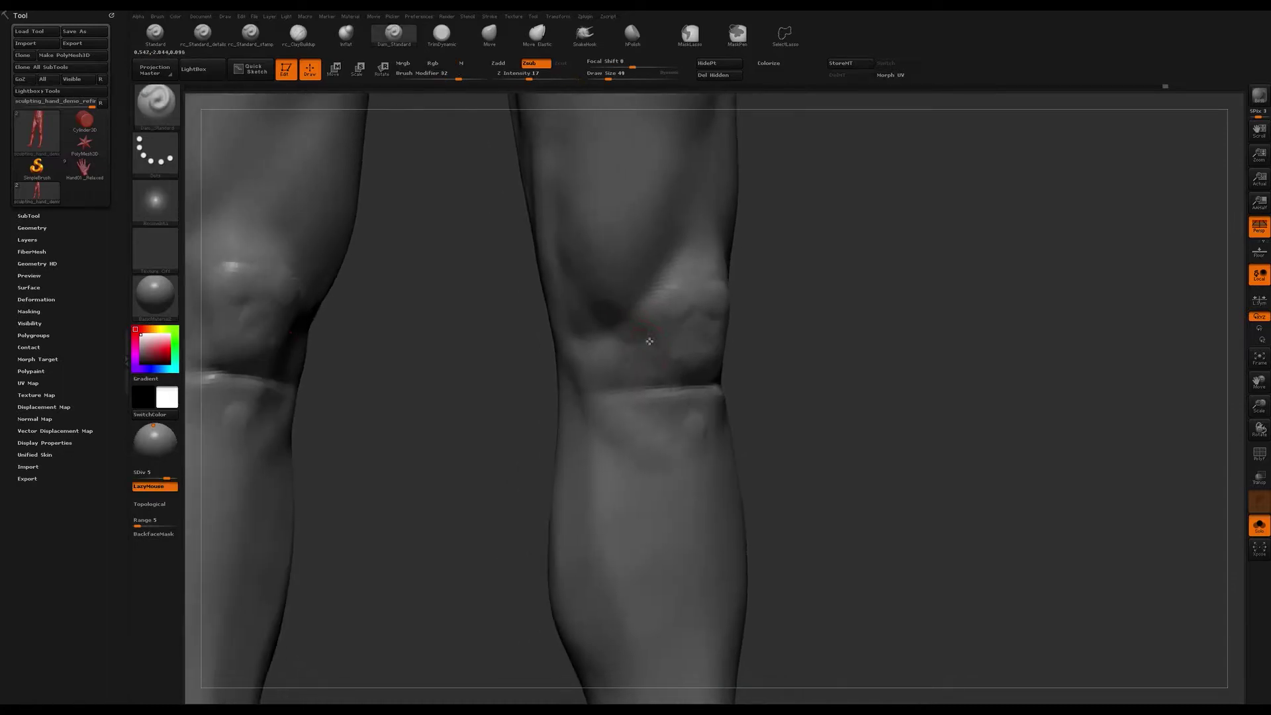
Step: Undo the last stroke and refine the inner edge of the kneecap with the Dam_Standard brush
{"action": "key", "text": "ctrl+z"}
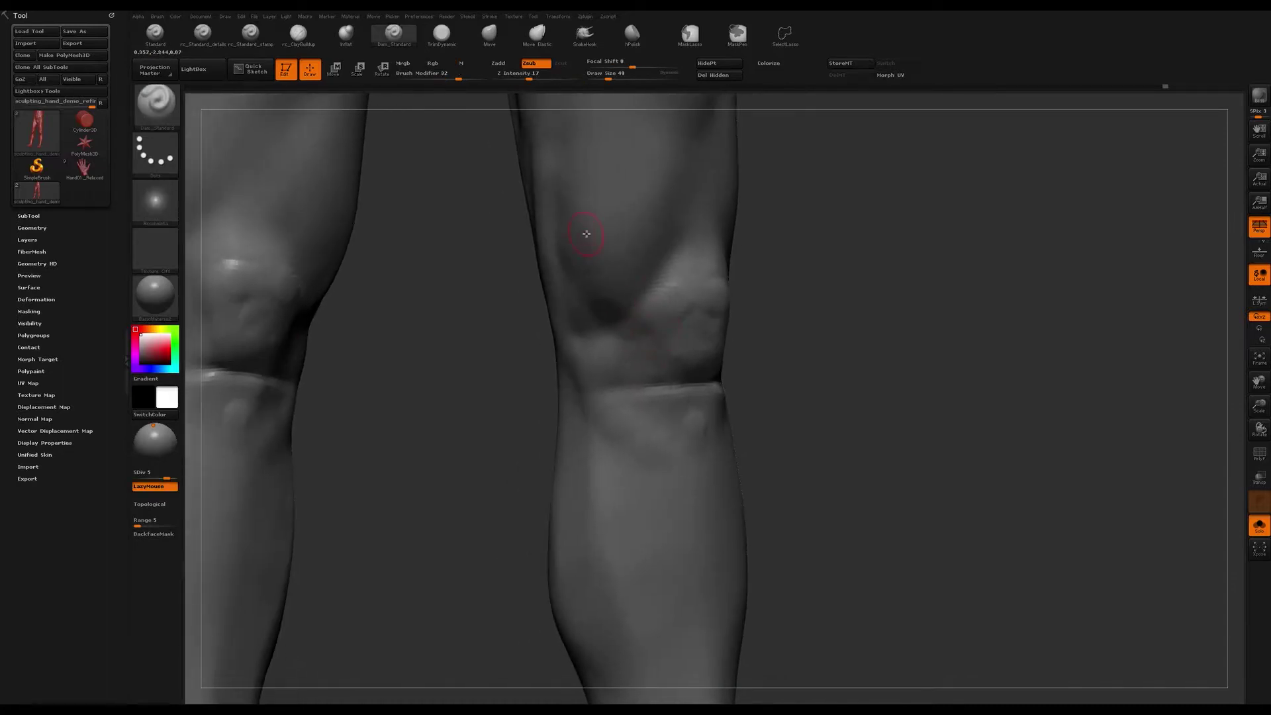
{"action": "left_click_drag", "start_coordinate": [676, 274], "coordinate": [674, 298]}
{"action": "right_click_drag", "start_coordinate": [679, 356], "coordinate": [683, 362]}
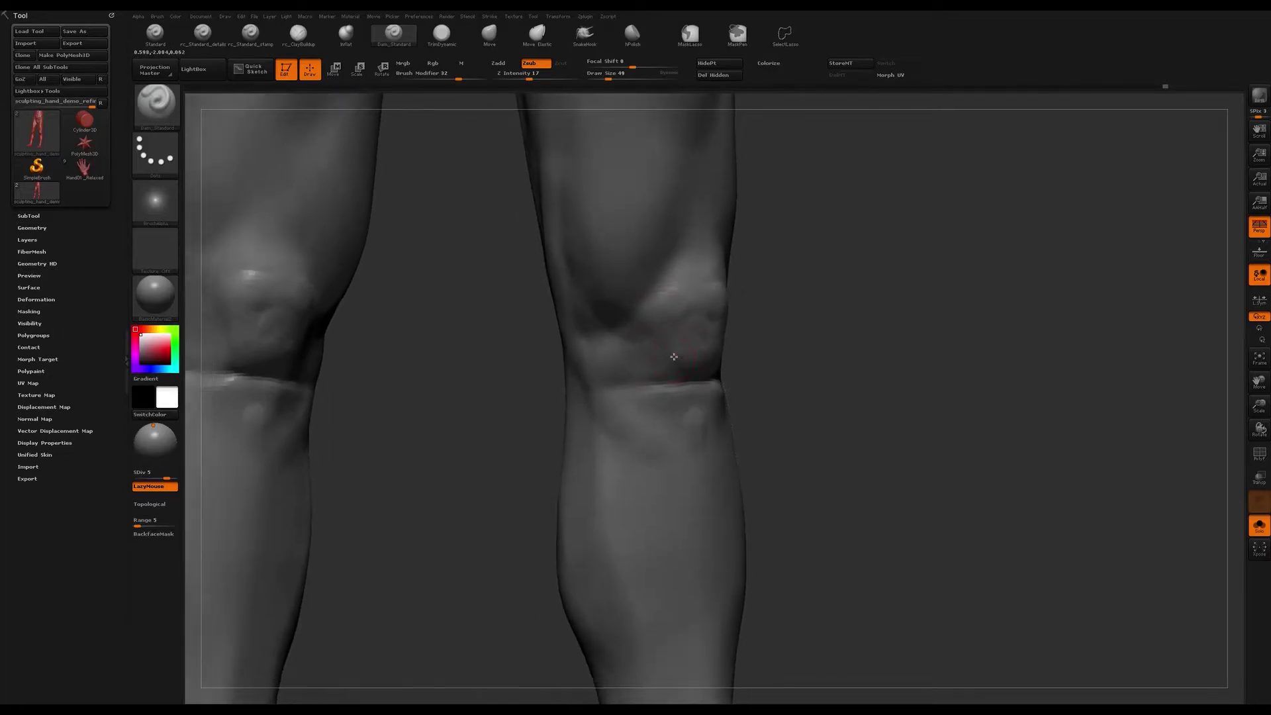
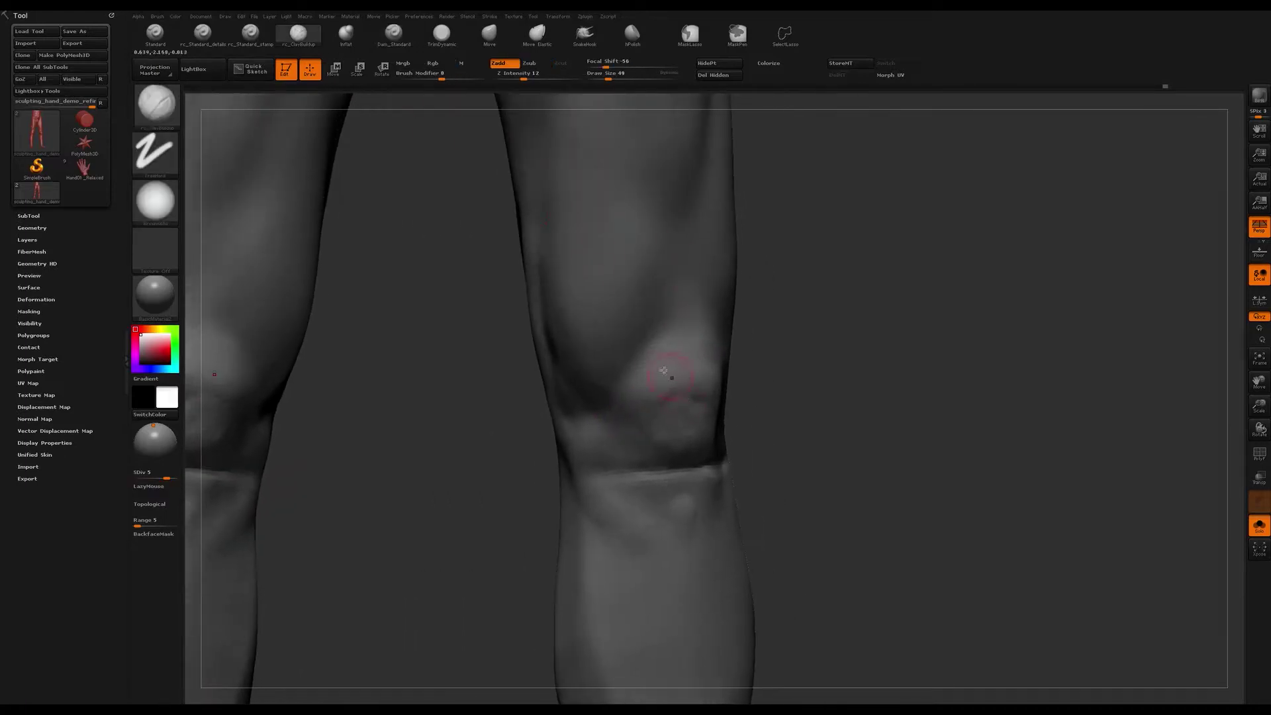
Step: Build up the tendon area above the kneecap with an enlarged ClayBuildup brush and carve its edge with Dam_Standard
{"action": "key", "text": "s"}
{"action": "left_click_drag", "start_coordinate": [660, 361], "coordinate": [665, 361]}
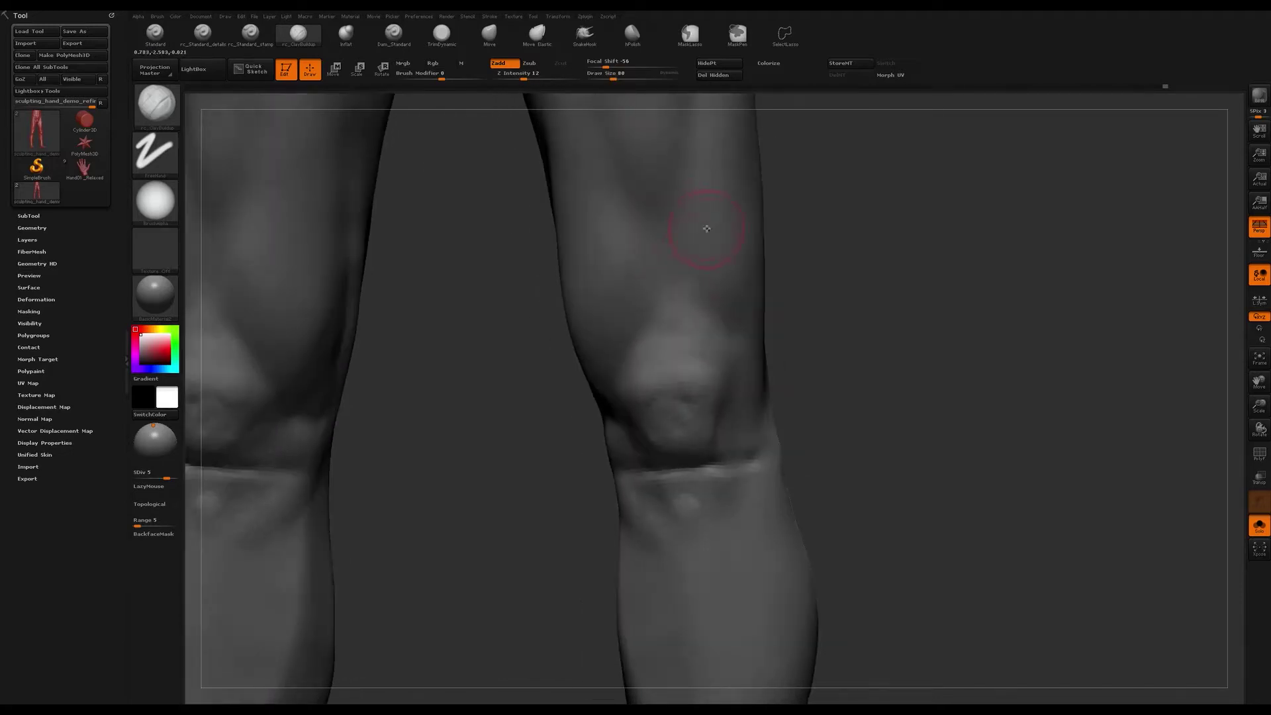
{"action": "key", "text": "b"}
{"action": "key", "text": "d"}
{"action": "key", "text": "s"}
{"action": "left_click_drag", "start_coordinate": [683, 272], "coordinate": [745, 353]}
Step: Refine the border between the lower thigh muscles and the knee with Dam_Standard and smooth the transition
{"action": "right_click_drag", "start_coordinate": [739, 330], "coordinate": [836, 302]}
{"action": "right_click_drag", "start_coordinate": [610, 328], "coordinate": [550, 387]}
{"action": "right_click_drag", "start_coordinate": [550, 387], "coordinate": [701, 334], "text": "alt"}
{"action": "mouse_move", "coordinate": [578, 257]}
{"action": "right_mouse_down"}
{"action": "mouse_move", "coordinate": [604, 278]}
{"action": "mouse_move", "coordinate": [638, 269]}
{"action": "mouse_move", "coordinate": [655, 302]}
{"action": "mouse_move", "coordinate": [681, 278]}
{"action": "mouse_move", "coordinate": [699, 303]}
{"action": "right_mouse_up"}
{"action": "mouse_move", "coordinate": [530, 309]}
{"action": "left_mouse_down", "text": "shift"}
{"action": "mouse_move", "coordinate": [518, 300]}
{"action": "mouse_move", "coordinate": [490, 324]}
{"action": "mouse_move", "coordinate": [483, 364]}
{"action": "mouse_move", "coordinate": [485, 349]}
{"action": "left_mouse_up", "text": "shift"}
{"action": "right_click_drag", "start_coordinate": [596, 349], "coordinate": [476, 147]}
{"action": "right_click_drag", "start_coordinate": [652, 345], "coordinate": [723, 321]}
{"action": "right_click_drag", "start_coordinate": [587, 275], "coordinate": [646, 437]}
{"action": "mouse_move", "coordinate": [430, 375]}
{"action": "right_mouse_down", "text": "alt"}
{"action": "mouse_move", "coordinate": [707, 233]}
{"action": "mouse_move", "coordinate": [687, 284]}
{"action": "mouse_move", "coordinate": [670, 287]}
{"action": "mouse_move", "coordinate": [629, 207]}
{"action": "mouse_move", "coordinate": [684, 312]}
{"action": "right_mouse_up", "text": "alt"}
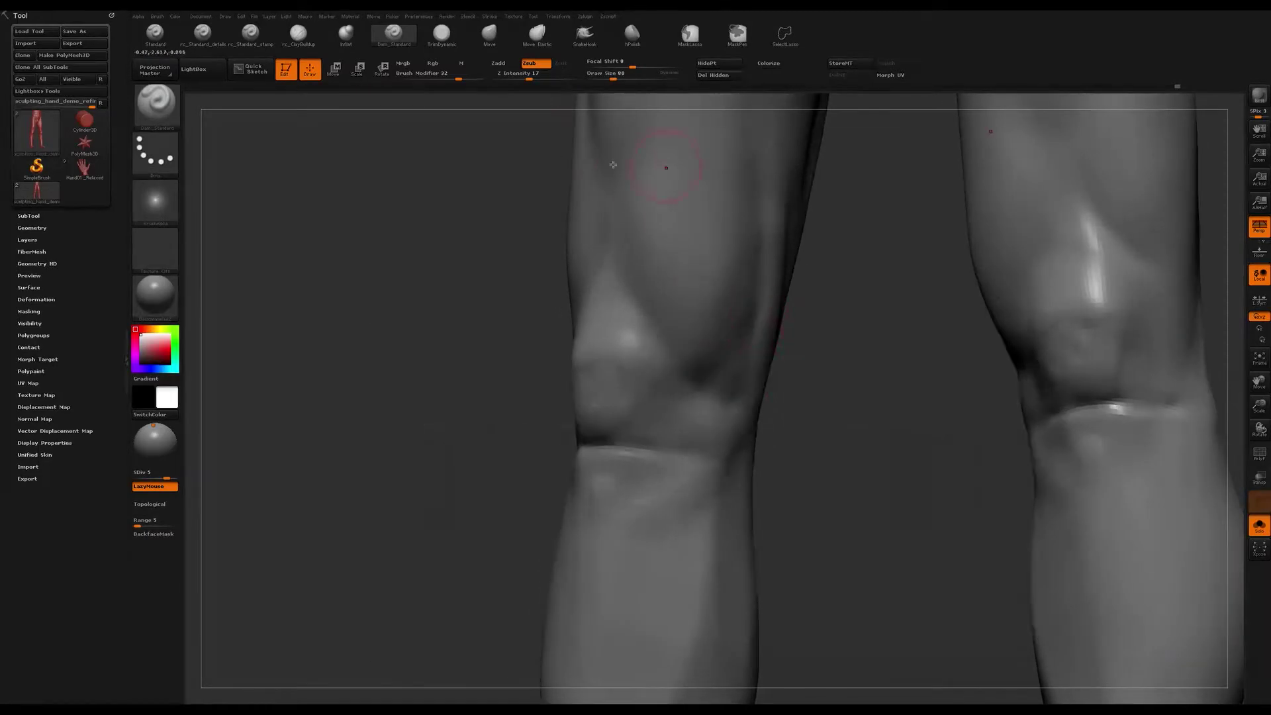
Step: Build up the inner side of the knee with the ClayBuildup brush
{"action": "left_click", "coordinate": [298, 34]}
{"action": "mouse_move", "coordinate": [803, 347]}
{"action": "right_mouse_down"}
{"action": "mouse_move", "coordinate": [738, 235]}
{"action": "mouse_move", "coordinate": [723, 241]}
{"action": "mouse_move", "coordinate": [757, 238]}
{"action": "right_mouse_up"}
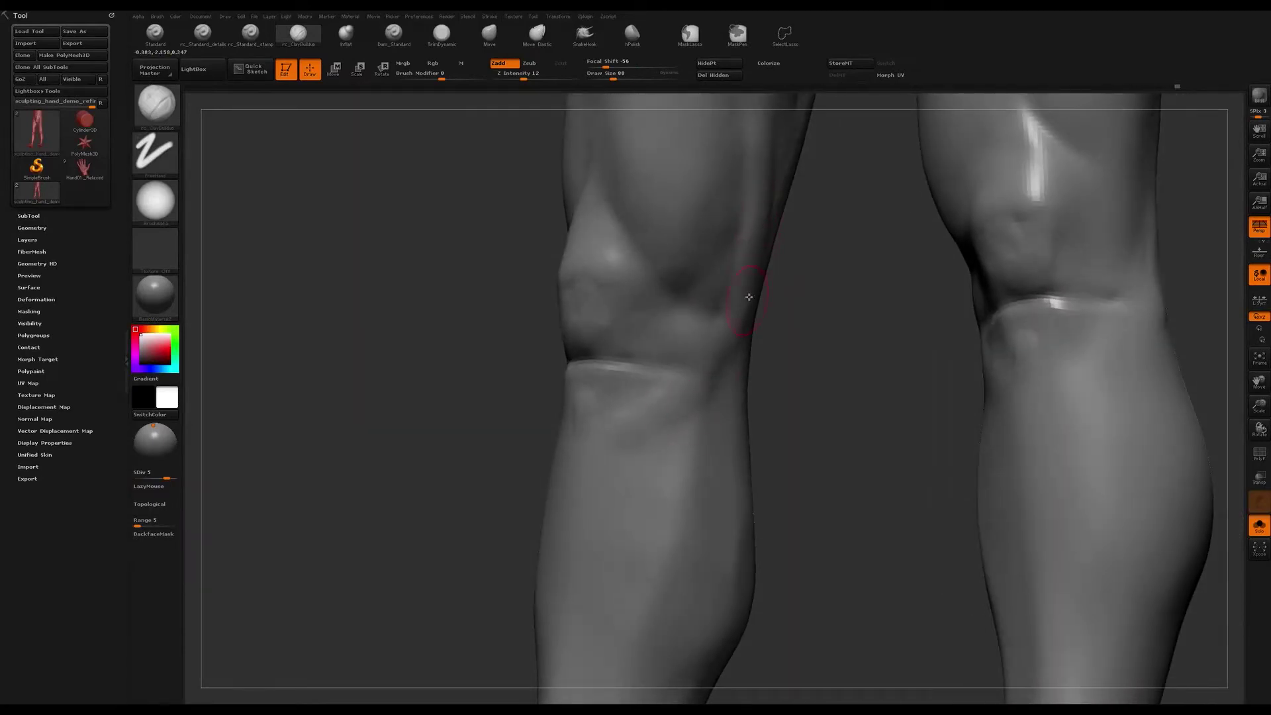
{"action": "left_click_drag", "start_coordinate": [721, 347], "coordinate": [729, 313]}
{"action": "key", "text": "s"}
{"action": "left_click", "coordinate": [748, 223]}
{"action": "right_click_drag", "start_coordinate": [643, 441], "coordinate": [639, 435]}
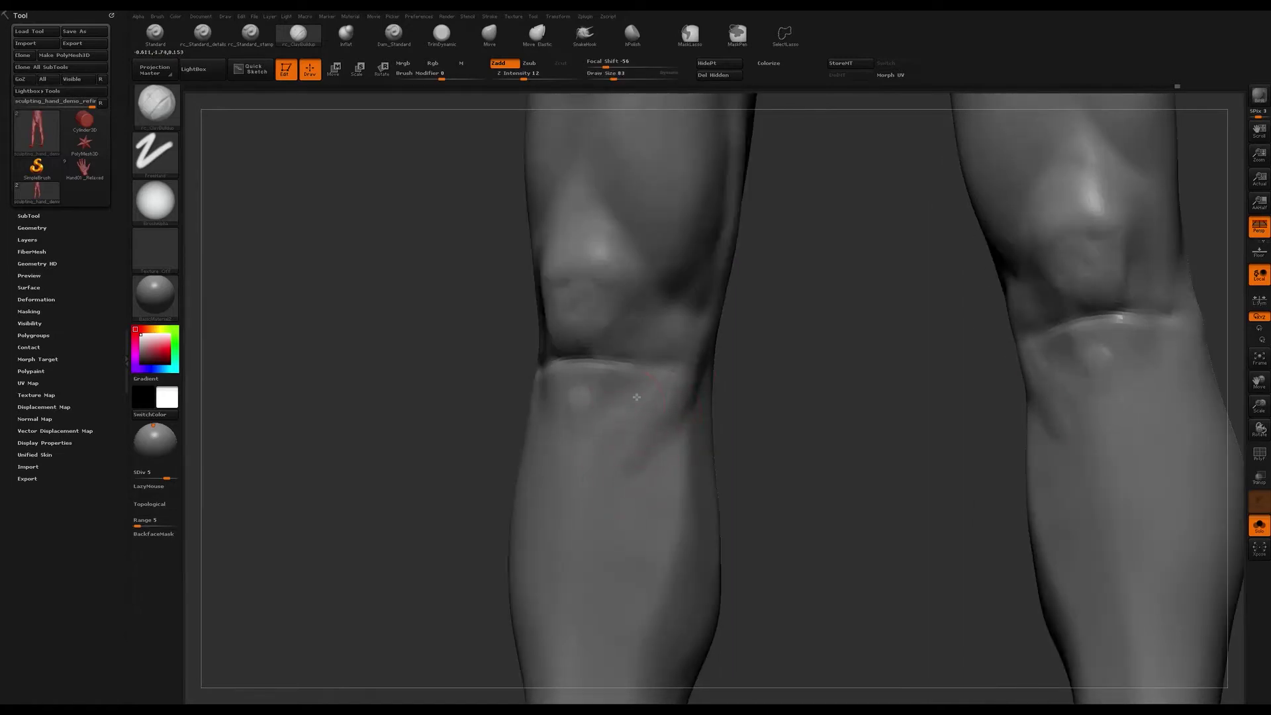
Step: Smooth the inner end of the crease below the kneecap and add a small raised form there
{"action": "mouse_move", "coordinate": [681, 353]}
{"action": "left_mouse_down", "text": "shift"}
{"action": "mouse_move", "coordinate": [642, 411]}
{"action": "mouse_move", "coordinate": [644, 355]}
{"action": "left_mouse_up", "text": "shift"}
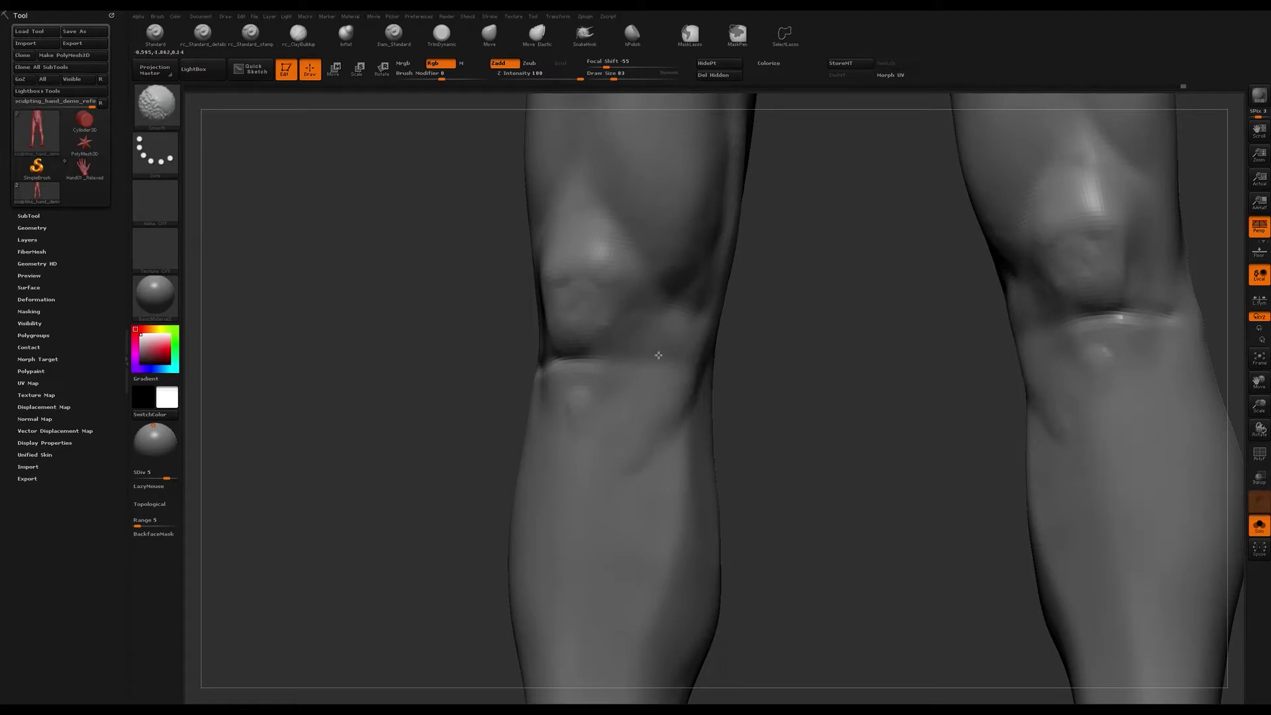
{"action": "right_click_drag", "start_coordinate": [646, 363], "coordinate": [659, 387]}
{"action": "mouse_move", "coordinate": [639, 374]}
{"action": "left_mouse_down"}
{"action": "mouse_move", "coordinate": [669, 374]}
{"action": "mouse_move", "coordinate": [656, 391]}
{"action": "left_mouse_up"}
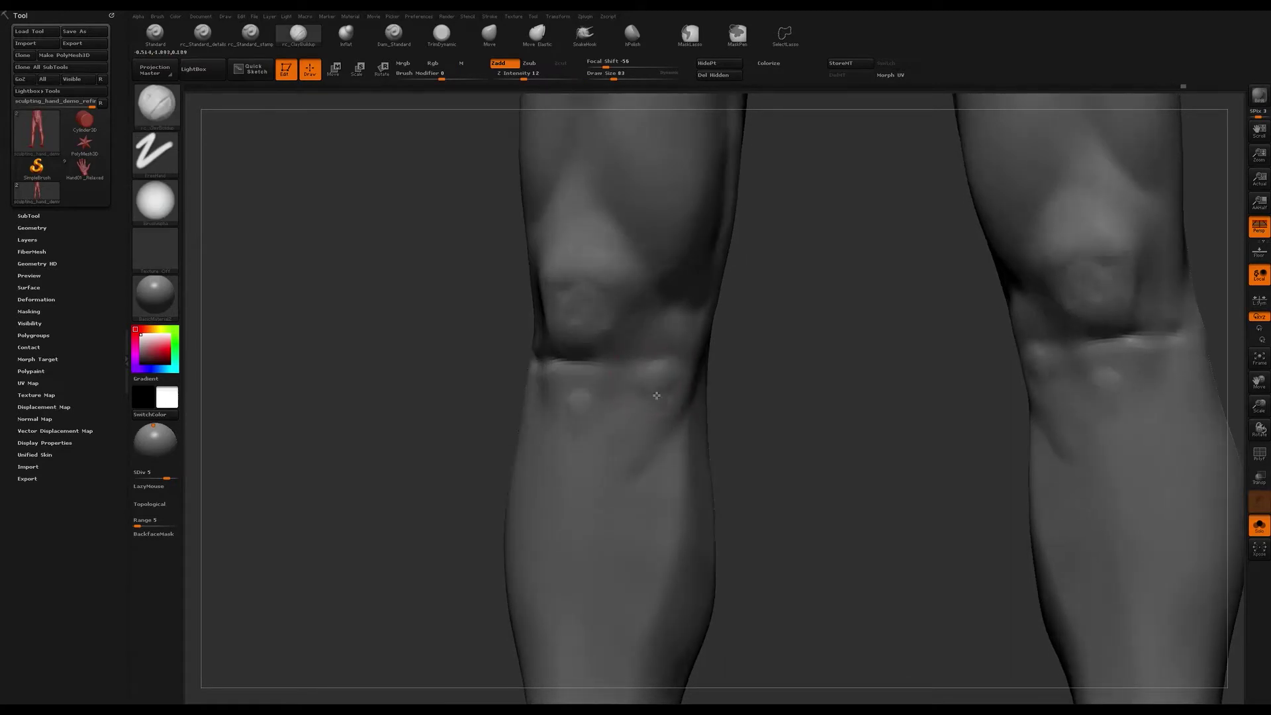
{"action": "key", "text": "shift"}
Step: Build up the lower hamstring above the back of the knee with ClayBuildup at size 128 and smooth it
{"action": "mouse_move", "coordinate": [721, 367]}
{"action": "right_mouse_down"}
{"action": "mouse_move", "coordinate": [692, 368]}
{"action": "mouse_move", "coordinate": [687, 354]}
{"action": "mouse_move", "coordinate": [655, 366]}
{"action": "mouse_move", "coordinate": [730, 313]}
{"action": "mouse_move", "coordinate": [700, 369]}
{"action": "mouse_move", "coordinate": [703, 330]}
{"action": "right_mouse_up"}
{"action": "key", "text": "s"}
{"action": "left_click_drag", "start_coordinate": [703, 329], "coordinate": [697, 332]}
{"action": "key", "text": "s"}
{"action": "key", "text": "s"}
{"action": "left_click_drag", "start_coordinate": [684, 391], "coordinate": [697, 391]}
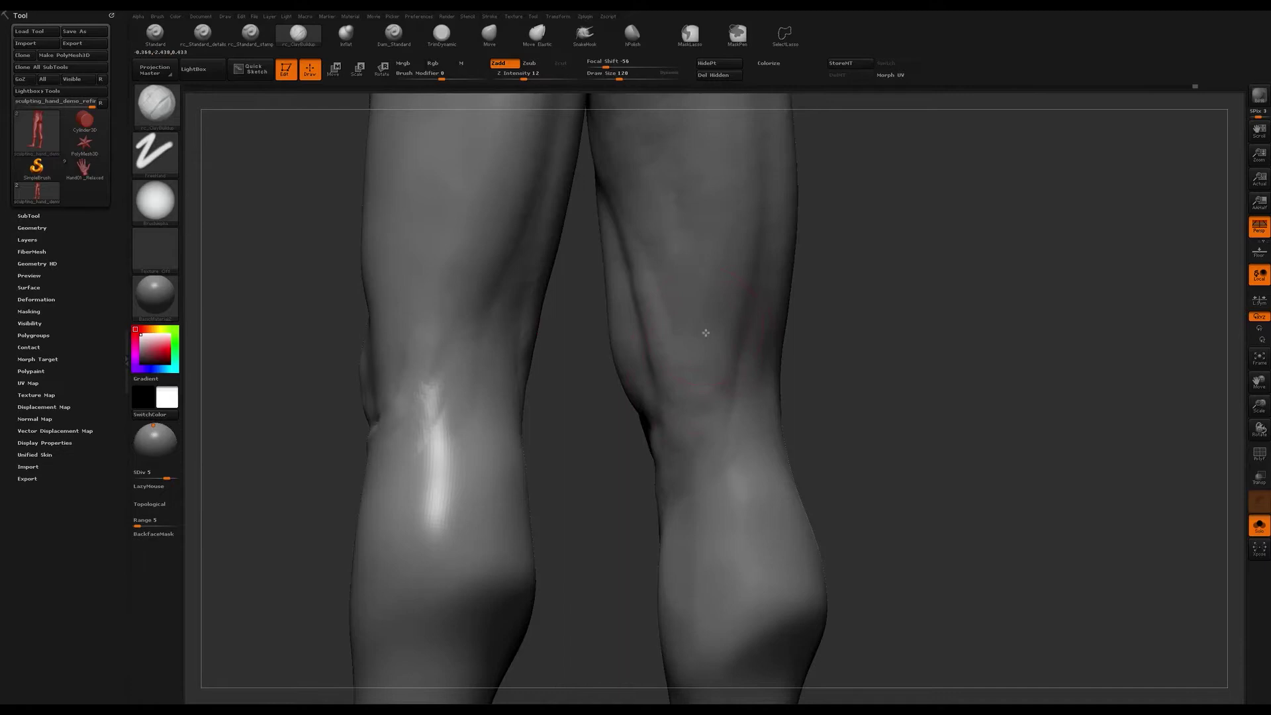
{"action": "right_click_drag", "start_coordinate": [729, 247], "coordinate": [660, 363]}
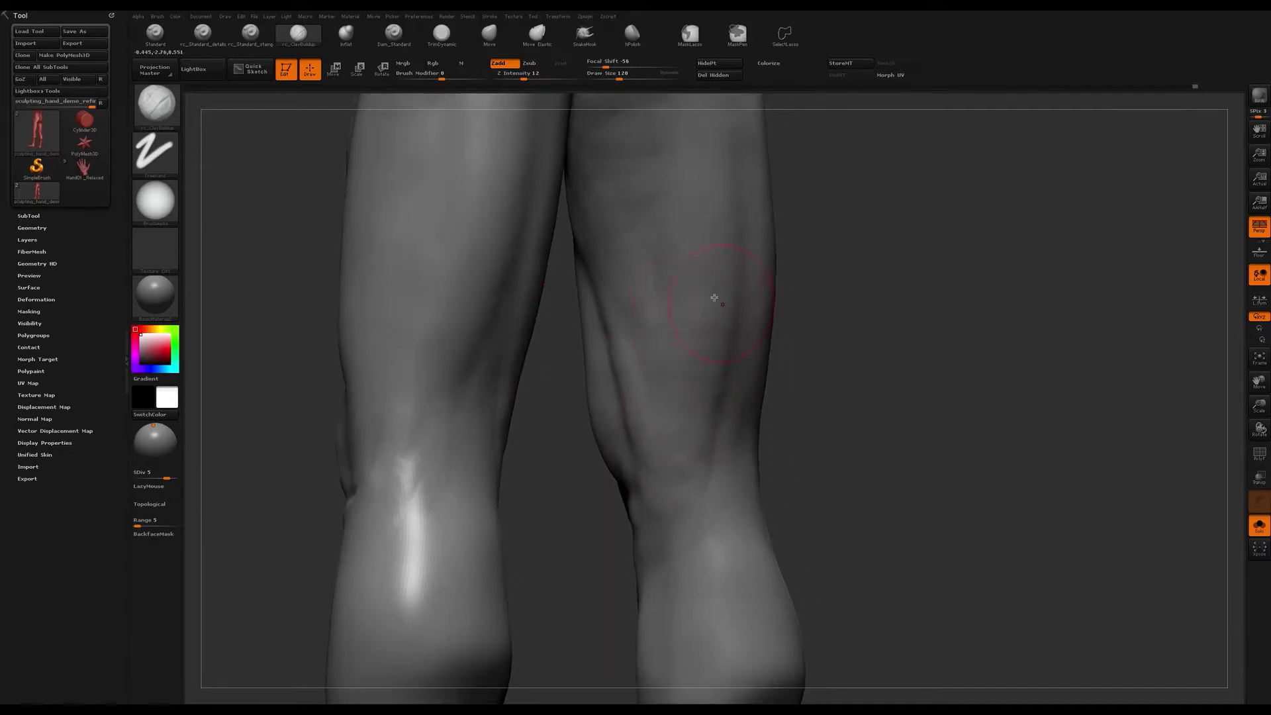
{"action": "left_click_drag", "start_coordinate": [734, 284], "coordinate": [720, 250], "text": "shift"}
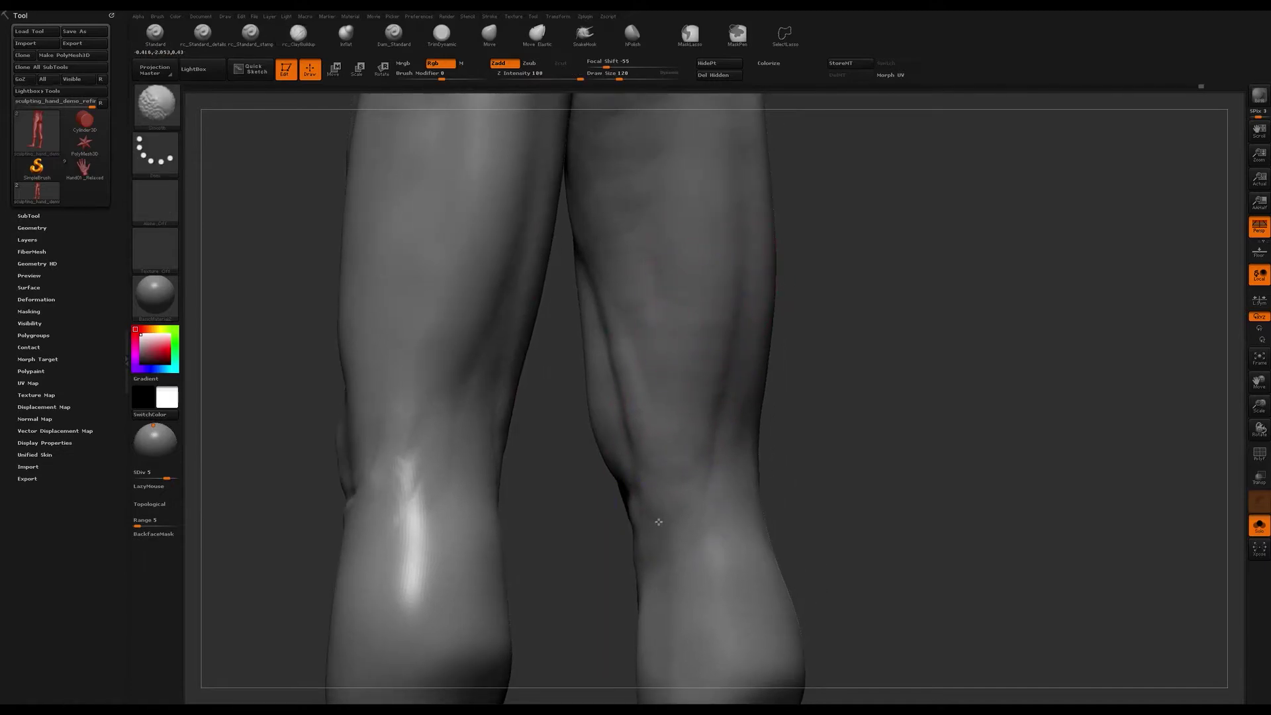
Step: Fill out the hamstrings and the upper inner thigh with ClayBuildup at size 182
{"action": "mouse_move", "coordinate": [659, 275]}
{"action": "right_mouse_down"}
{"action": "mouse_move", "coordinate": [641, 369]}
{"action": "mouse_move", "coordinate": [667, 406]}
{"action": "right_mouse_up"}
{"action": "key", "text": "s"}
{"action": "left_click_drag", "start_coordinate": [650, 420], "coordinate": [676, 417]}
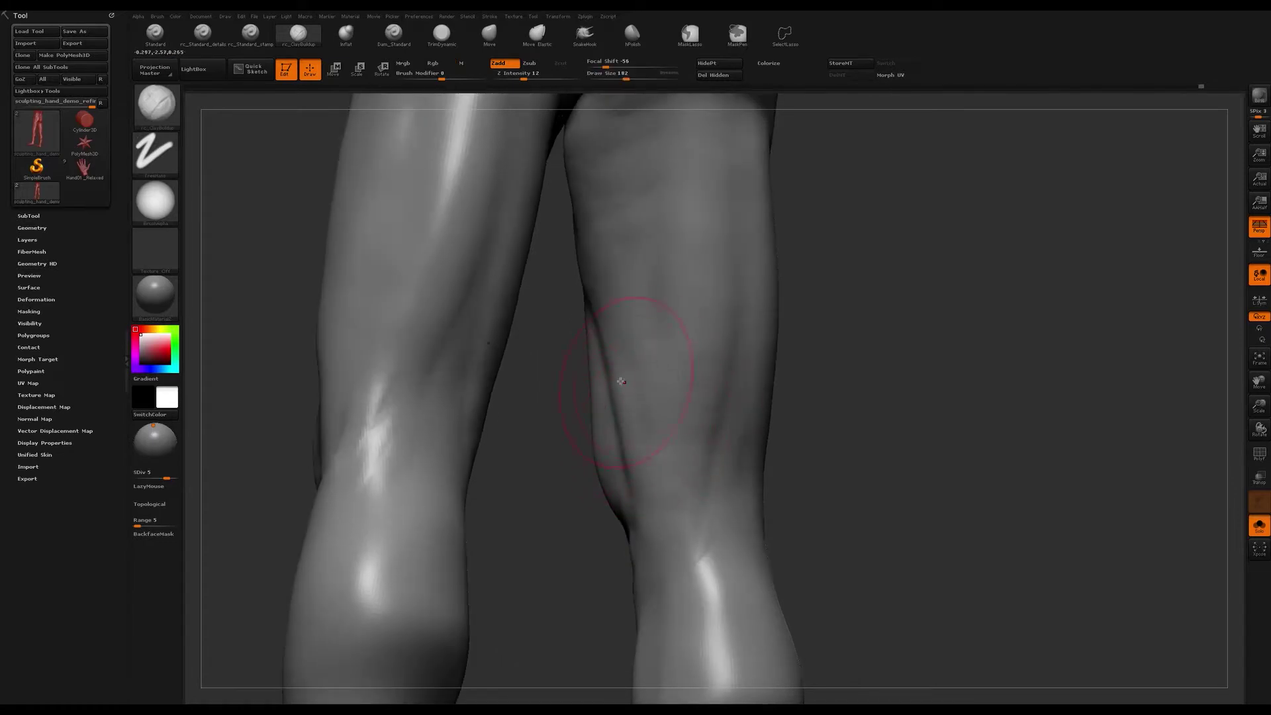
{"action": "mouse_move", "coordinate": [617, 327]}
{"action": "right_mouse_down"}
{"action": "mouse_move", "coordinate": [664, 284]}
{"action": "mouse_move", "coordinate": [650, 298]}
{"action": "mouse_move", "coordinate": [658, 326]}
{"action": "mouse_move", "coordinate": [755, 302]}
{"action": "mouse_move", "coordinate": [793, 256]}
{"action": "mouse_move", "coordinate": [777, 338]}
{"action": "mouse_move", "coordinate": [710, 296]}
{"action": "right_mouse_up"}
{"action": "mouse_move", "coordinate": [706, 298]}
{"action": "left_mouse_down"}
{"action": "mouse_move", "coordinate": [687, 347]}
{"action": "mouse_move", "coordinate": [692, 325]}
{"action": "left_mouse_up"}
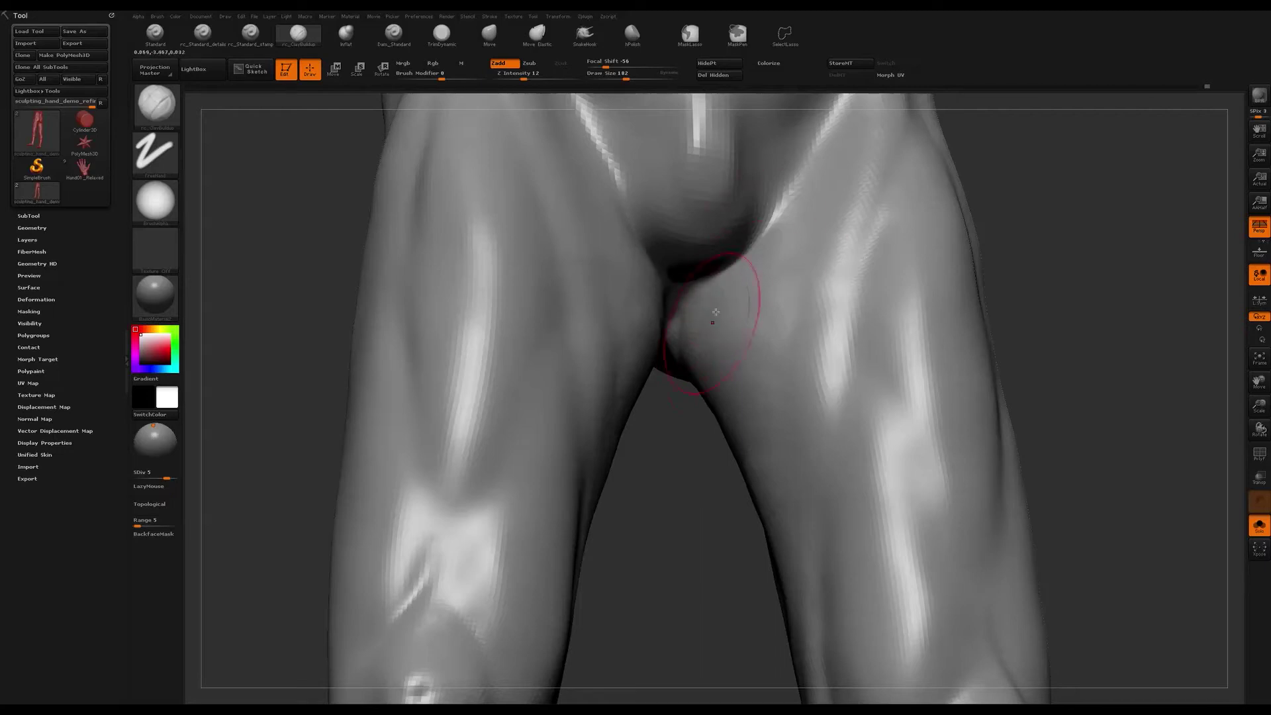
Step: Carve the muscle separation running diagonally from the front hip bone toward the groin with a reduced Dam_Standard brush
{"action": "mouse_move", "coordinate": [796, 240]}
{"action": "right_mouse_down"}
{"action": "mouse_move", "coordinate": [814, 235]}
{"action": "mouse_move", "coordinate": [780, 335]}
{"action": "right_mouse_up"}
{"action": "key", "text": "b"}
{"action": "key", "text": "d"}
{"action": "key", "text": "s"}
{"action": "key", "text": "s"}
{"action": "left_click_drag", "start_coordinate": [808, 241], "coordinate": [796, 239]}
{"action": "right_click_drag", "start_coordinate": [797, 239], "coordinate": [801, 241]}
{"action": "right_click_drag", "start_coordinate": [808, 163], "coordinate": [814, 249]}
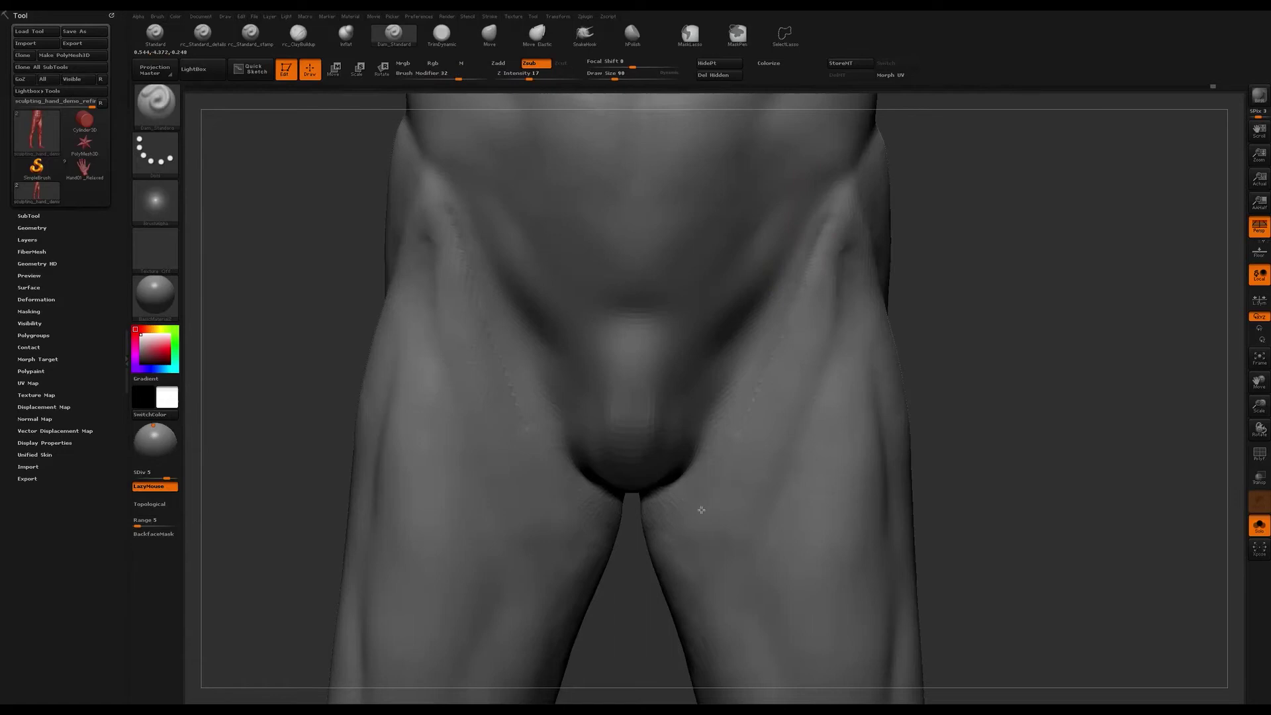
{"action": "right_click_drag", "start_coordinate": [733, 418], "coordinate": [731, 358]}
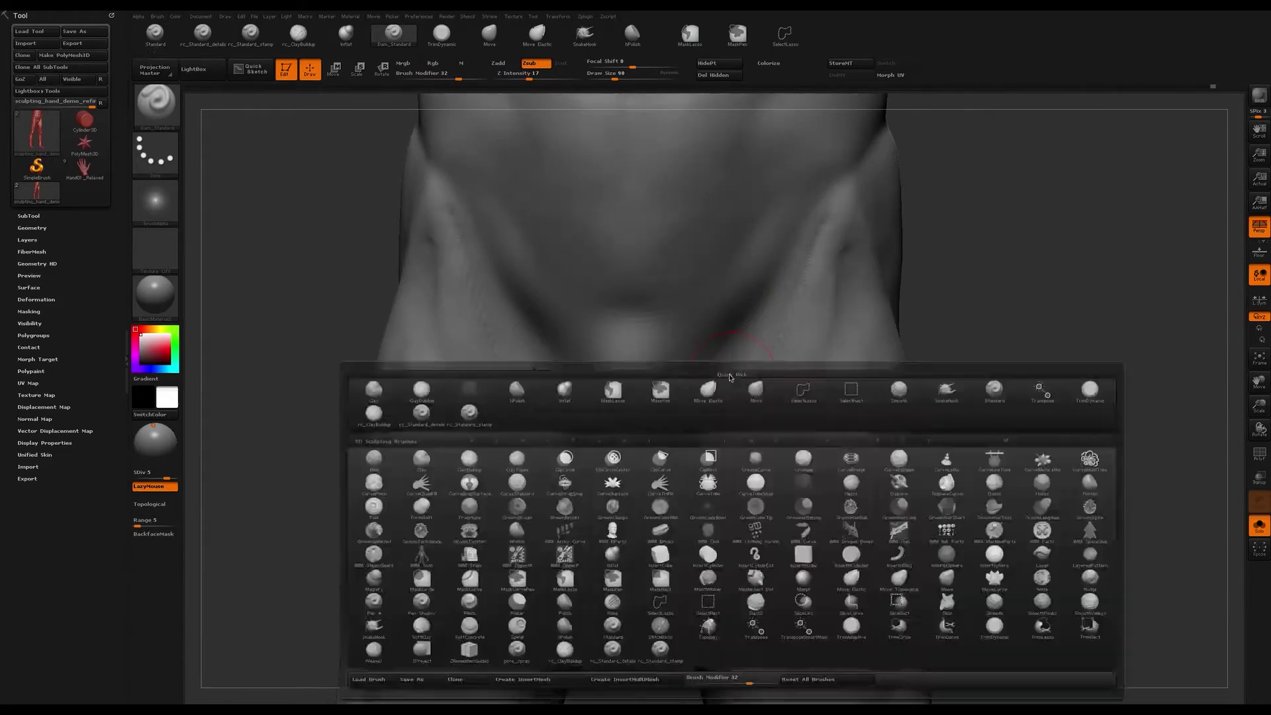
Step: Build up the upper front thigh beside the groin with ClayBuildup and smooth the carved line
{"action": "left_click", "coordinate": [299, 34]}
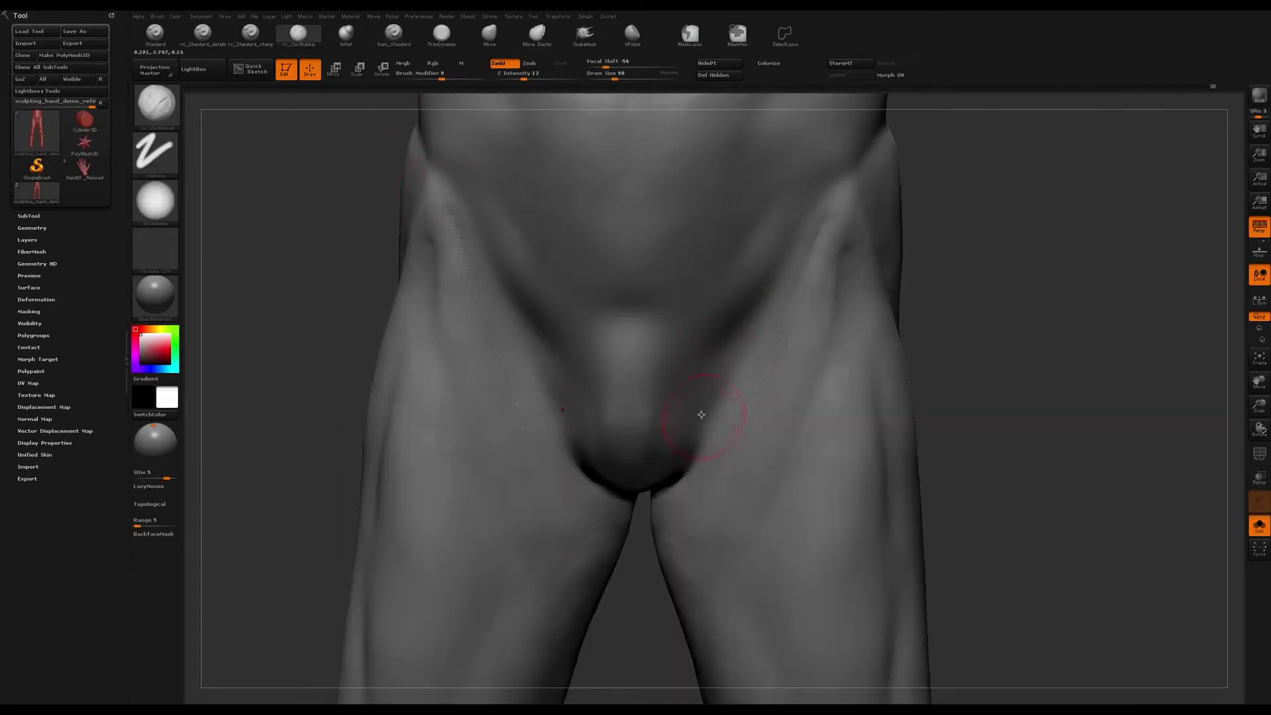
{"action": "left_click_drag", "start_coordinate": [723, 414], "coordinate": [763, 300]}
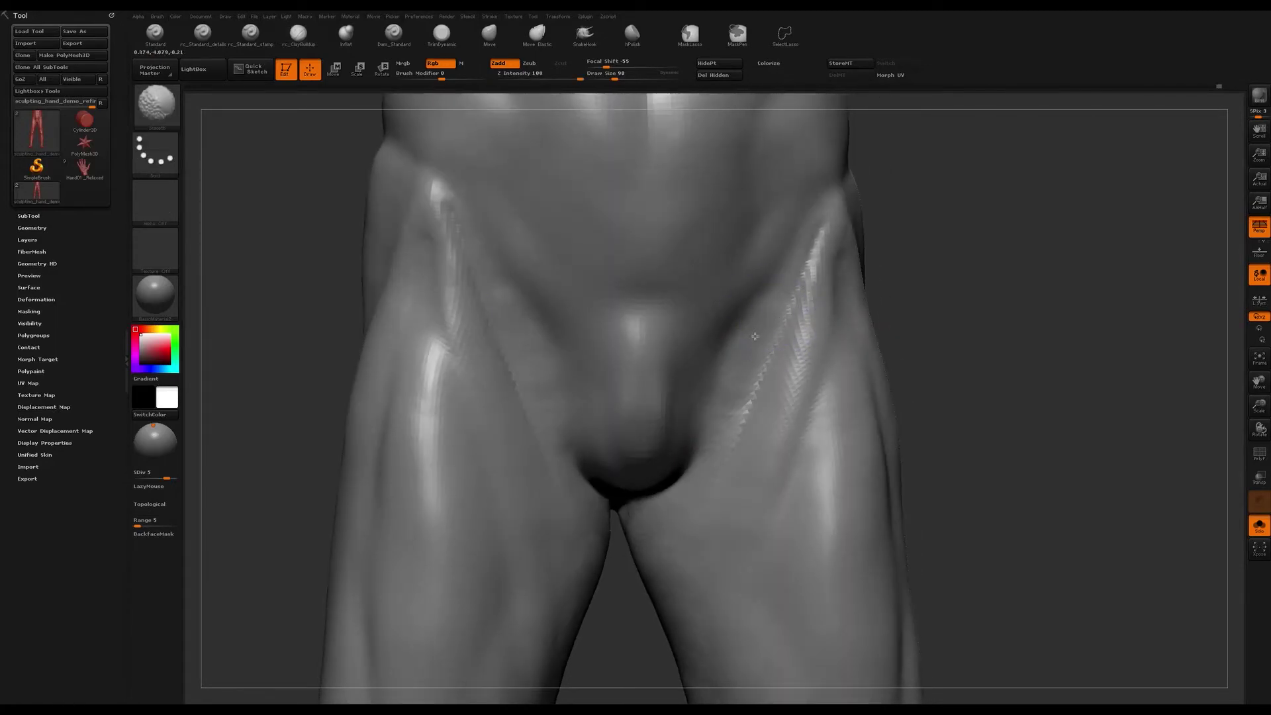
{"action": "mouse_move", "coordinate": [755, 336]}
{"action": "left_mouse_down", "text": "shift"}
{"action": "mouse_move", "coordinate": [766, 361]}
{"action": "mouse_move", "coordinate": [724, 444]}
{"action": "mouse_move", "coordinate": [745, 387]}
{"action": "left_mouse_up", "text": "shift"}
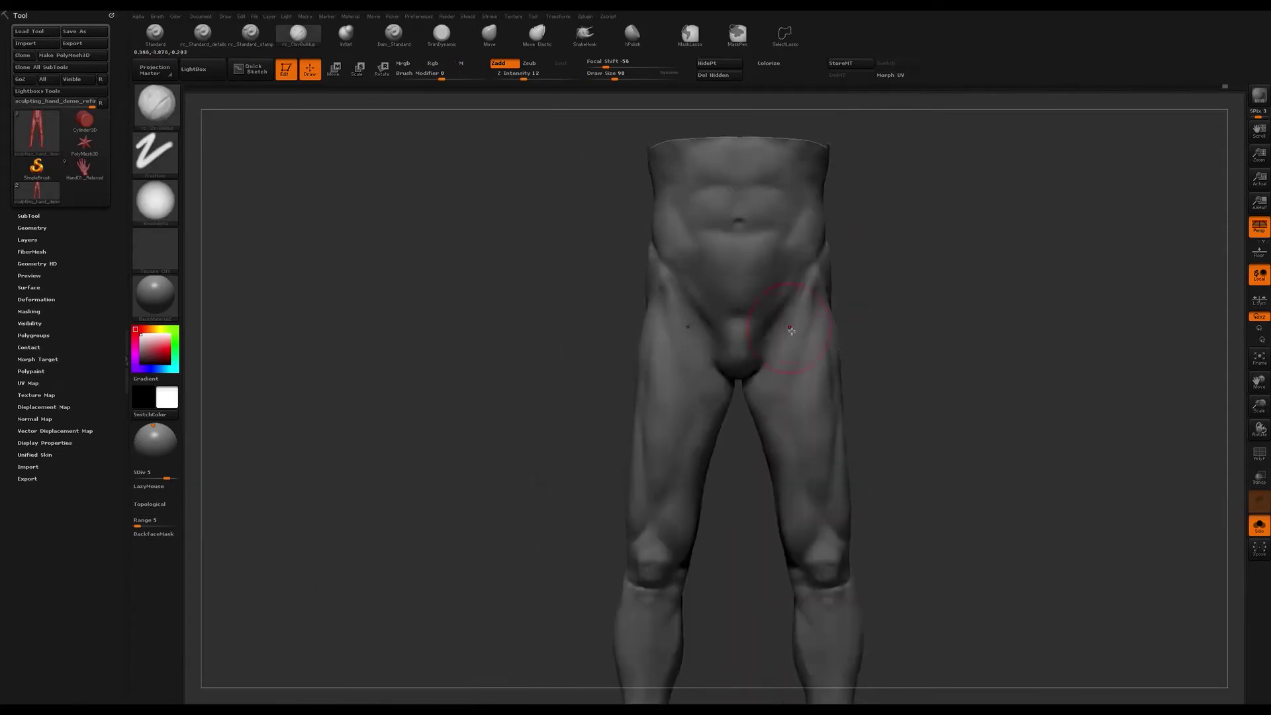
Step: Build up the outer hip and the upper outer thigh below the buttock with ClayBuildup, enlarging the brush
{"action": "right_click_drag", "start_coordinate": [791, 331], "coordinate": [756, 225]}
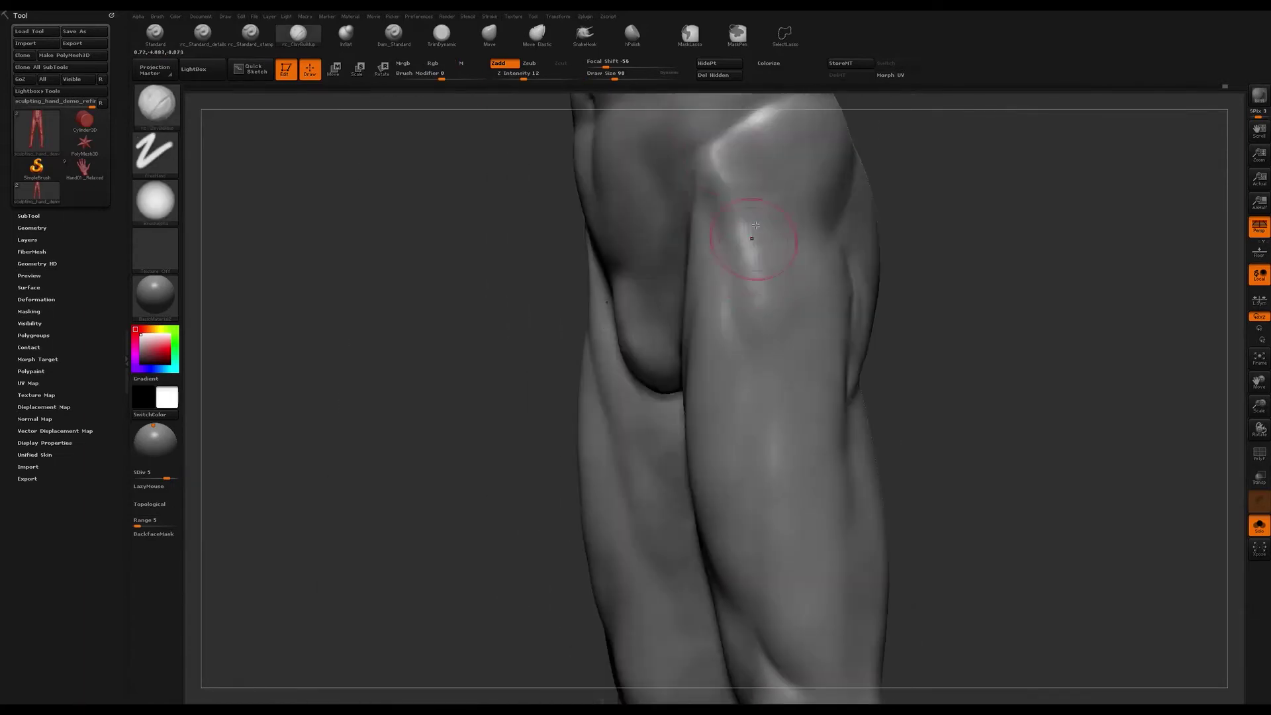
{"action": "left_click_drag", "start_coordinate": [719, 187], "coordinate": [732, 158]}
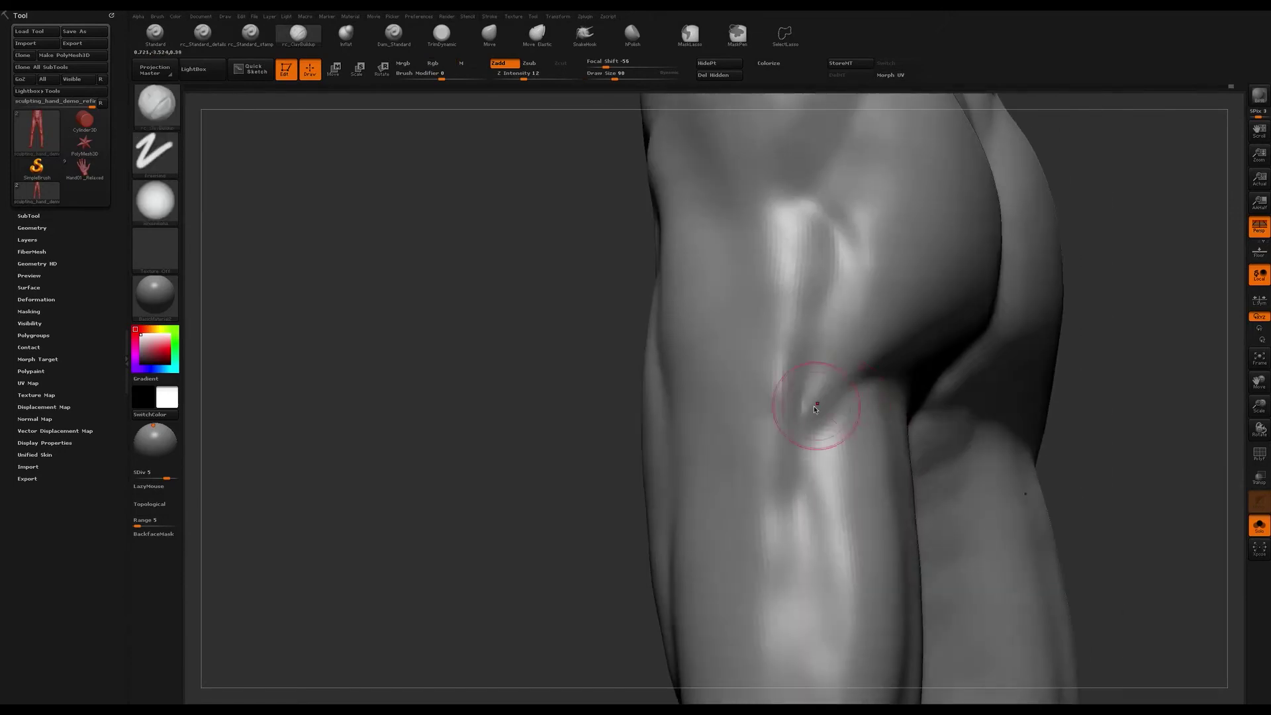
{"action": "mouse_move", "coordinate": [802, 399]}
{"action": "left_mouse_down"}
{"action": "mouse_move", "coordinate": [817, 384]}
{"action": "mouse_move", "coordinate": [825, 427]}
{"action": "mouse_move", "coordinate": [818, 378]}
{"action": "mouse_move", "coordinate": [846, 374]}
{"action": "left_mouse_up"}
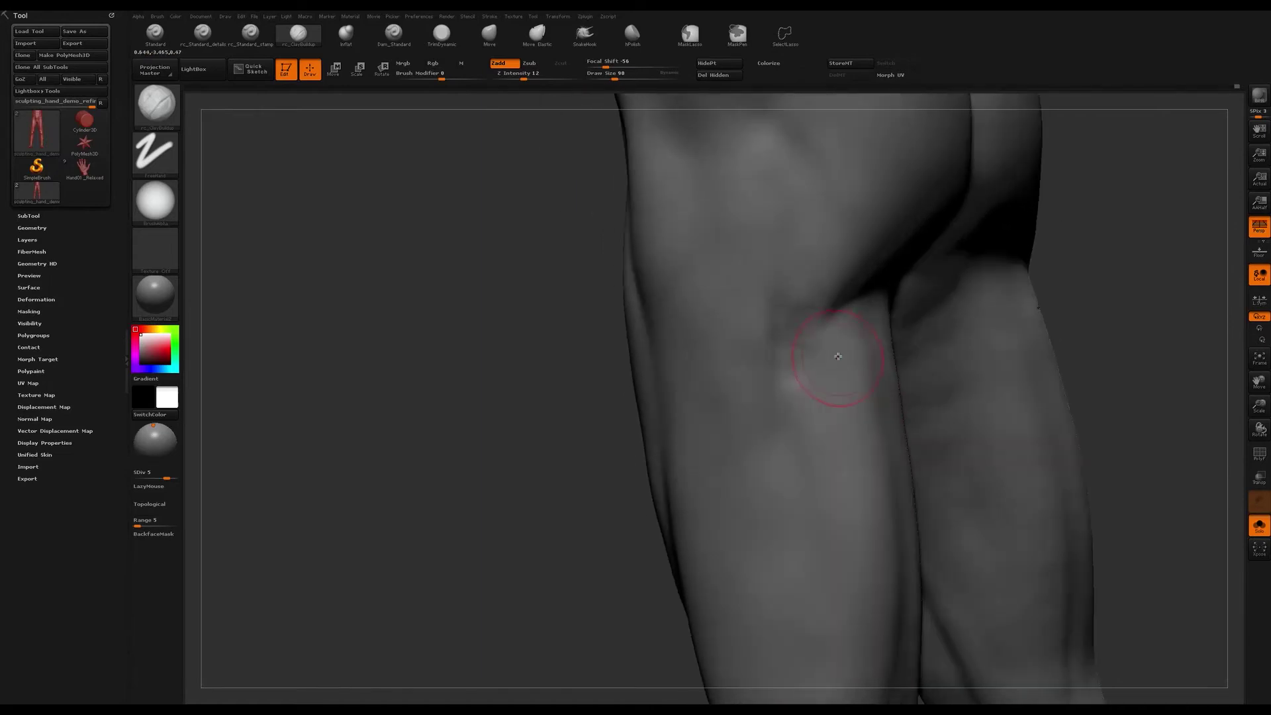
{"action": "key", "text": "bracketright"}
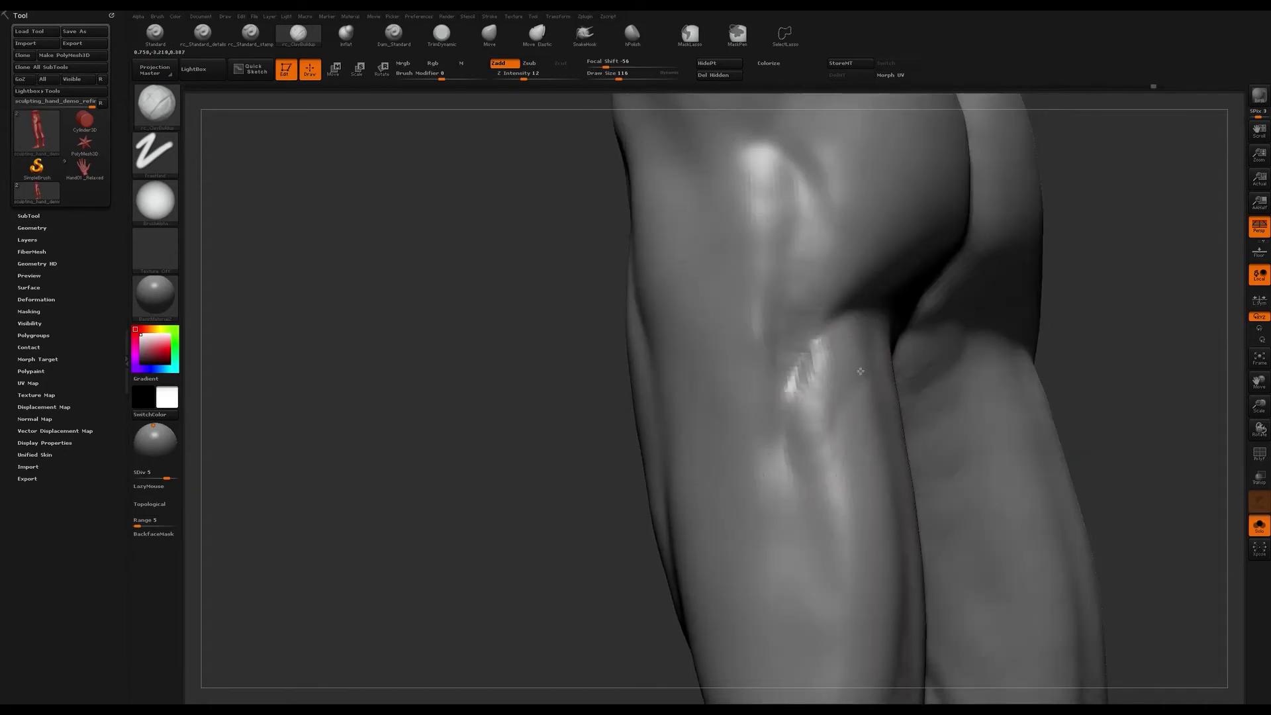
{"action": "mouse_move", "coordinate": [825, 471]}
{"action": "right_mouse_down"}
{"action": "mouse_move", "coordinate": [851, 380]}
{"action": "mouse_move", "coordinate": [808, 406]}
{"action": "right_mouse_up"}
{"action": "mouse_move", "coordinate": [809, 405]}
{"action": "left_mouse_down"}
{"action": "mouse_move", "coordinate": [792, 397]}
{"action": "mouse_move", "coordinate": [841, 314]}
{"action": "left_mouse_up"}
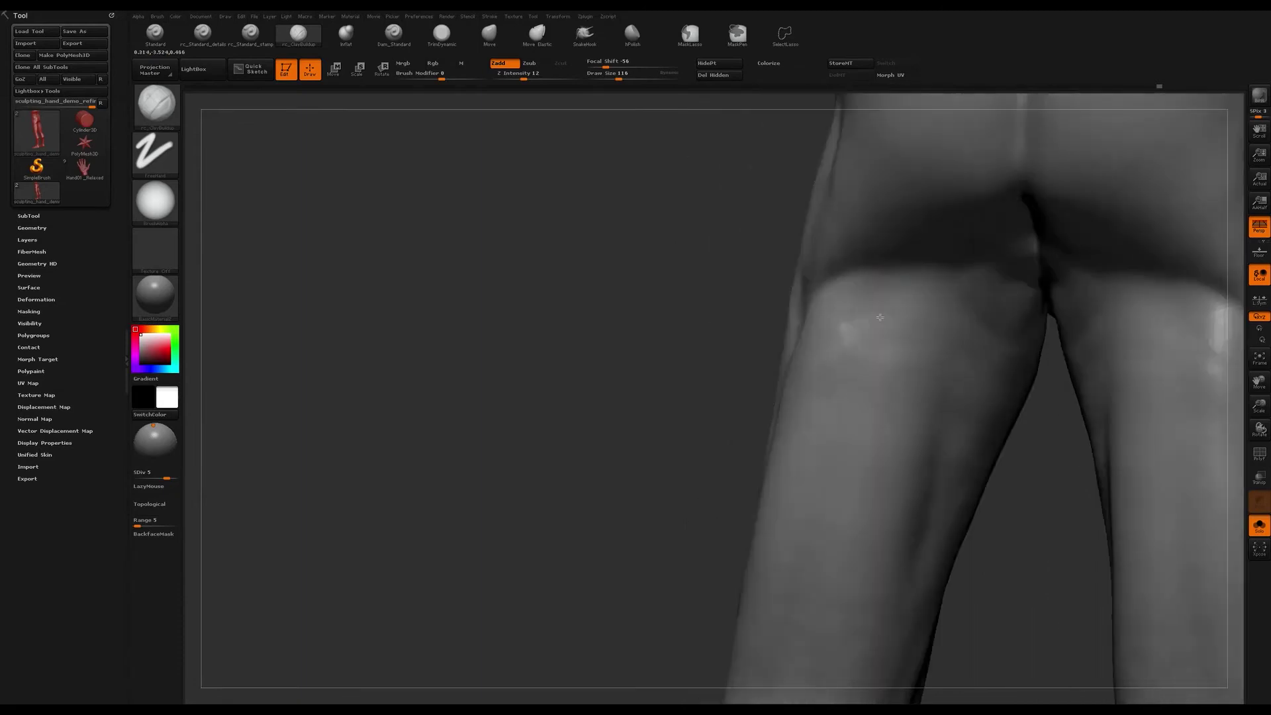
Step: Build up the upper hamstrings beneath the gluteal fold with ClayBuildup at size 182 and blend the back of the thigh
{"action": "key", "text": "space"}
{"action": "left_click_drag", "start_coordinate": [922, 298], "coordinate": [928, 298]}
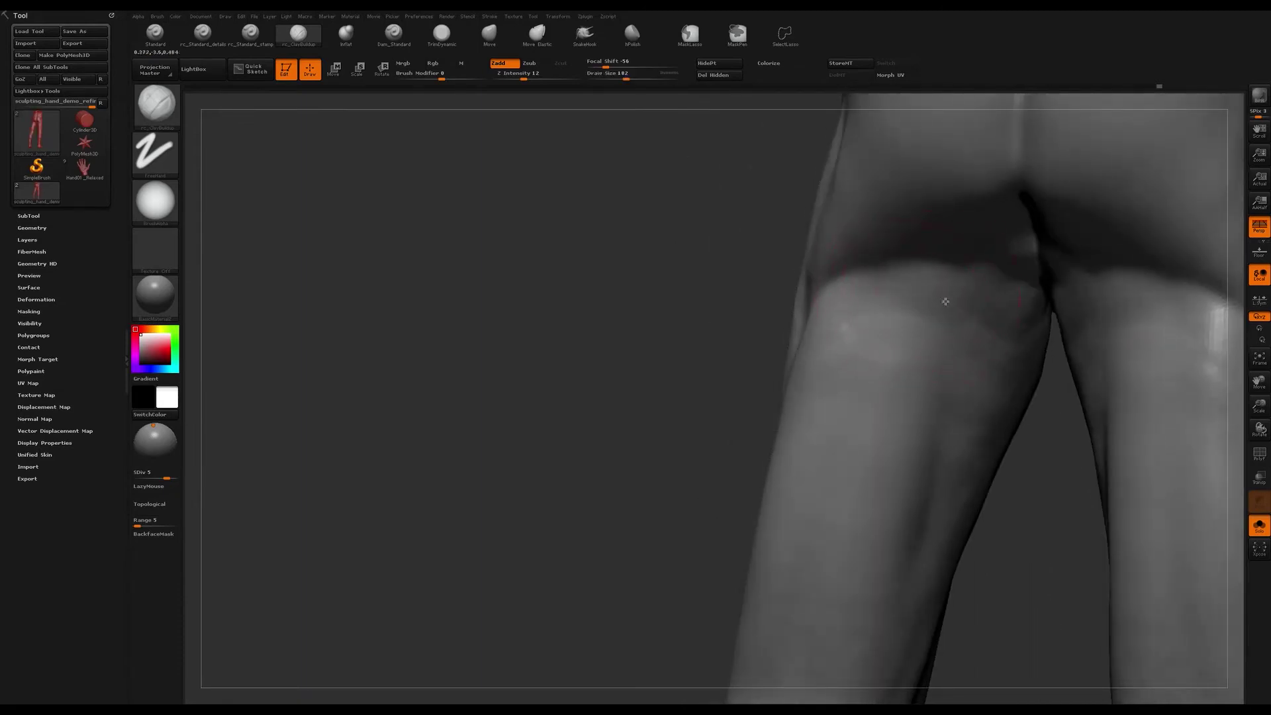
{"action": "right_click_drag", "start_coordinate": [931, 383], "coordinate": [860, 284]}
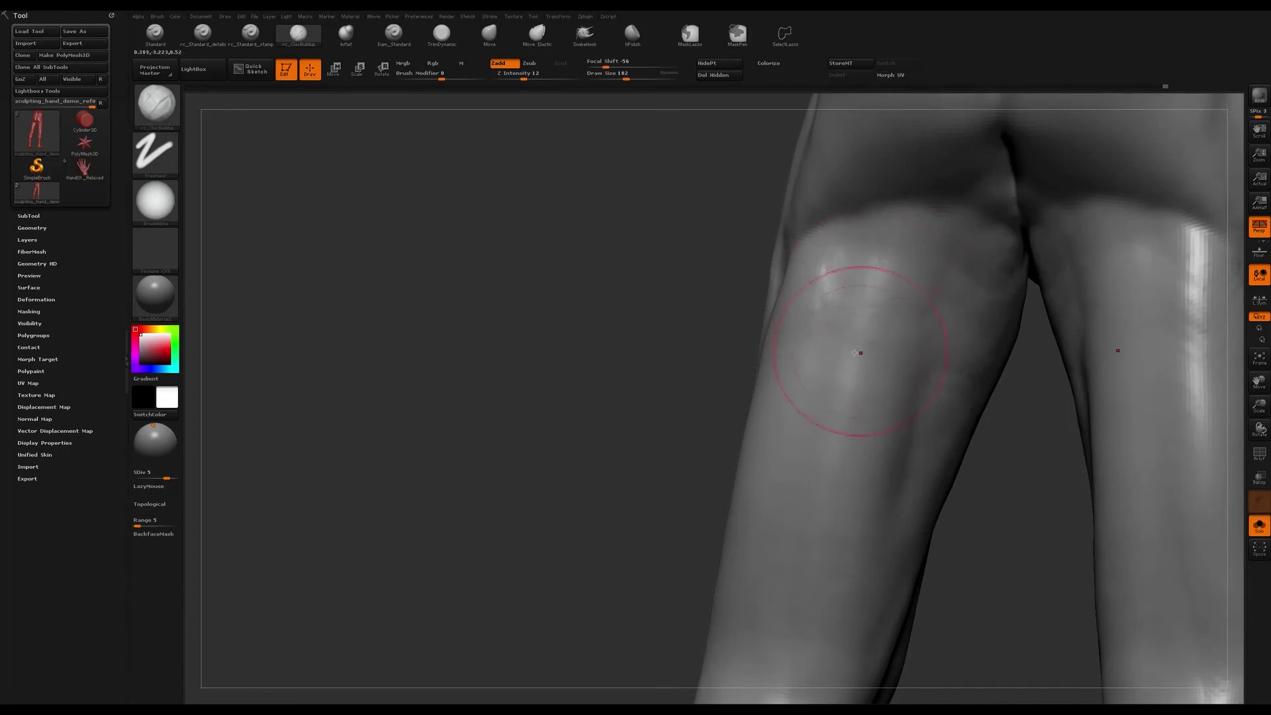
{"action": "key", "text": "shift"}
{"action": "mouse_move", "coordinate": [827, 278]}
{"action": "right_mouse_down"}
{"action": "mouse_move", "coordinate": [882, 341]}
{"action": "mouse_move", "coordinate": [861, 359]}
{"action": "mouse_move", "coordinate": [858, 331]}
{"action": "right_mouse_up"}
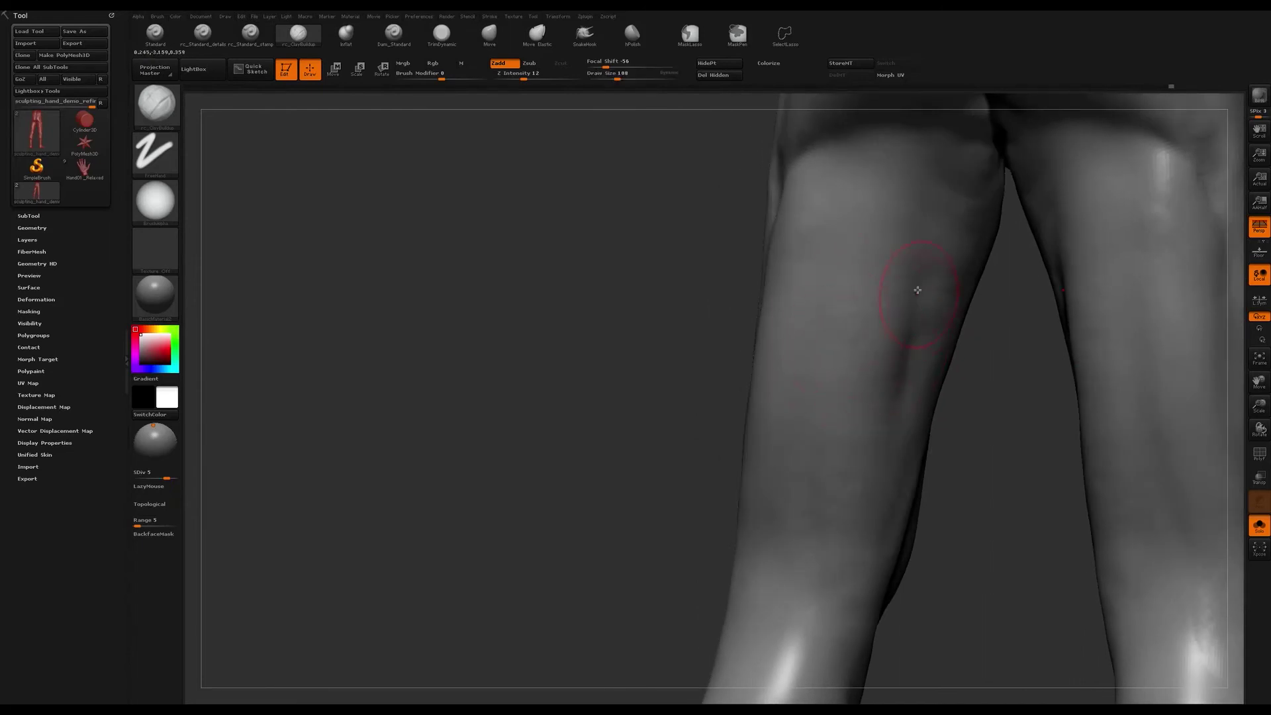
{"action": "key", "text": "shift"}
{"action": "mouse_move", "coordinate": [969, 230]}
{"action": "right_mouse_down", "text": "ctrl"}
{"action": "mouse_move", "coordinate": [897, 278]}
{"action": "mouse_move", "coordinate": [914, 309]}
{"action": "right_mouse_up", "text": "ctrl"}
{"action": "key", "text": "shift"}
{"action": "key", "text": "shift"}
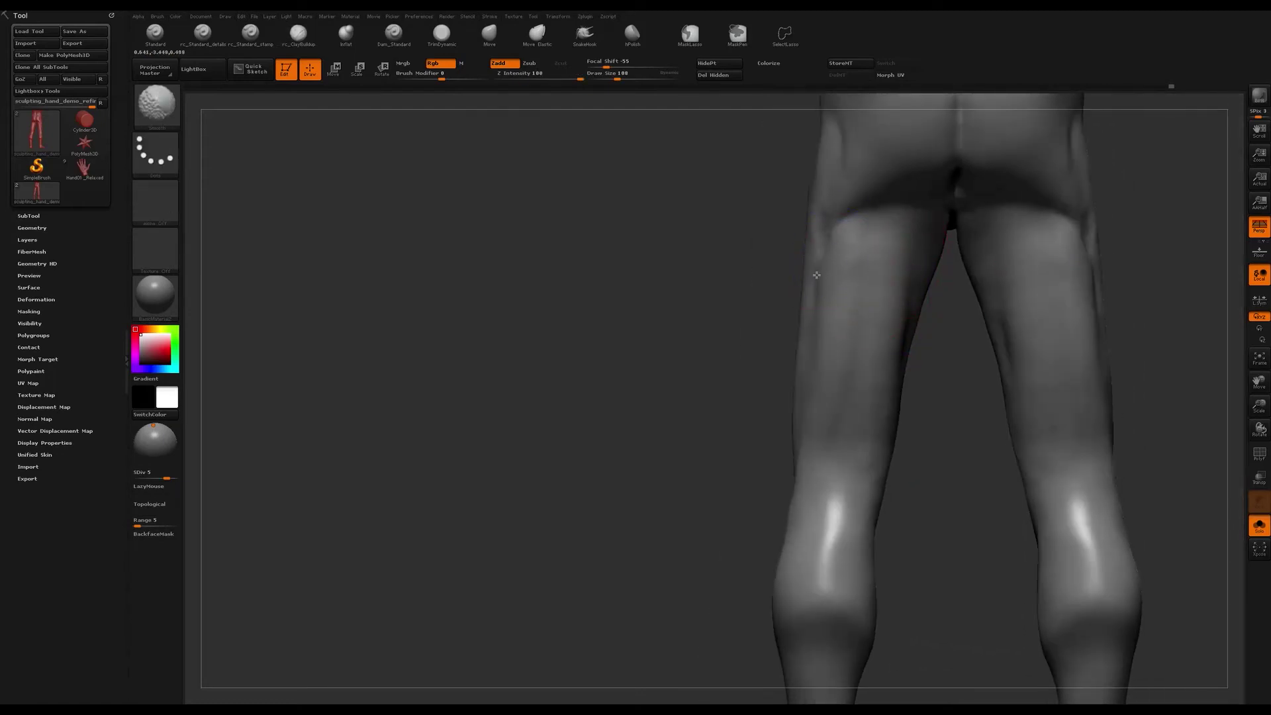
Step: Shape the middle of the hamstrings with ClayBuildup at size 132 and smooth the back of both thighs
{"action": "mouse_move", "coordinate": [861, 389]}
{"action": "right_mouse_down"}
{"action": "mouse_move", "coordinate": [866, 343]}
{"action": "mouse_move", "coordinate": [851, 337]}
{"action": "right_mouse_up"}
{"action": "key", "text": "s"}
{"action": "left_click_drag", "start_coordinate": [834, 336], "coordinate": [837, 336]}
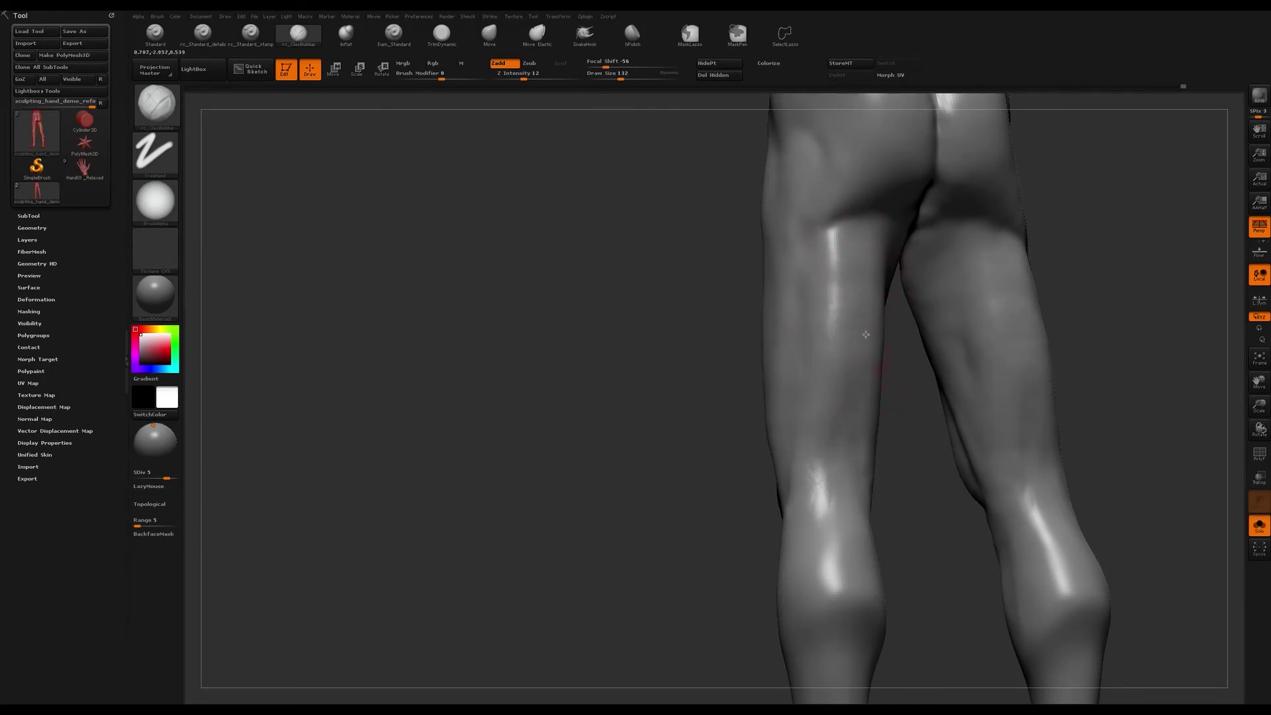
{"action": "mouse_move", "coordinate": [868, 288]}
{"action": "left_mouse_down"}
{"action": "mouse_move", "coordinate": [862, 249]}
{"action": "mouse_move", "coordinate": [834, 324]}
{"action": "left_mouse_up"}
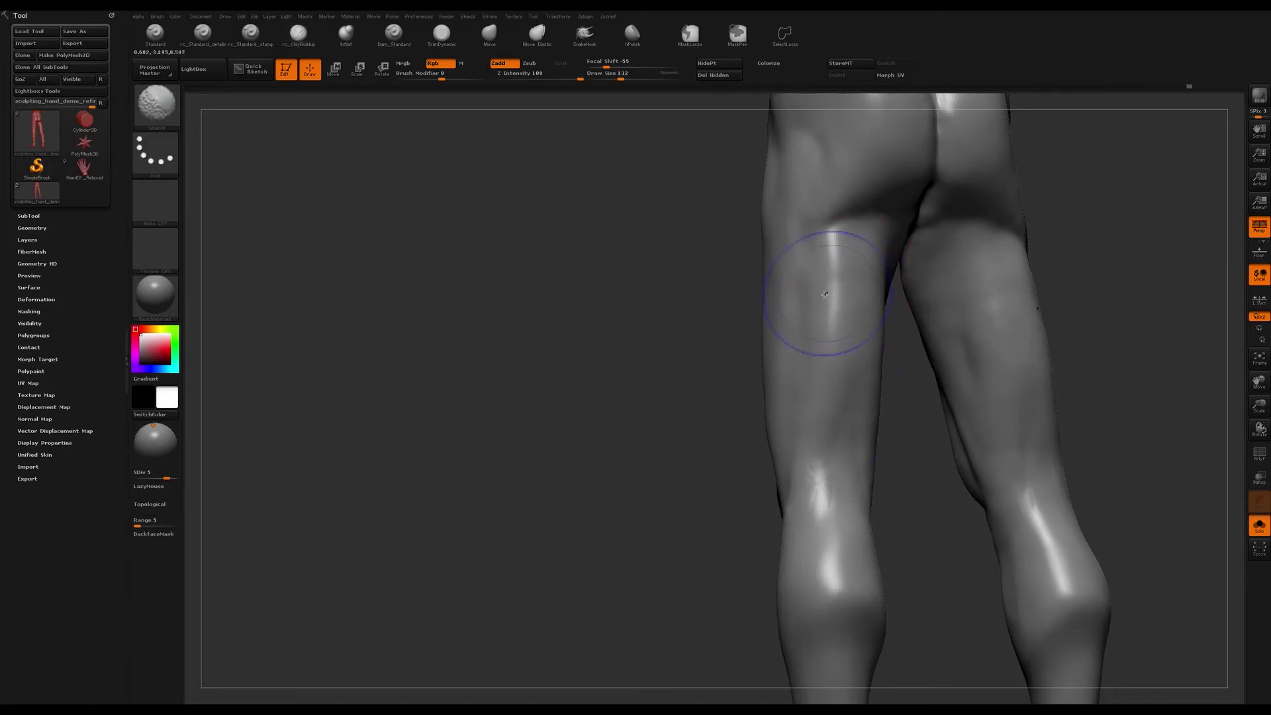
{"action": "mouse_move", "coordinate": [1006, 328]}
{"action": "right_mouse_down", "text": "ctrl"}
{"action": "mouse_move", "coordinate": [971, 318]}
{"action": "mouse_move", "coordinate": [987, 380]}
{"action": "mouse_move", "coordinate": [974, 374]}
{"action": "right_mouse_up", "text": "ctrl"}
{"action": "left_click_drag", "start_coordinate": [974, 374], "coordinate": [954, 373], "text": "shift"}
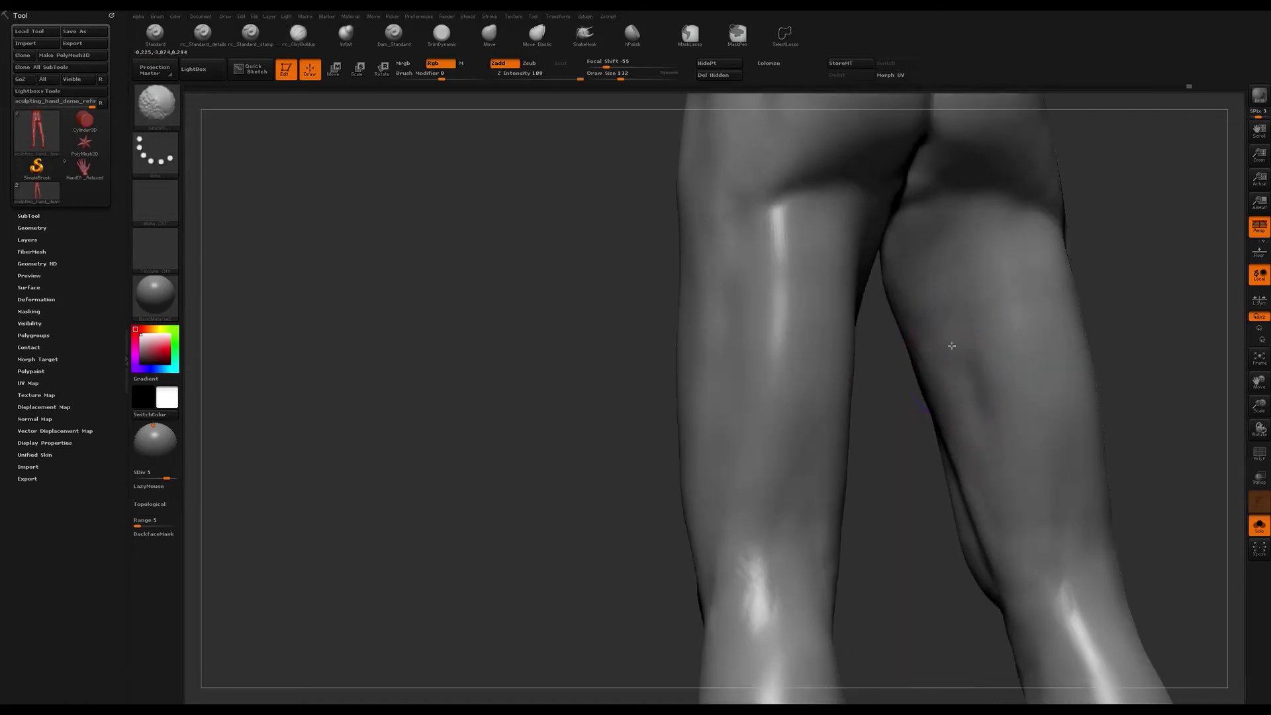
{"action": "mouse_move", "coordinate": [958, 236]}
{"action": "right_mouse_down"}
{"action": "mouse_move", "coordinate": [944, 306]}
{"action": "mouse_move", "coordinate": [970, 321]}
{"action": "right_mouse_up"}
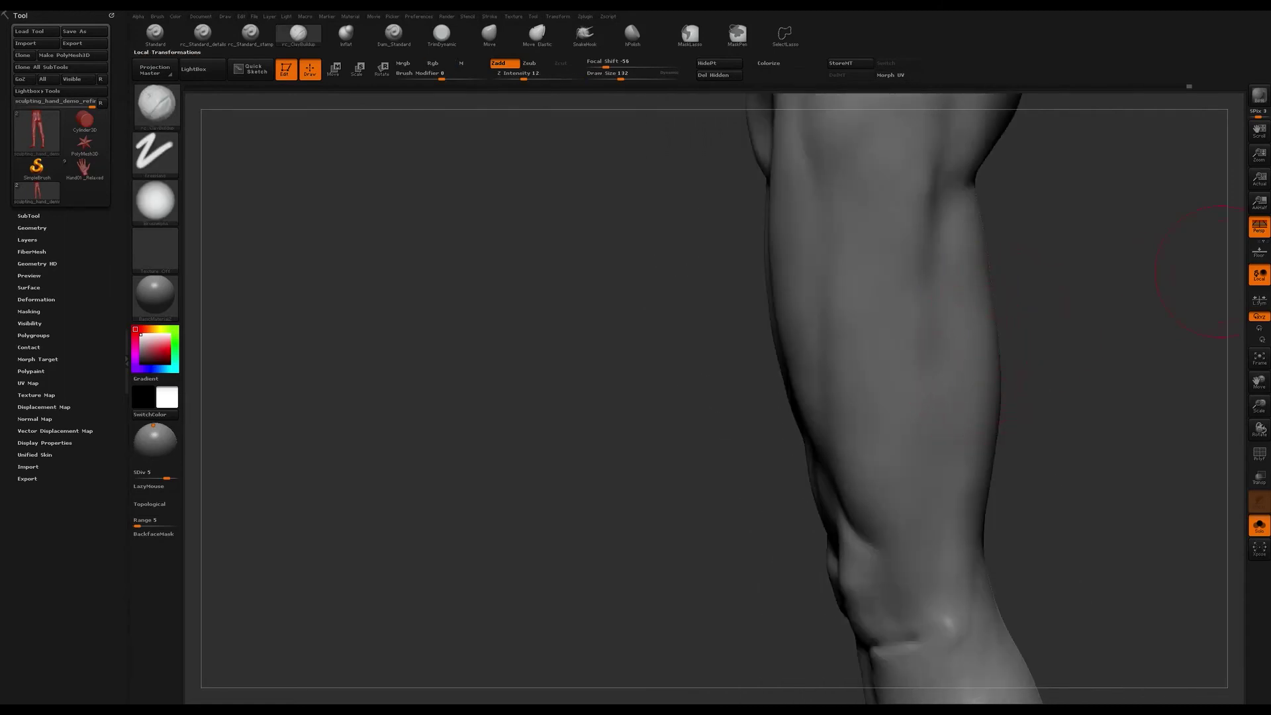
Step: Refine and smooth the muscle transitions along the outer thigh
{"action": "mouse_move", "coordinate": [936, 325]}
{"action": "right_mouse_down"}
{"action": "mouse_move", "coordinate": [1115, 335]}
{"action": "mouse_move", "coordinate": [1118, 295]}
{"action": "mouse_move", "coordinate": [1026, 355]}
{"action": "mouse_move", "coordinate": [1015, 307]}
{"action": "mouse_move", "coordinate": [1055, 326]}
{"action": "mouse_move", "coordinate": [993, 343]}
{"action": "right_mouse_up"}
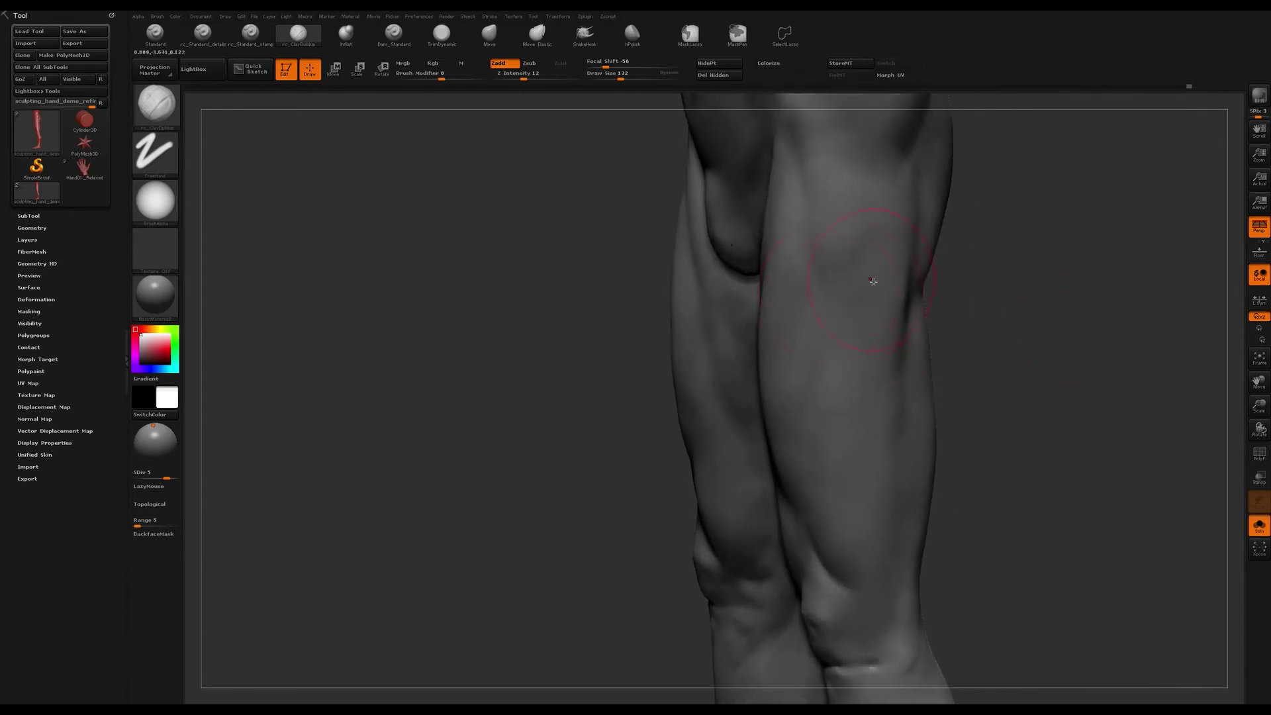
{"action": "right_click_drag", "start_coordinate": [876, 375], "coordinate": [899, 334]}
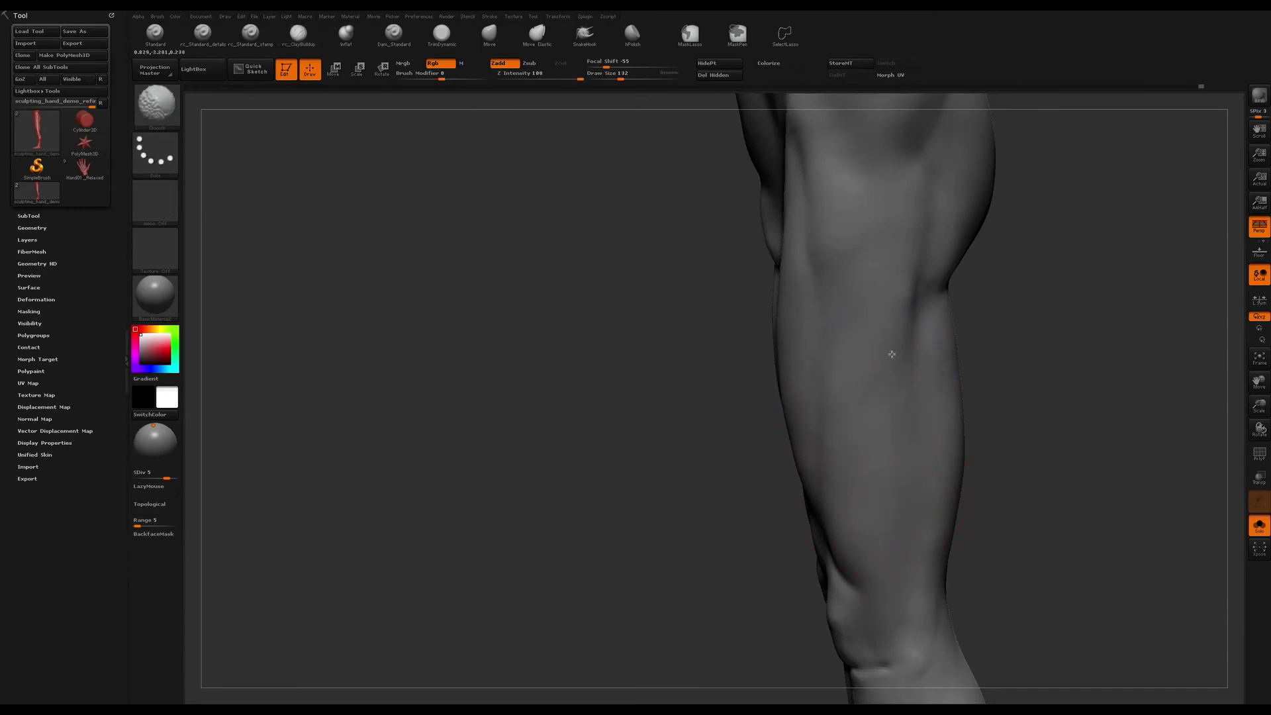
{"action": "mouse_move", "coordinate": [979, 300]}
{"action": "right_mouse_down"}
{"action": "mouse_move", "coordinate": [906, 306]}
{"action": "mouse_move", "coordinate": [917, 267]}
{"action": "mouse_move", "coordinate": [880, 292]}
{"action": "mouse_move", "coordinate": [977, 285]}
{"action": "mouse_move", "coordinate": [934, 301]}
{"action": "mouse_move", "coordinate": [951, 346]}
{"action": "mouse_move", "coordinate": [911, 364]}
{"action": "mouse_move", "coordinate": [942, 362]}
{"action": "right_mouse_up"}
Step: Rework the kneecap and the area just above it with ClayBuildup at size 71 and smooth it
{"action": "right_click_drag", "start_coordinate": [904, 399], "coordinate": [909, 463], "text": "ctrl"}
{"action": "key", "text": "s"}
{"action": "left_click_drag", "start_coordinate": [796, 575], "coordinate": [776, 565]}
{"action": "right_click_drag", "start_coordinate": [926, 456], "coordinate": [946, 490], "text": "ctrl"}
{"action": "mouse_move", "coordinate": [946, 490]}
{"action": "right_mouse_down"}
{"action": "mouse_move", "coordinate": [916, 503]}
{"action": "mouse_move", "coordinate": [902, 455]}
{"action": "right_mouse_up"}
{"action": "key", "text": "s"}
{"action": "left_click_drag", "start_coordinate": [768, 504], "coordinate": [773, 503]}
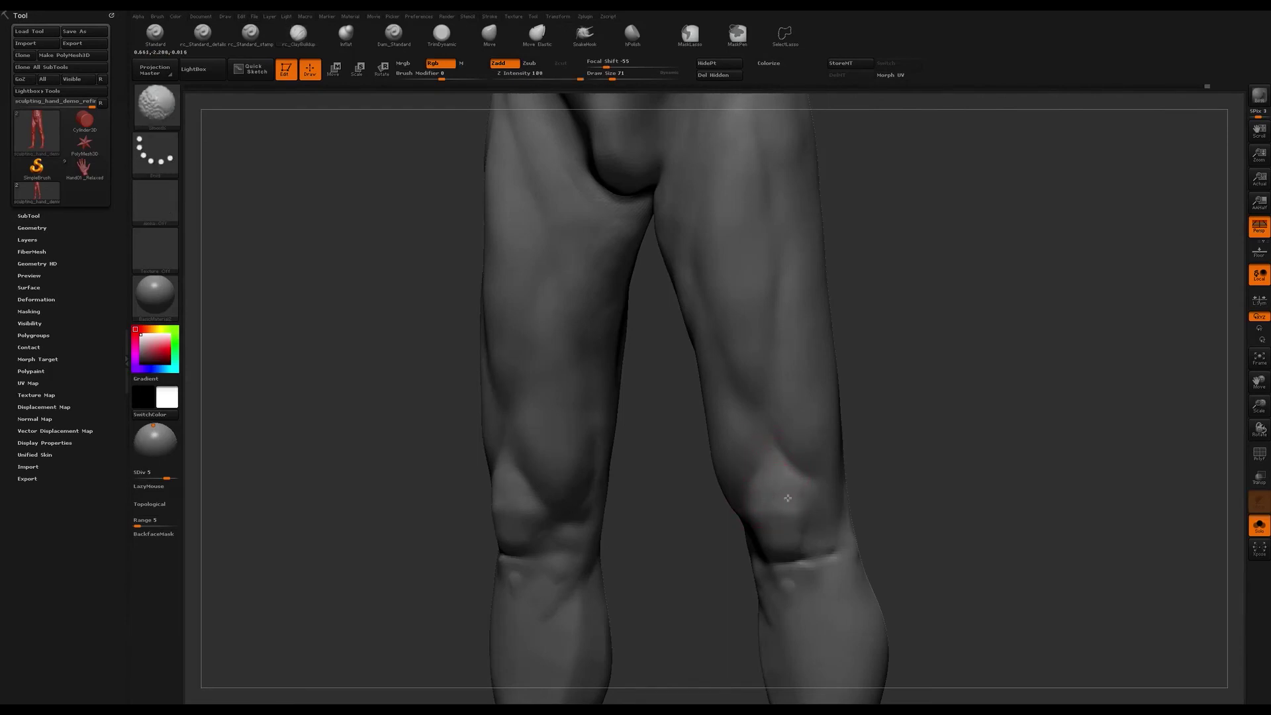
Step: Fit the whole figure in view from the front and record a turntable movie of it
{"action": "key", "text": "f"}
{"action": "mouse_move", "coordinate": [947, 368]}
{"action": "right_mouse_down"}
{"action": "mouse_move", "coordinate": [888, 360]}
{"action": "mouse_move", "coordinate": [961, 361]}
{"action": "right_mouse_up"}
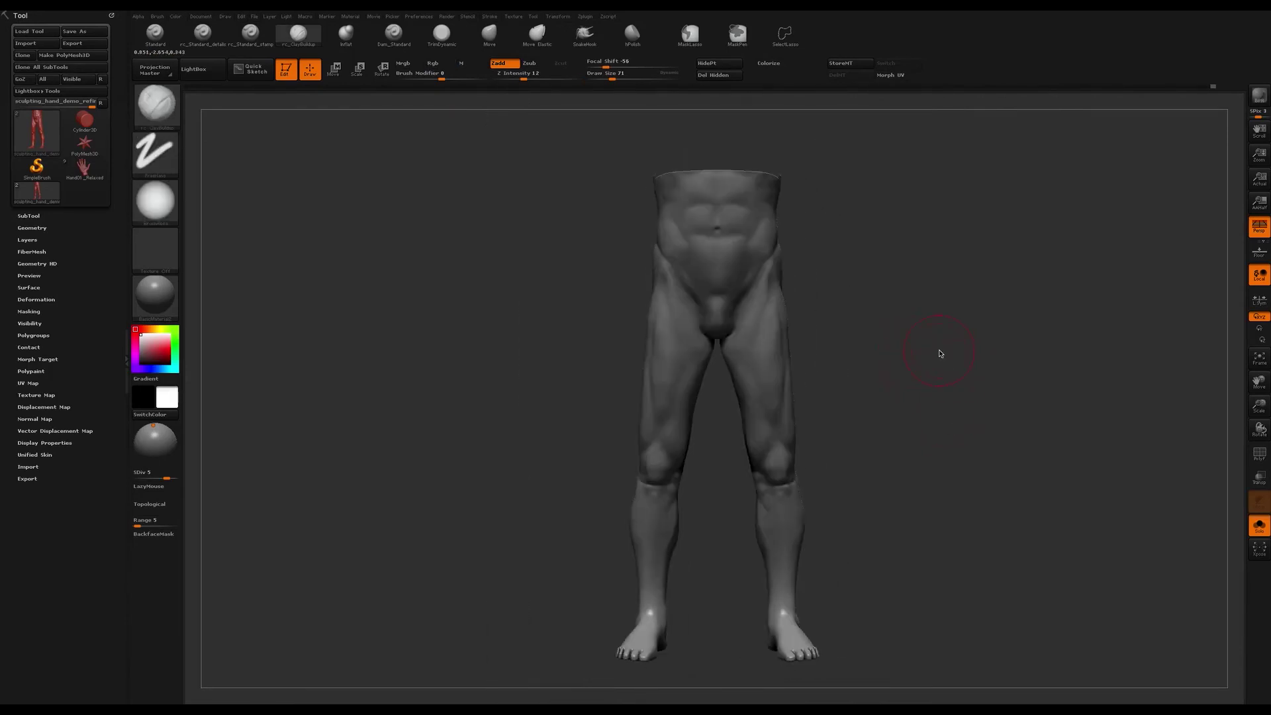
{"action": "left_click", "coordinate": [416, 18]}
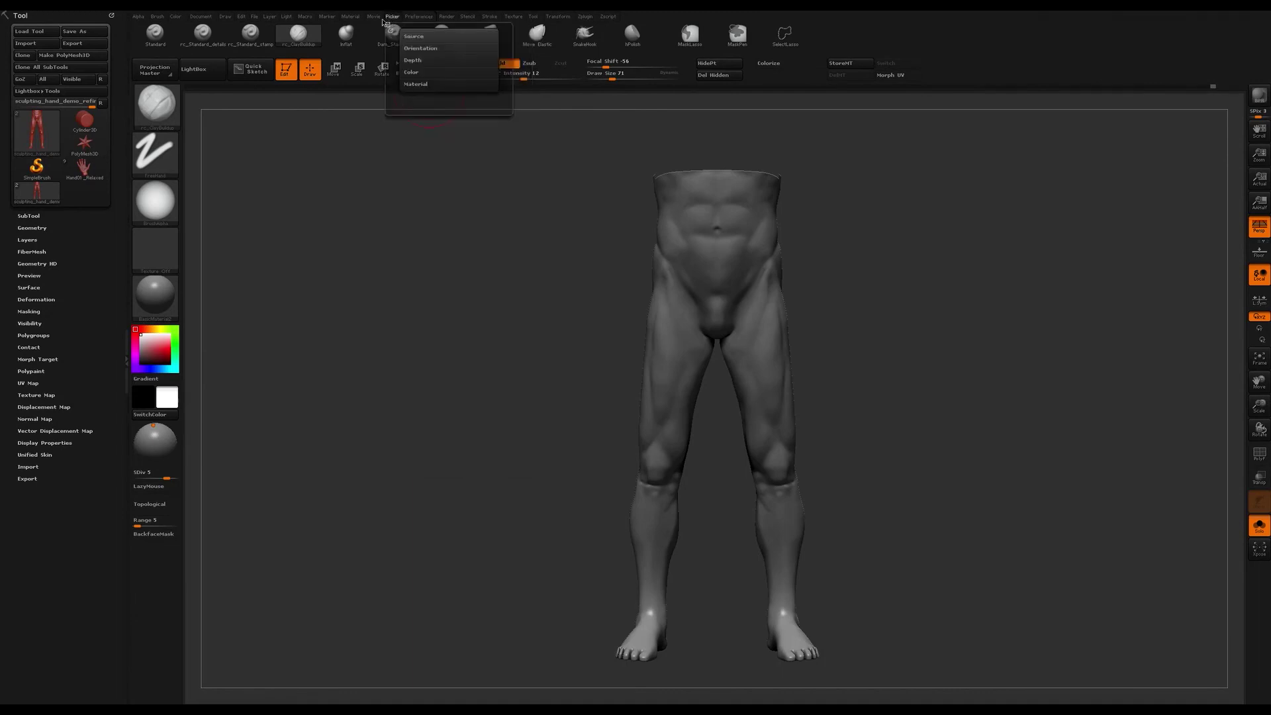
{"action": "mouse_move", "coordinate": [374, 18]}
{"action": "left_click", "coordinate": [448, 71]}
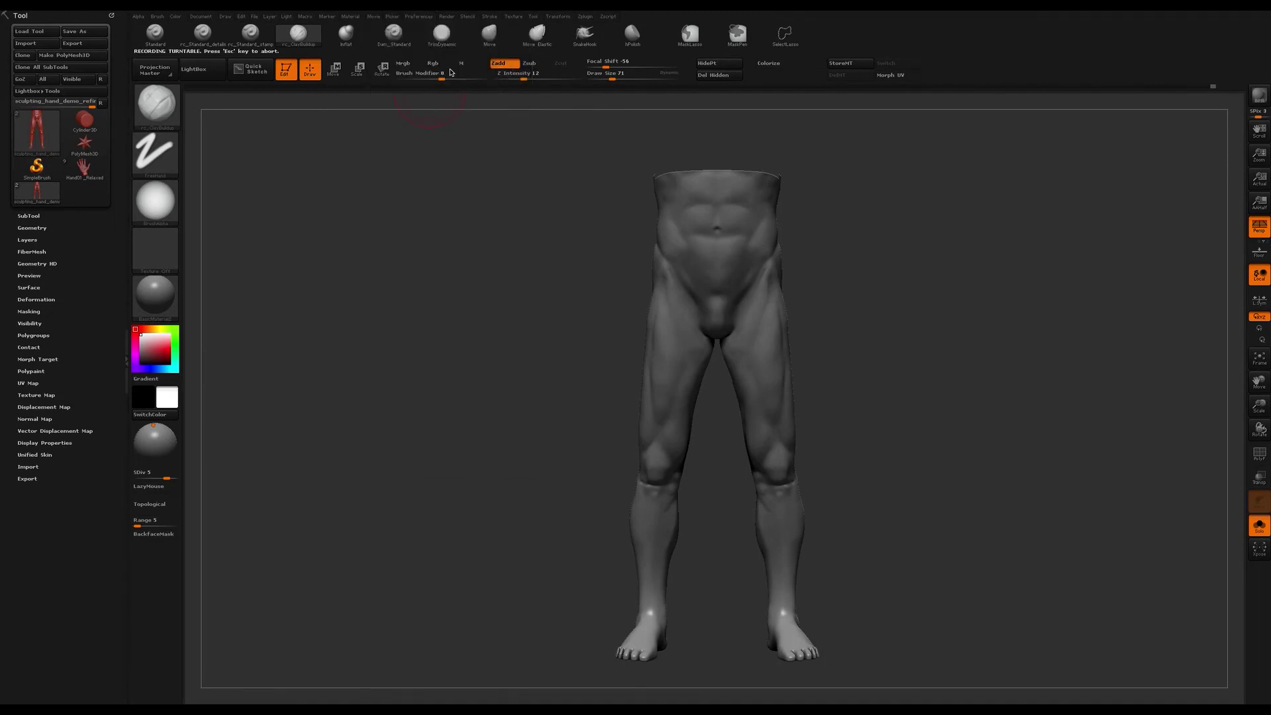